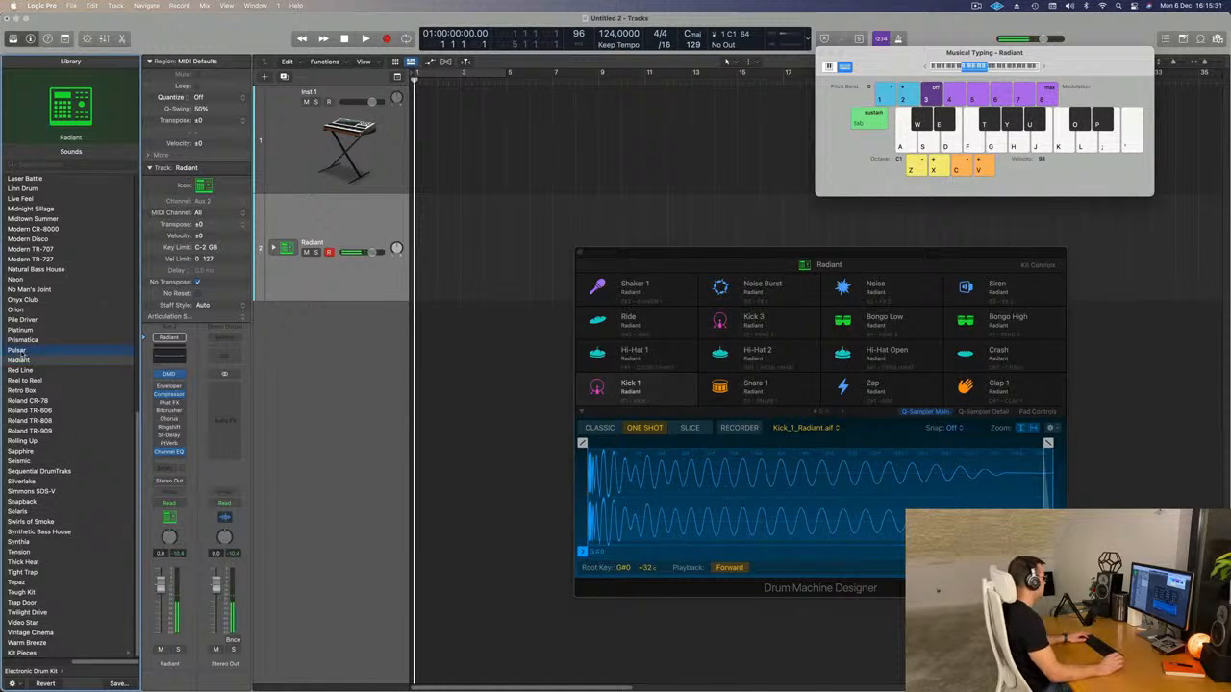
Load the Pulsar electronic drum kit on track 2 and audition its kick sound.
left_click(16, 351)
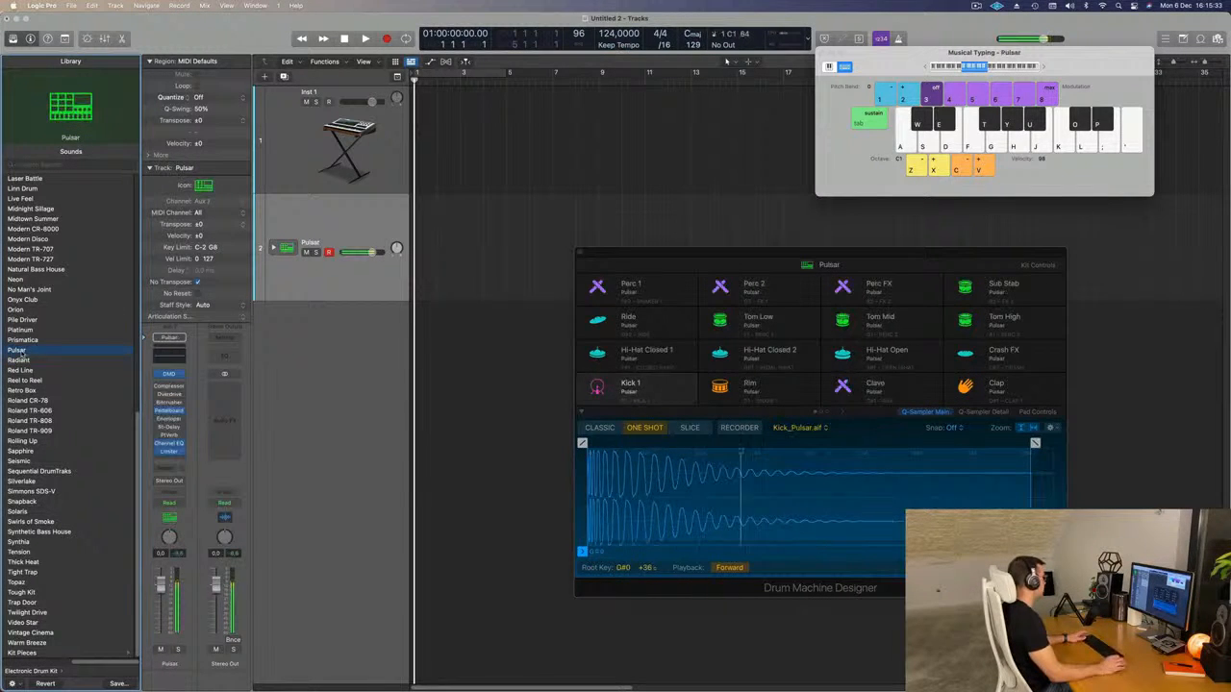
key("a")
key("a")
key("a")
key("a")
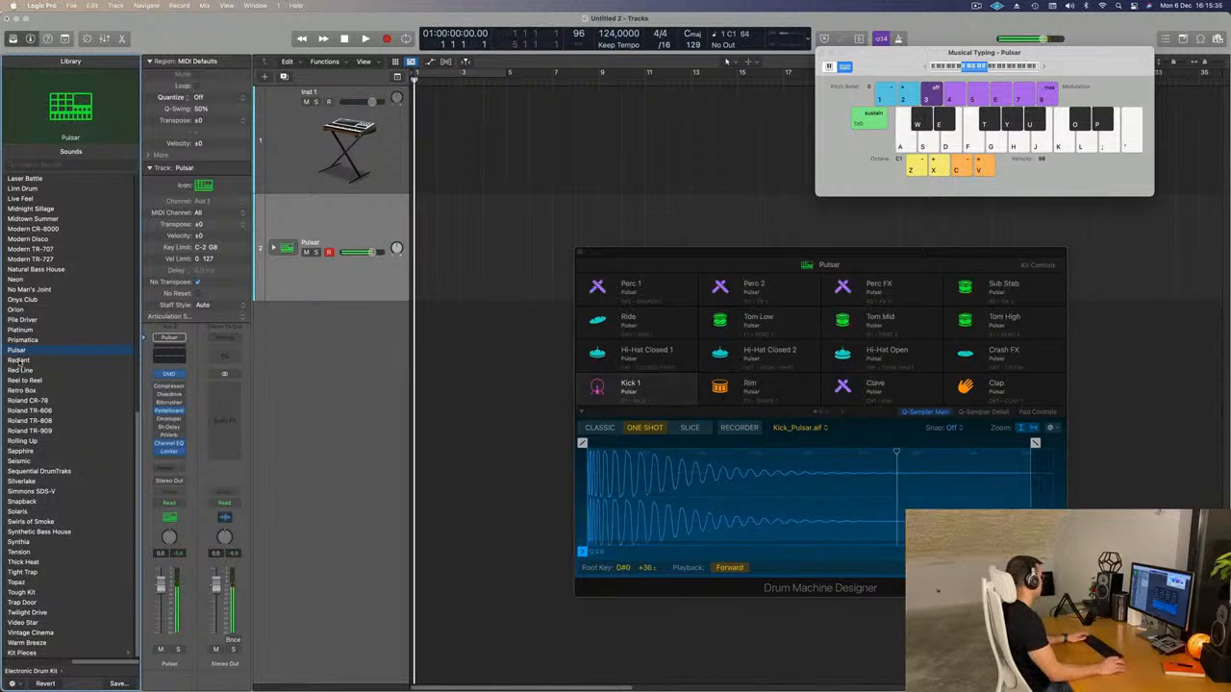
Load the Radiant kit, expand its track stack into the individual drum tracks, and audition the kick.
left_click(19, 361)
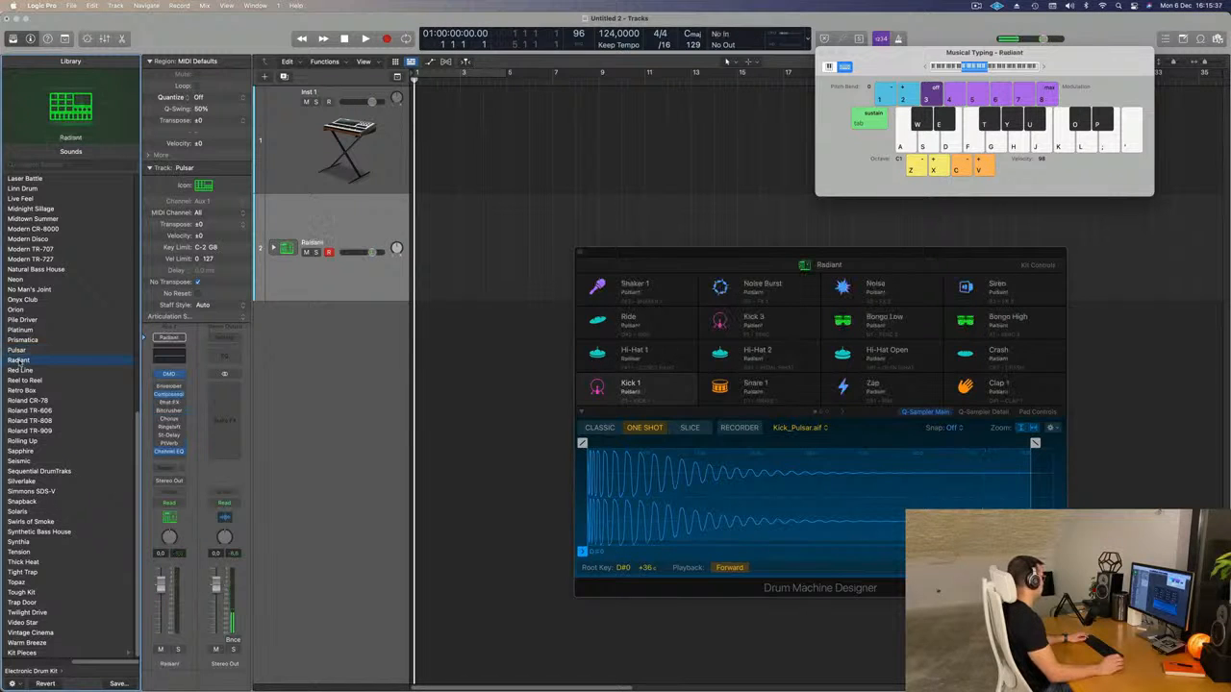
left_click(273, 248)
key("a")
key("a")
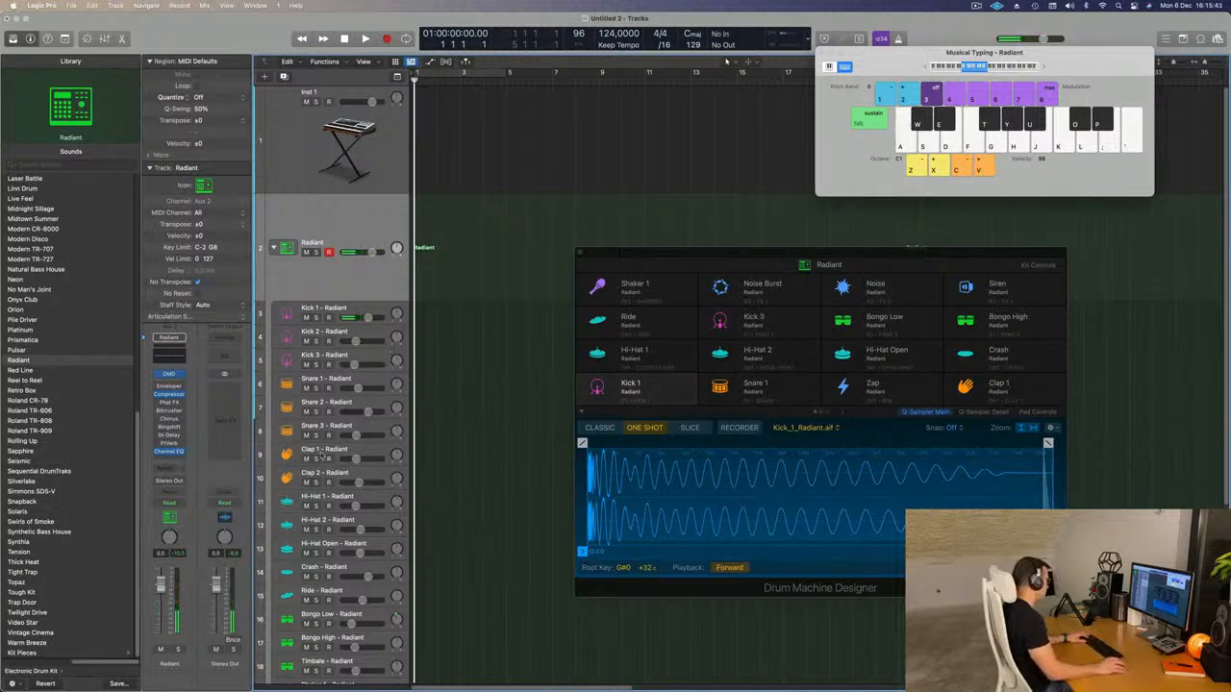
scroll(319, 458, "down", 5)
scroll(329, 452, "up", 5)
key("a")
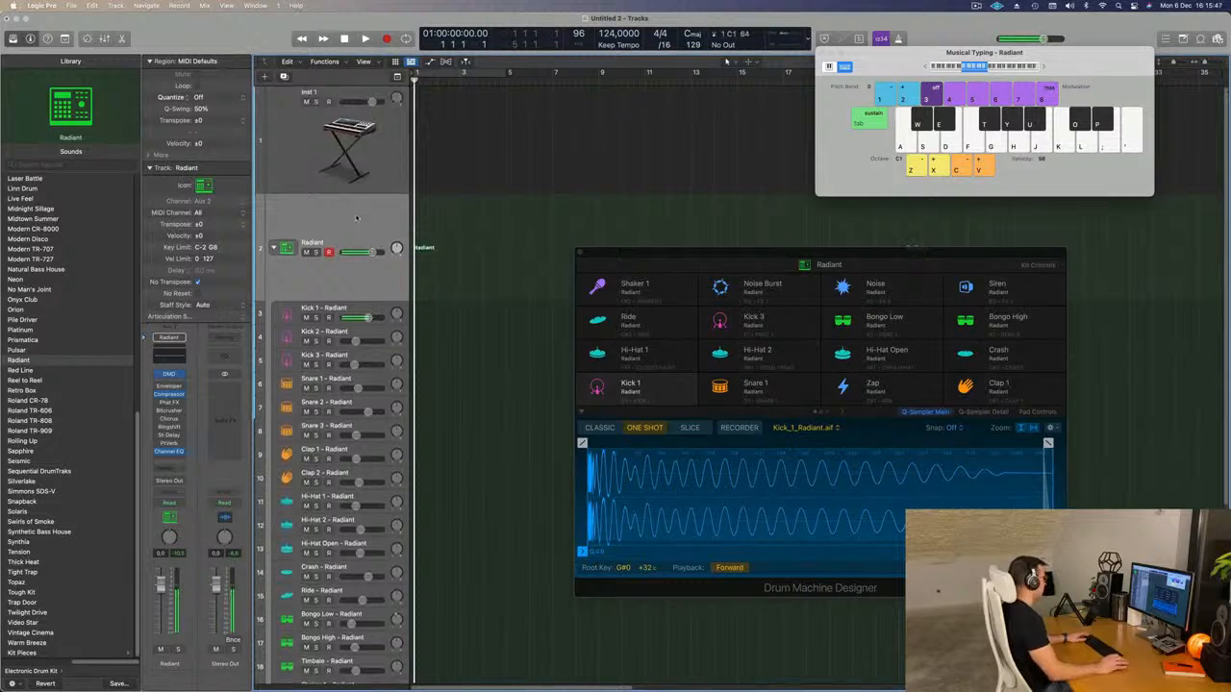
Record a bar of four quarter-note kicks on the Radiant track.
key("r")
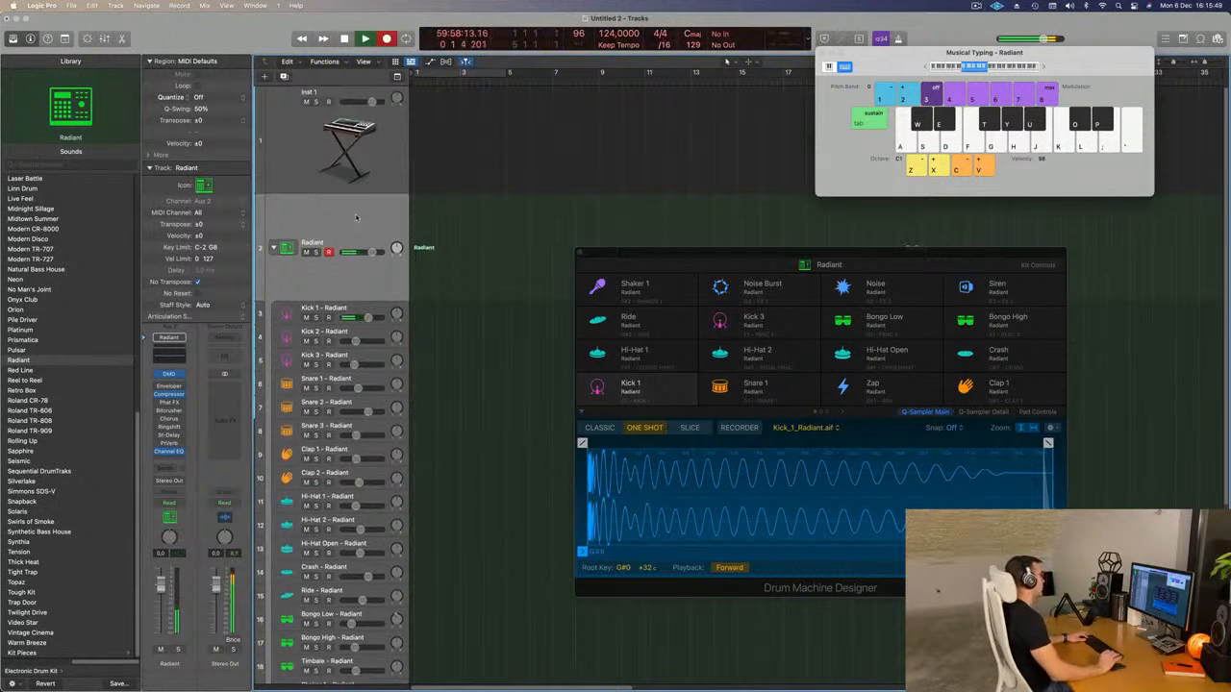
key("a")
key("a")
key("a")
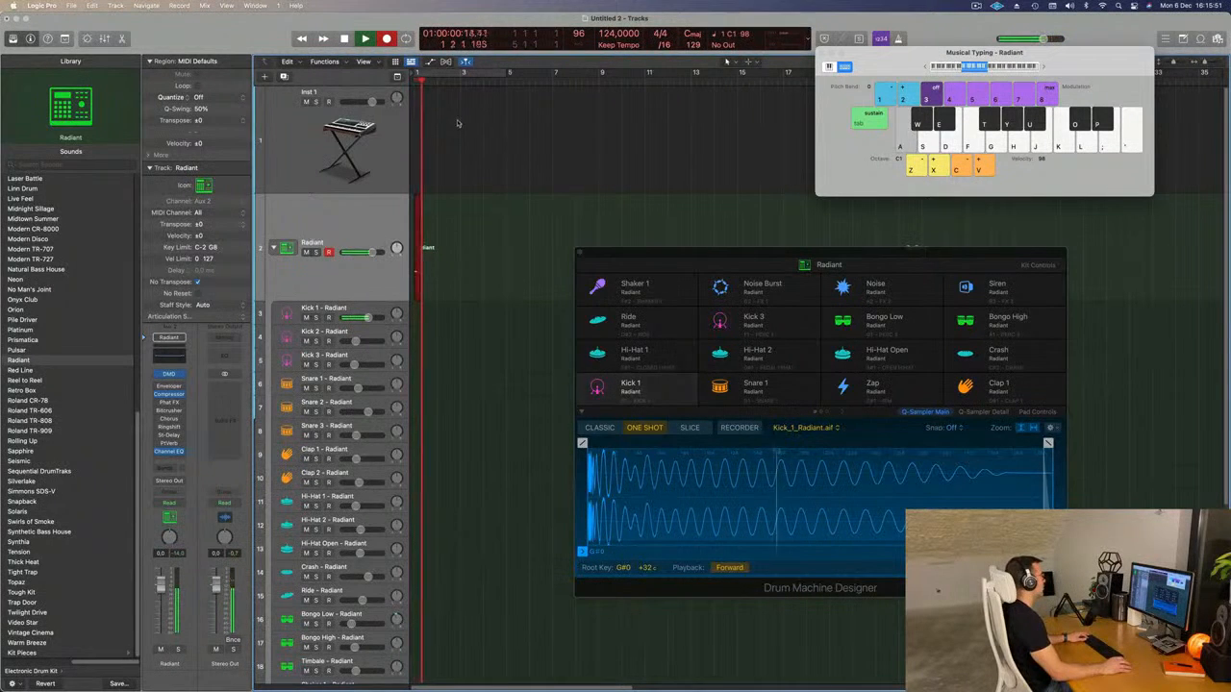
key("space")
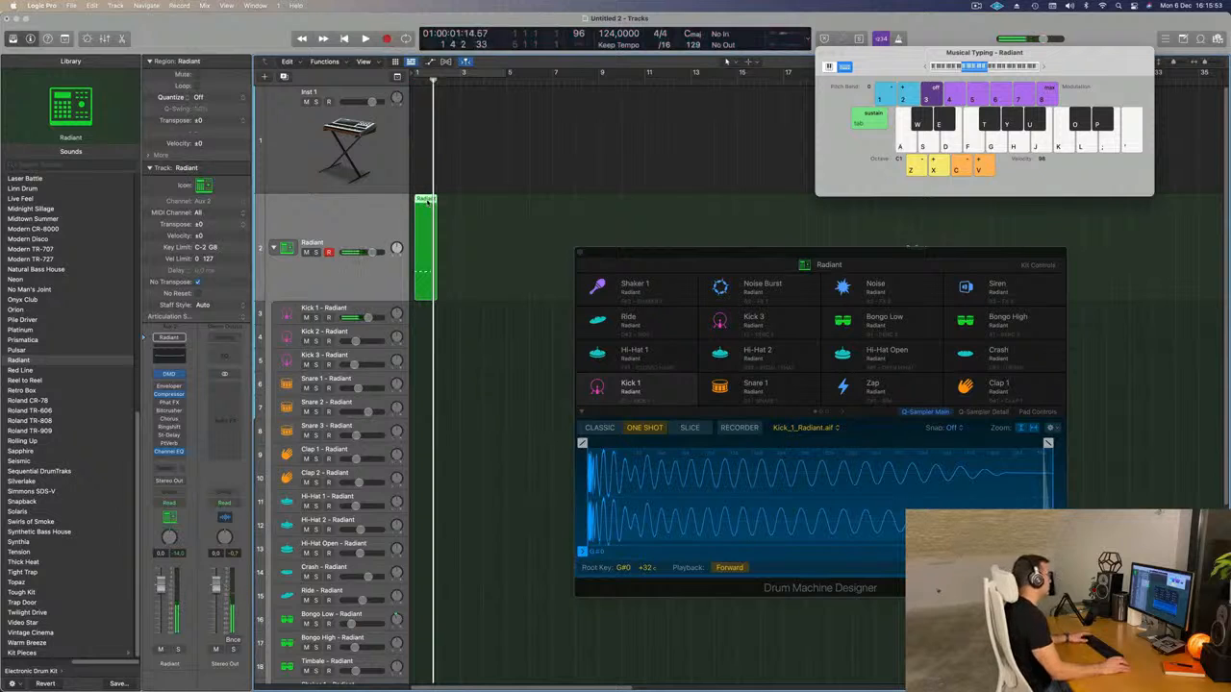
Open the recorded region in the Piano Roll and align its four kick notes to the beats of bar 1.
double_click(427, 202)
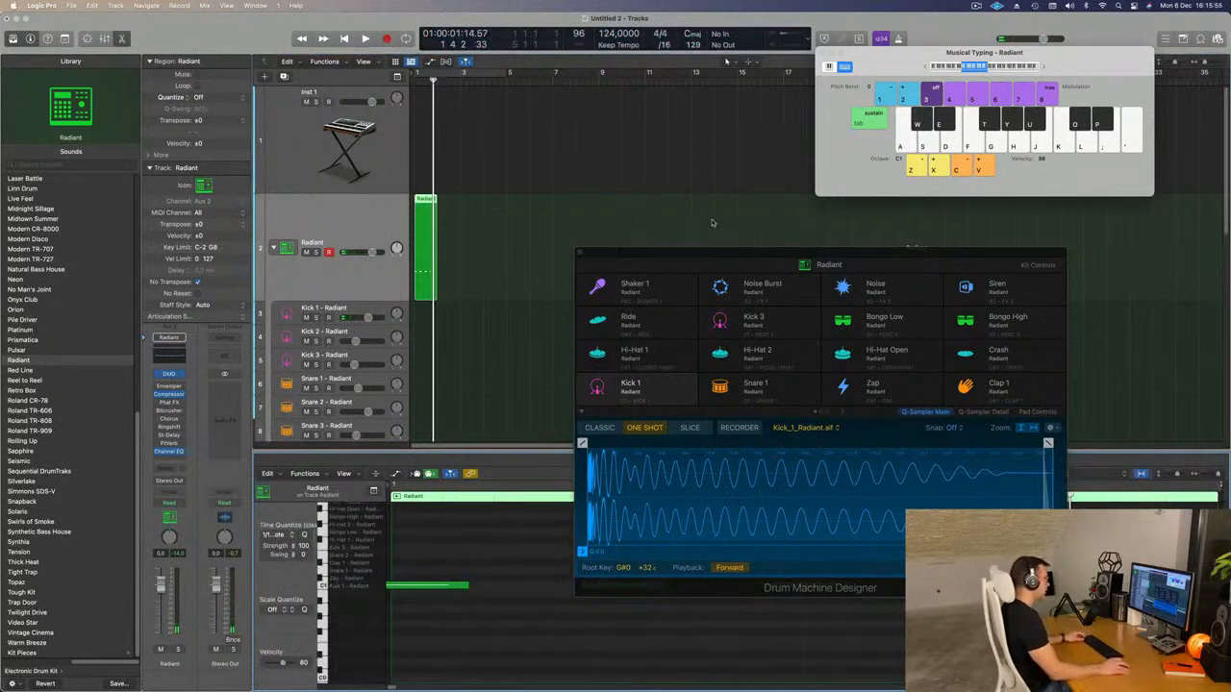
left_click_drag(735, 253, 1022, 22)
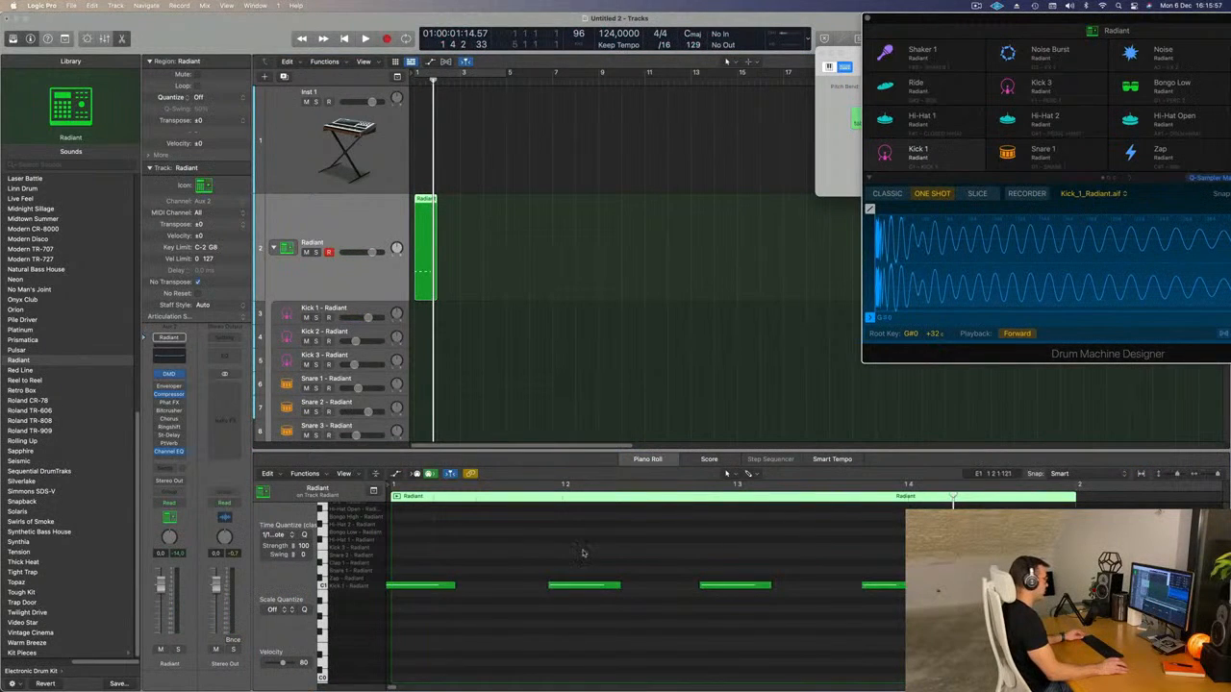
left_click(585, 584)
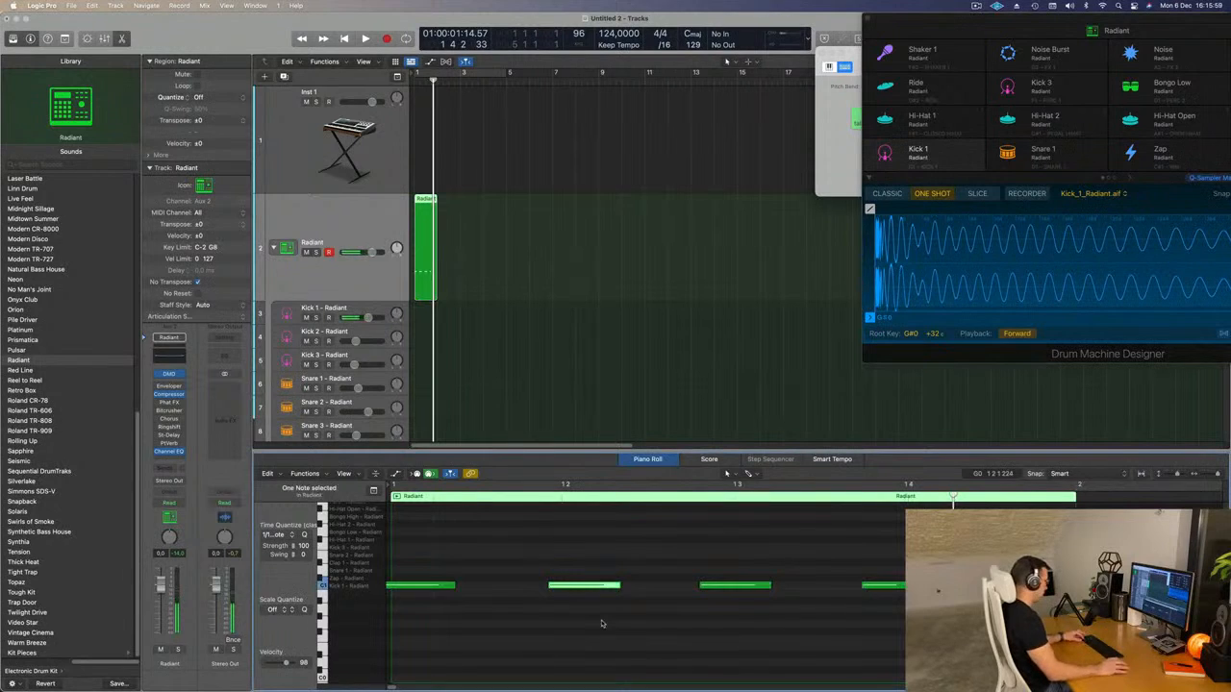
left_click_drag(674, 536, 812, 671)
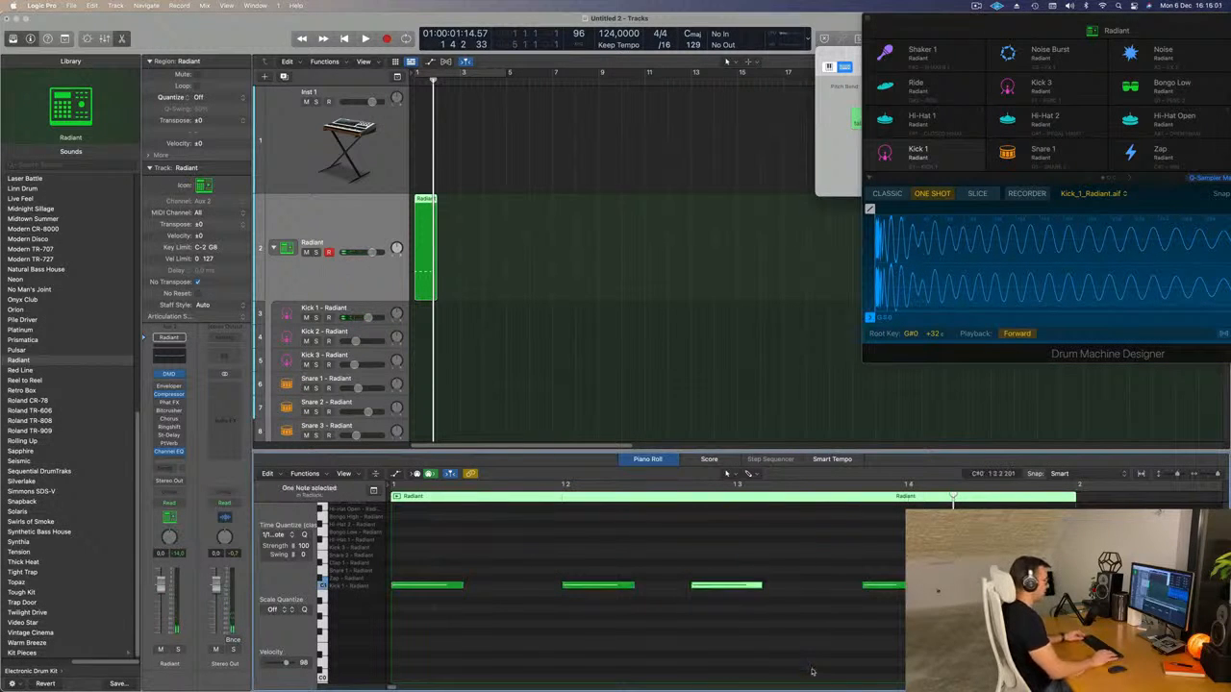
left_click_drag(866, 537, 928, 621)
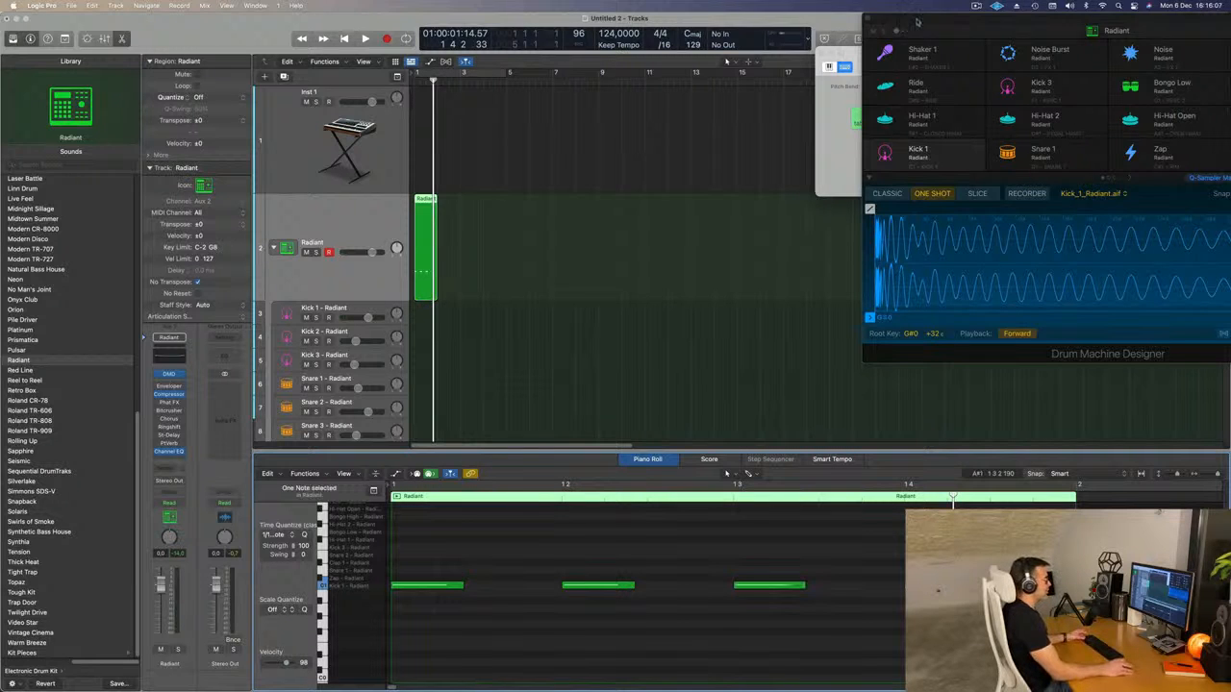
Enable cycling over bars 1 to 4, repeat the one-bar kick region three times to fill them, and play the loop.
left_click_drag(899, 26, 733, 15)
key("c")
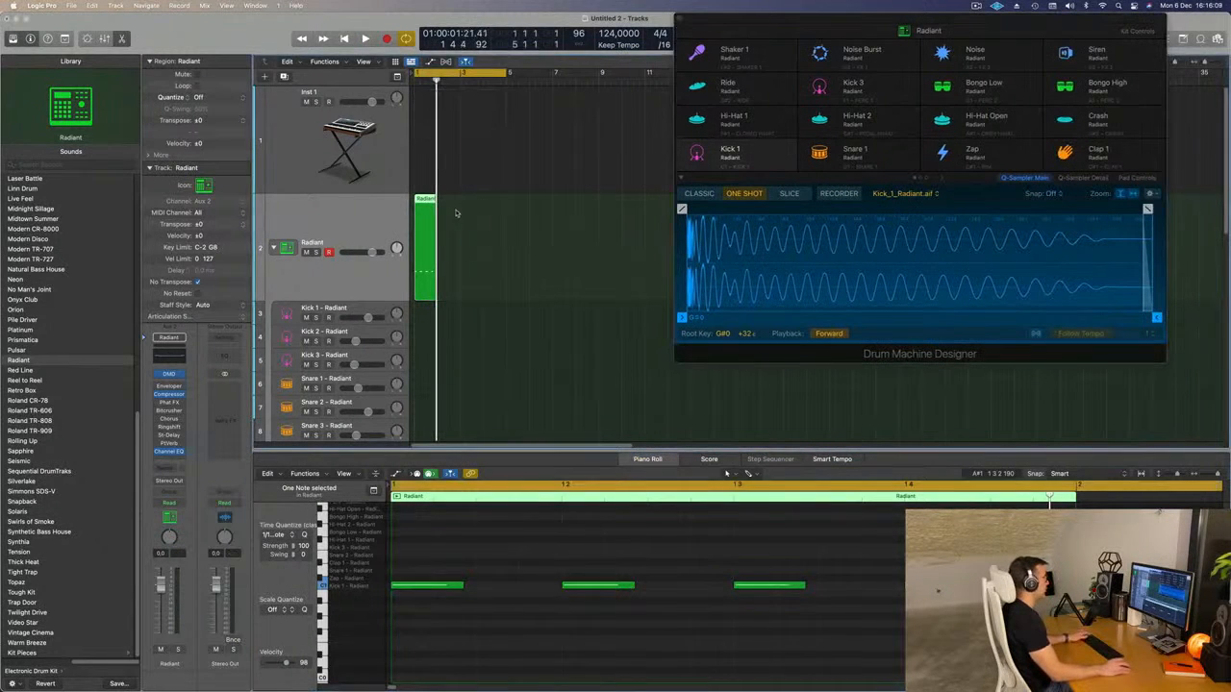
key("super+r")
key("super+r")
key("super+r")
key("space")
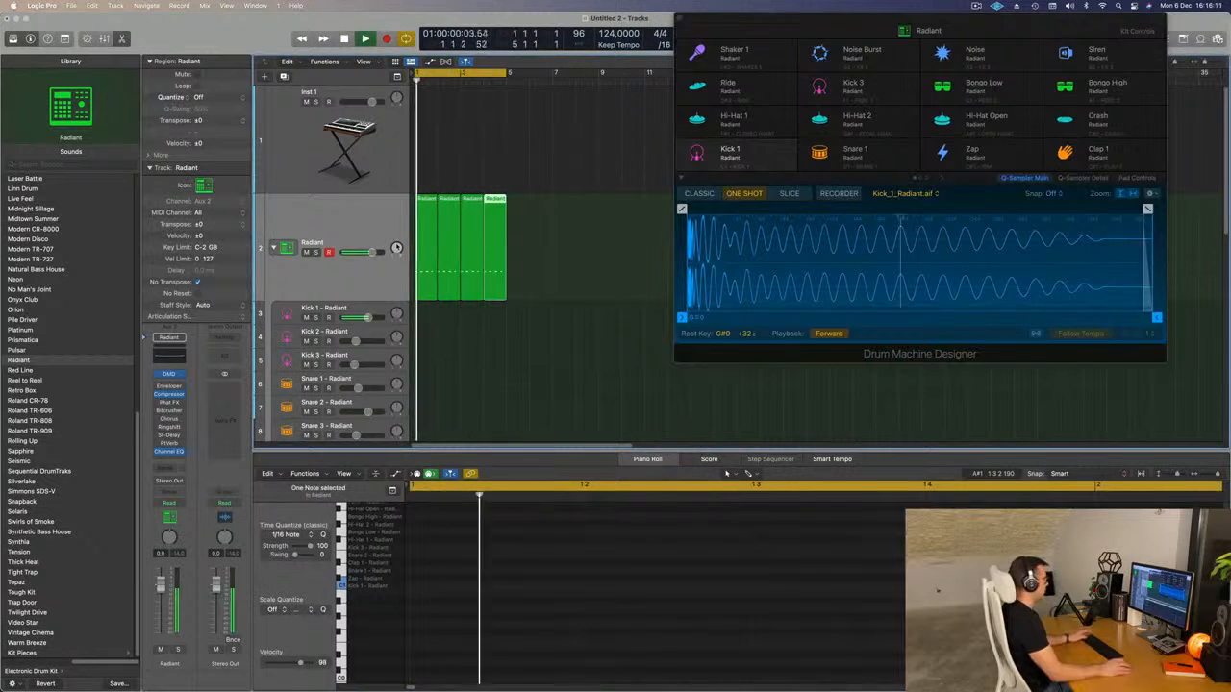
left_click(784, 256)
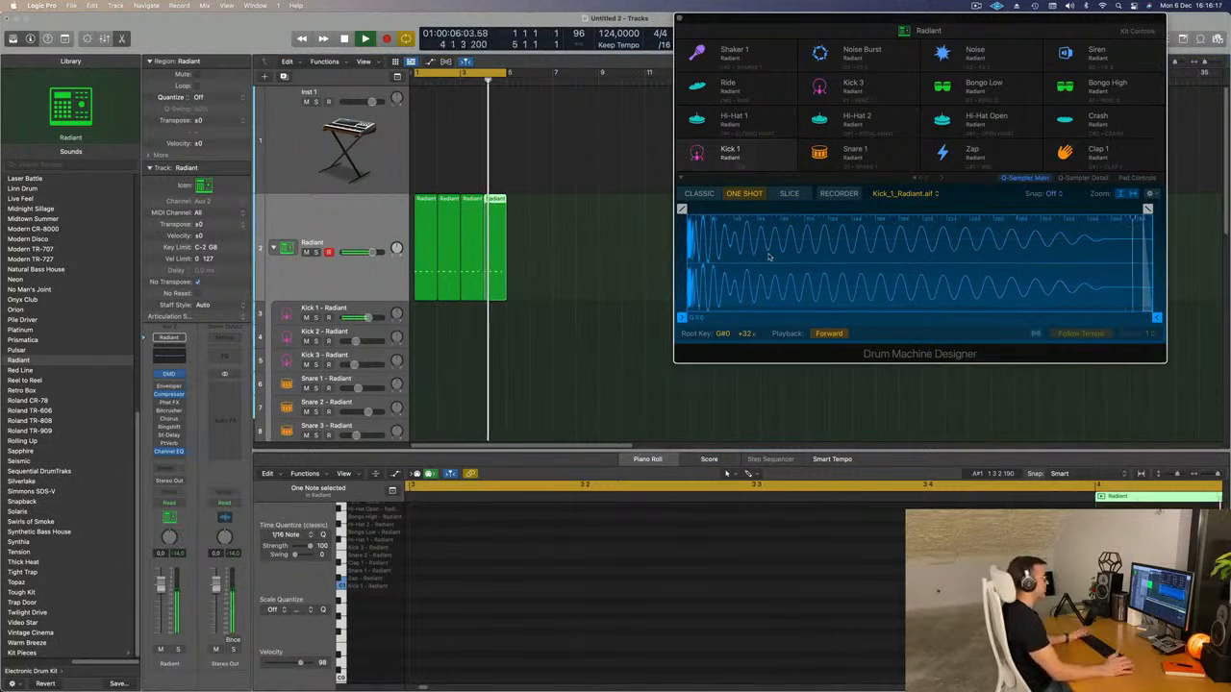
key("space")
Move the four kick regions from the Radiant track to the Kick 1 track and play them briefly.
left_click_drag(535, 292, 426, 324)
key("space")
key("space")
Transpose the first region's kick notes down from C1 to E0 and listen to the result.
left_click_drag(437, 558, 962, 630)
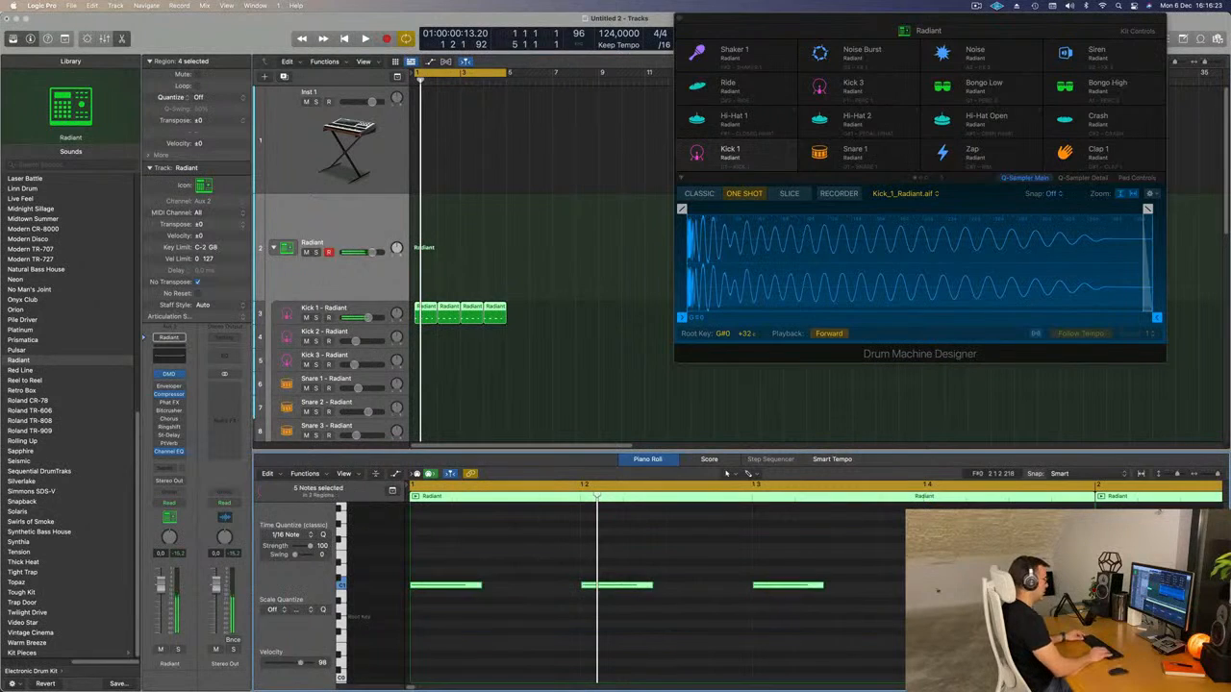
key("alt+Down")
key("alt+Down")
key("alt+Down")
key("alt+Down")
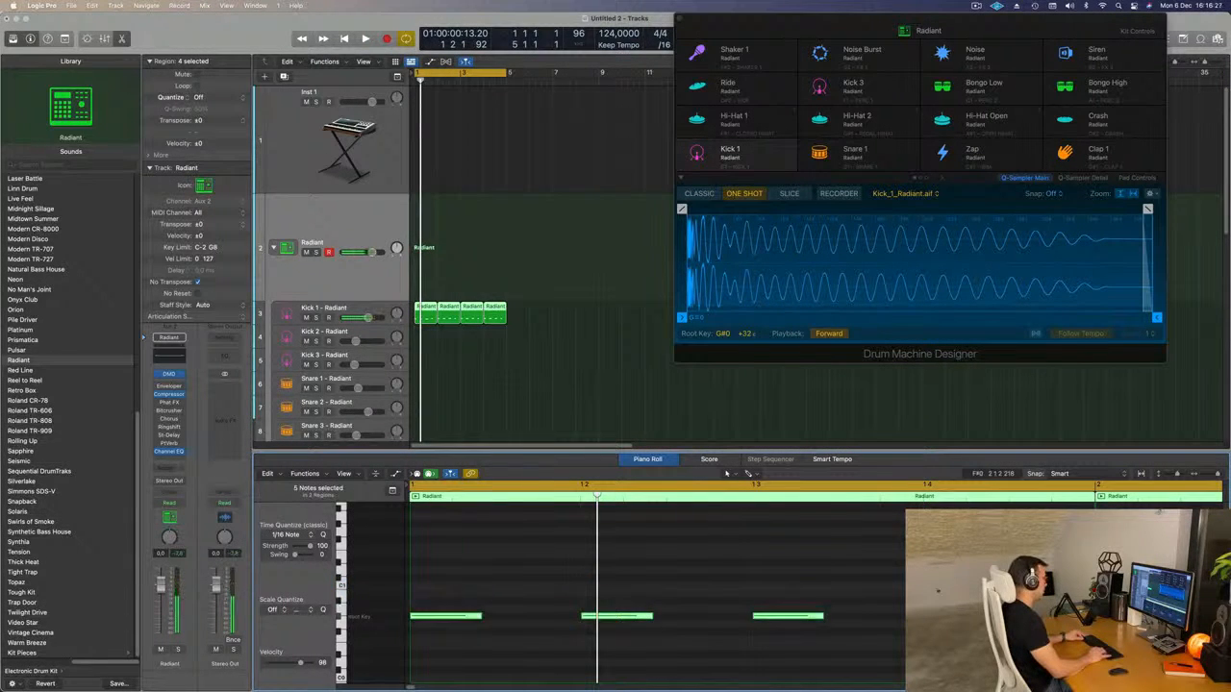
key("alt+Down")
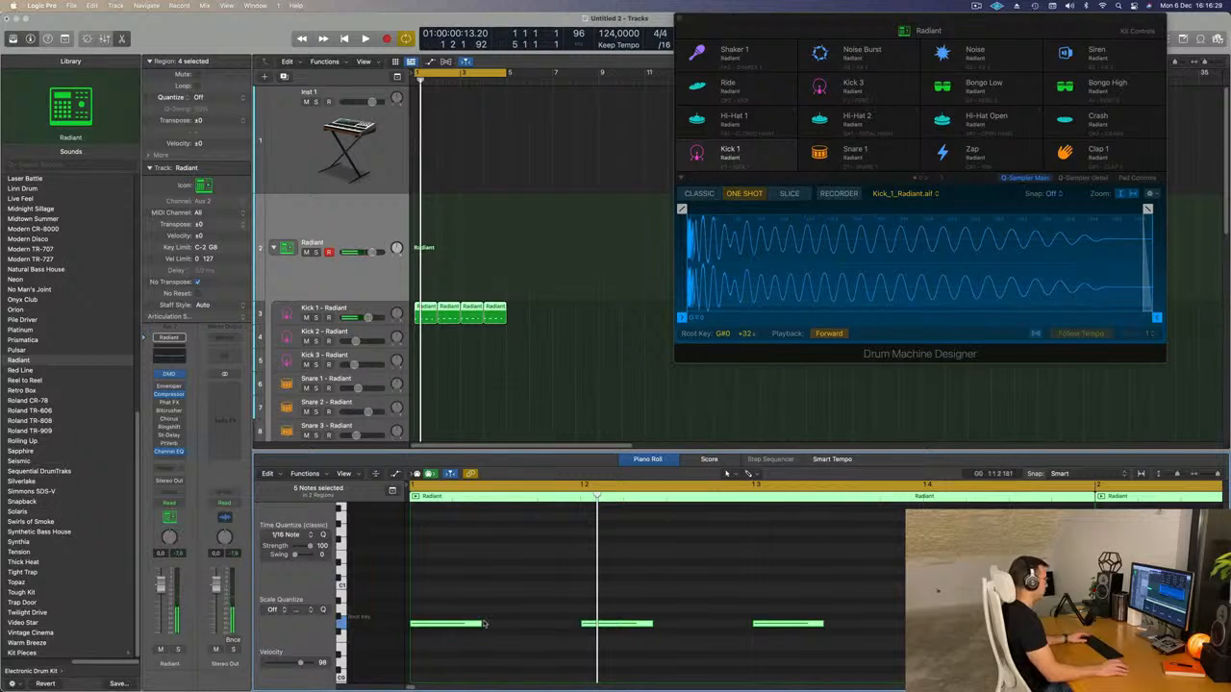
key("alt+Down")
key("alt+Down")
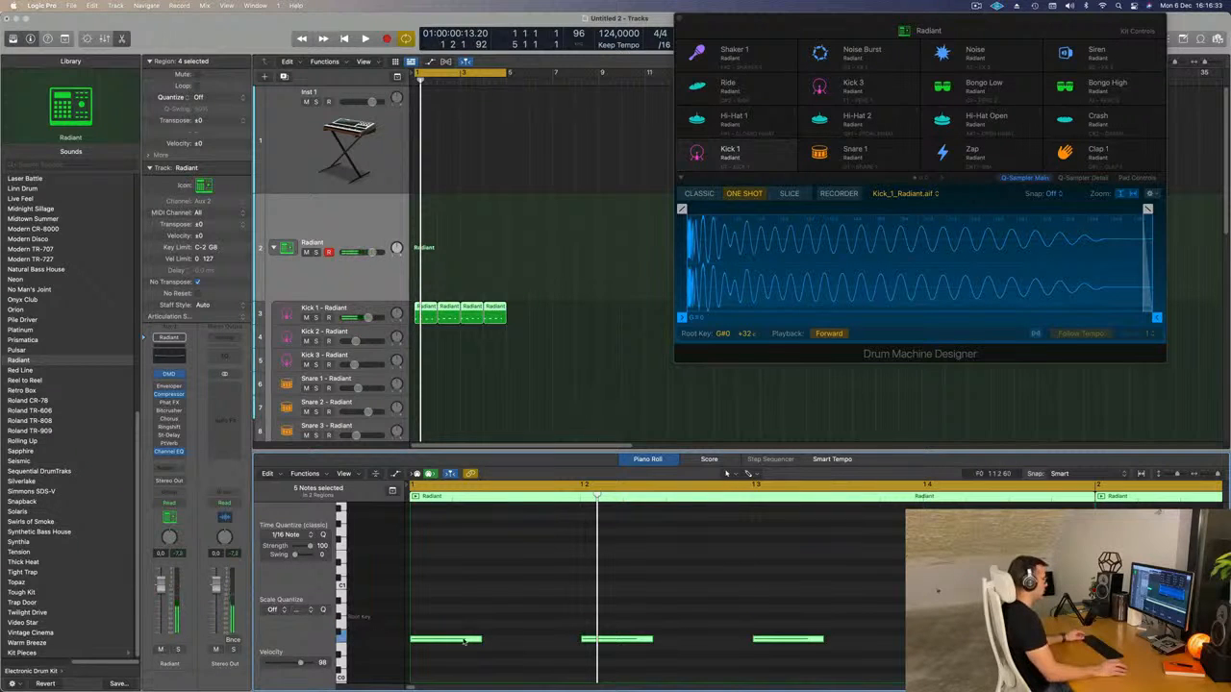
left_click_drag(463, 642, 462, 650)
key("space")
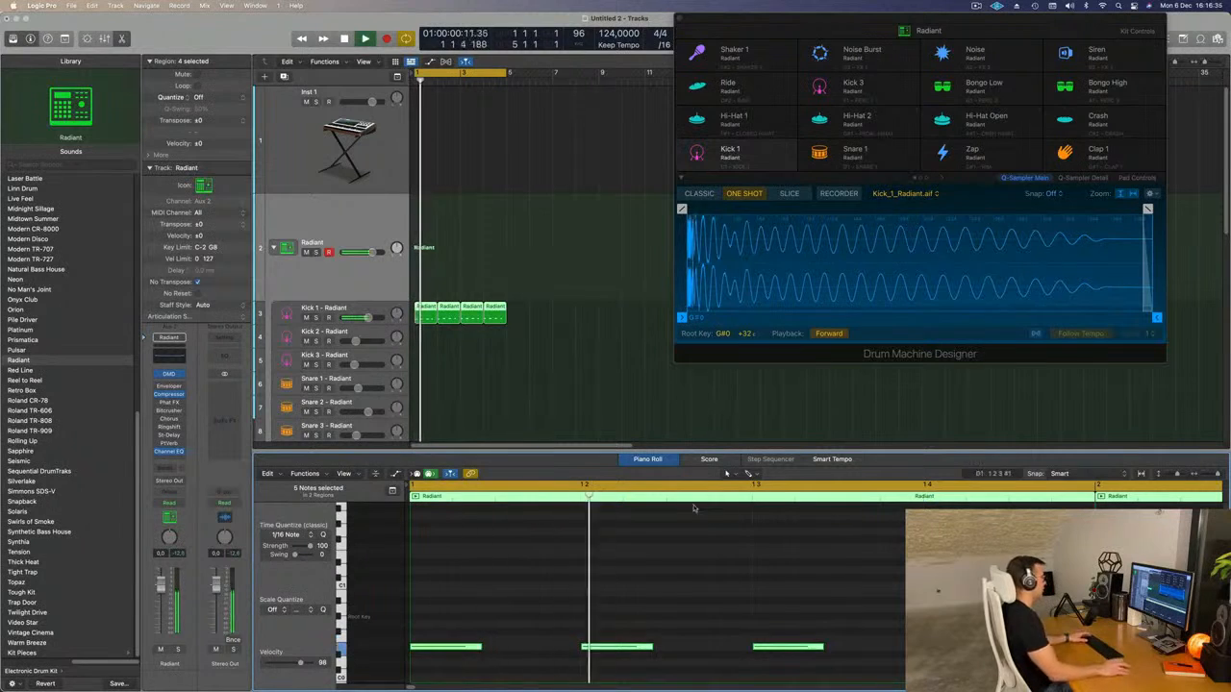
Replace the three repeated regions on the Kick 1 track with fresh copies of the transposed first region.
left_click(512, 309)
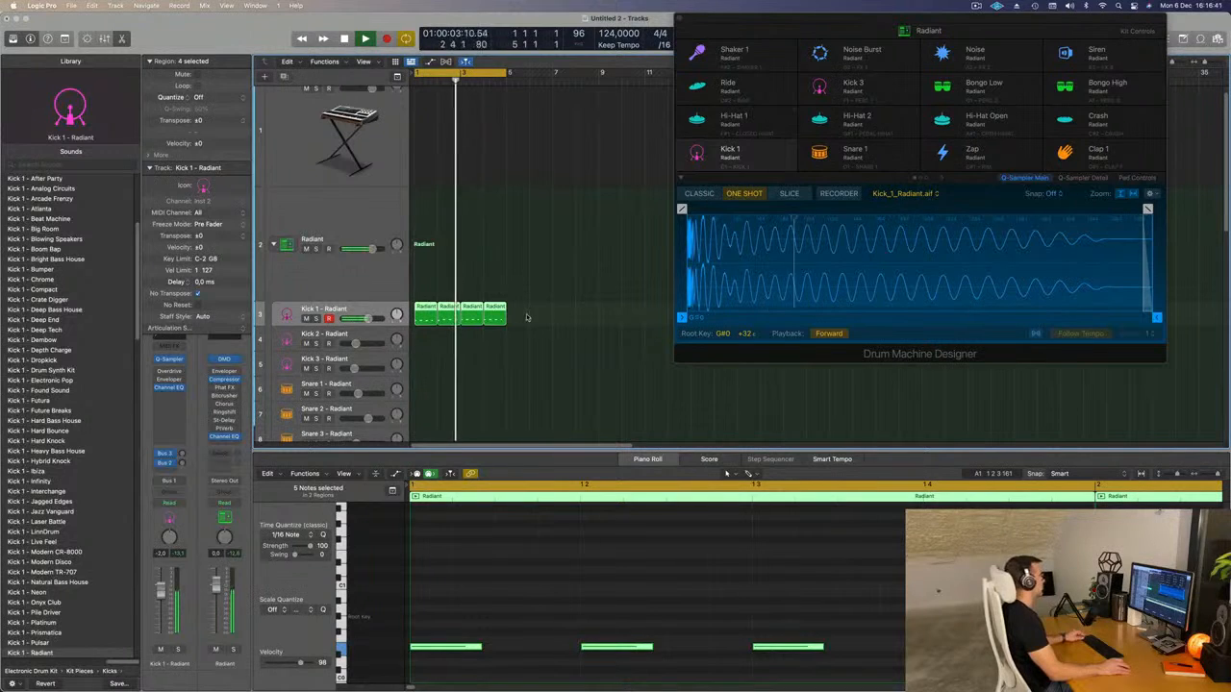
left_click(527, 319)
key("Delete")
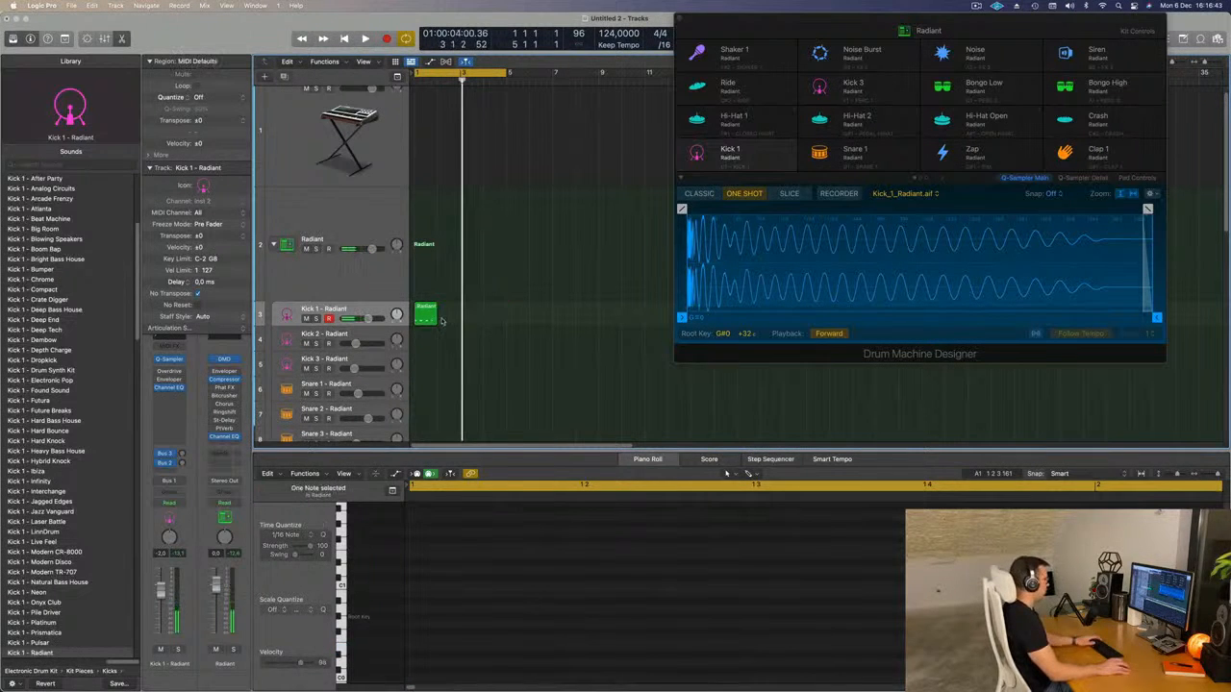
left_click(419, 317)
key("super+r")
key("space")
Play the kick loop and open the Kick 1 channel's Quick Sampler, arranging the plug-in windows for editing.
left_click(382, 310)
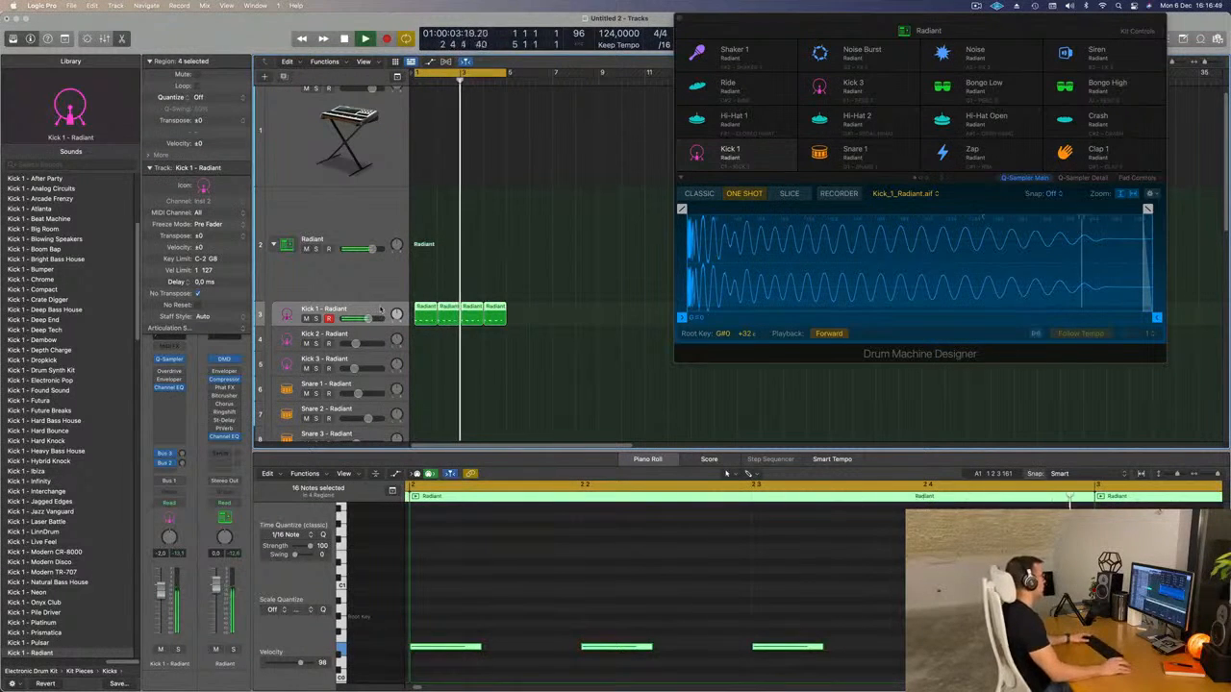
left_click_drag(864, 18, 735, 42)
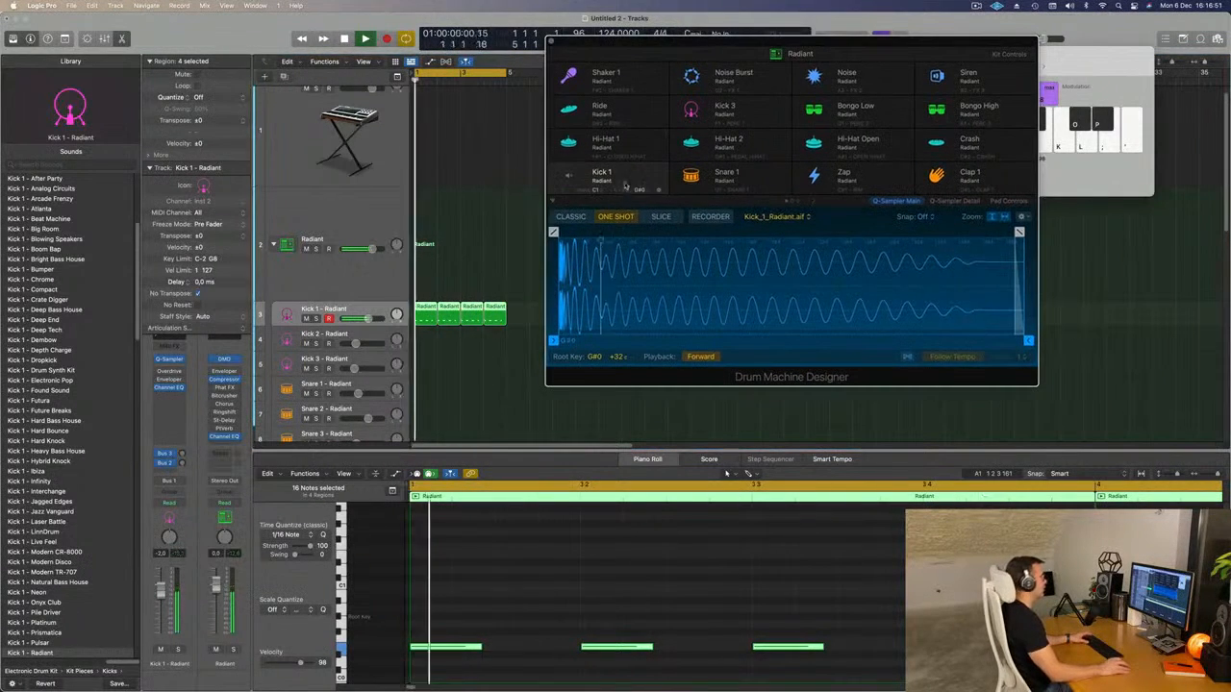
key("space")
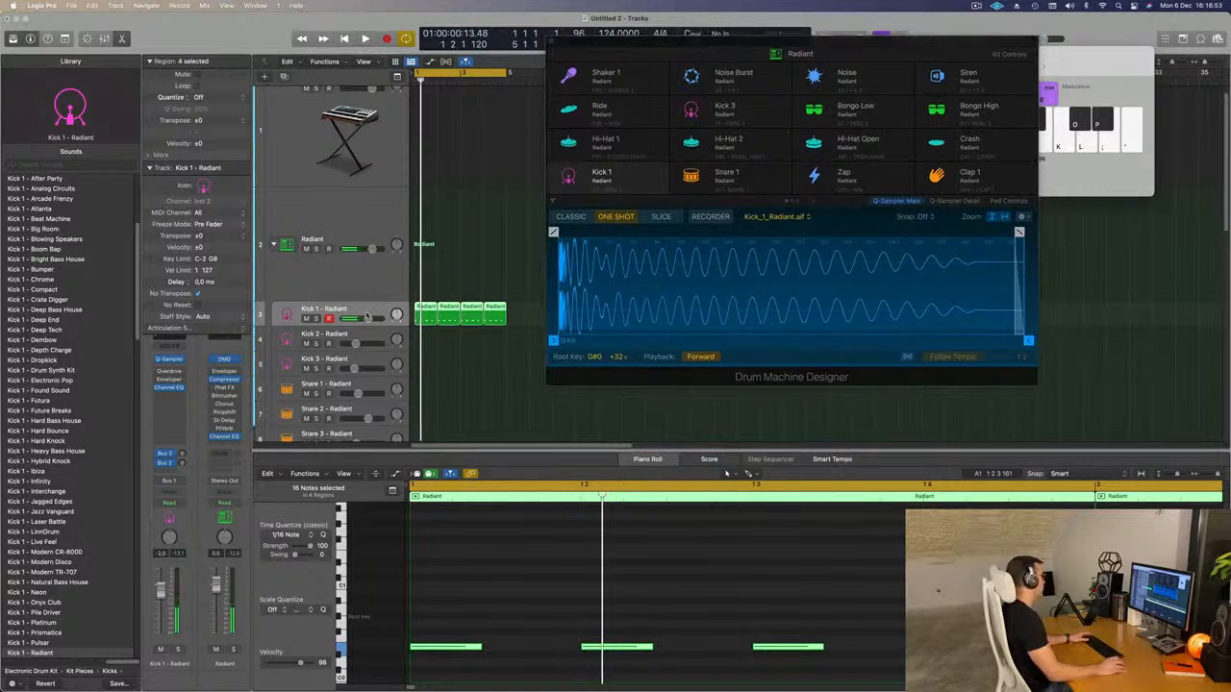
key("space")
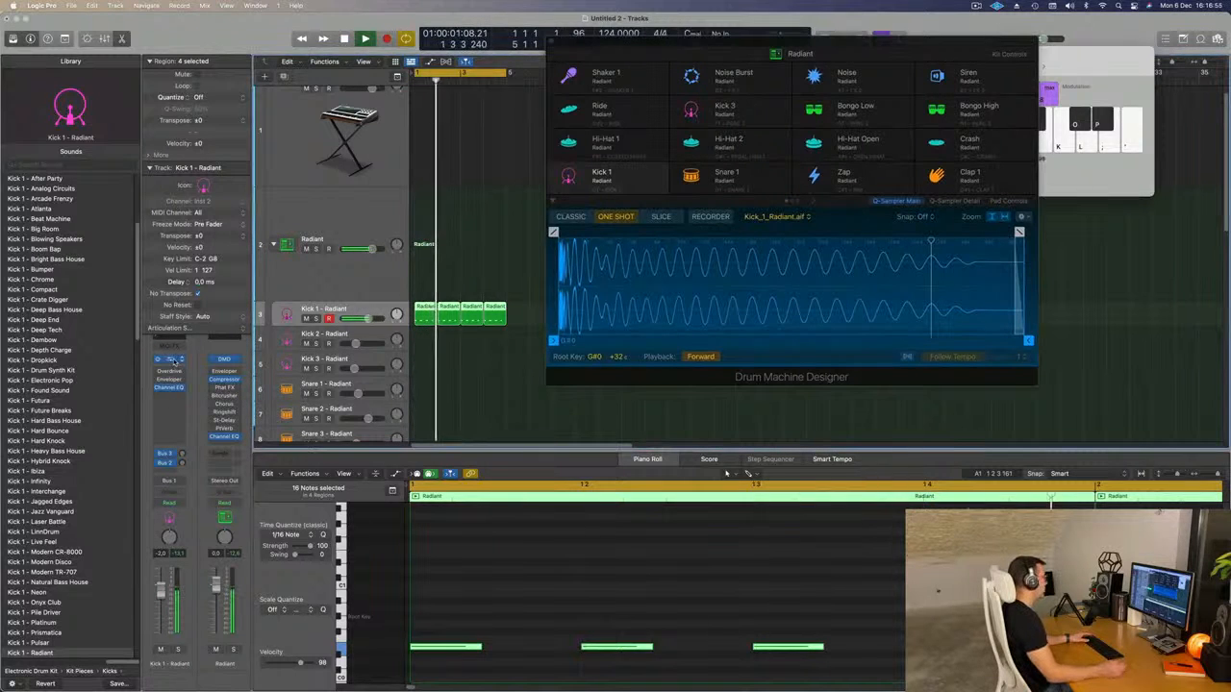
left_click(169, 359)
left_click_drag(680, 141, 772, 119)
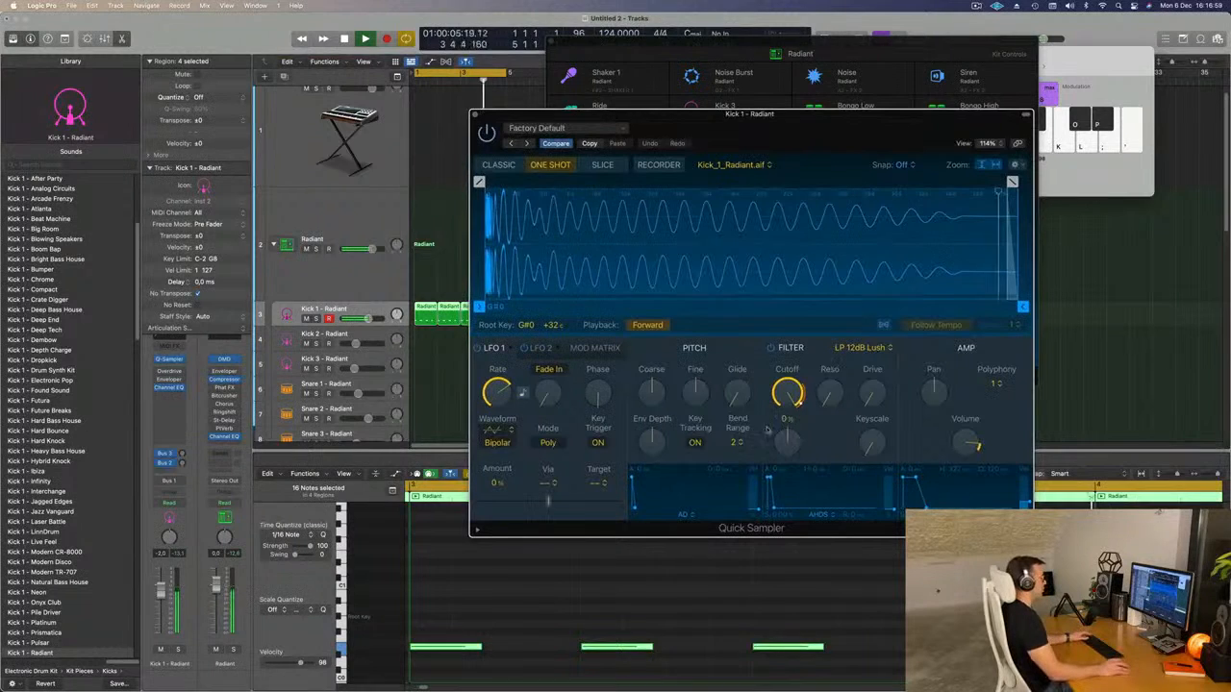
Try the filter cutoff, raise the filter drive slightly, and set the polyphony to Mono in the Kick 1 Quick Sampler.
left_click_drag(791, 417, 791, 397)
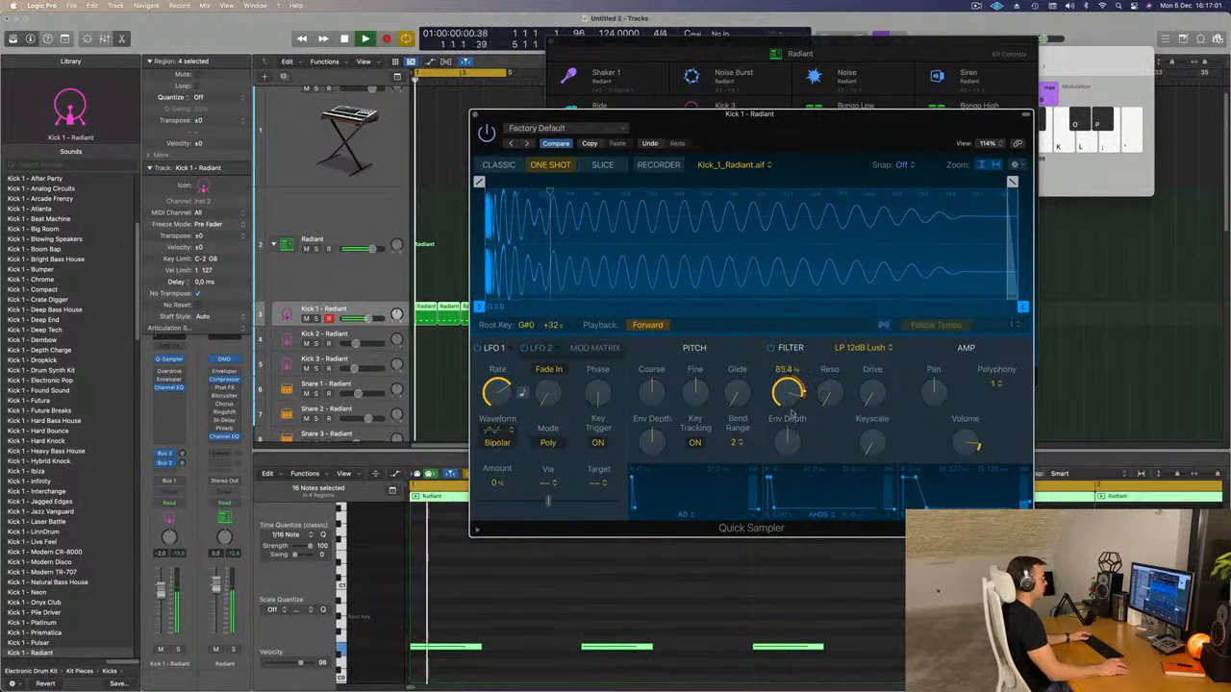
left_click_drag(868, 393, 867, 384)
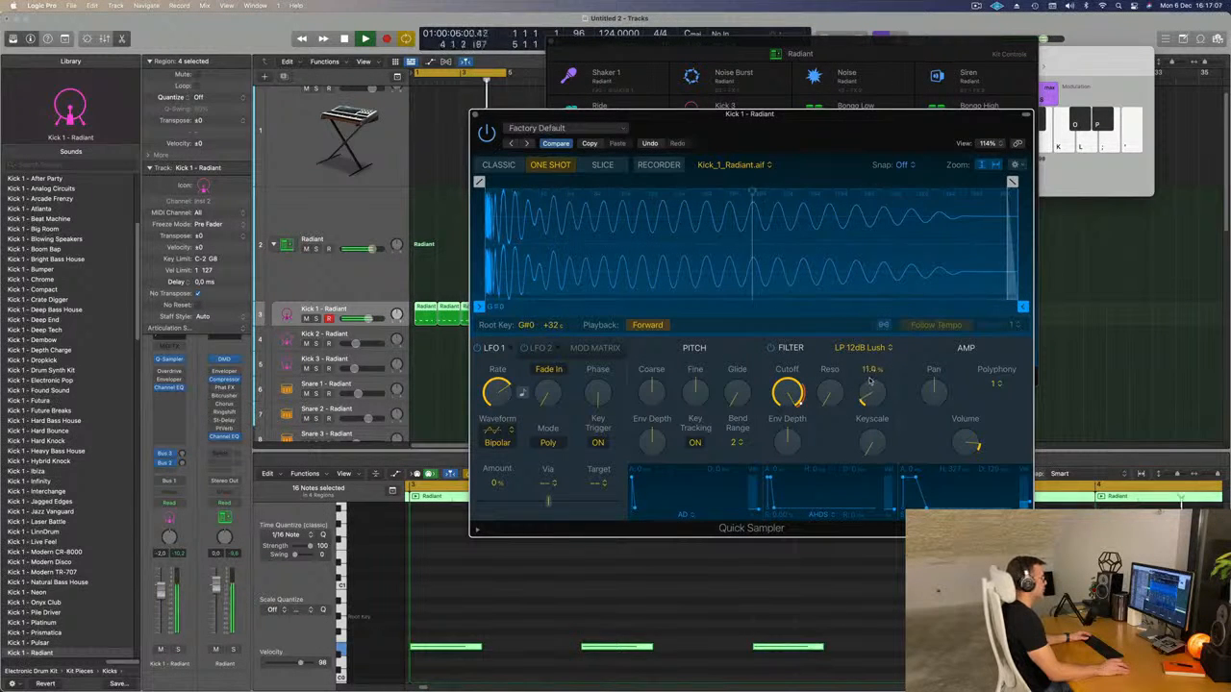
left_click(995, 385)
left_click(971, 385)
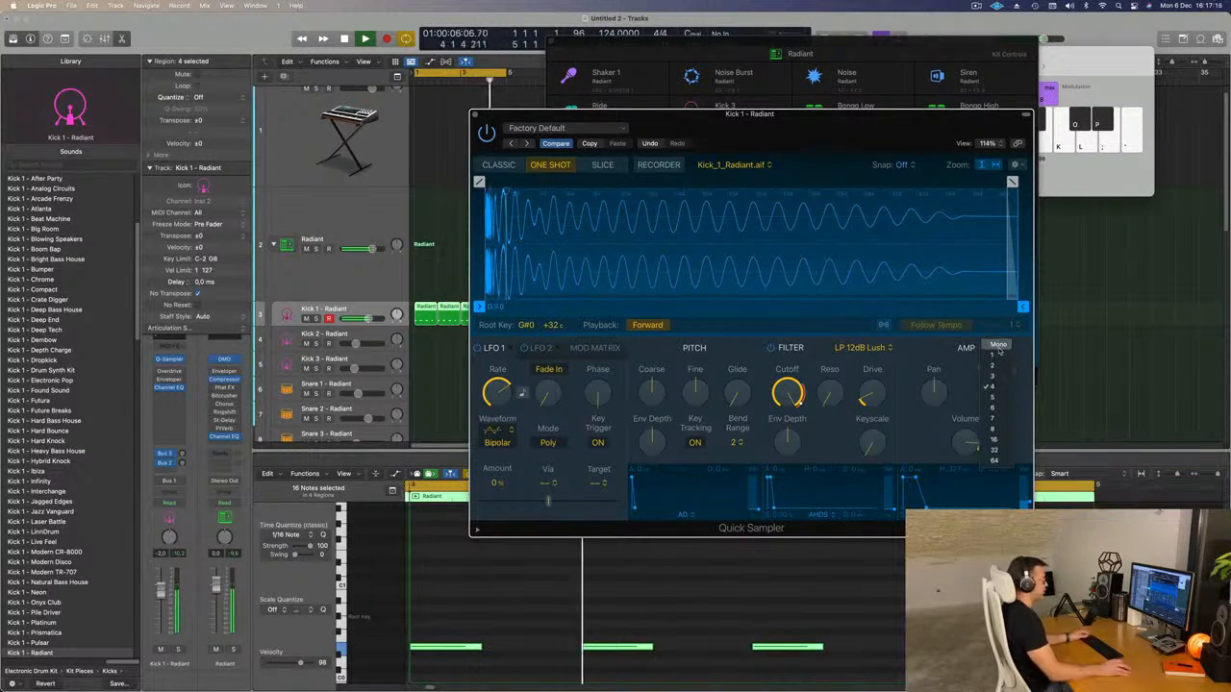
left_click(998, 346)
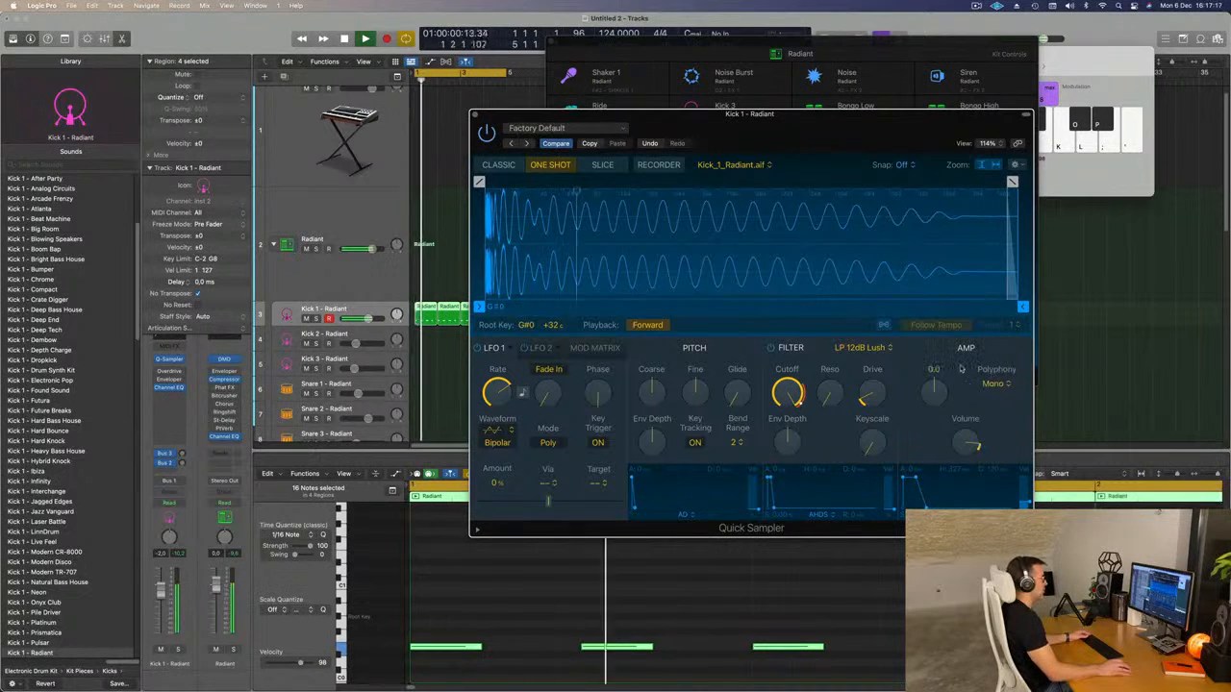
Deselect the kick regions and move the Quick Sampler window aside to uncover the Drum Machine Designer.
left_click_drag(824, 129, 835, 104)
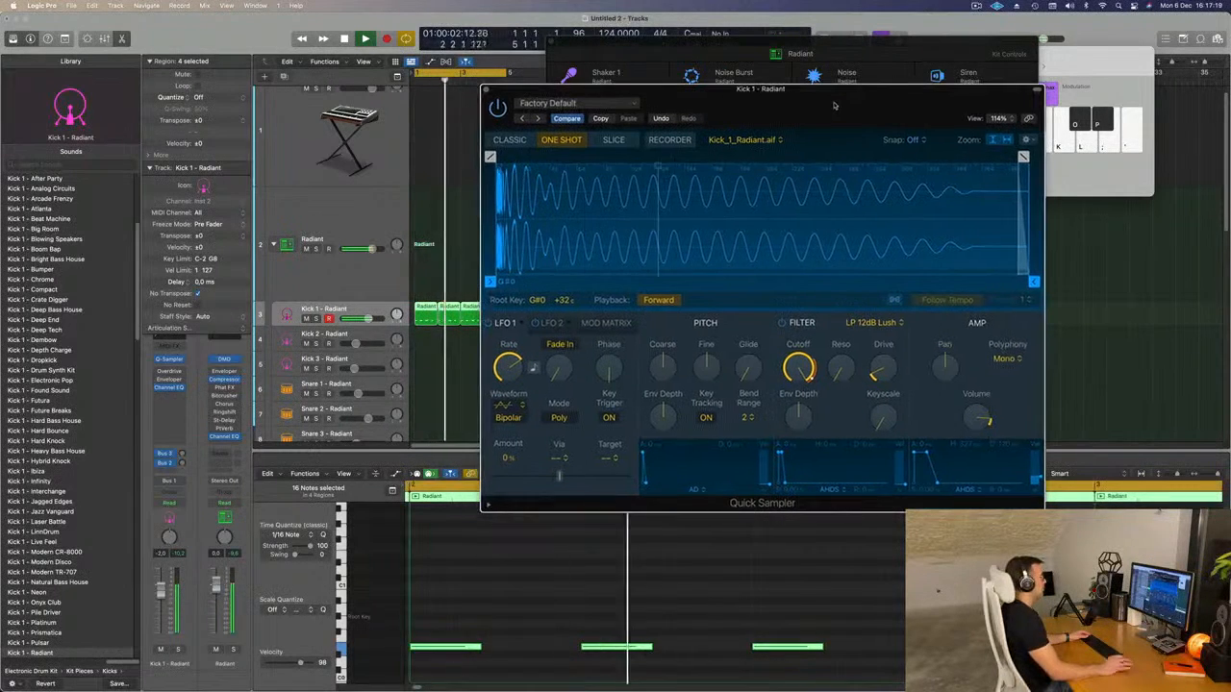
left_click_drag(662, 364, 707, 365)
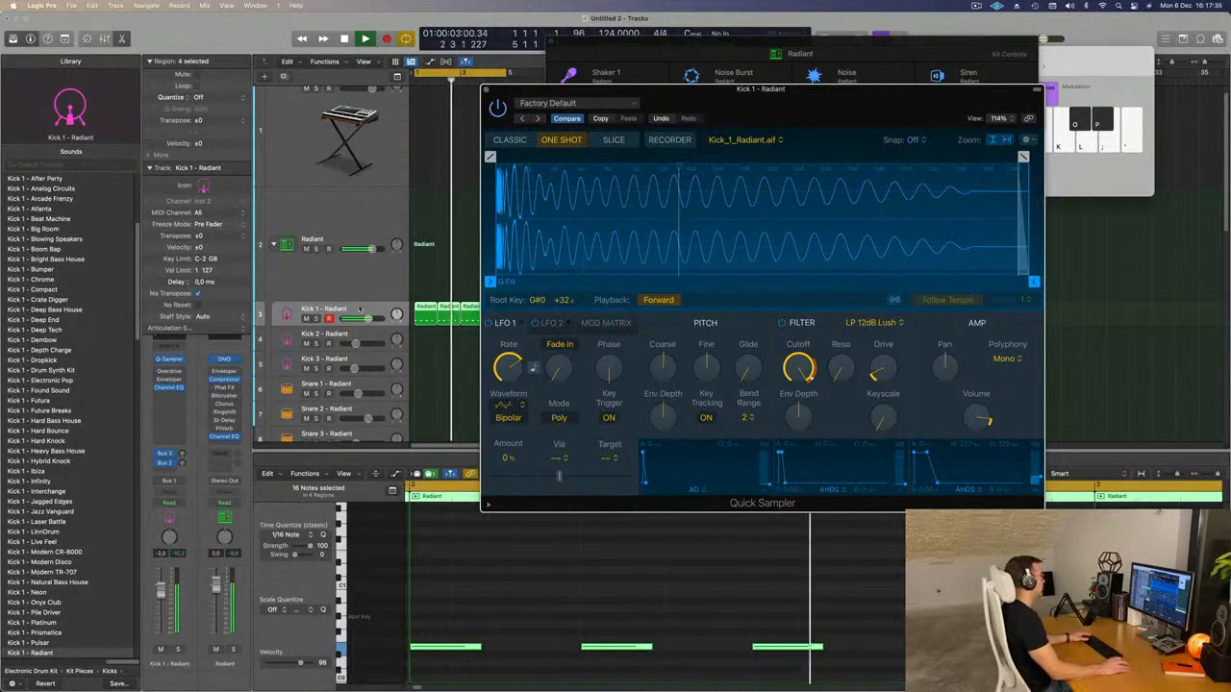
left_click(443, 384)
left_click_drag(608, 90, 1229, 84)
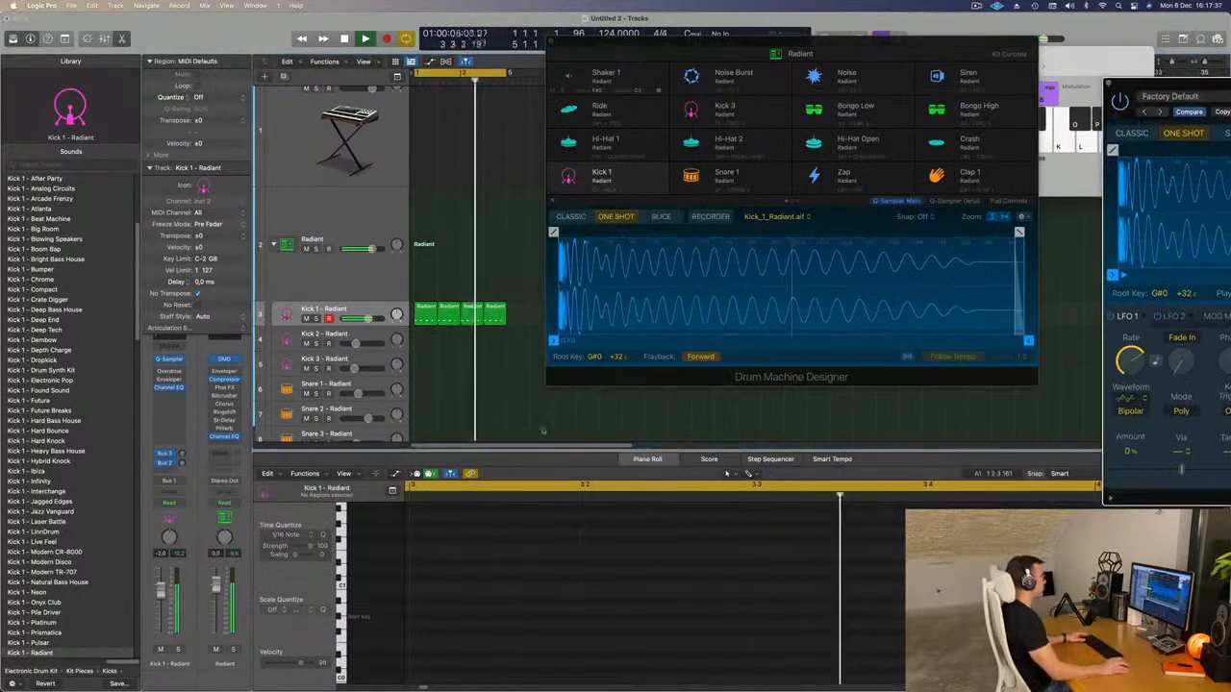
Close the Drum Machine Designer and copy the first kick region to bar 1 of the Hi-Hat 1 track.
left_click(551, 42)
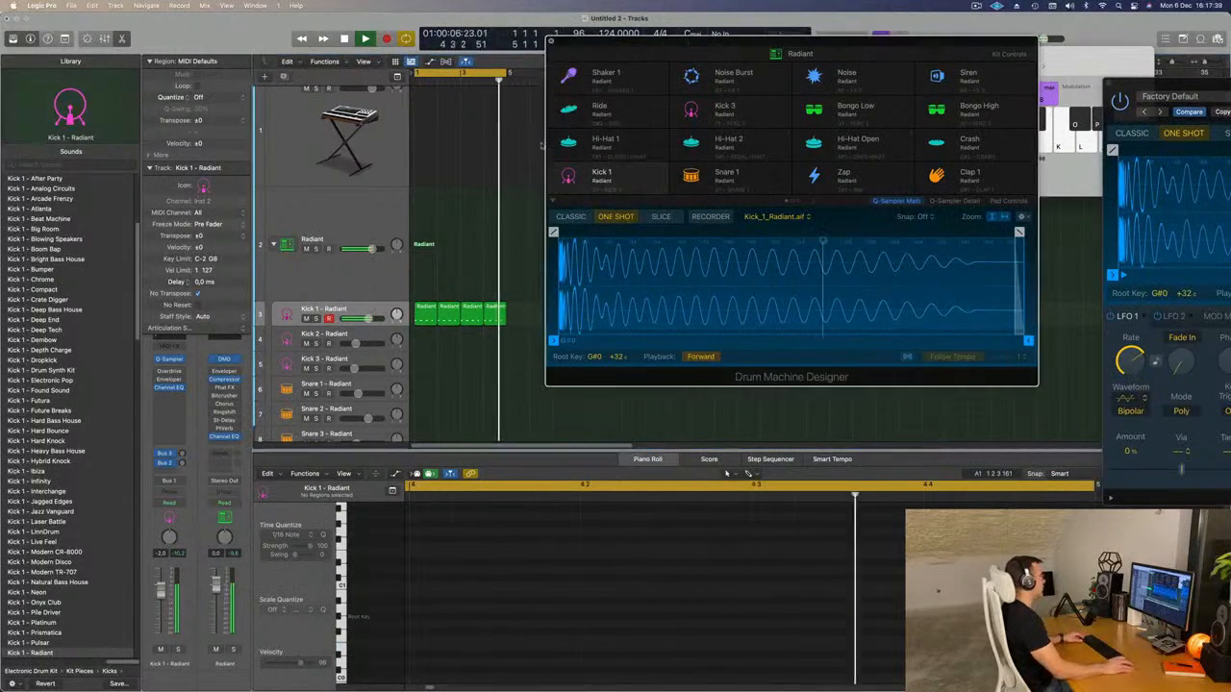
key("super+Right")
key("super+Right")
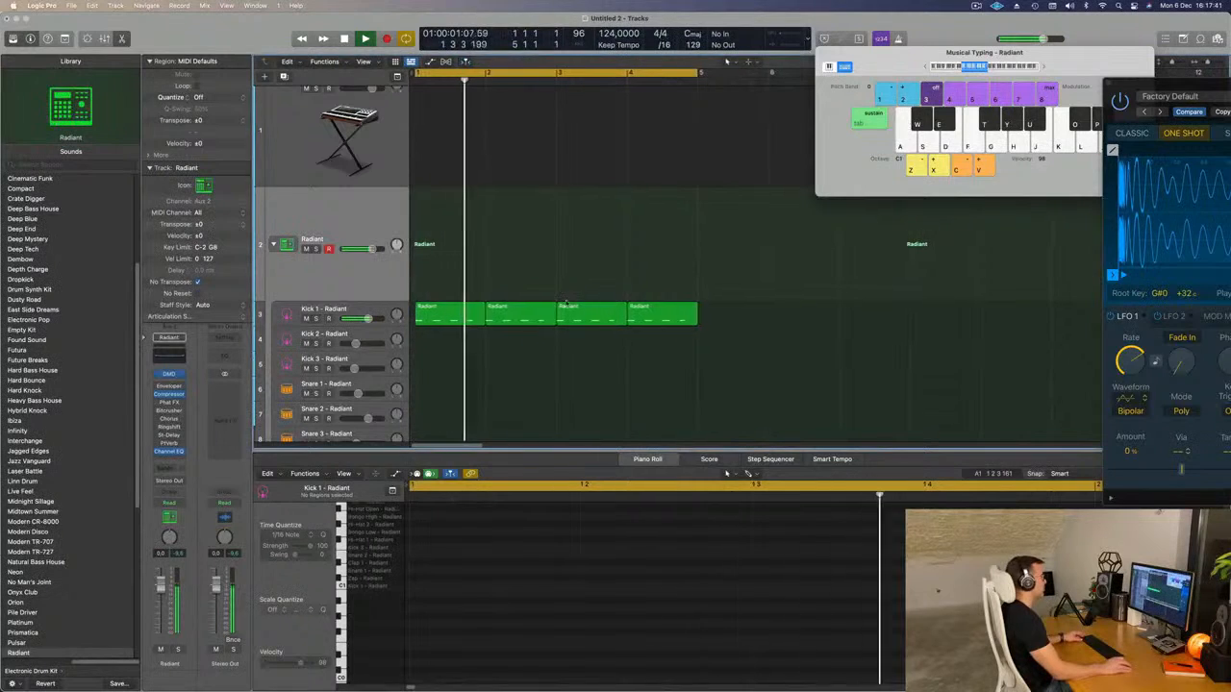
left_click(431, 320)
scroll(435, 327, "down", 4)
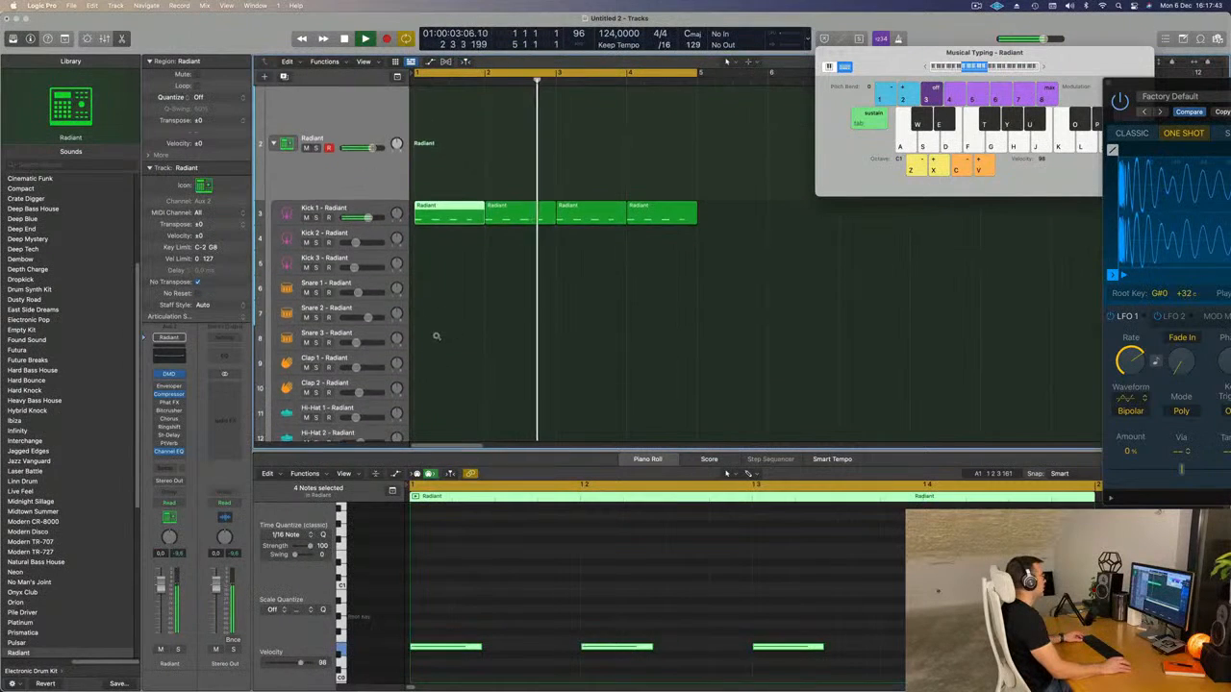
left_click_drag(458, 209, 459, 383)
Shift the four notes of the Hi-Hat 1 region onto the off-beats and transpose them up by octaves.
left_click_drag(441, 585, 1004, 687)
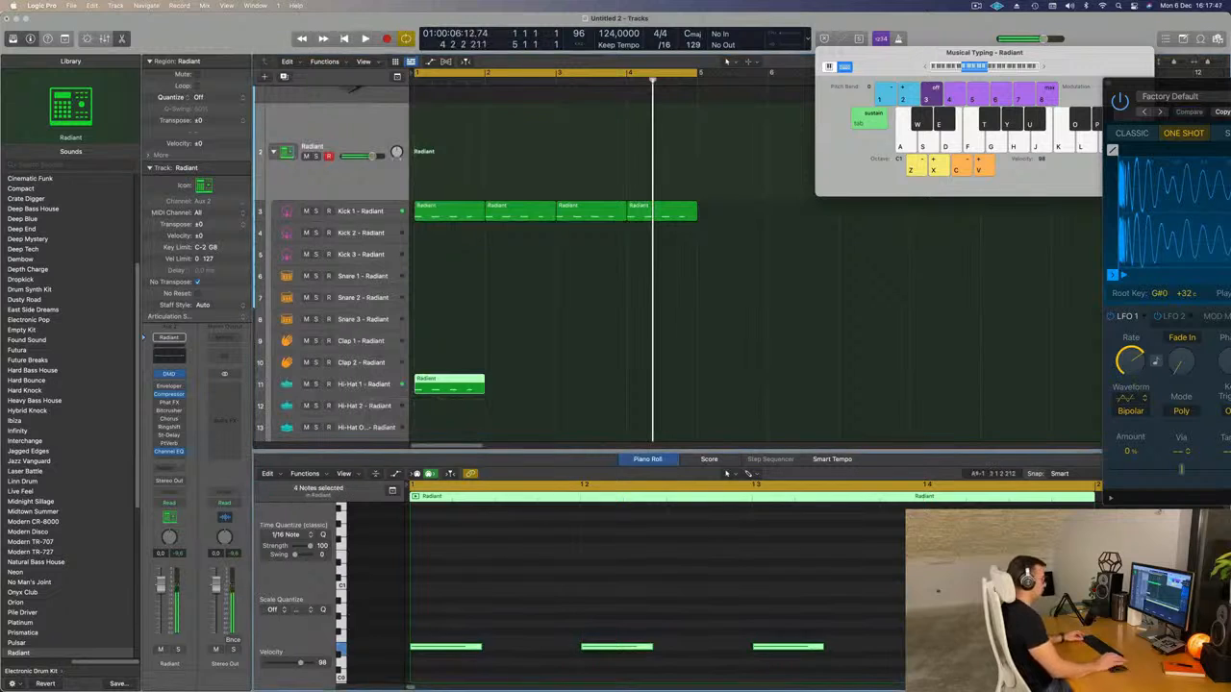
key("alt+shift+Up")
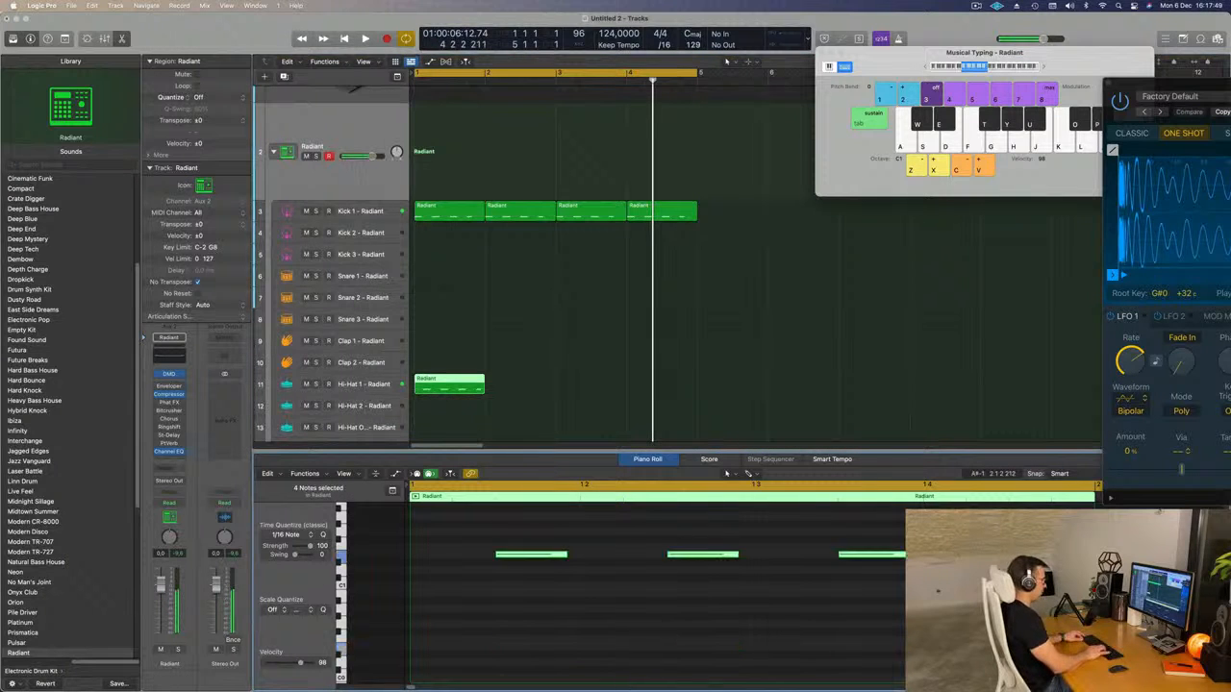
key("Return")
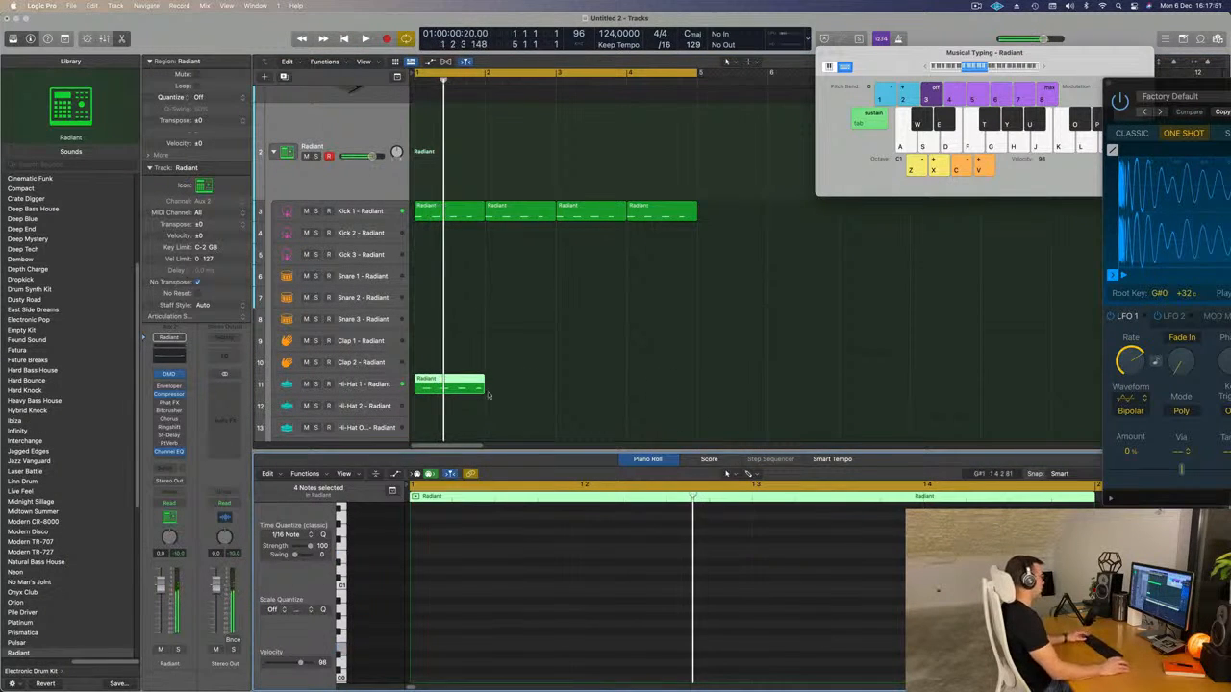
Repeat the Hi-Hat 1 region three times to fill the four bars and select its track during playback.
key("super+r")
key("super+r")
key("super+r")
key("Return")
key("space")
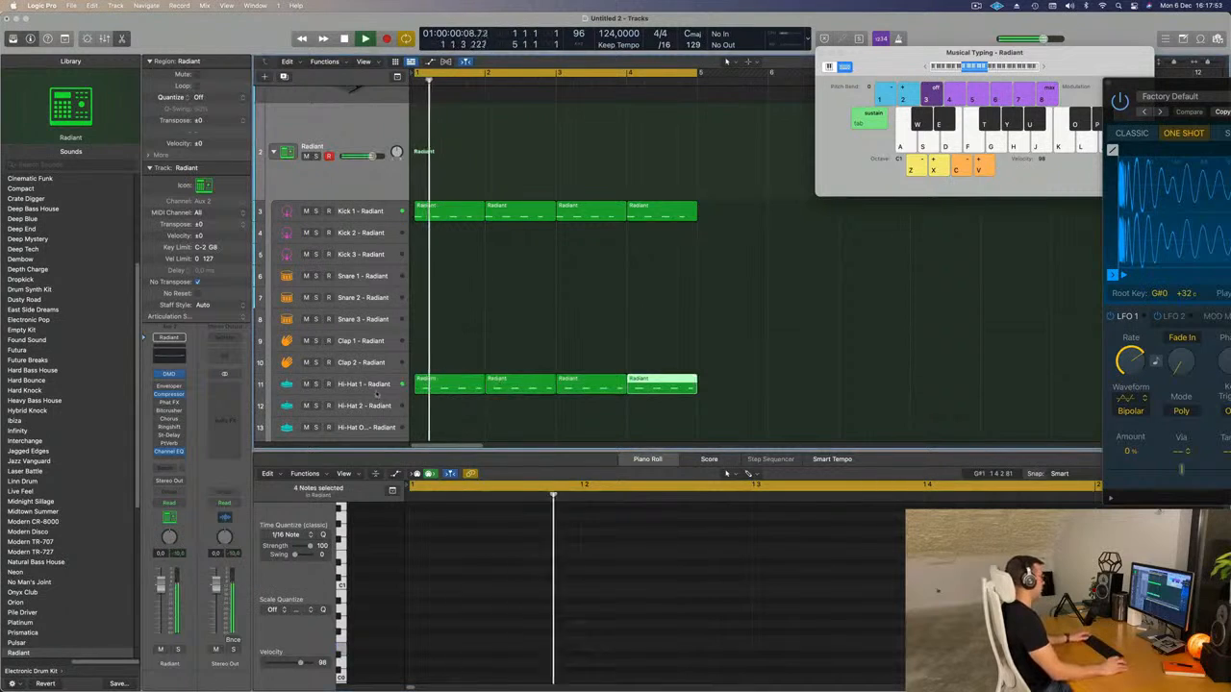
left_click(377, 388)
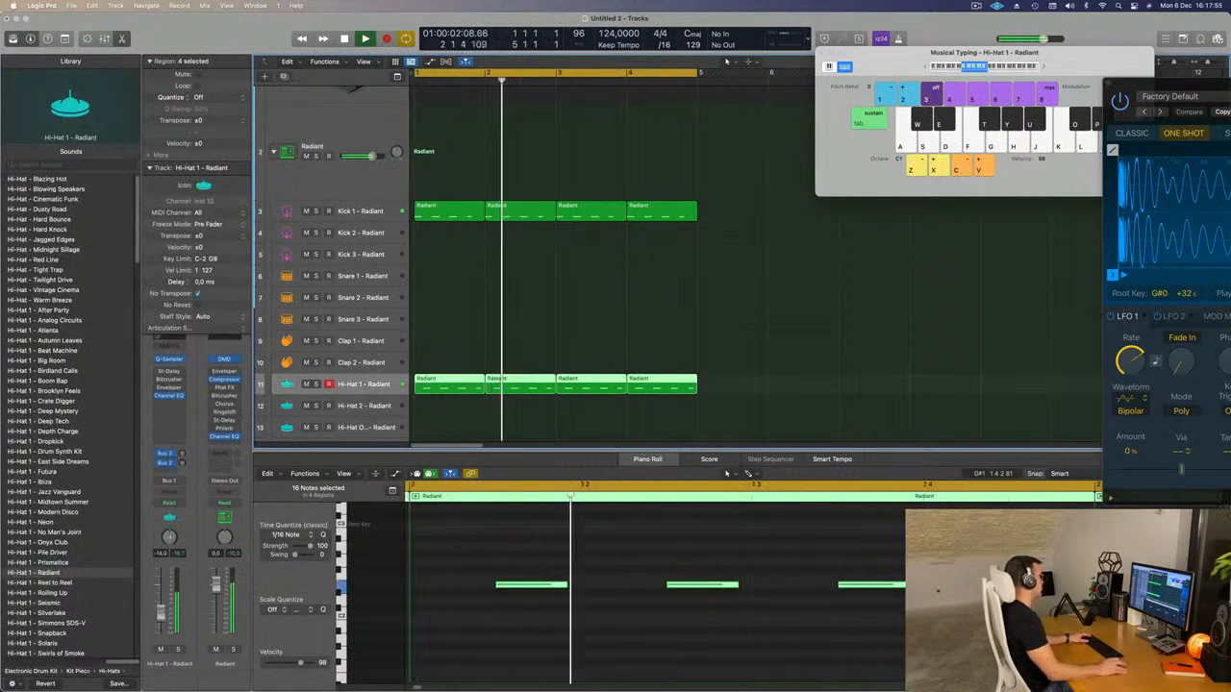
scroll(482, 270, "down", 3)
scroll(482, 271, "down", 5)
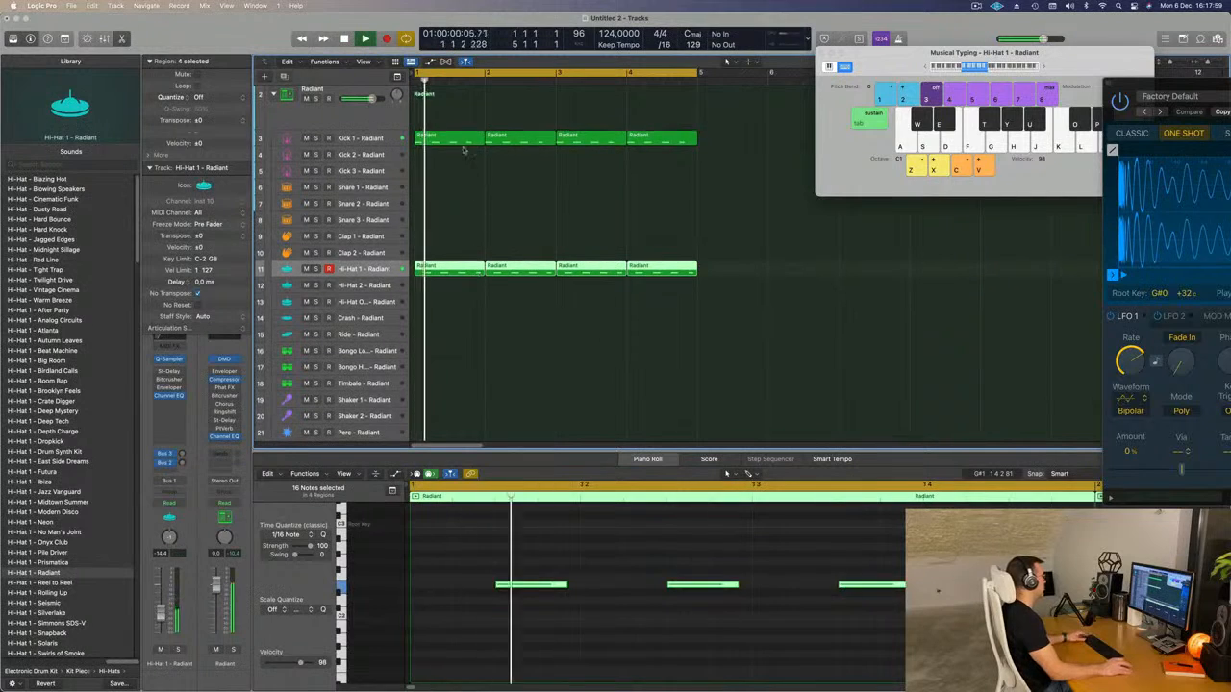
Copy the first kick region to bar 1 of the Snare 1 track and deselect the regions.
left_click_drag(454, 139, 441, 192)
key("space")
left_click(387, 612)
left_click(530, 186)
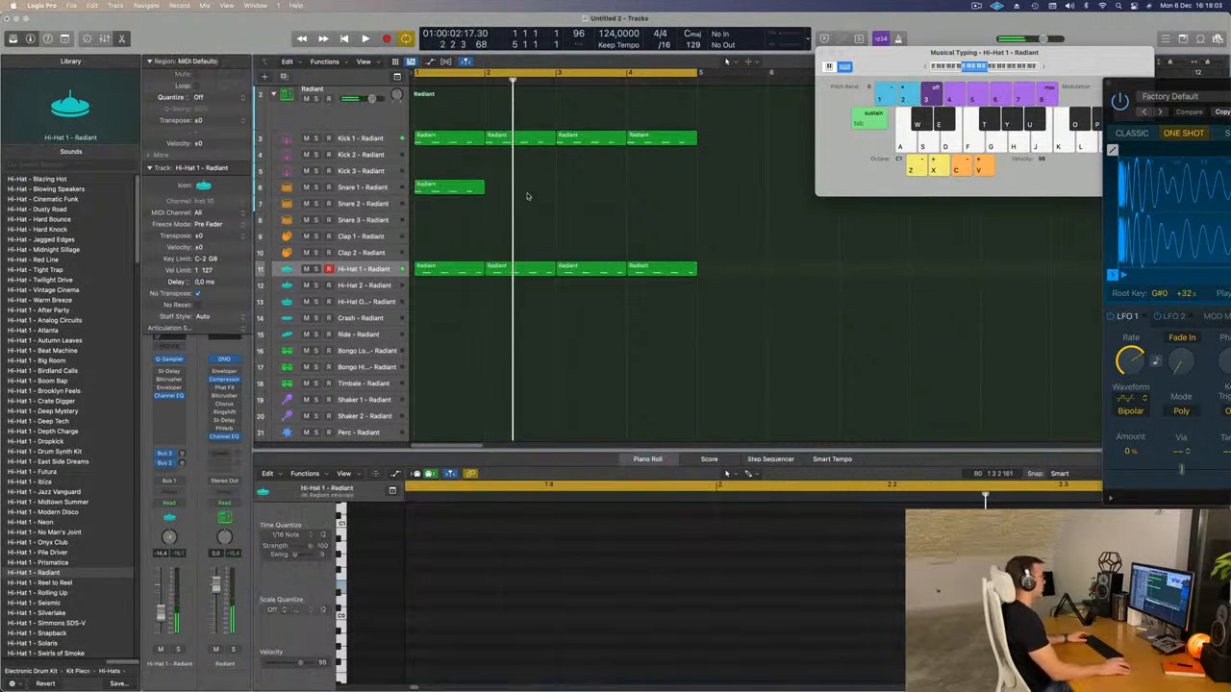
Delete the Snare 1 region's notes on beats 1 and 3, transpose the remaining two up, and play the loop.
left_click(450, 186)
left_click(443, 582)
left_click_drag(577, 552, 913, 614)
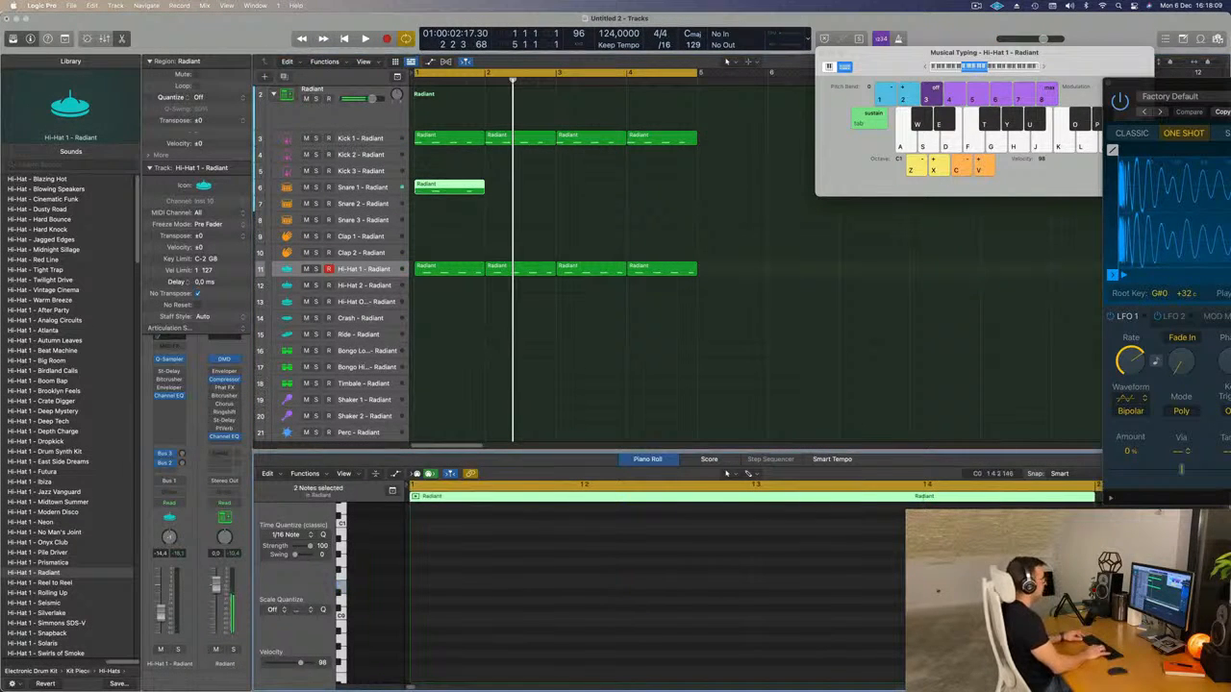
key("space")
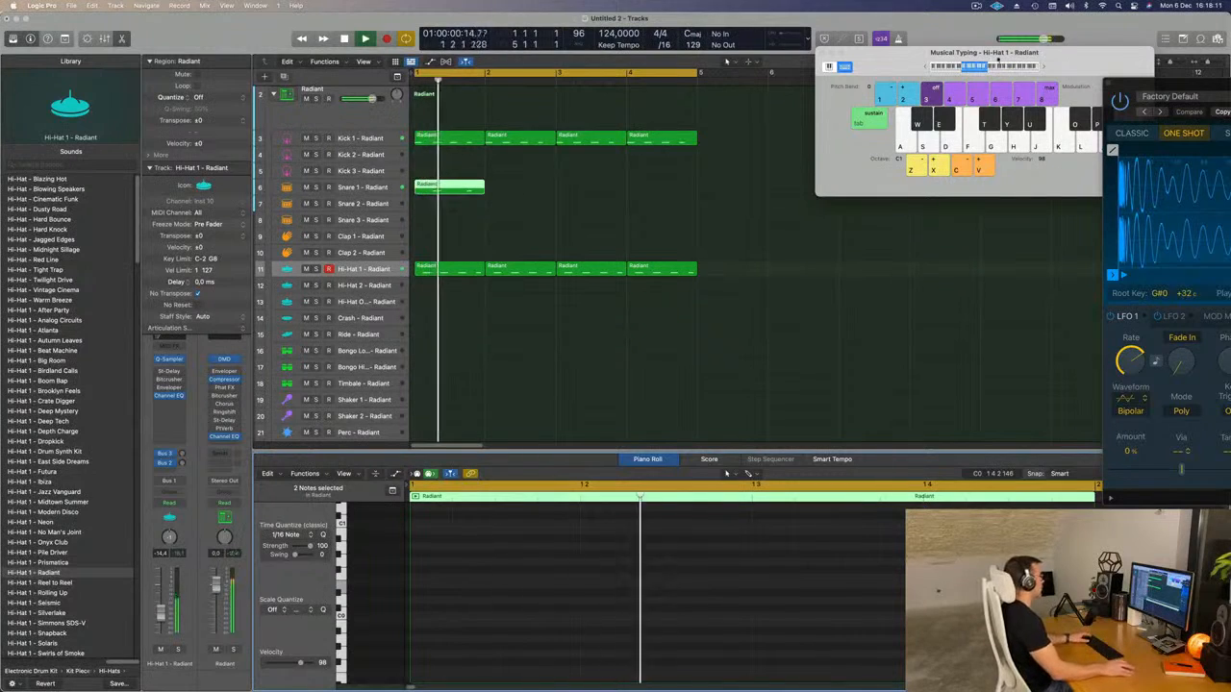
Repeat the Snare 1 region three times to fill the four bars.
key("super+r")
key("super+r")
key("super+r")
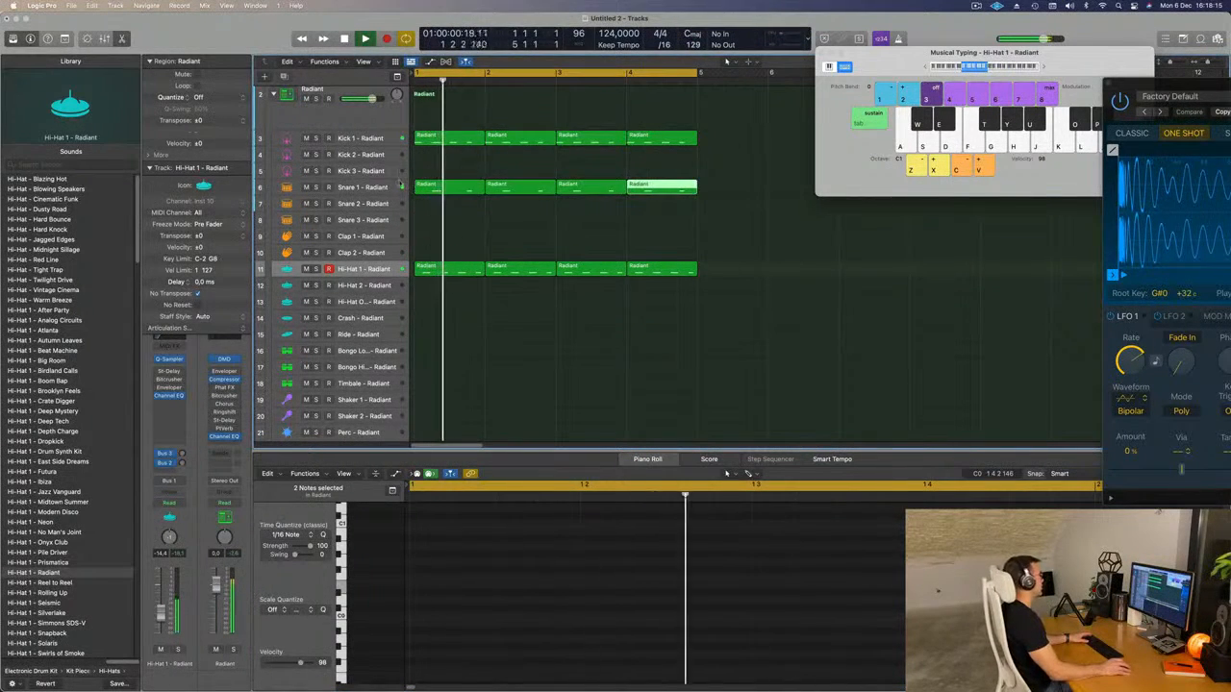
Set the Snare 1 track's volume to about -12.6 dB and play the loop.
left_click(385, 188)
key("space")
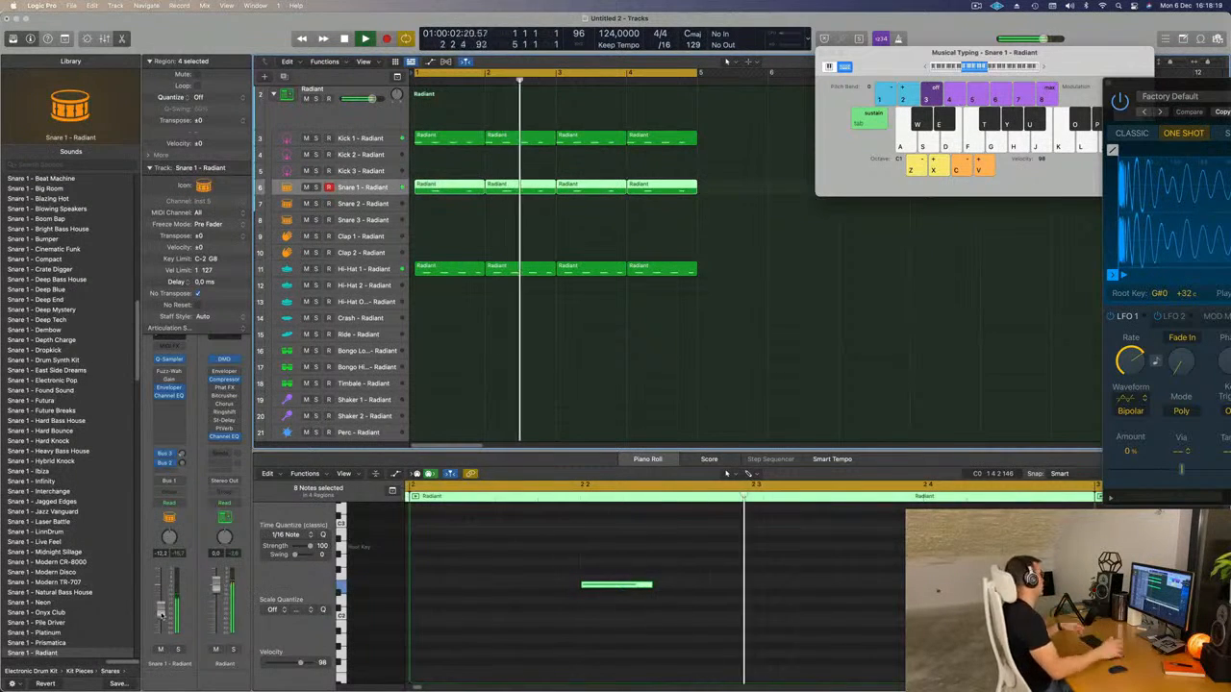
left_click(763, 280)
key("space")
key("space")
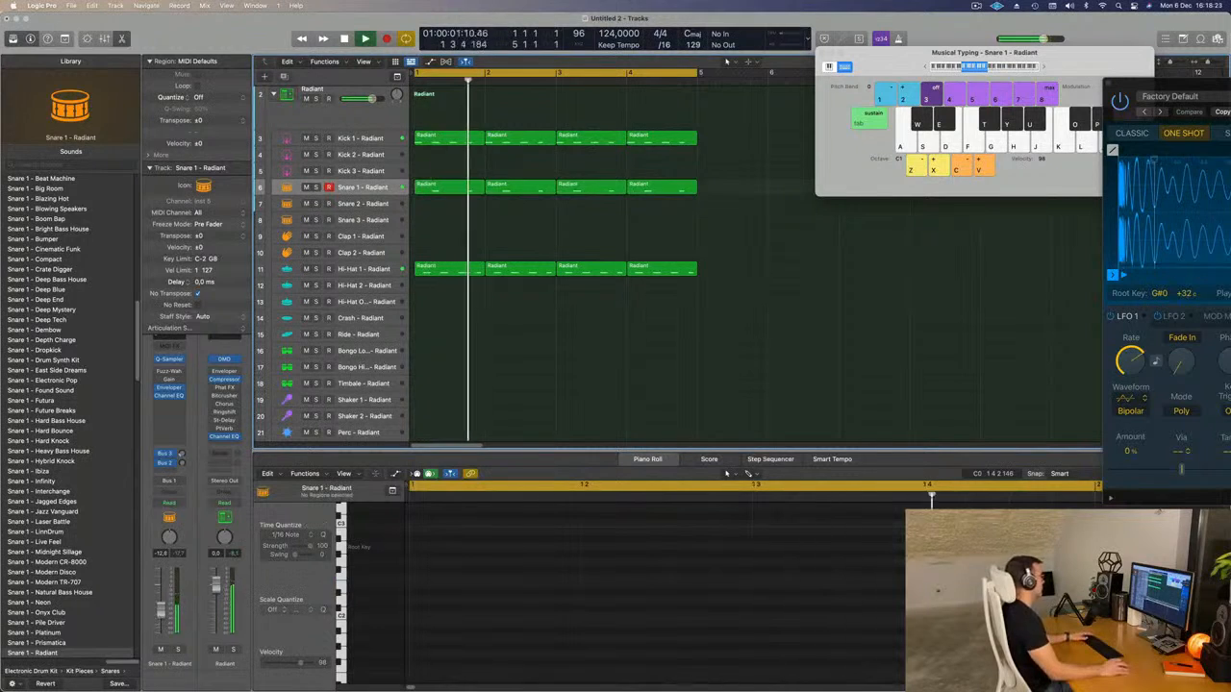
Move the first Hi-Hat 1 region to the Bongo High track and shorten its four notes to about half their length.
scroll(445, 357, "down", 1)
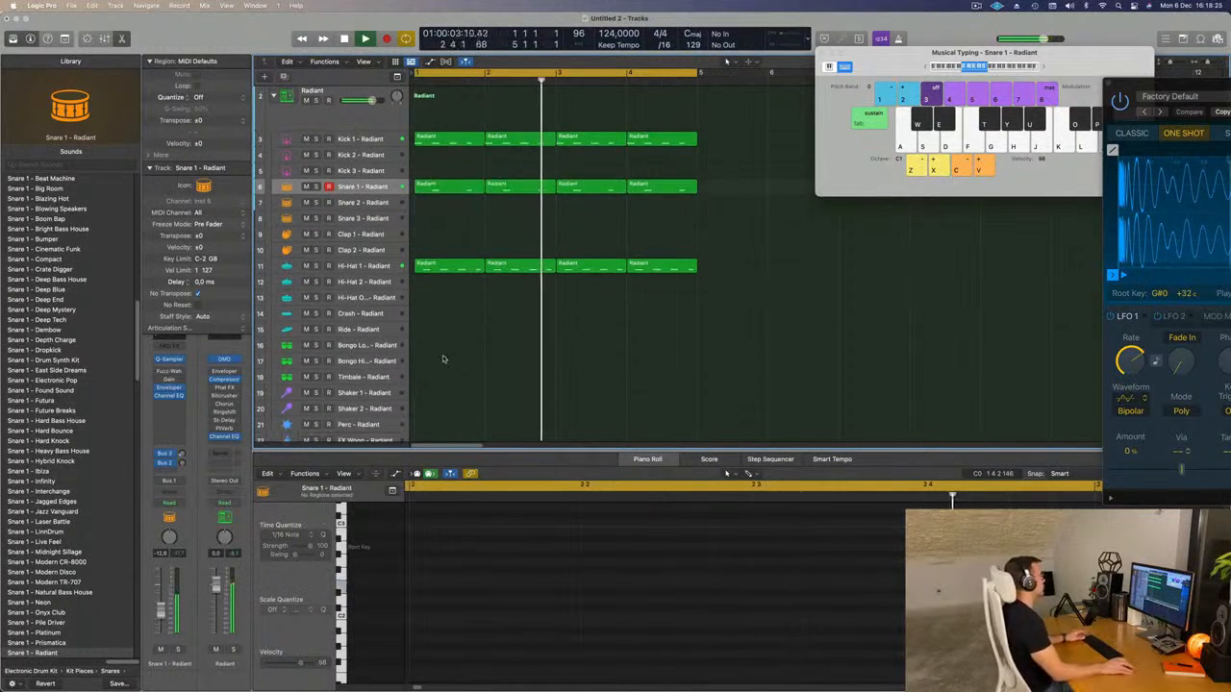
key("space")
scroll(445, 358, "down", 4)
key("space")
left_click(448, 198)
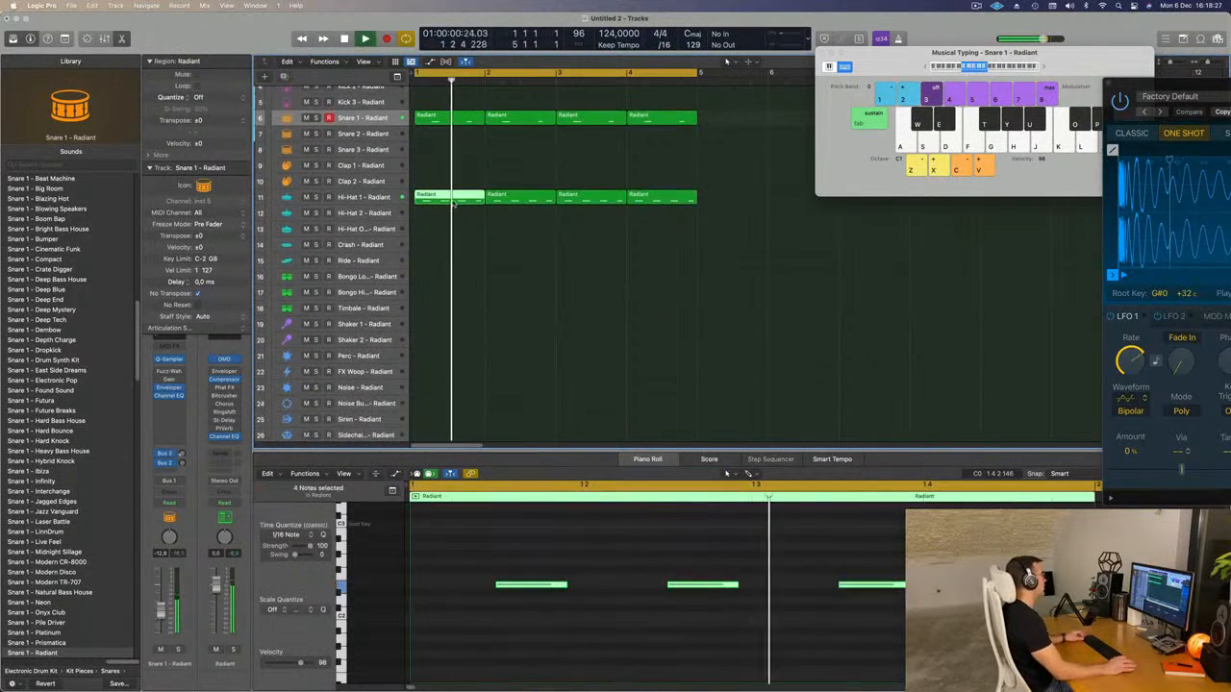
left_click_drag(449, 197, 448, 292)
key("space")
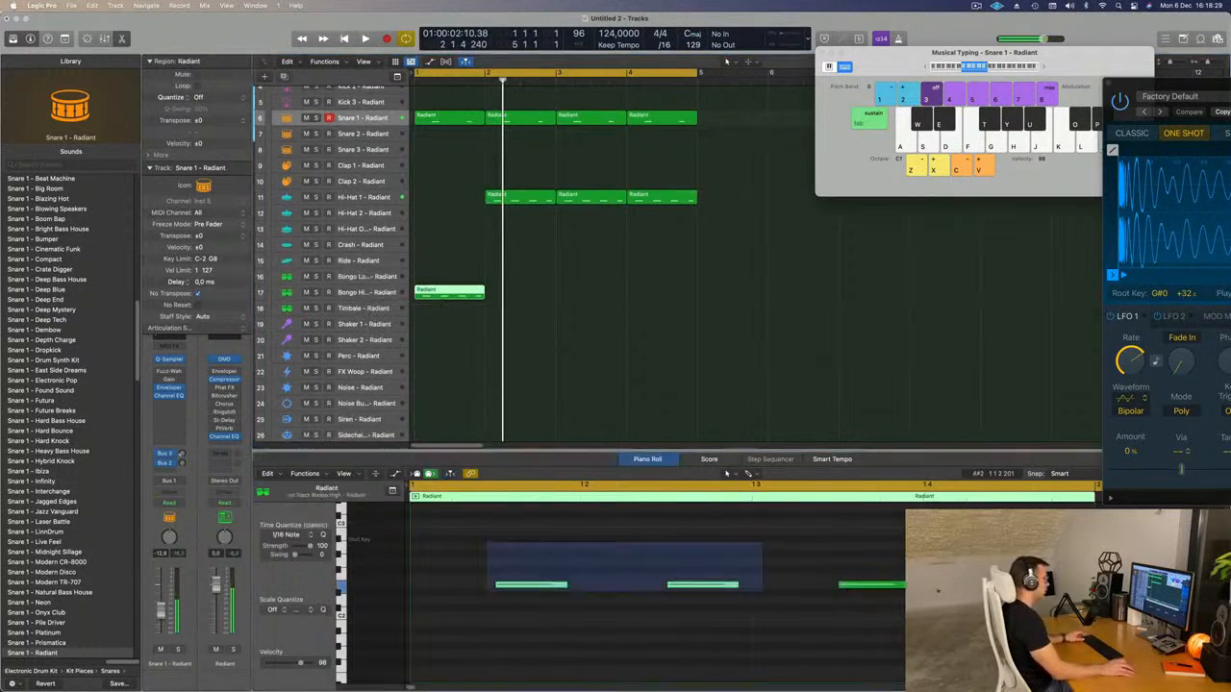
left_click_drag(923, 609, 923, 610)
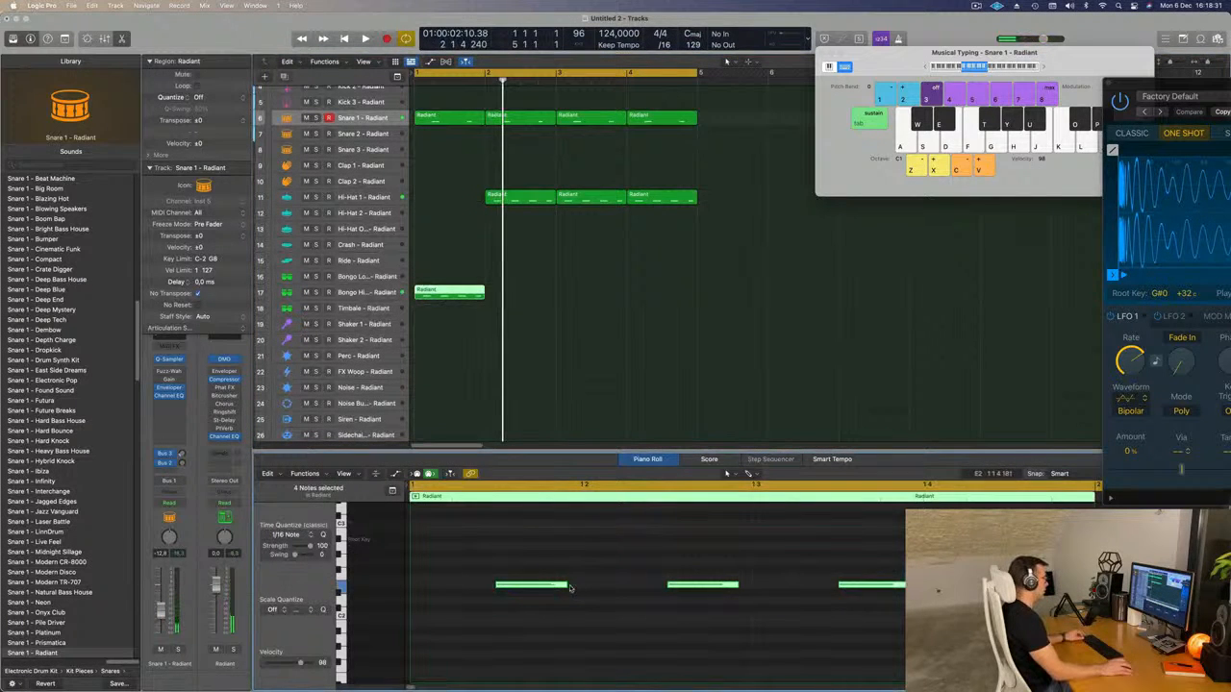
left_click_drag(565, 585, 528, 589)
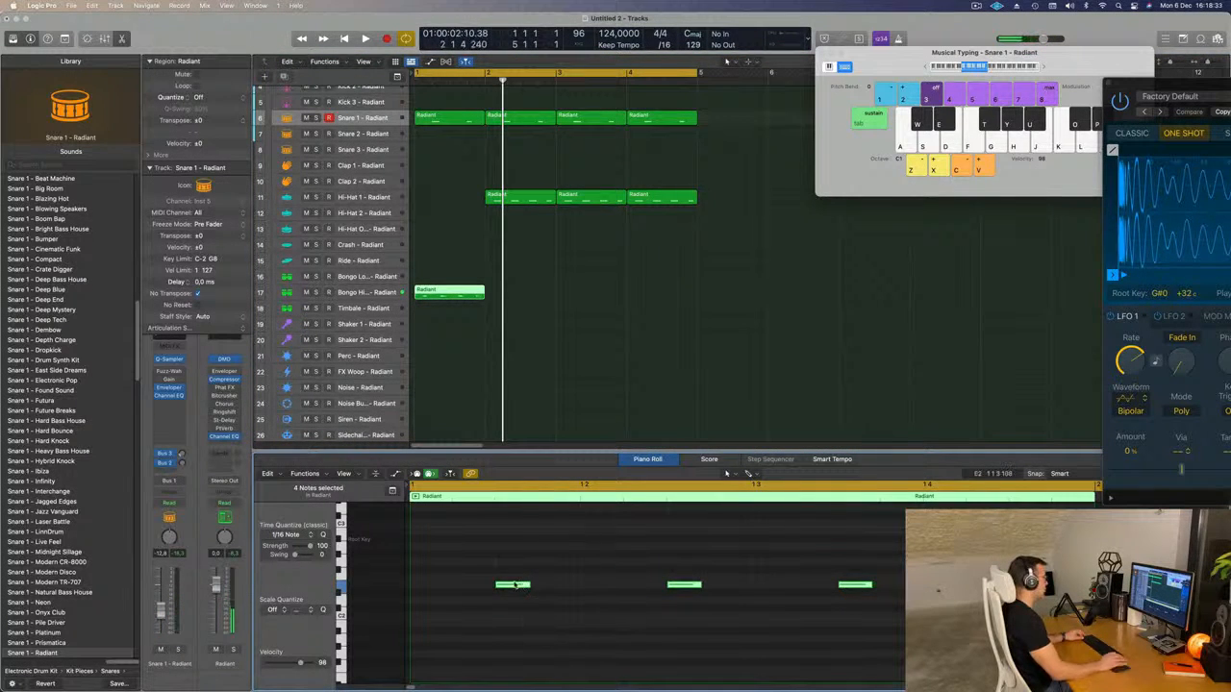
Copy the second Hi-Hat 1 region into bar 1 and move the bongo region up to the Bongo Low track.
left_click_drag(529, 200, 458, 200)
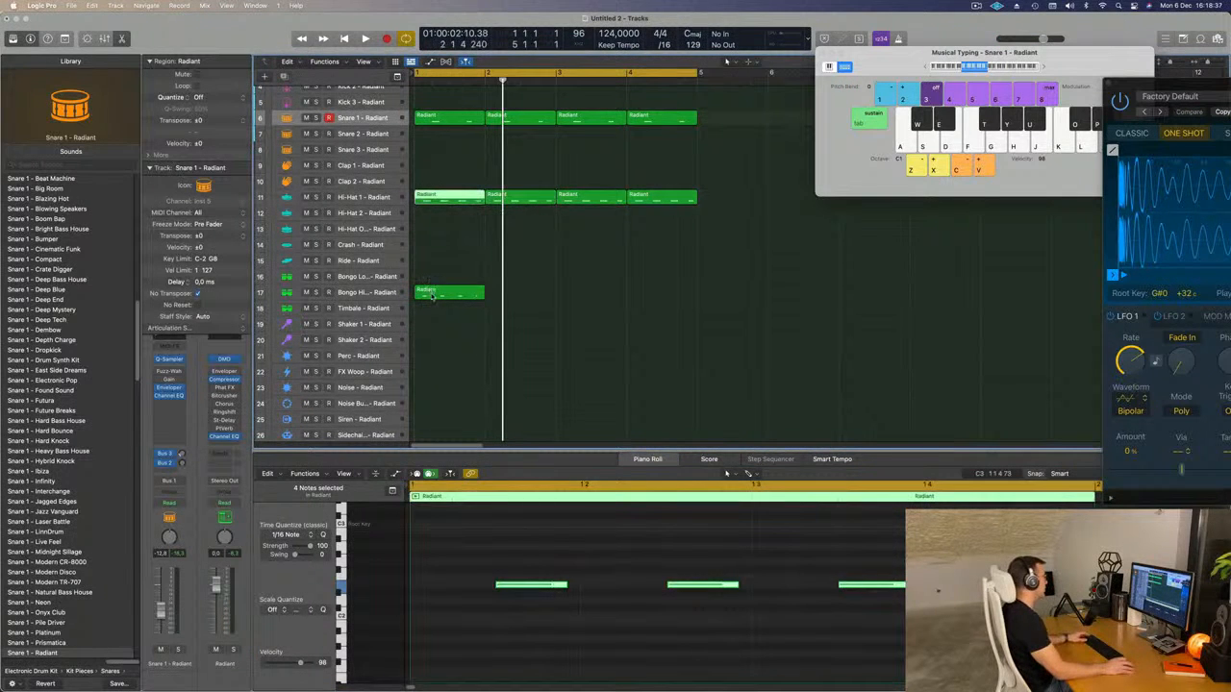
left_click_drag(431, 301, 432, 286)
Delete the second note in the Bongo Low region and shorten its last note.
key("space")
scroll(465, 591, "down", 2)
key("space")
key("space")
key("space")
left_click(621, 585)
key("BackSpace")
key("space")
Move the last Bongo Low note a sixteenth earlier and lengthen it to about an eighth note while auditioning the loop.
key("space")
key("space")
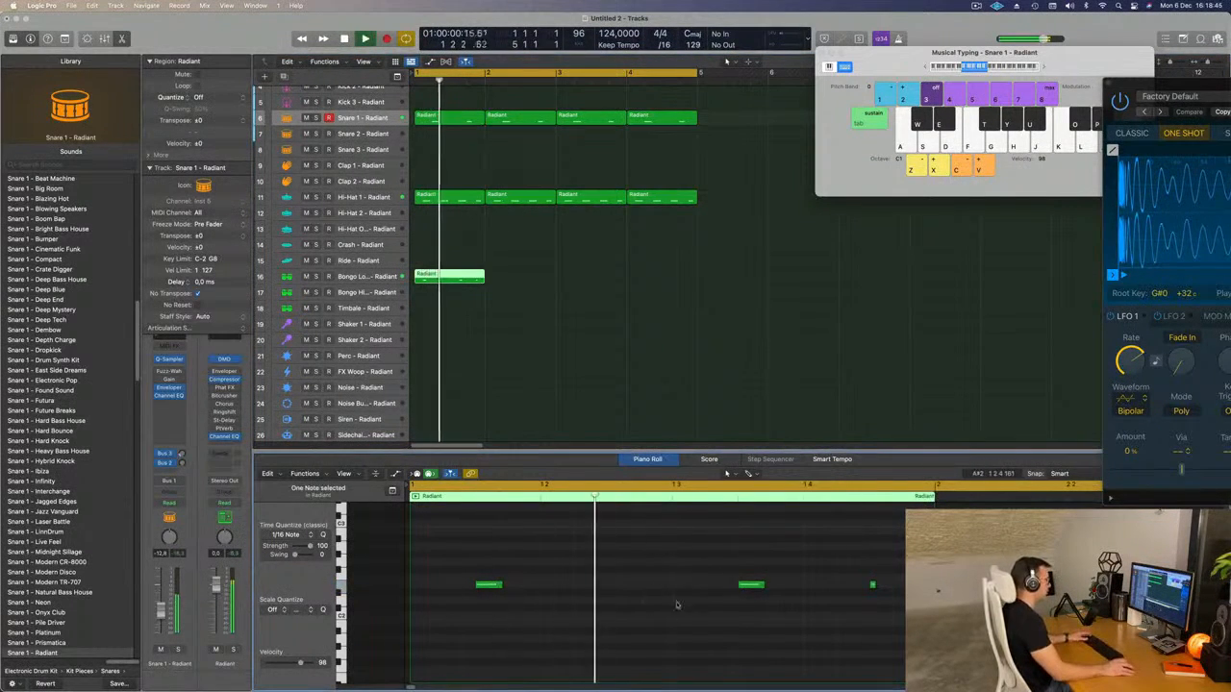
key("space")
key("space")
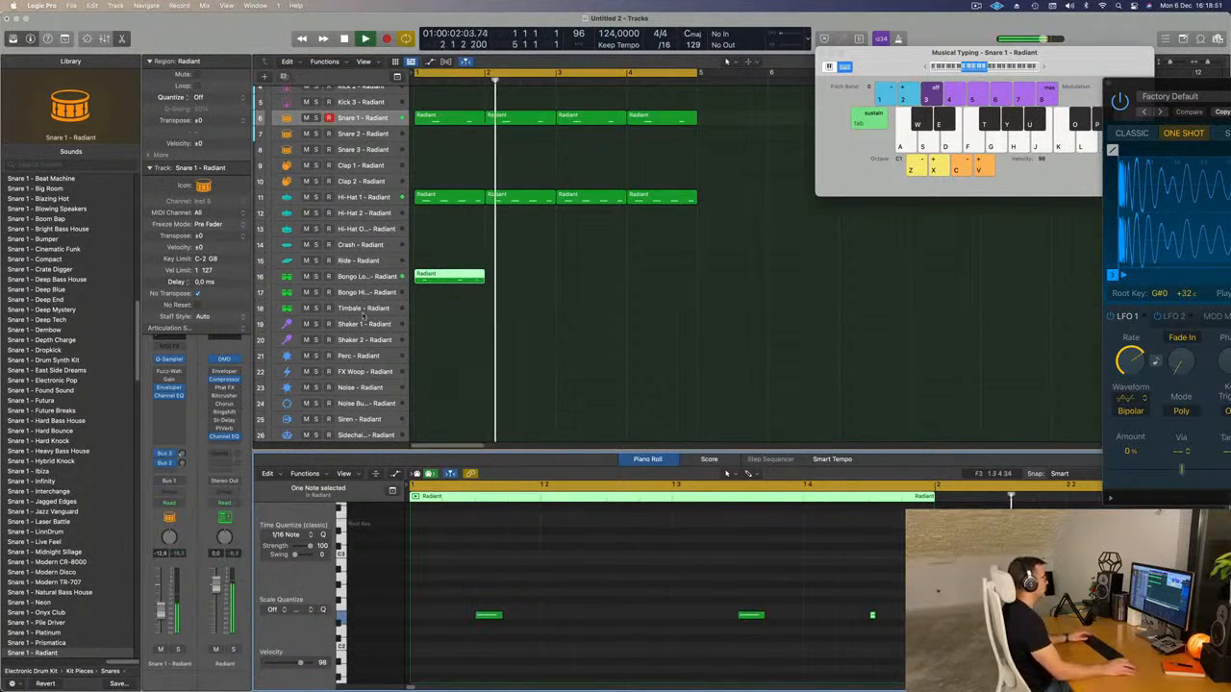
scroll(838, 553, "down", 1)
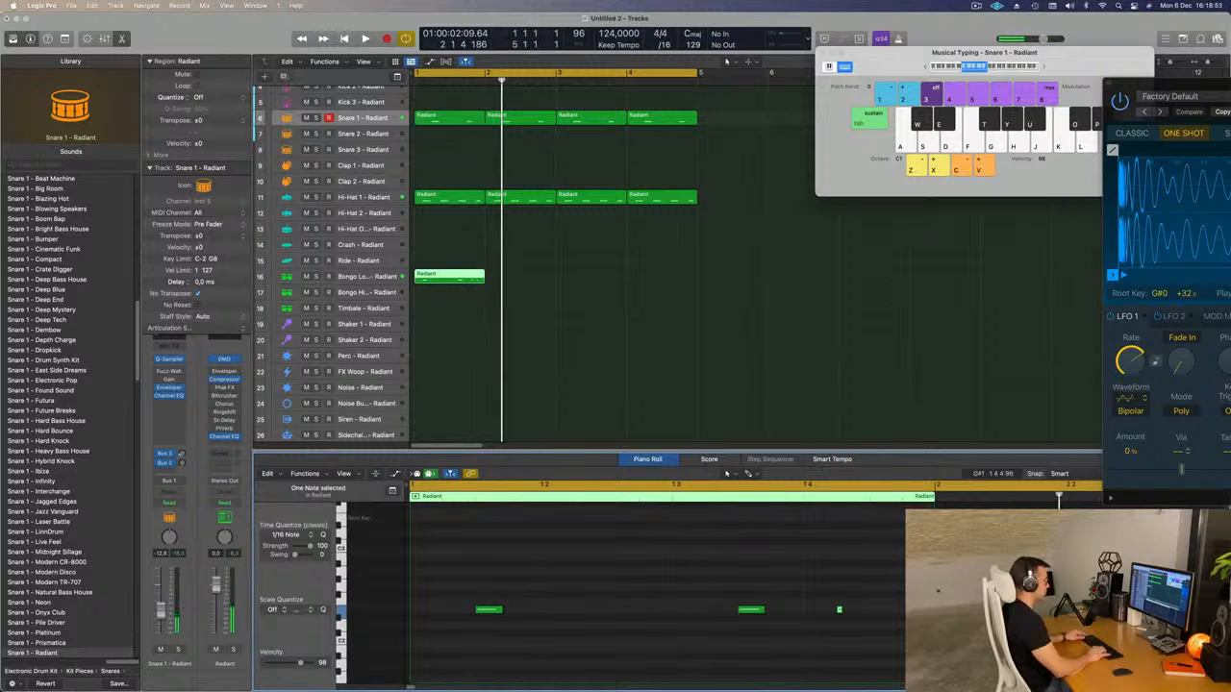
key("alt+Left")
key("space")
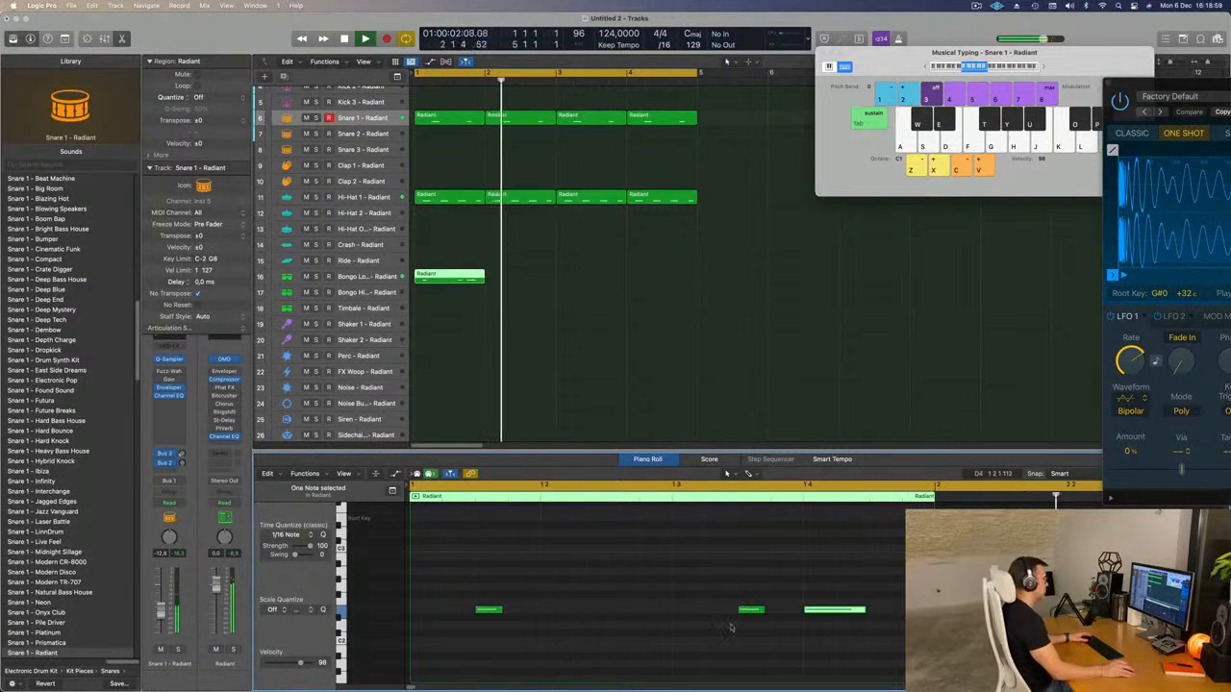
key("alt+Right")
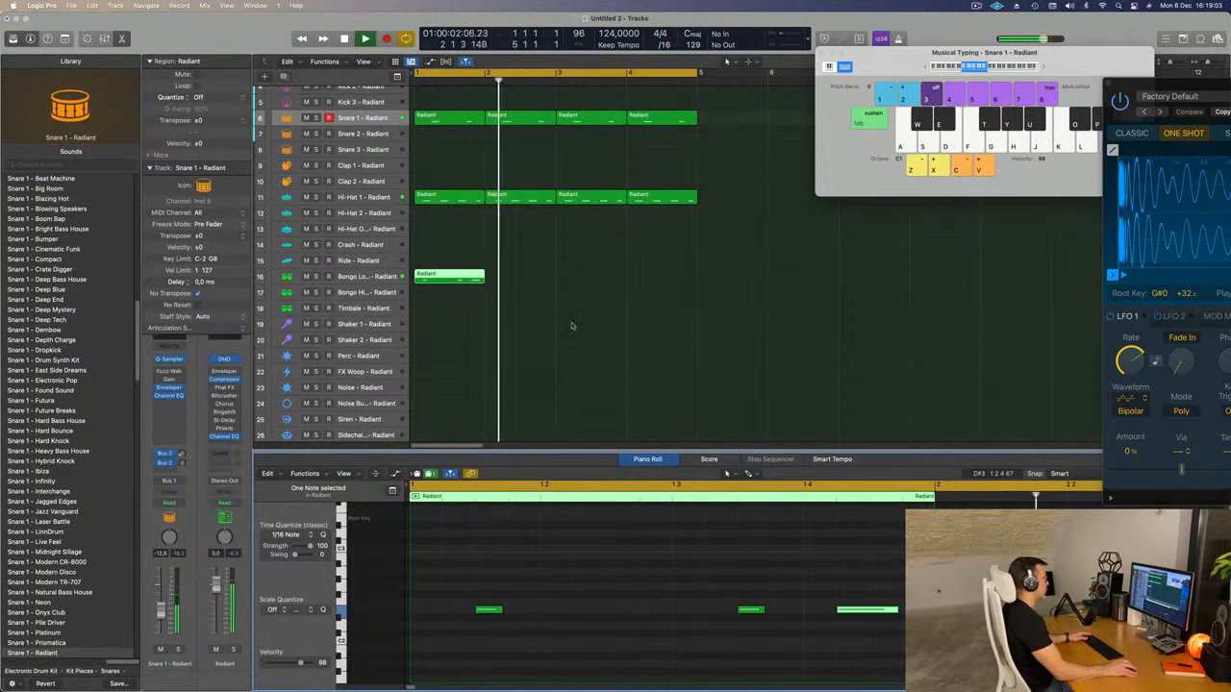
Repeat the Bongo Low region three times to fill the four bars and select its track for playback.
key("super+r")
key("super+r")
key("super+r")
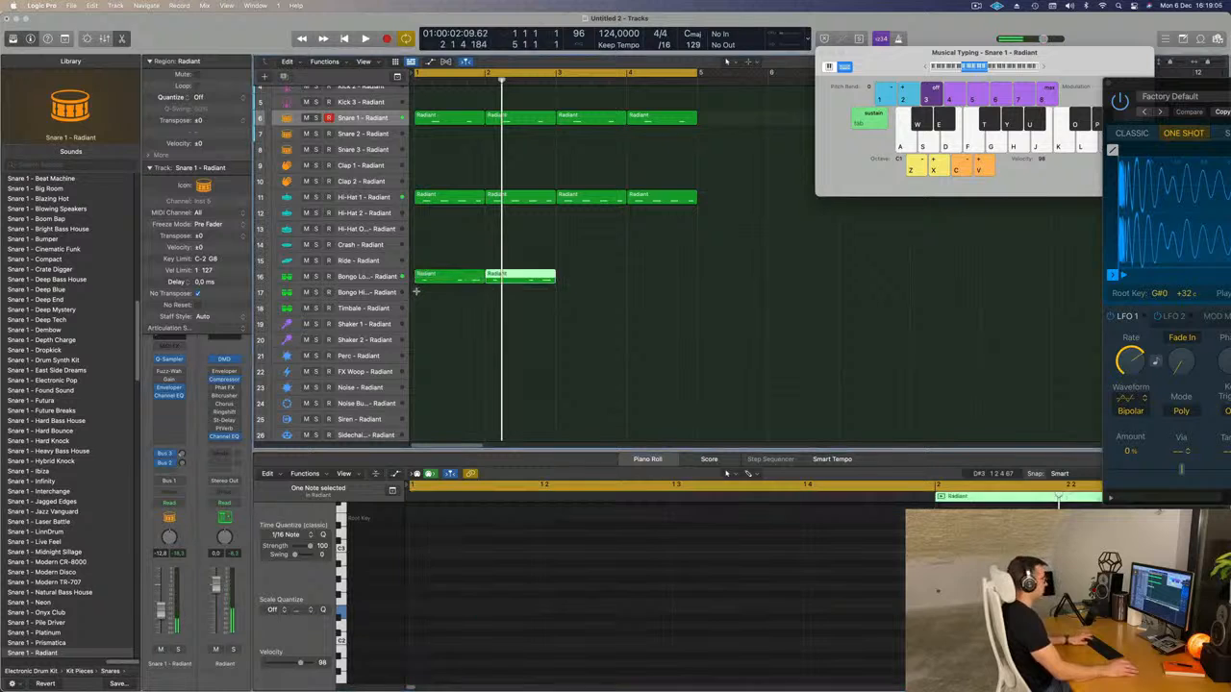
key("space")
left_click(375, 278)
key("space")
key("space")
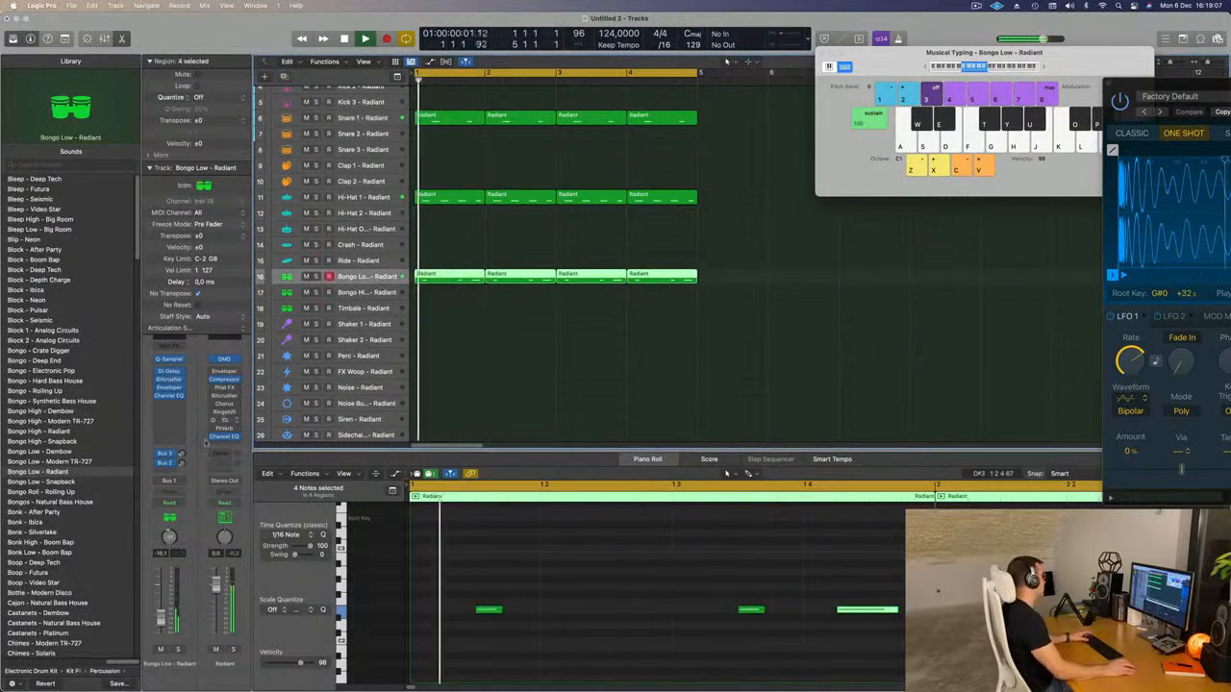
Try the Bongo Low Modern TR-727, Bongo Low Snapback, Bongo Roll Rolling Up and Bongos Natural Bass House sounds on the bongo track.
key("space")
key("space")
left_click(53, 461)
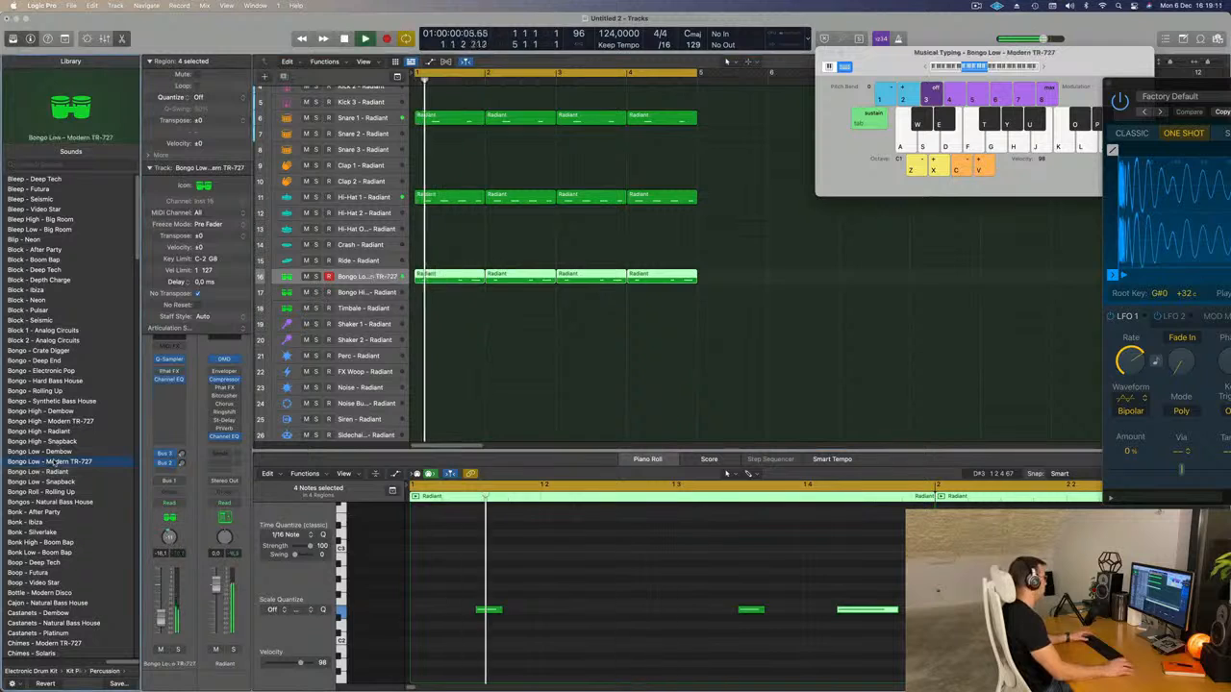
scroll(60, 481, "down", 1)
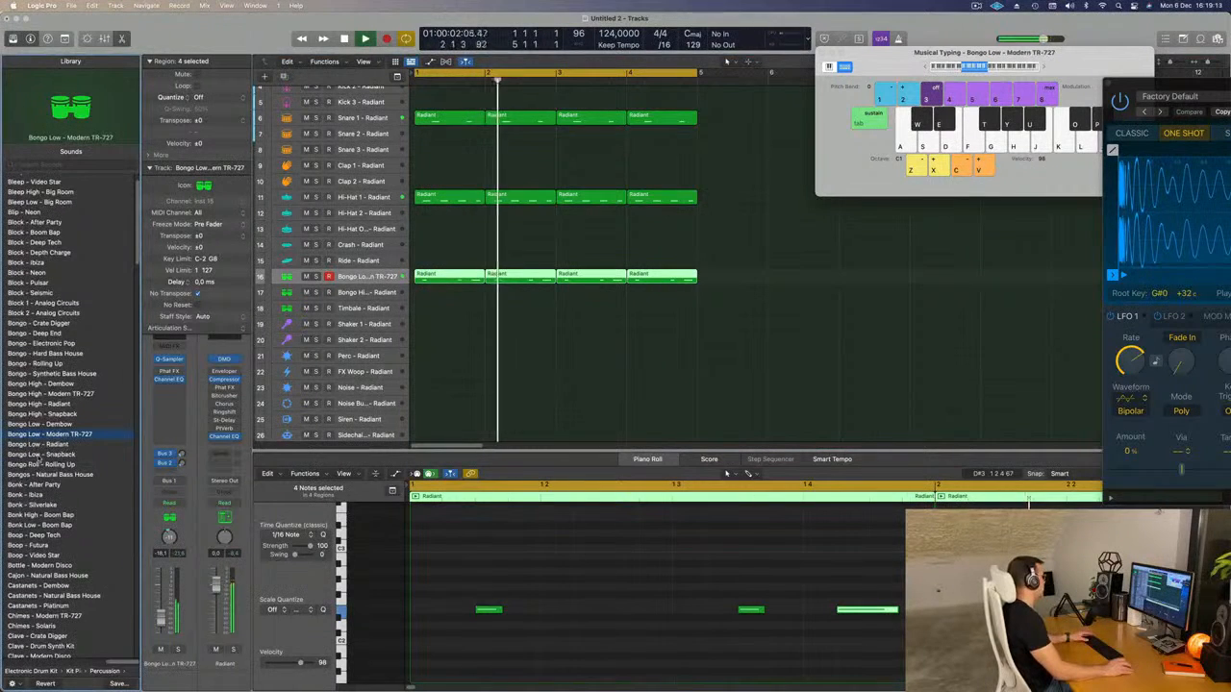
left_click(38, 461)
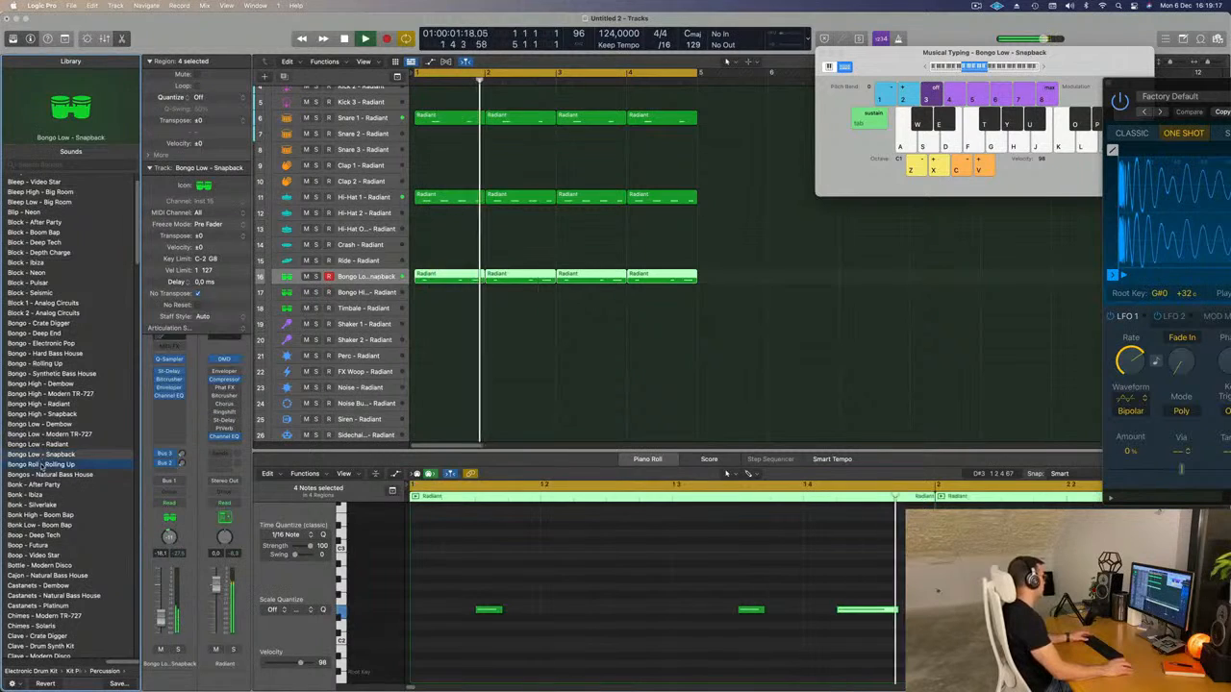
left_click(42, 465)
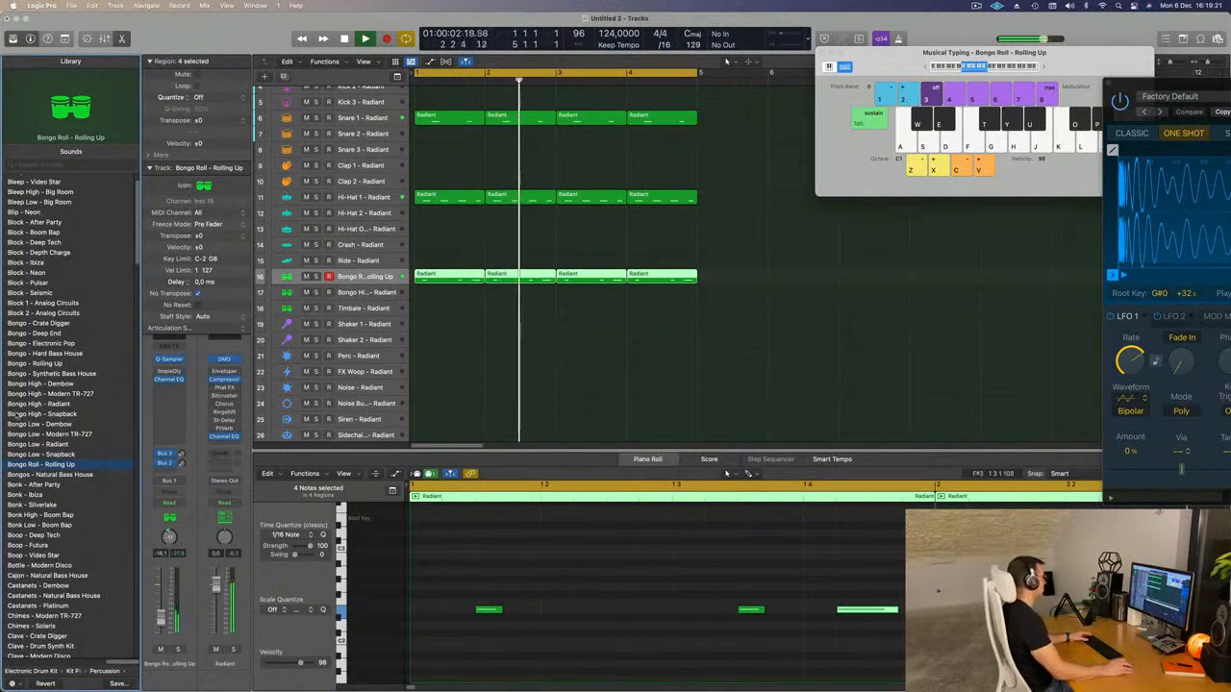
key("Down")
Look through the percussion sounds in the library for the bongo track while the loop plays.
scroll(13, 414, "down", 1)
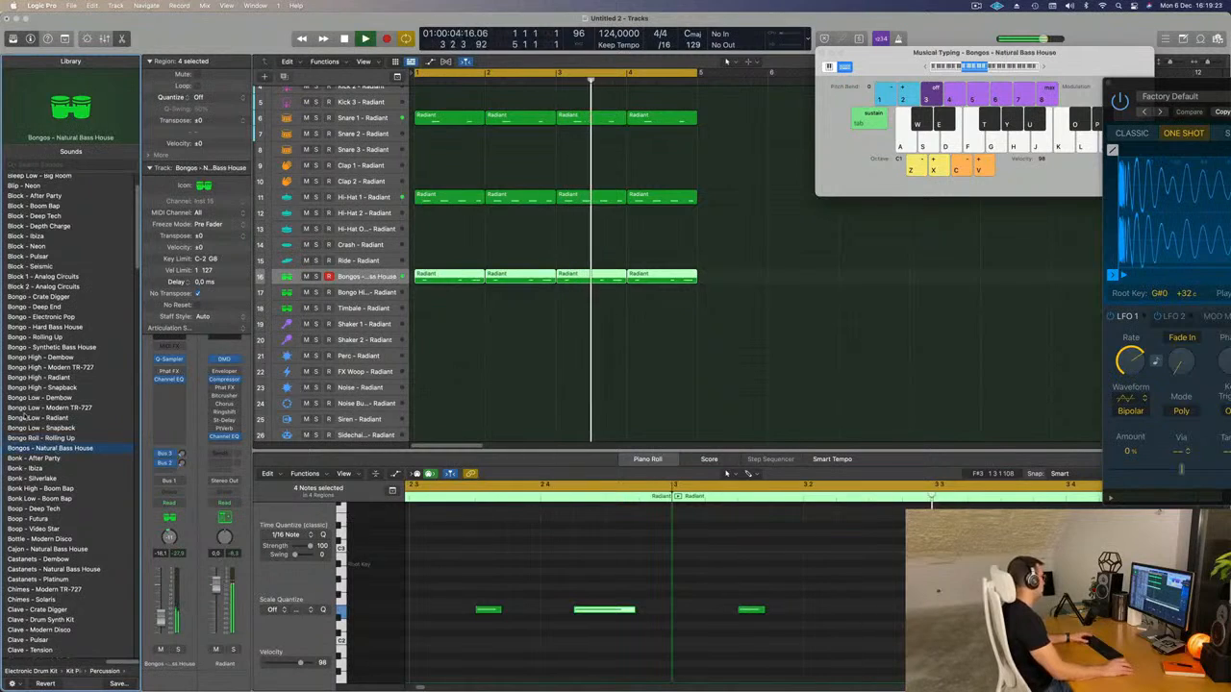
scroll(34, 419, "down", 3)
scroll(45, 424, "down", 1)
scroll(103, 404, "down", 2)
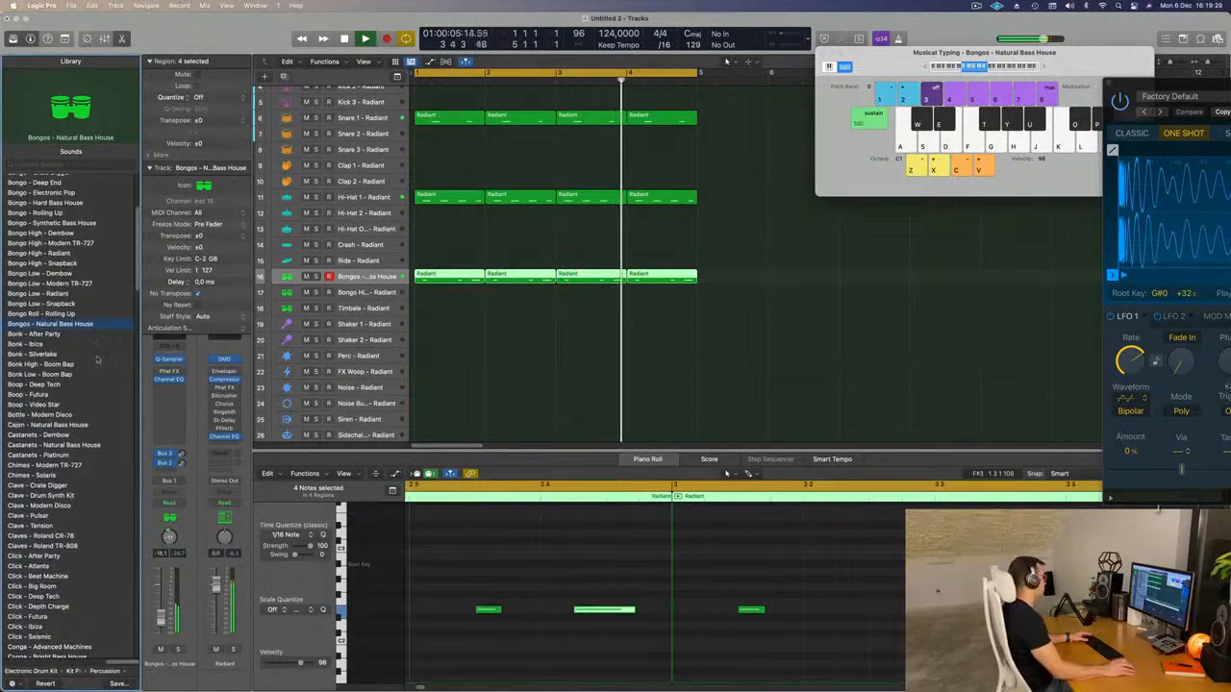
scroll(103, 346, "down", 15)
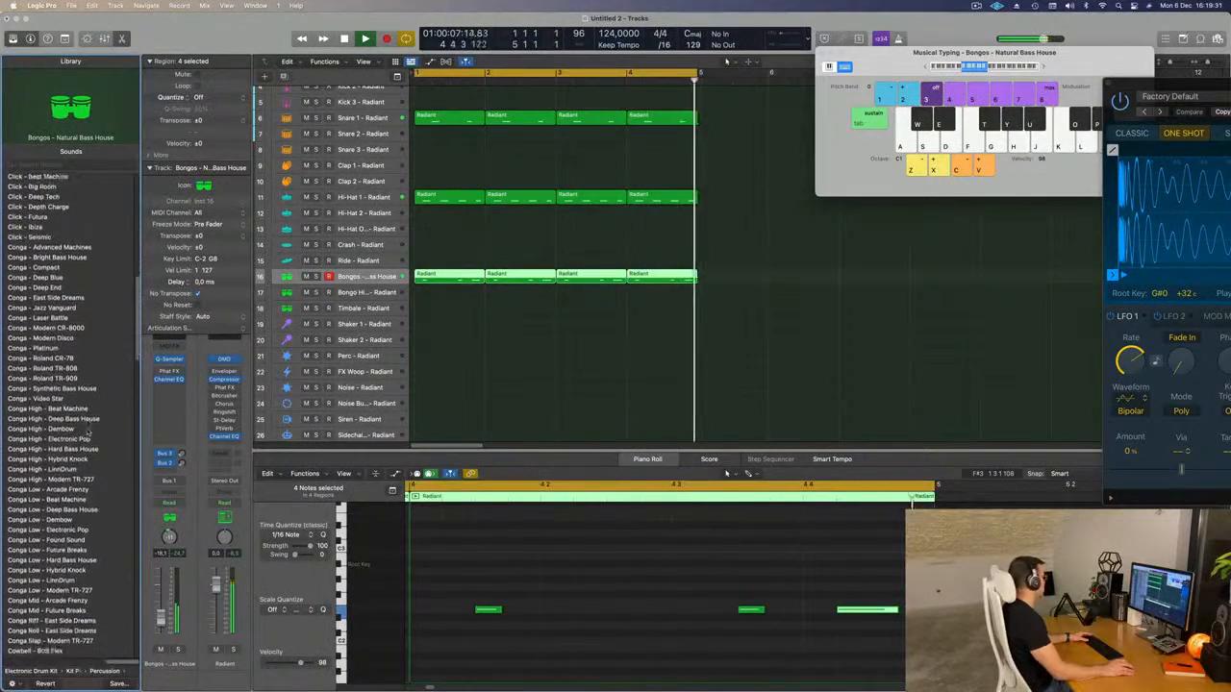
scroll(89, 430, "down", 12)
scroll(88, 430, "down", 15)
scroll(88, 430, "down", 10)
scroll(88, 429, "down", 16)
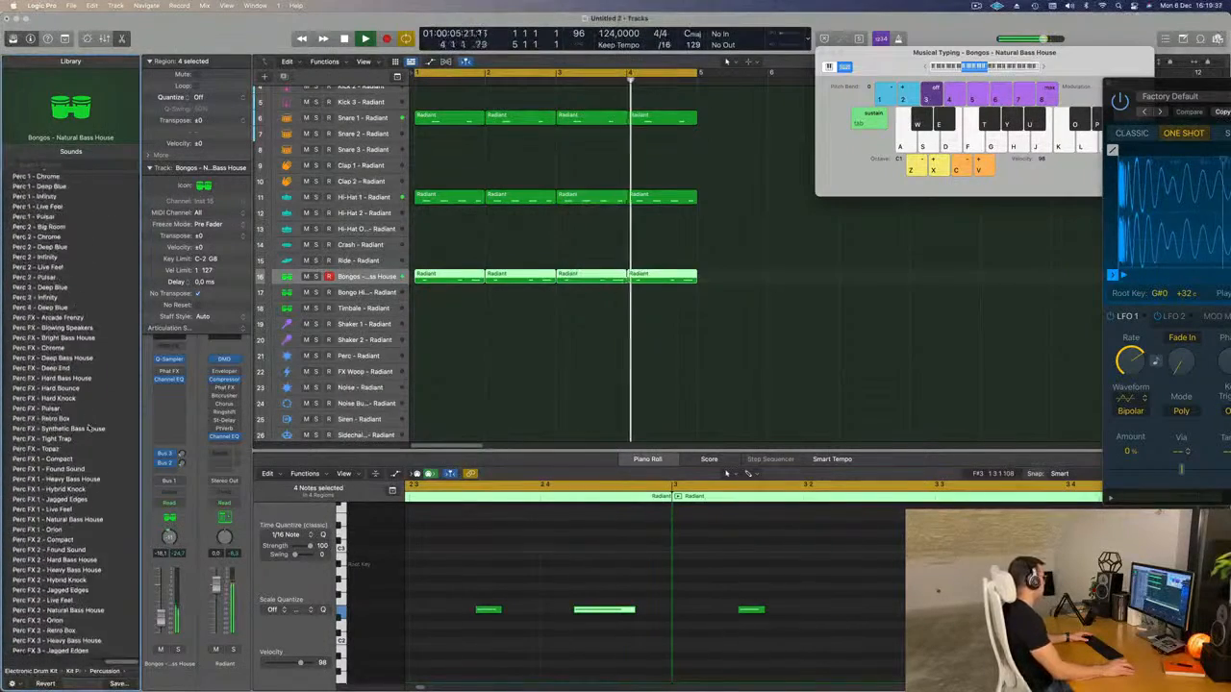
scroll(88, 430, "down", 12)
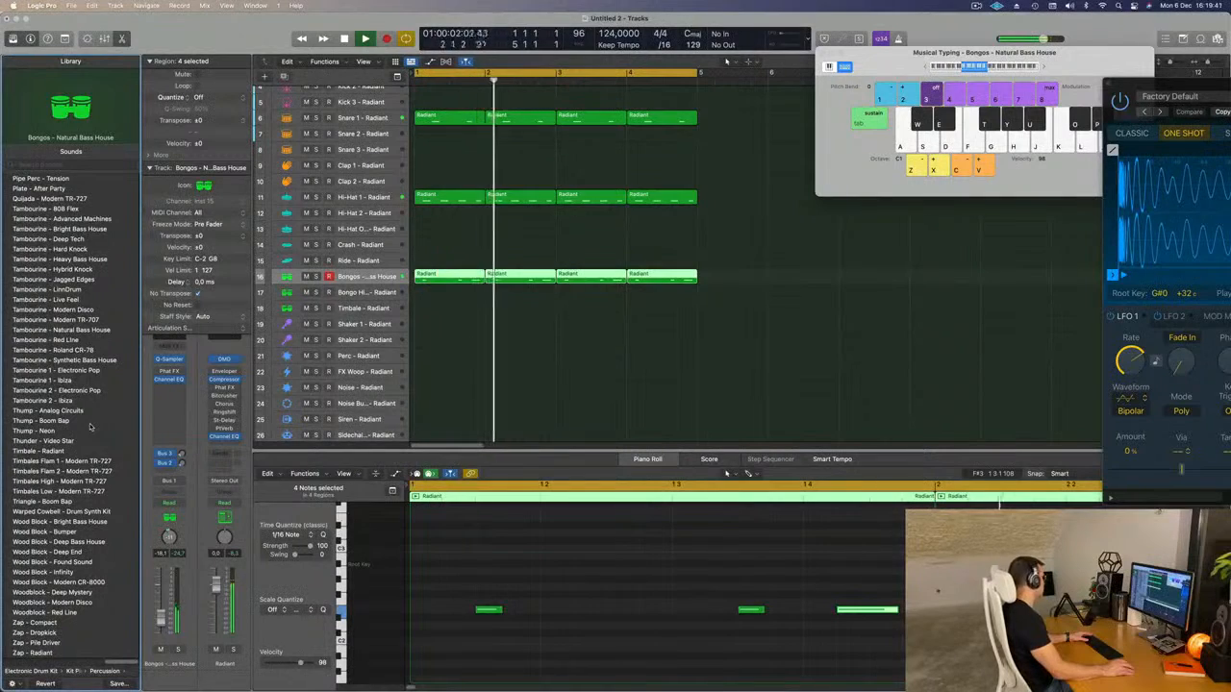
scroll(90, 427, "up", 20)
Copy the first Snare 1 region to bar 1 of the Bongo High track.
left_click(553, 368)
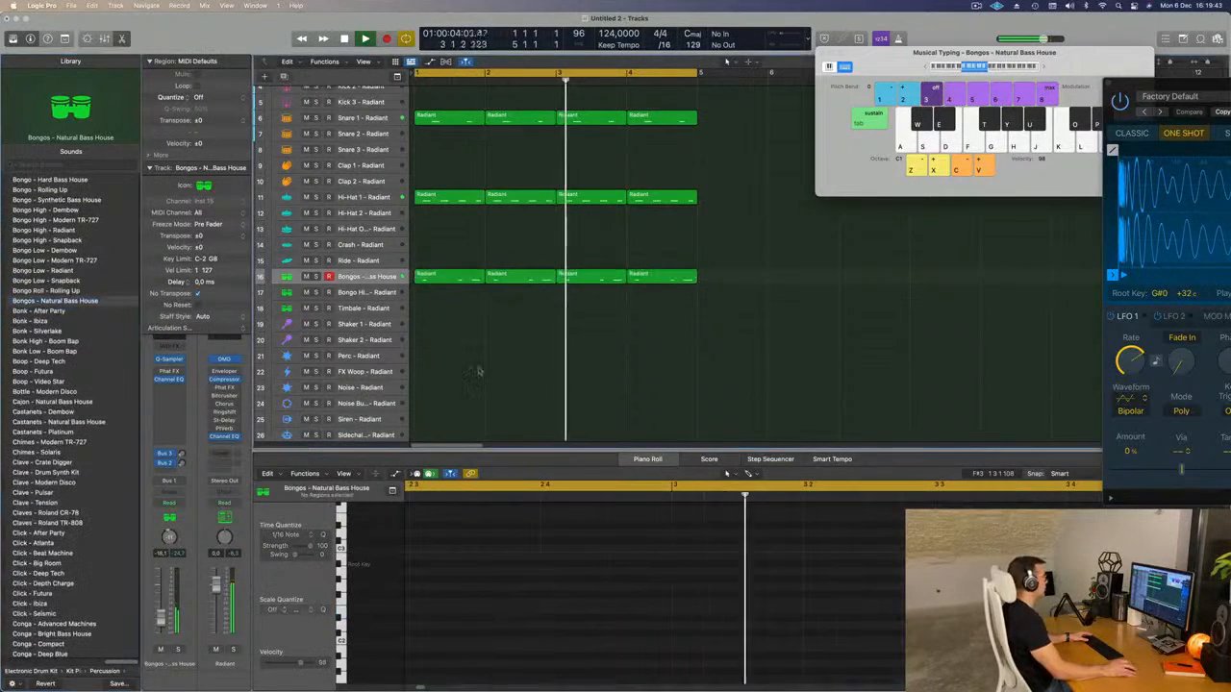
left_click(457, 281)
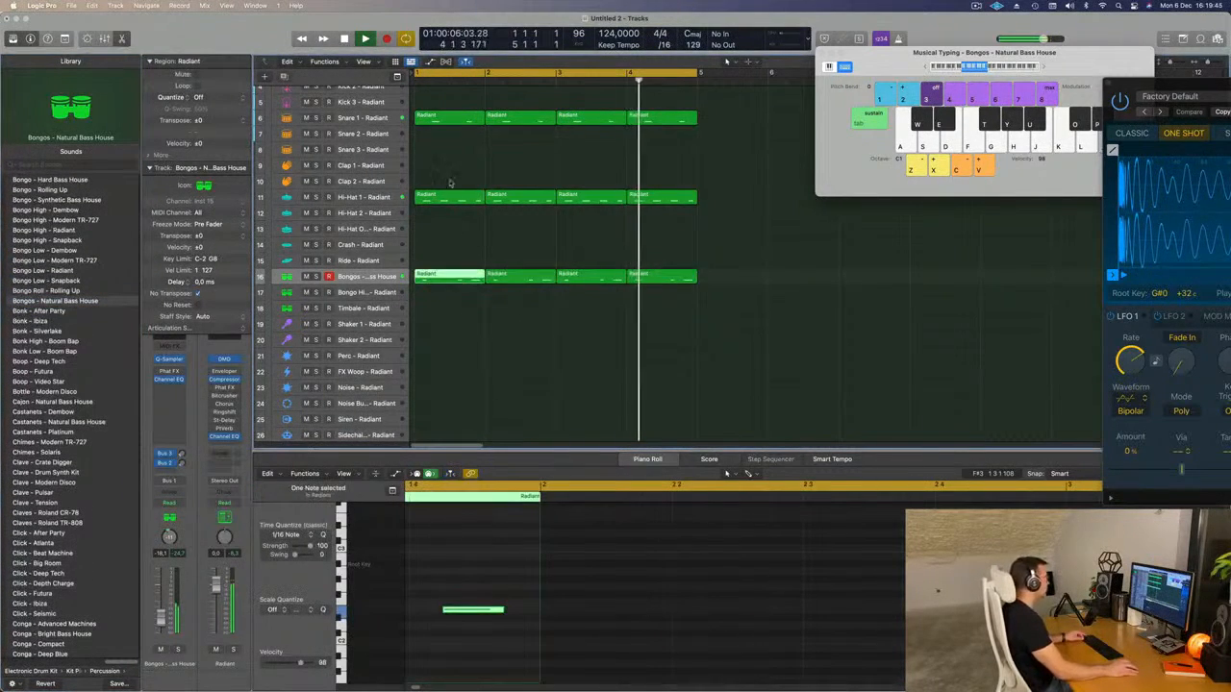
left_click_drag(447, 112, 446, 306)
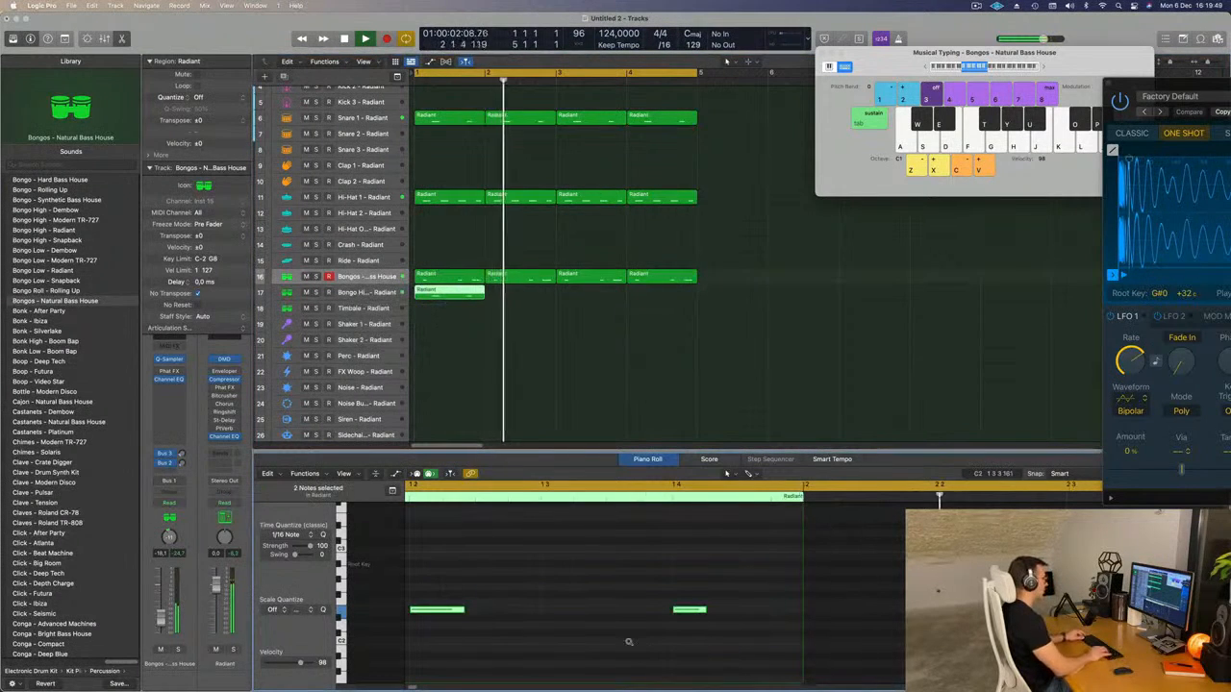
Transpose the two notes of the copied Bongo High region down an octave while auditioning the loop.
key("alt+Up")
key("alt+Up")
key("alt+Up")
key("alt+Up")
key("alt+Down")
key("alt+Down")
key("alt+Down")
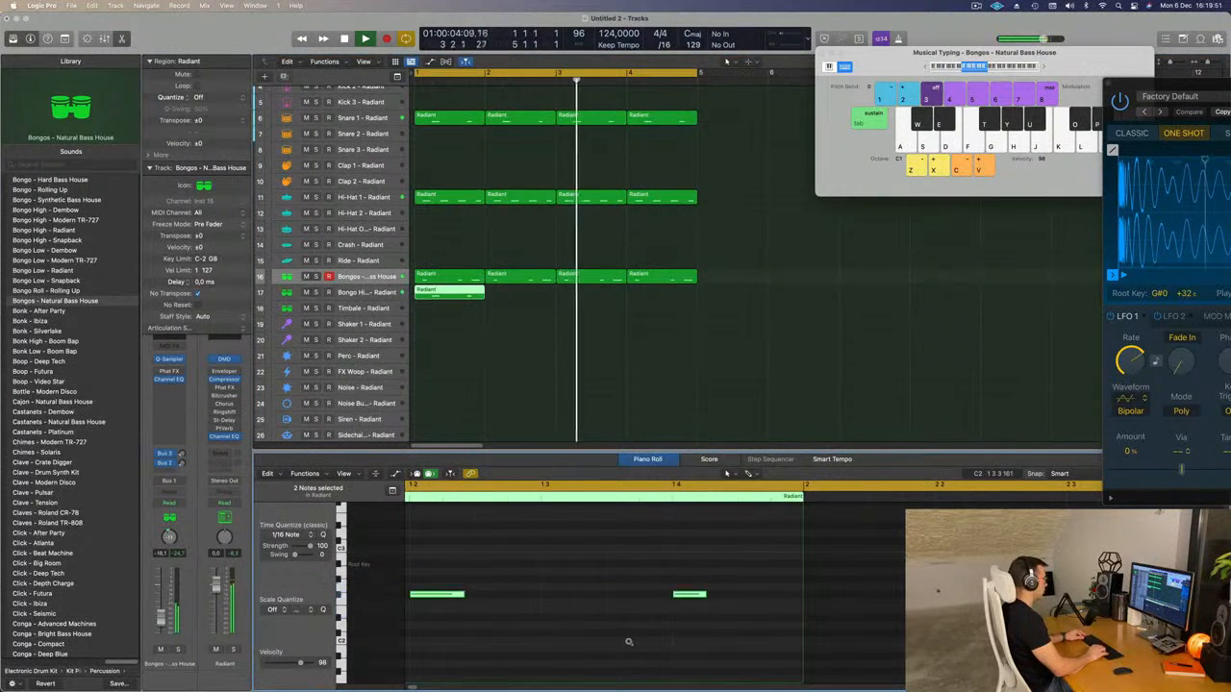
key("alt+Down")
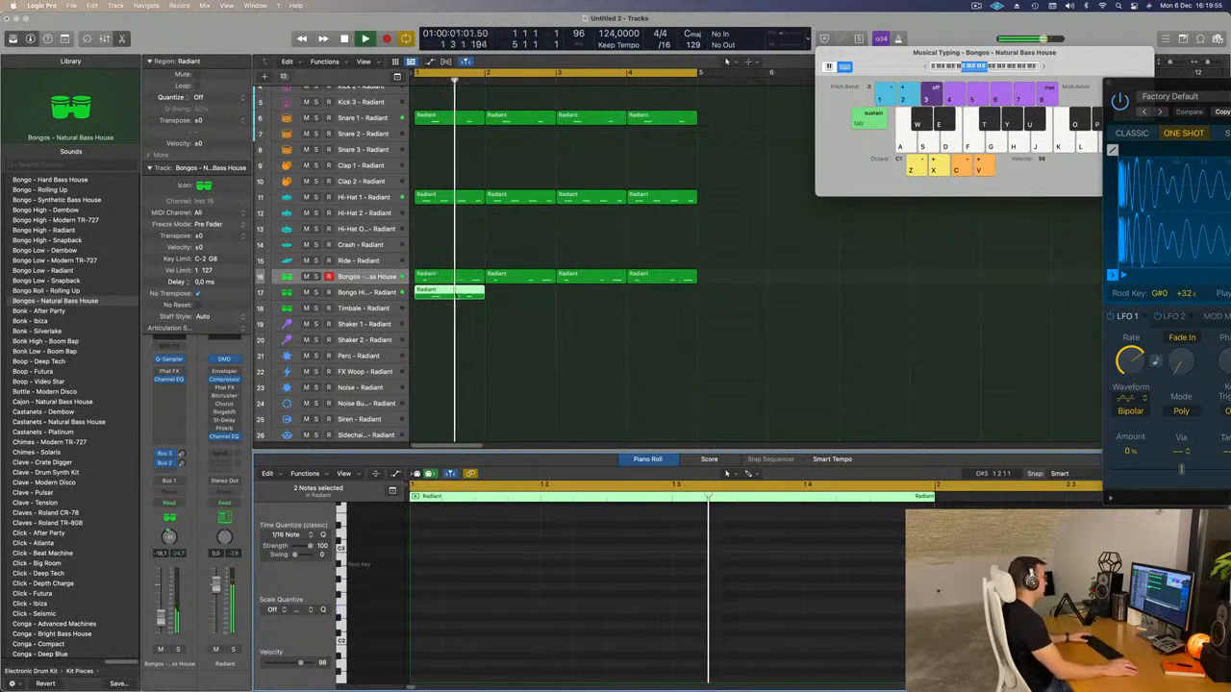
Change the Bongo High track's sound to Conga Riff - East Side Dreams.
left_click(371, 294)
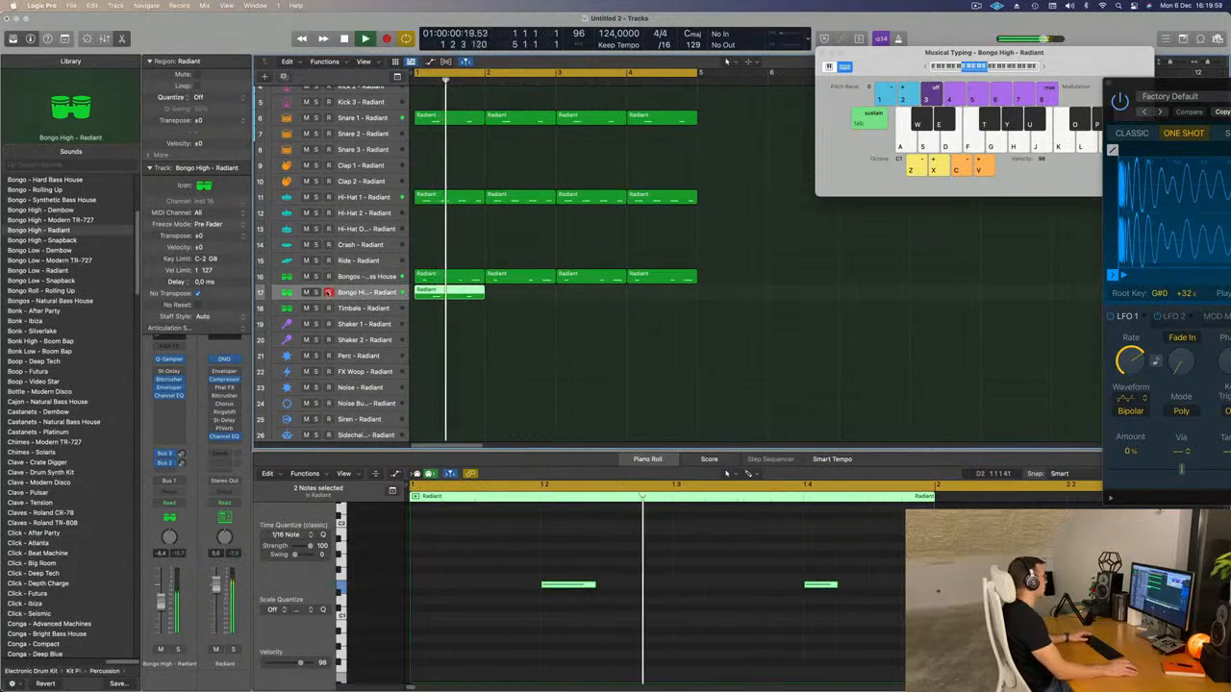
scroll(72, 365, "up", 5)
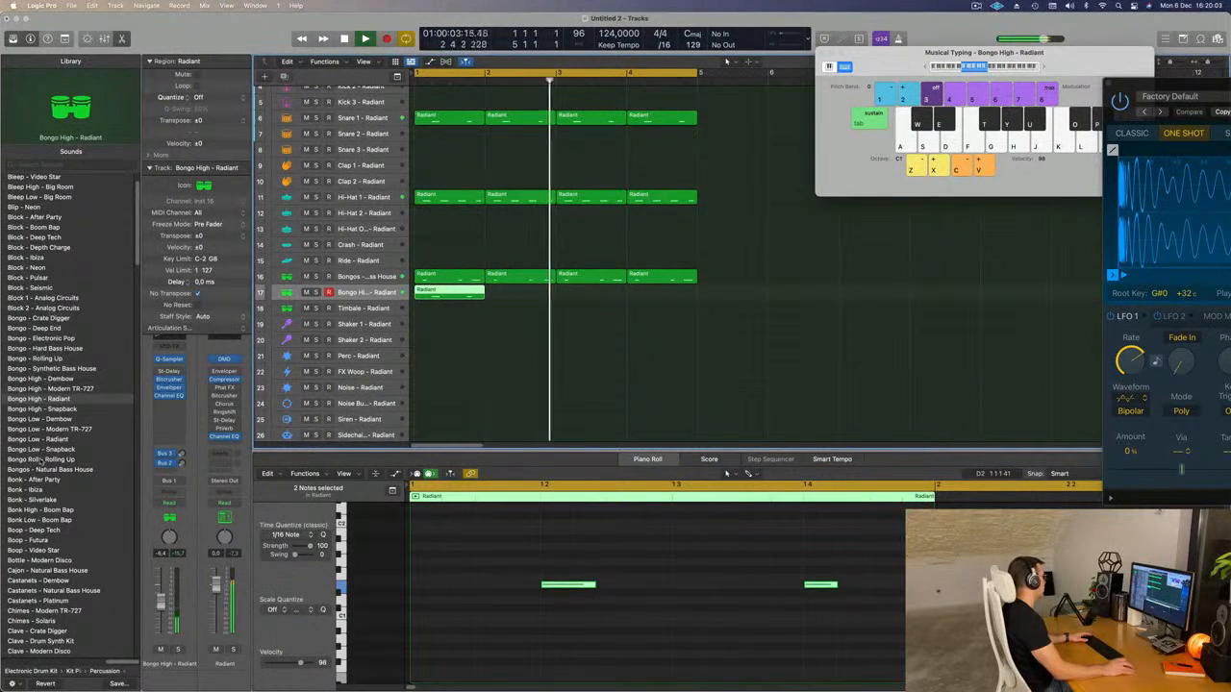
scroll(40, 464, "down", 4)
scroll(37, 462, "down", 14)
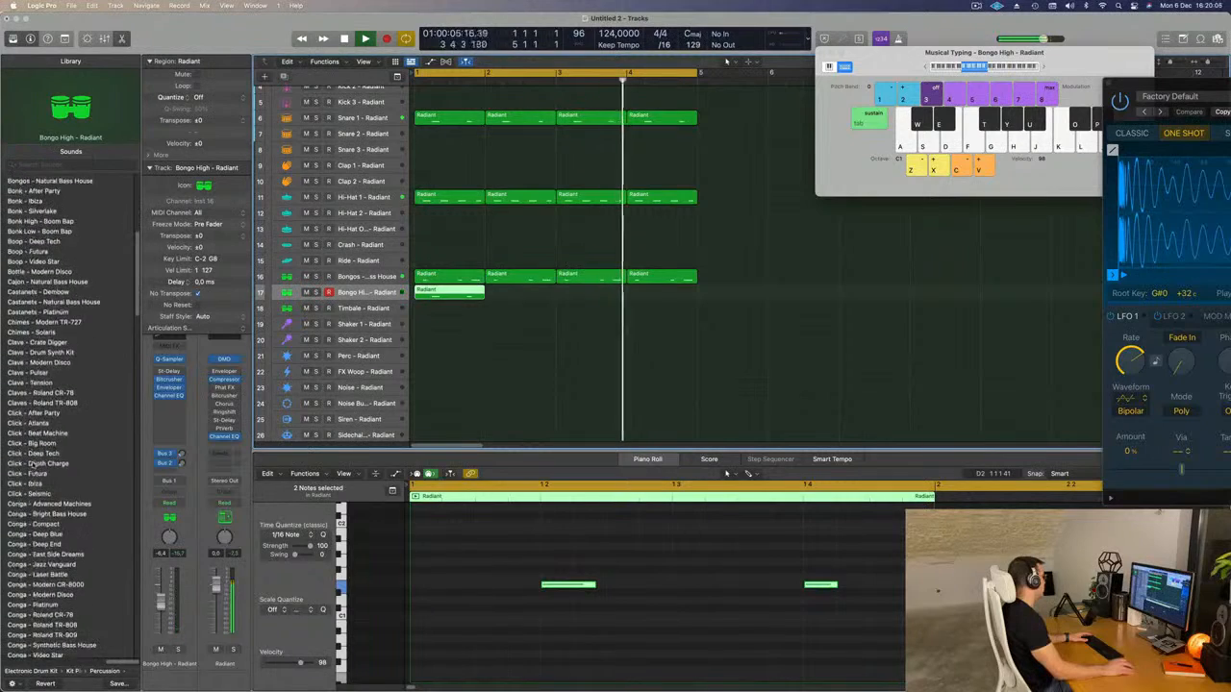
scroll(48, 450, "down", 9)
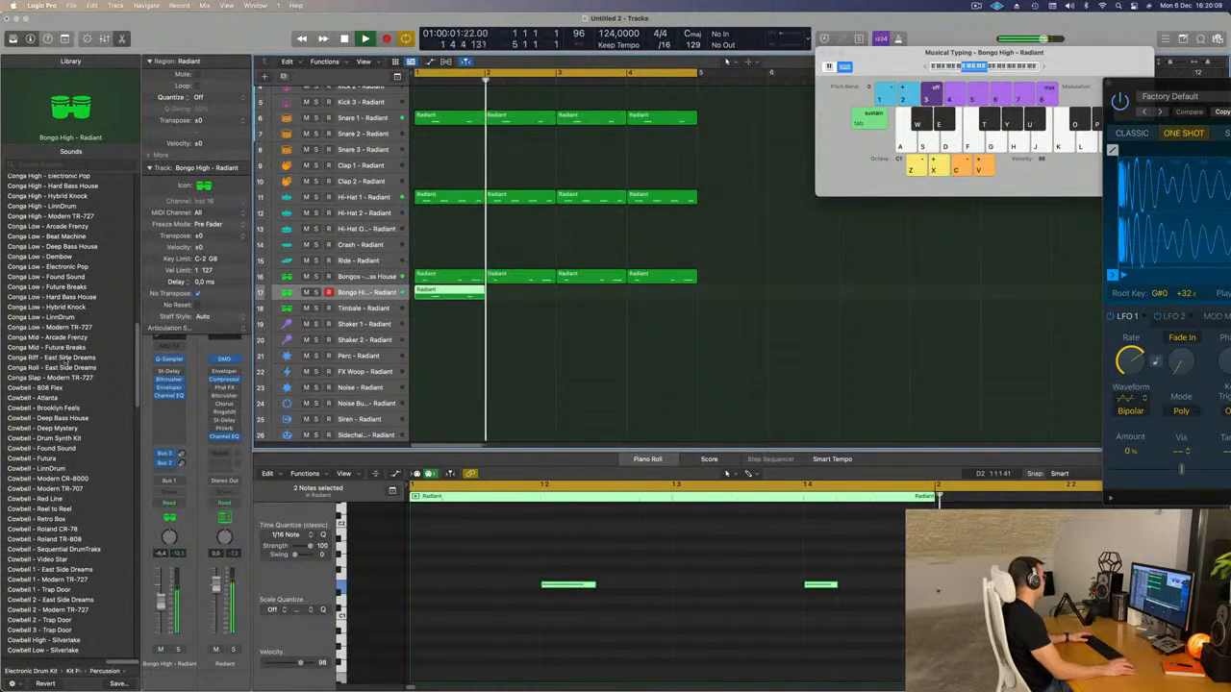
left_click(38, 358)
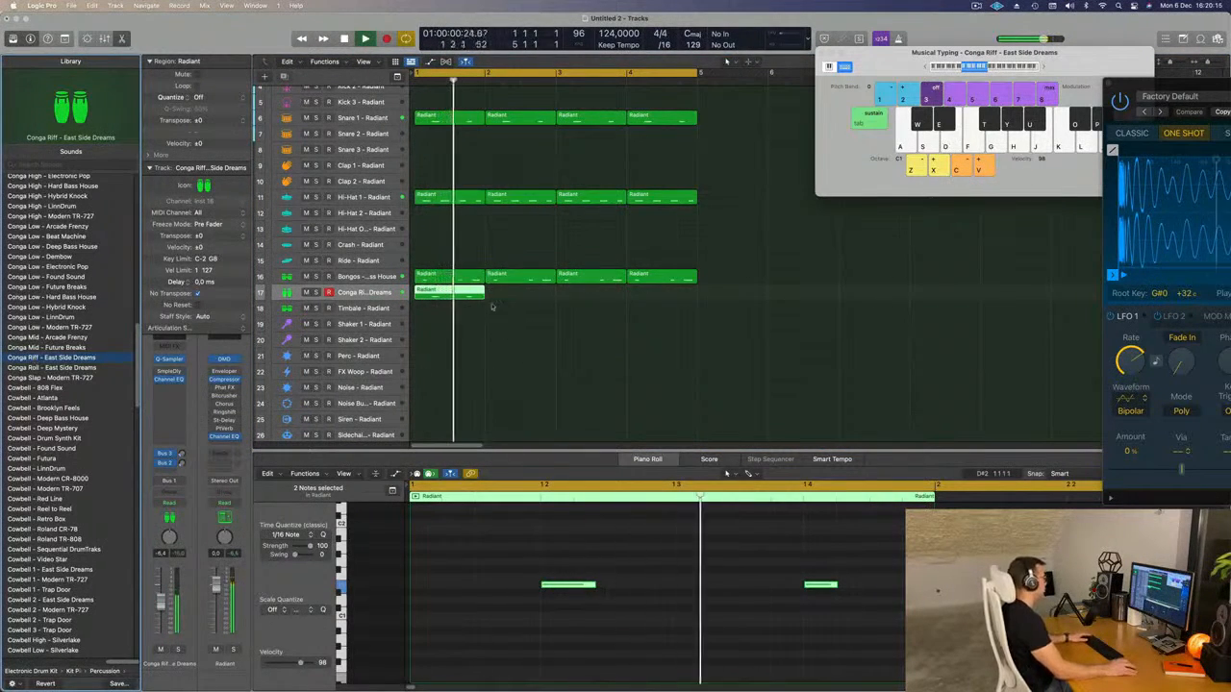
Repeat the Conga Riff region three times to fill the four bars and audition the loop with all its regions selected.
key("super+r")
key("super+r")
key("super+r")
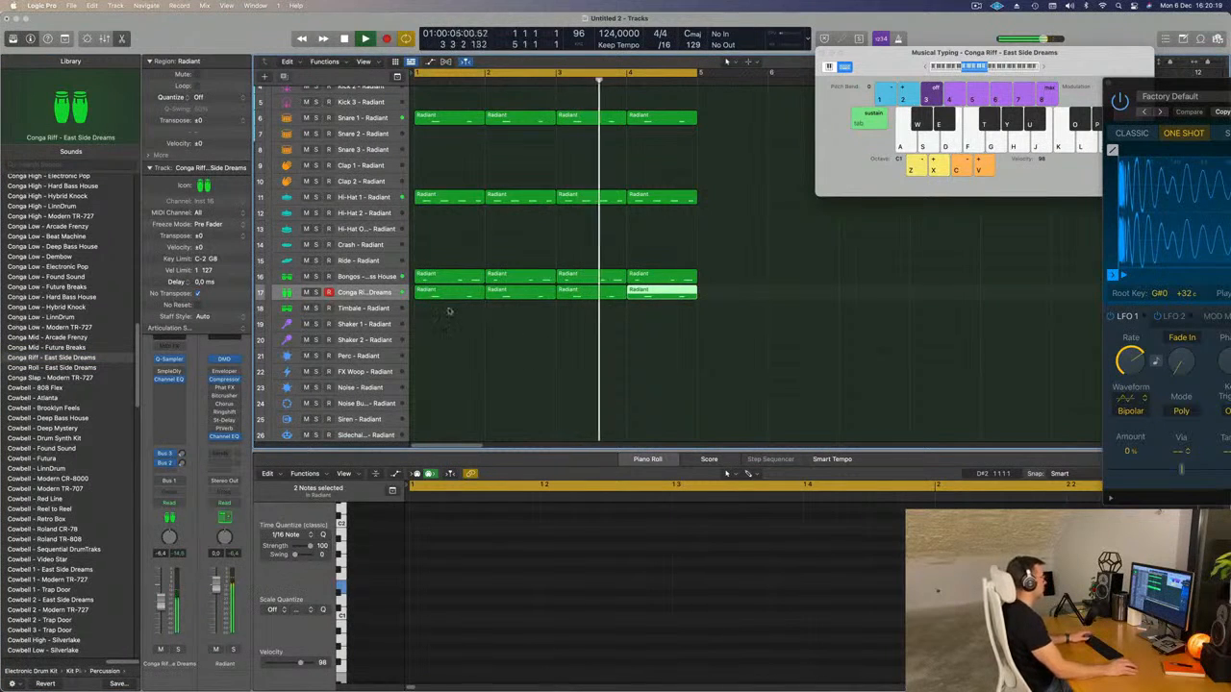
left_click(457, 342)
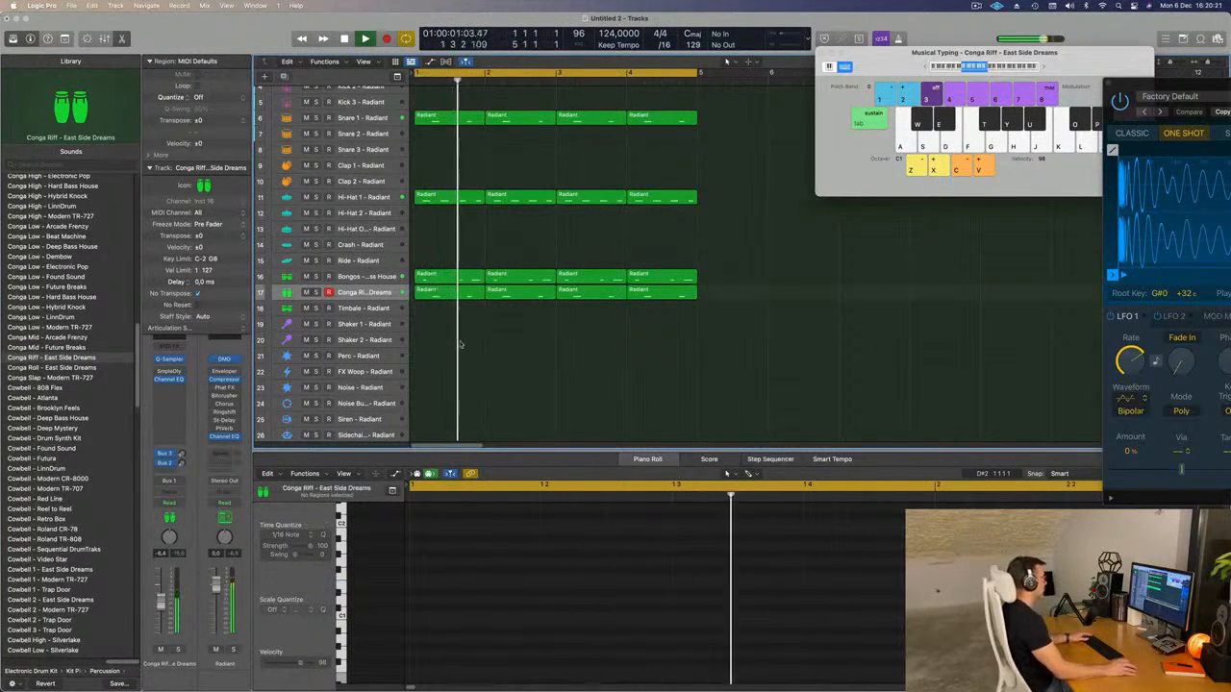
left_click(361, 293)
key("space")
key("space")
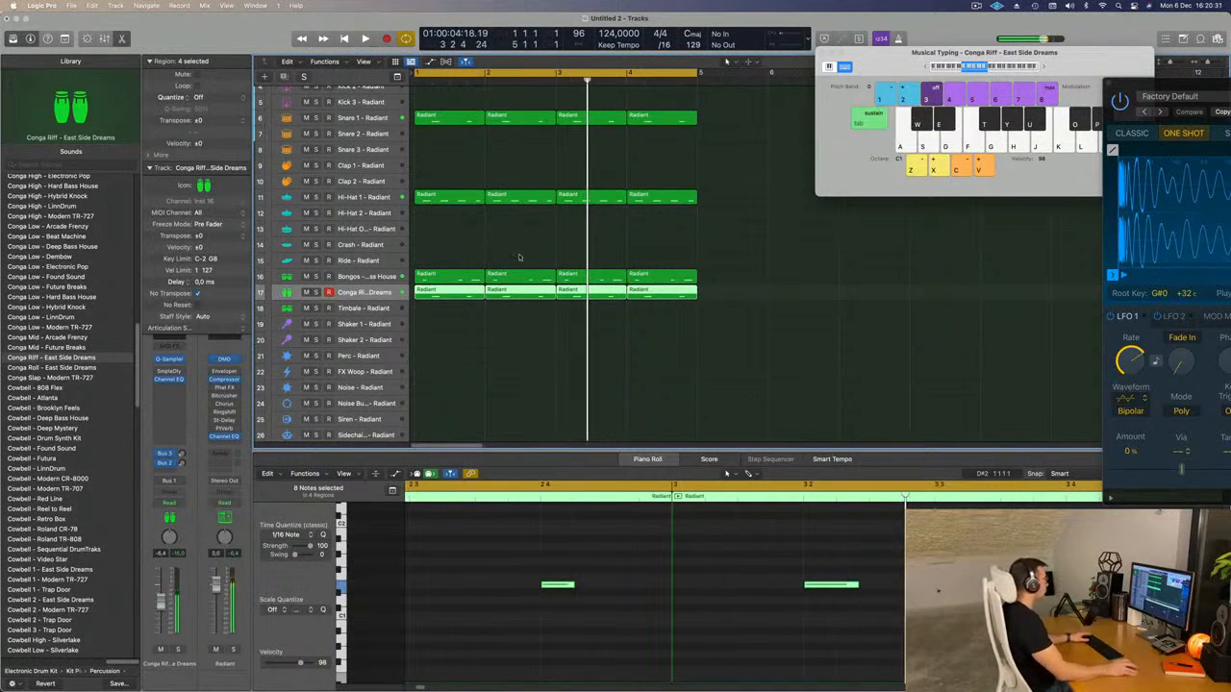
Copy the first Hi-Hat 1 region to the Hi-Hat 2 track and place its notes on the beats, shorter and an octave higher.
left_click(435, 197)
left_click_drag(438, 197, 437, 212)
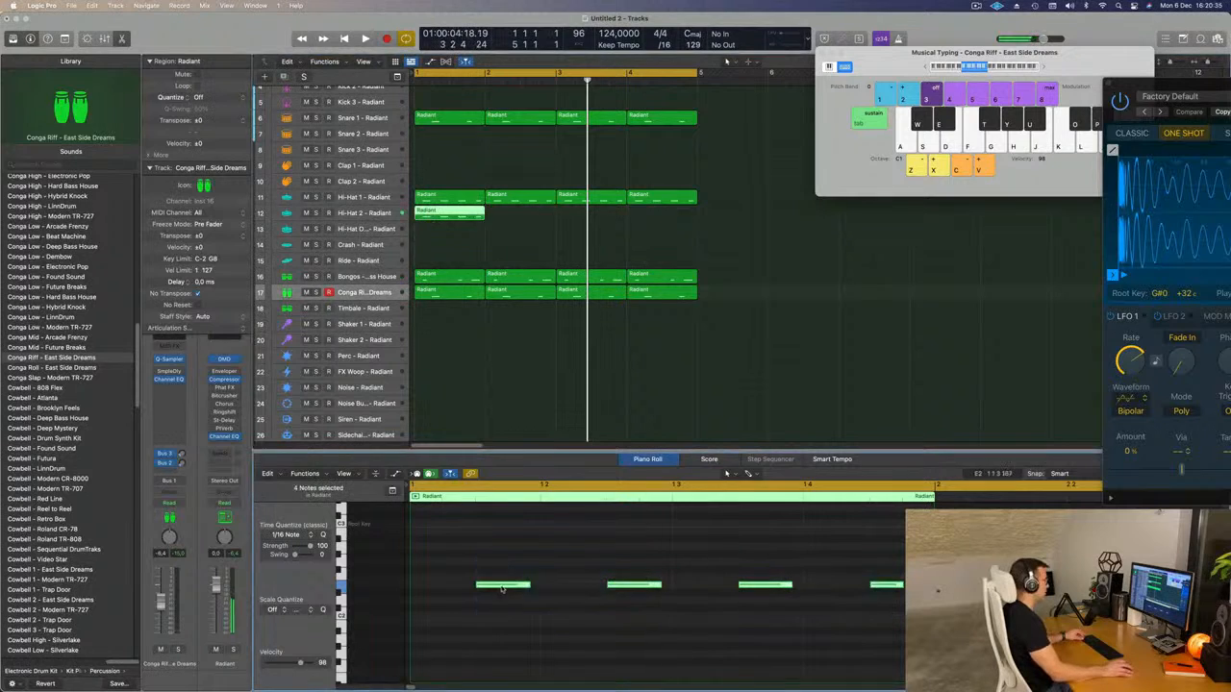
left_click_drag(527, 584, 419, 591)
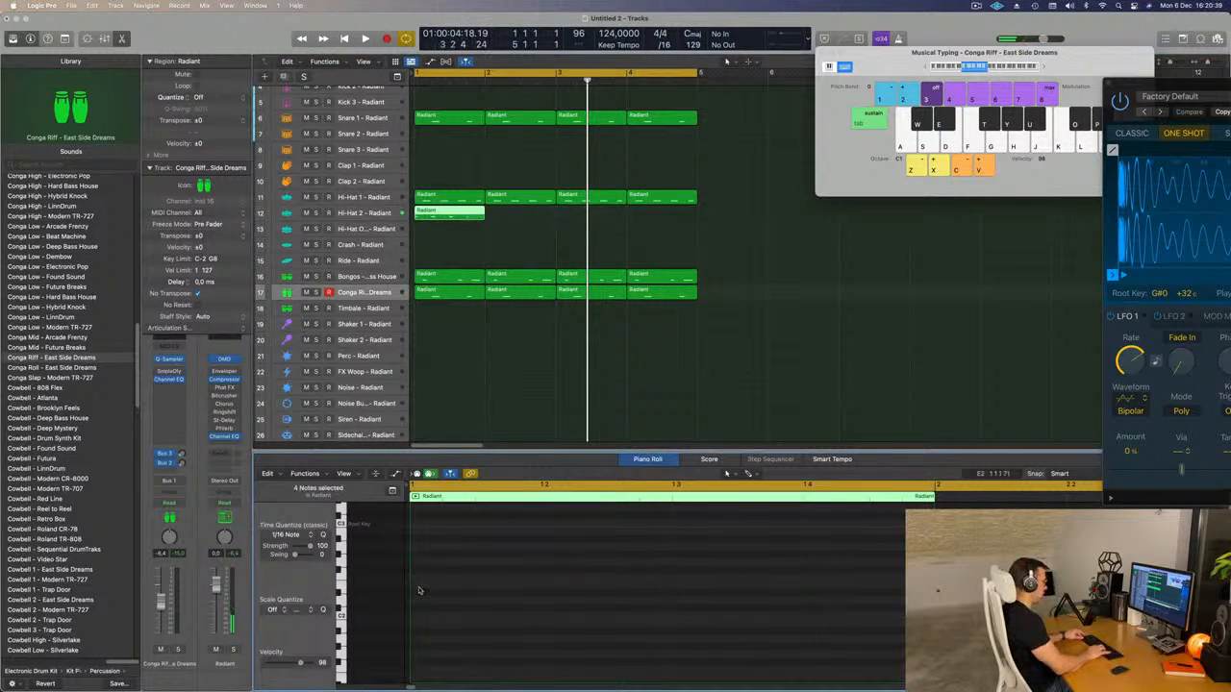
scroll(433, 599, "up", 3)
key("space")
key("space")
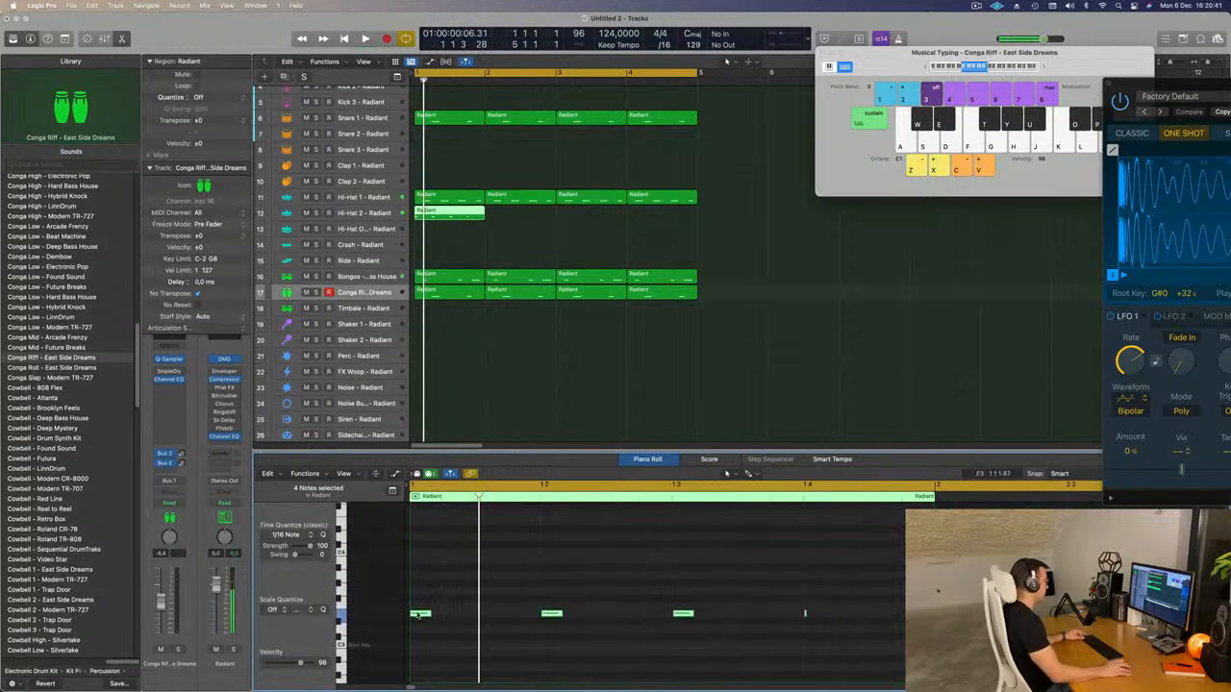
Duplicate the Hi-Hat 2 notes onto the second and fourth sixteenths of each beat and repeat the region three times to fill the four bars.
left_click_drag(421, 613, 514, 622)
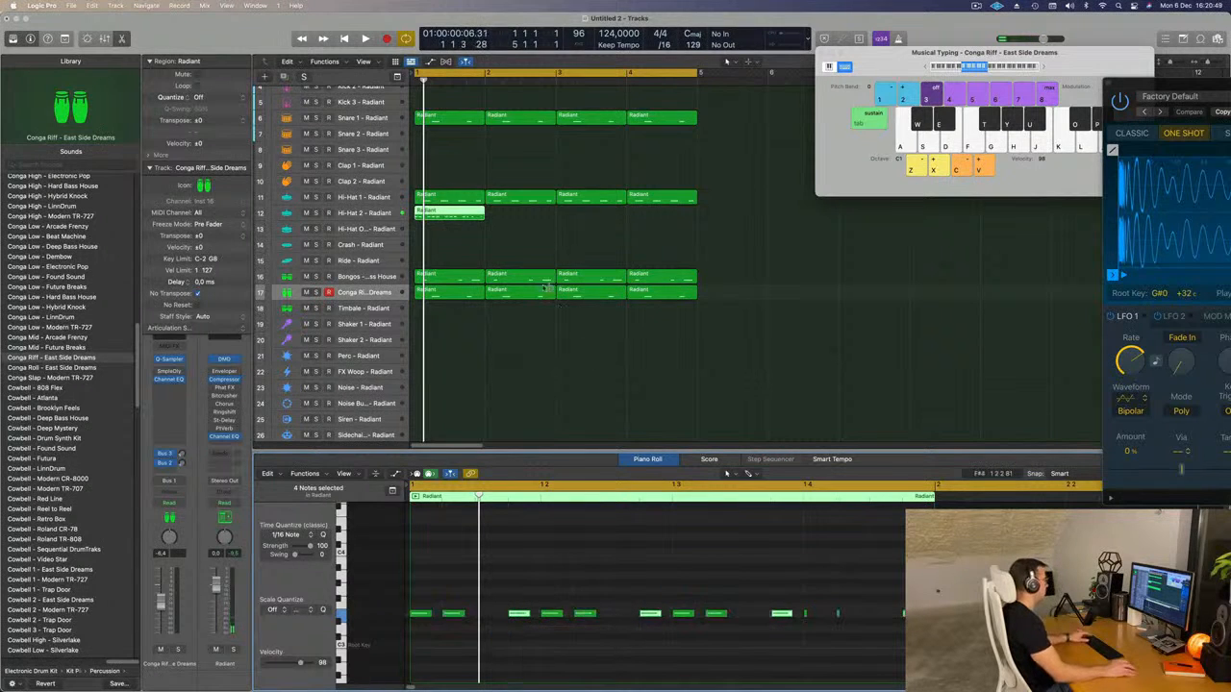
key("super+r")
key("super+r")
key("super+r")
key("space")
left_click(377, 214)
key("space")
key("space")
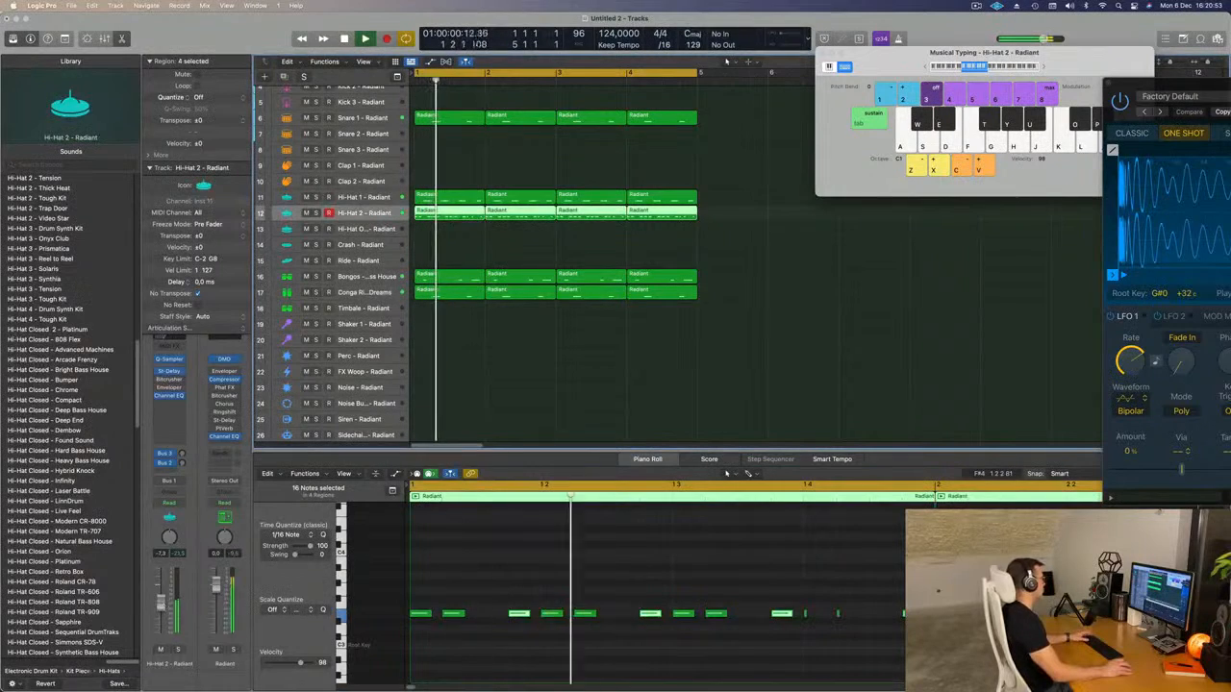
Try to copy the selected Hi-Hat 2 notes onto the third sixteenth of each beat.
left_click_drag(519, 616, 485, 617)
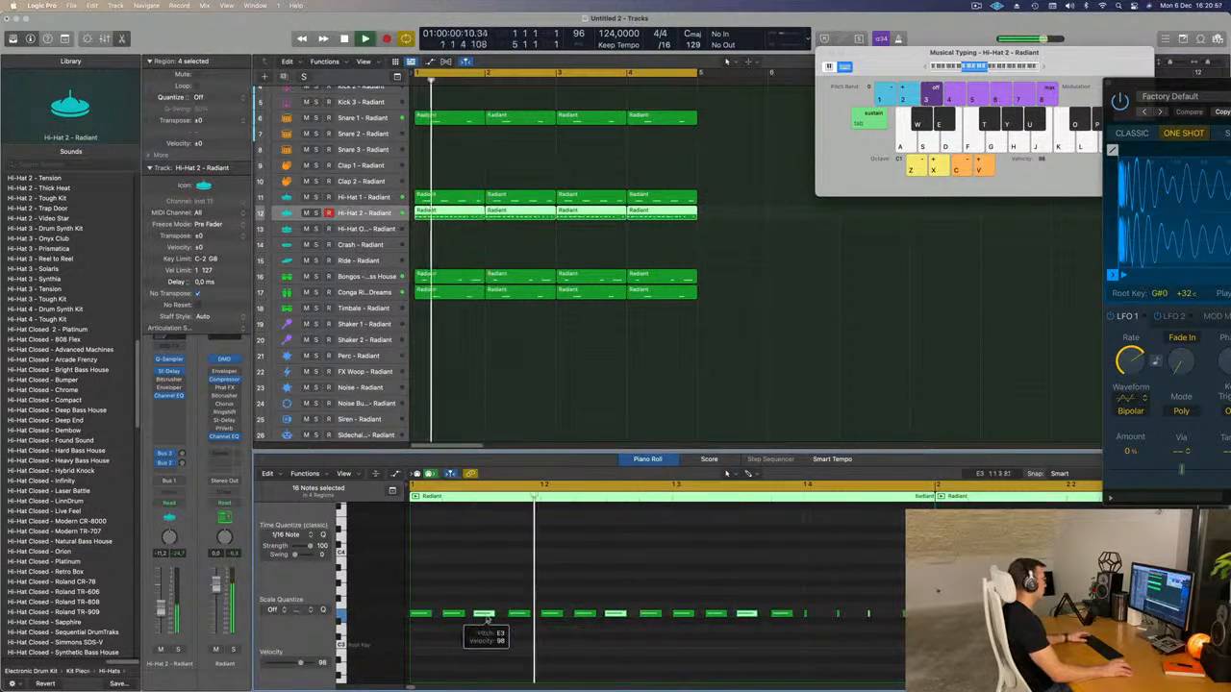
key("super+z")
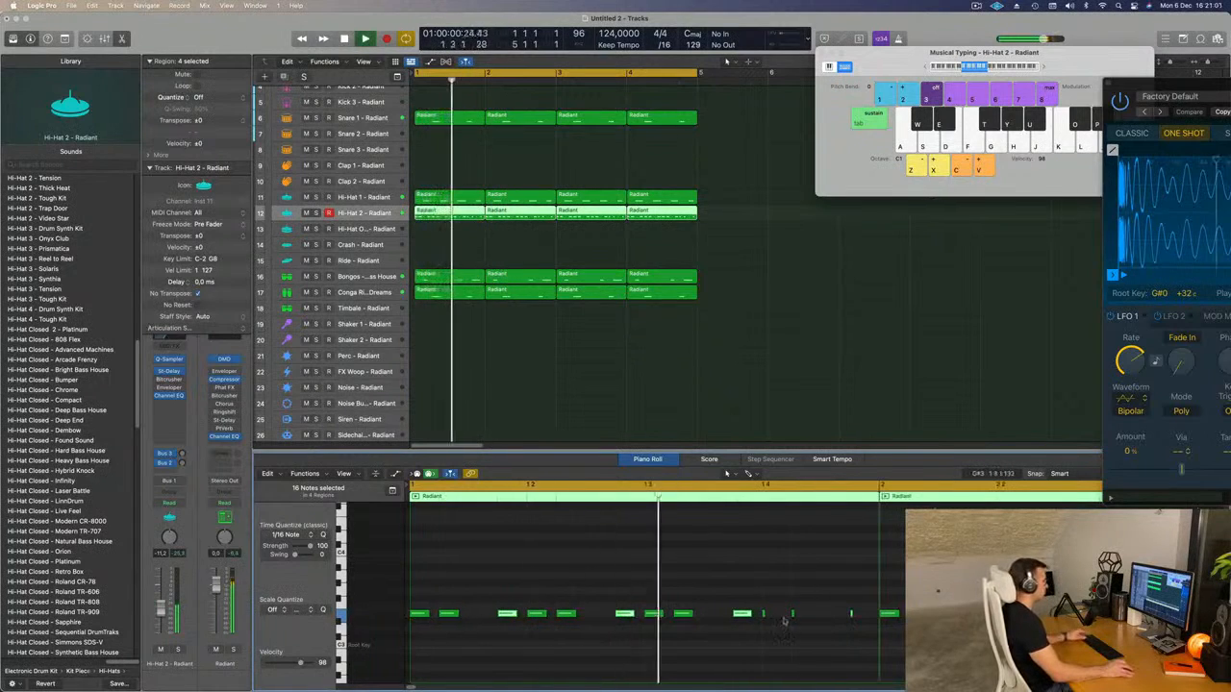
key("space")
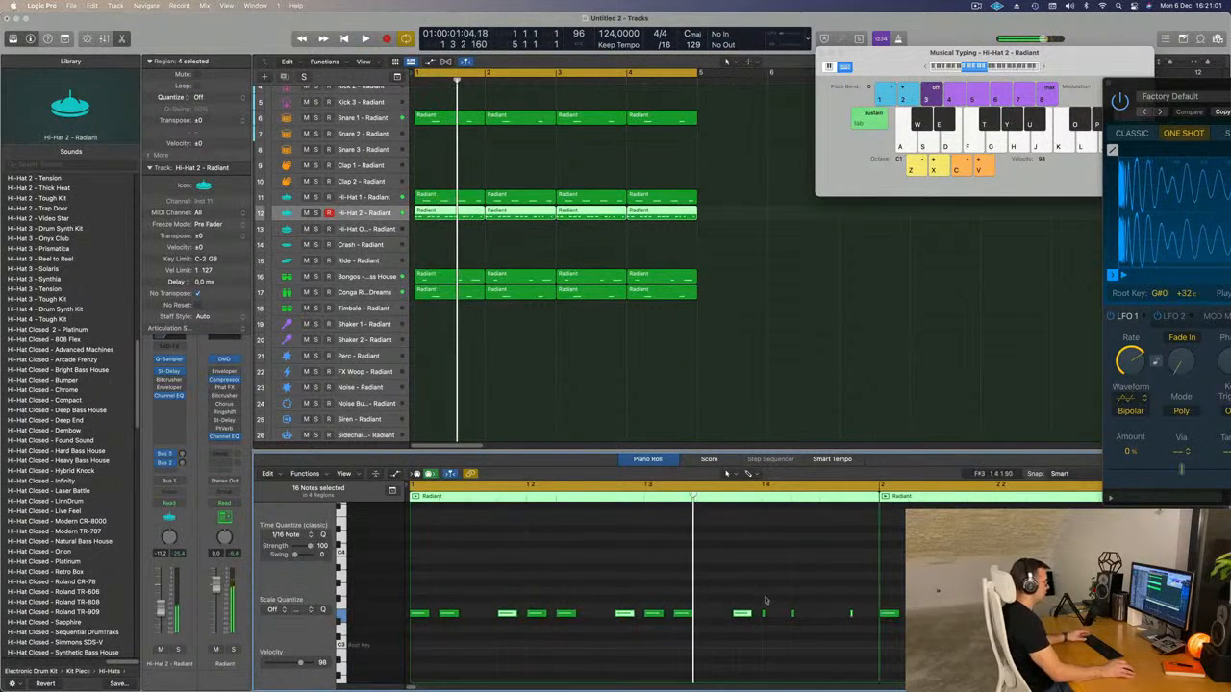
Lengthen the three very short notes on the fourth beat of the first Hi-Hat 2 region to match the others.
left_click_drag(878, 604, 761, 640)
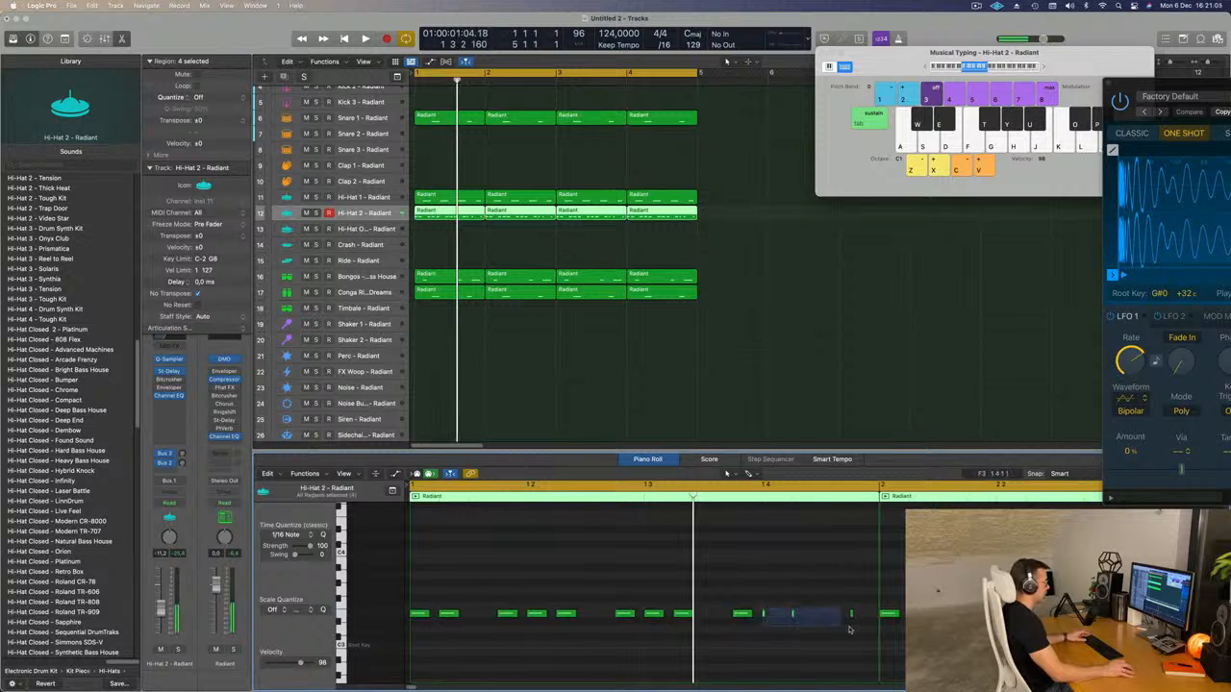
left_click_drag(793, 614, 809, 617)
key("space")
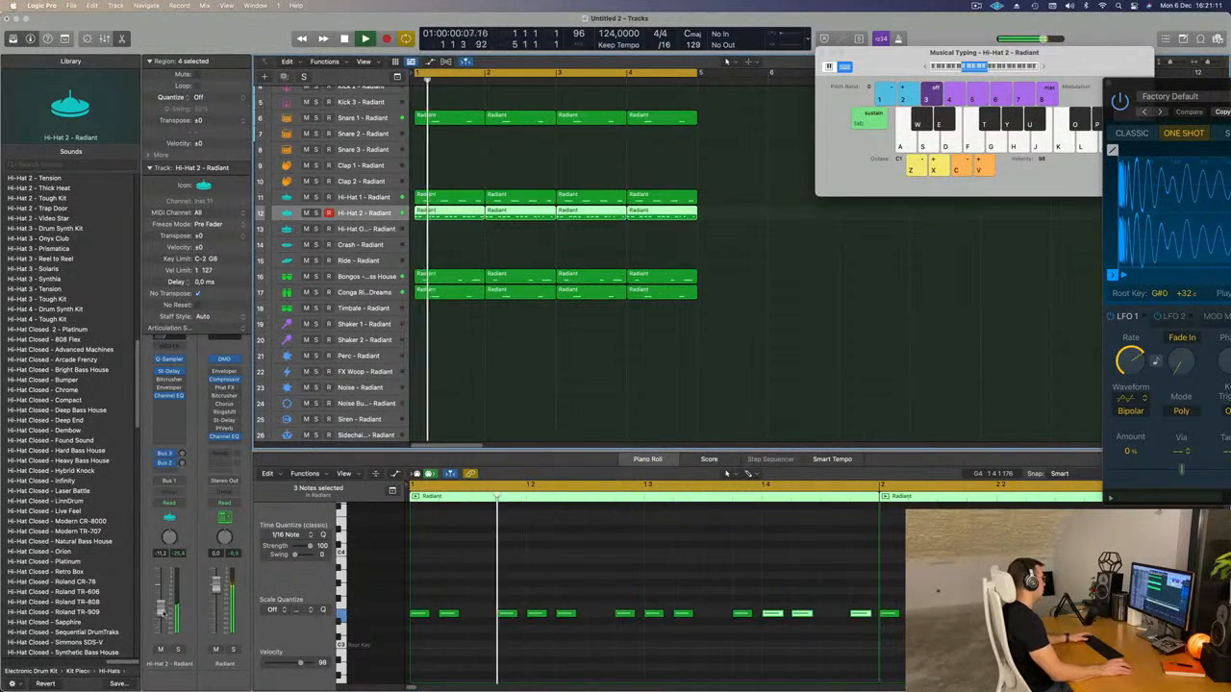
Audition Hi-Hat Closed 2 - Platinum and 808 Flex on the Hi-Hat 2 track and choose Hi-Hat Closed - Advanced Machines.
scroll(31, 477, "down", 3)
scroll(32, 477, "up", 3)
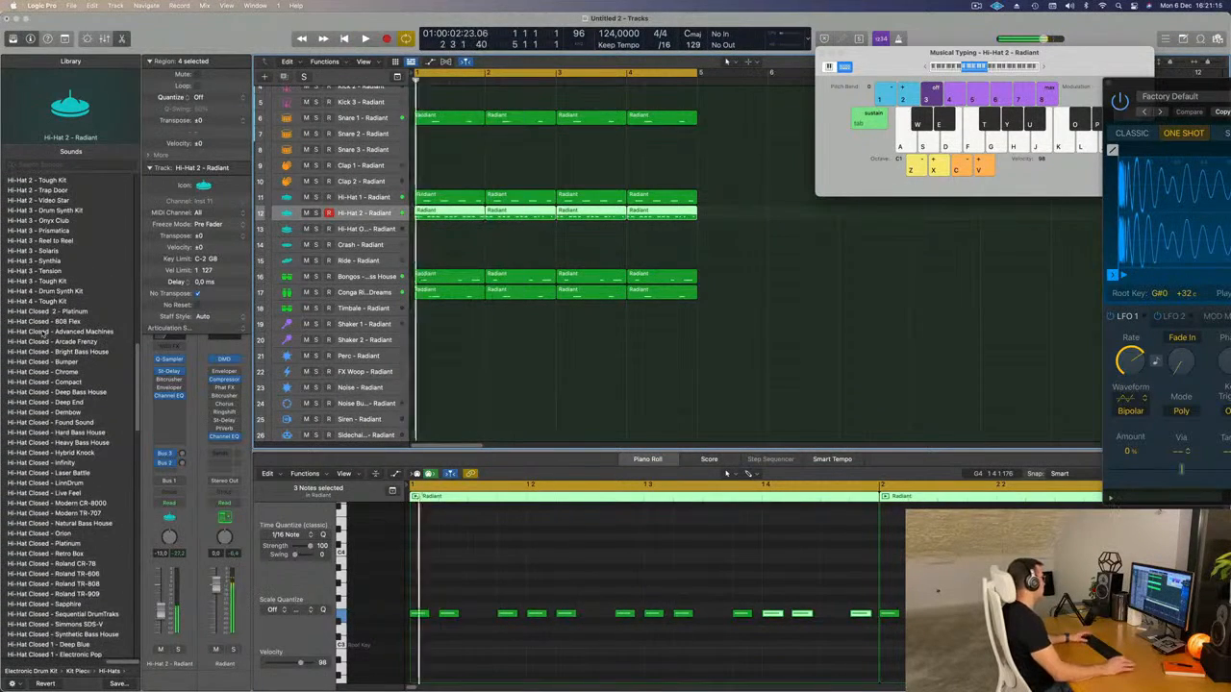
scroll(54, 332, "up", 4)
scroll(71, 376, "up", 3)
left_click(57, 442)
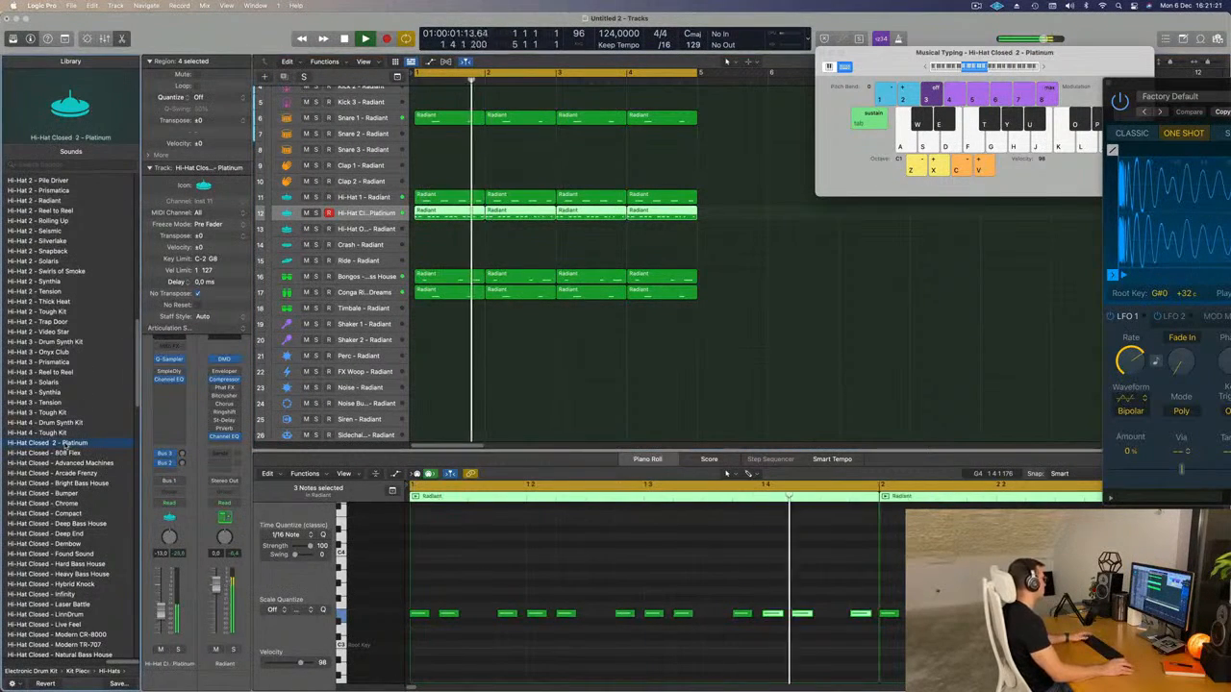
left_click(59, 453)
left_click(72, 464)
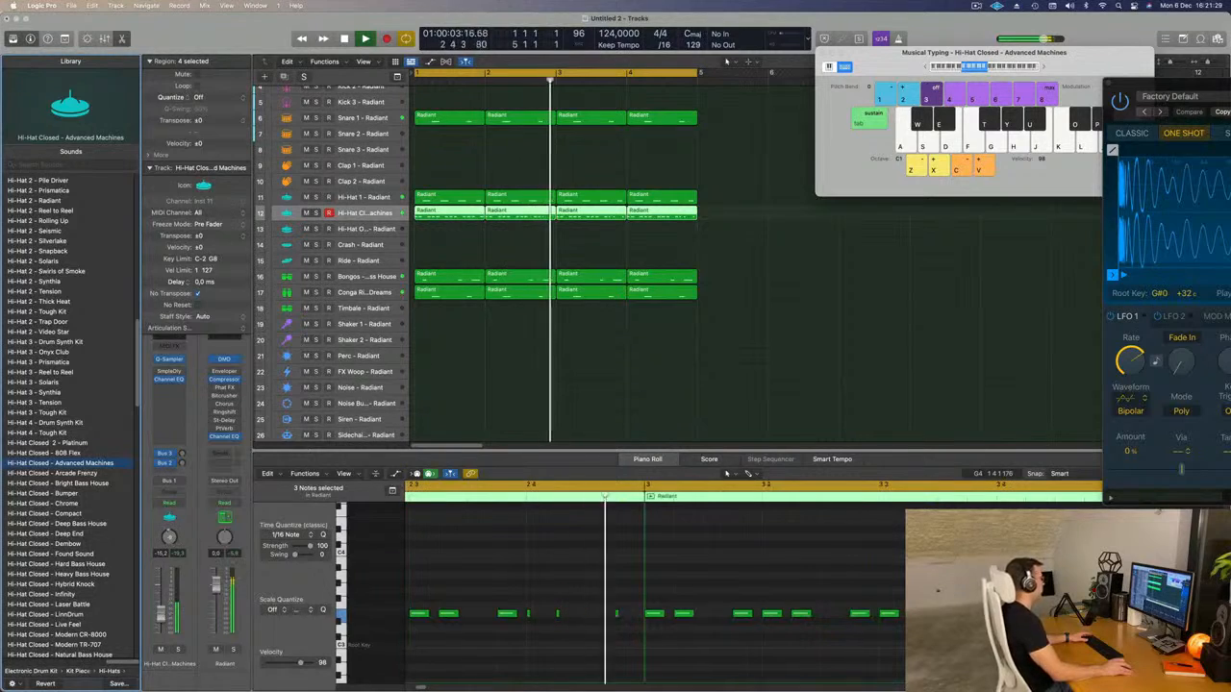
Select the Bongos - Natural Bass House track and lower its volume to about -23 dB.
scroll(613, 393, "up", 3)
scroll(612, 392, "up", 3)
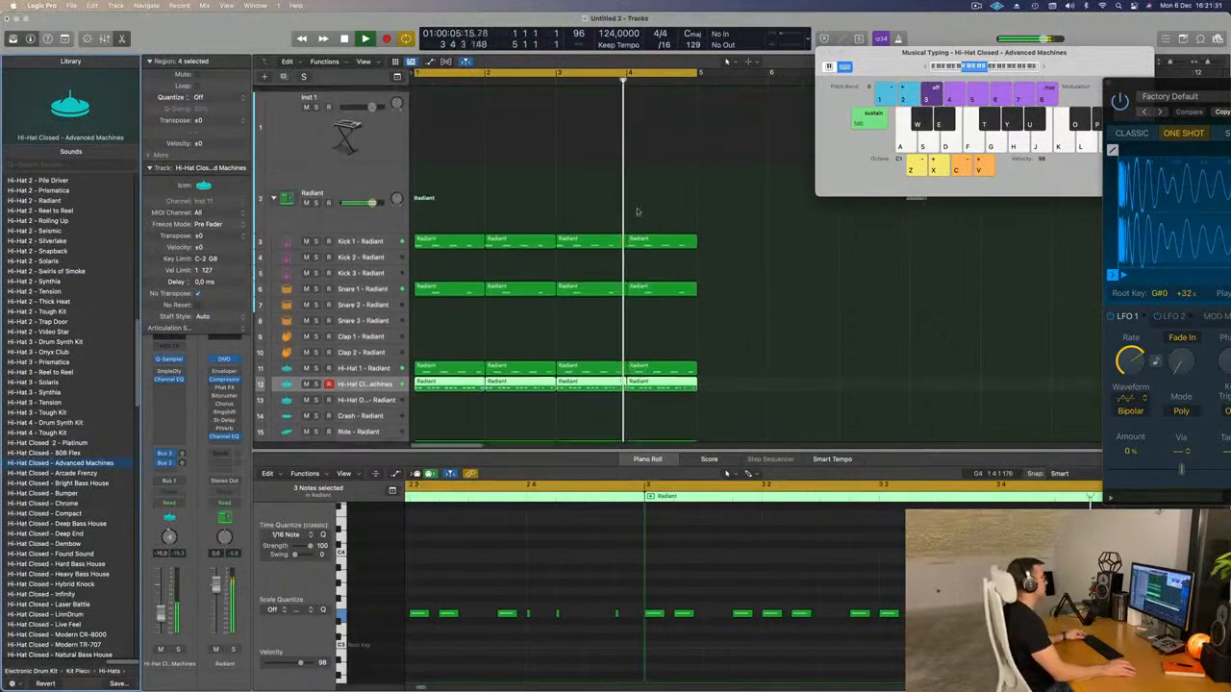
scroll(577, 327, "down", 1)
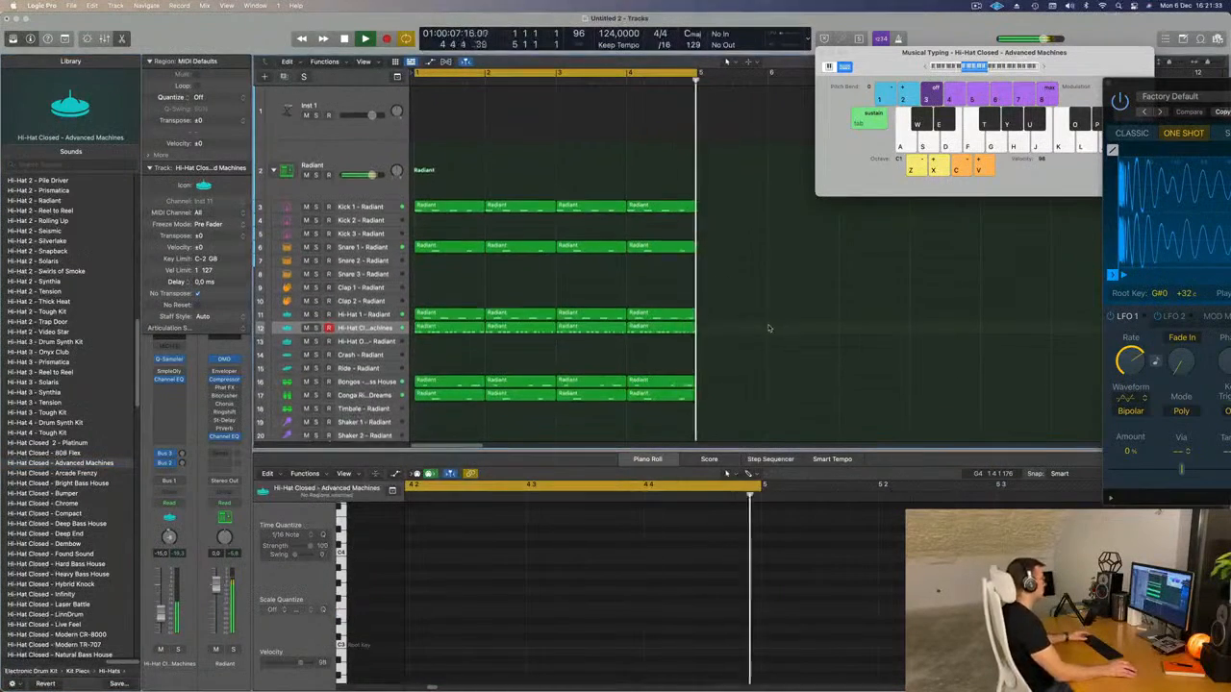
left_click(364, 361)
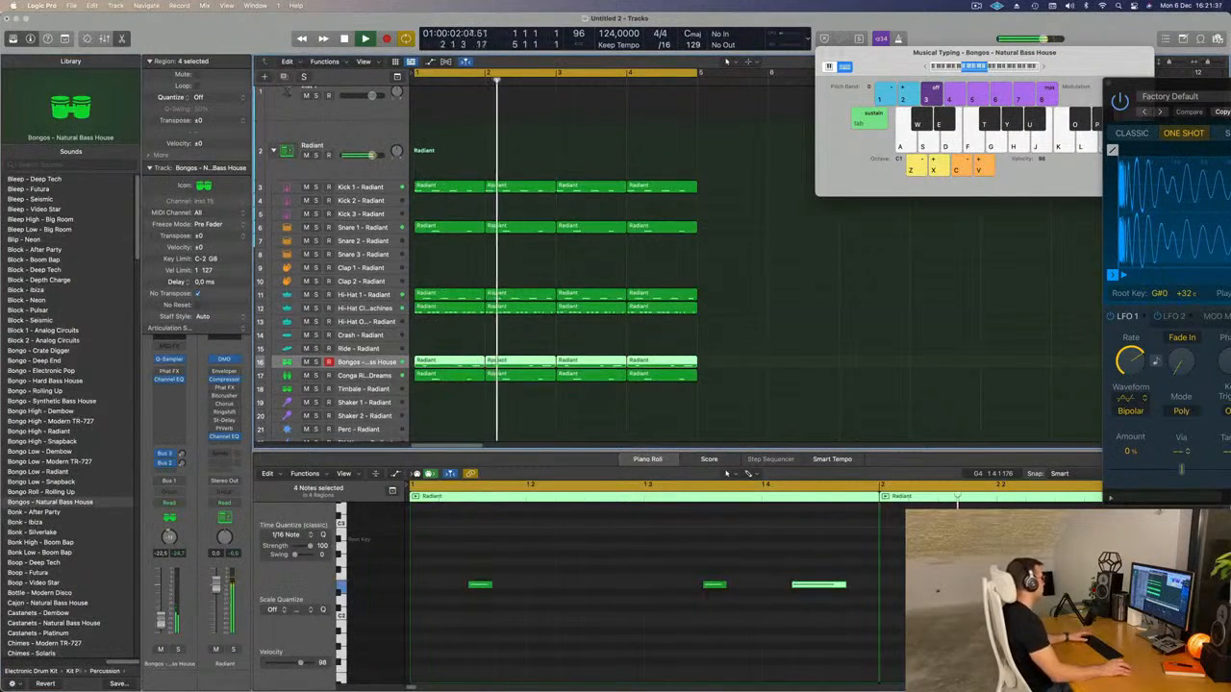
scroll(342, 101, "up", 1)
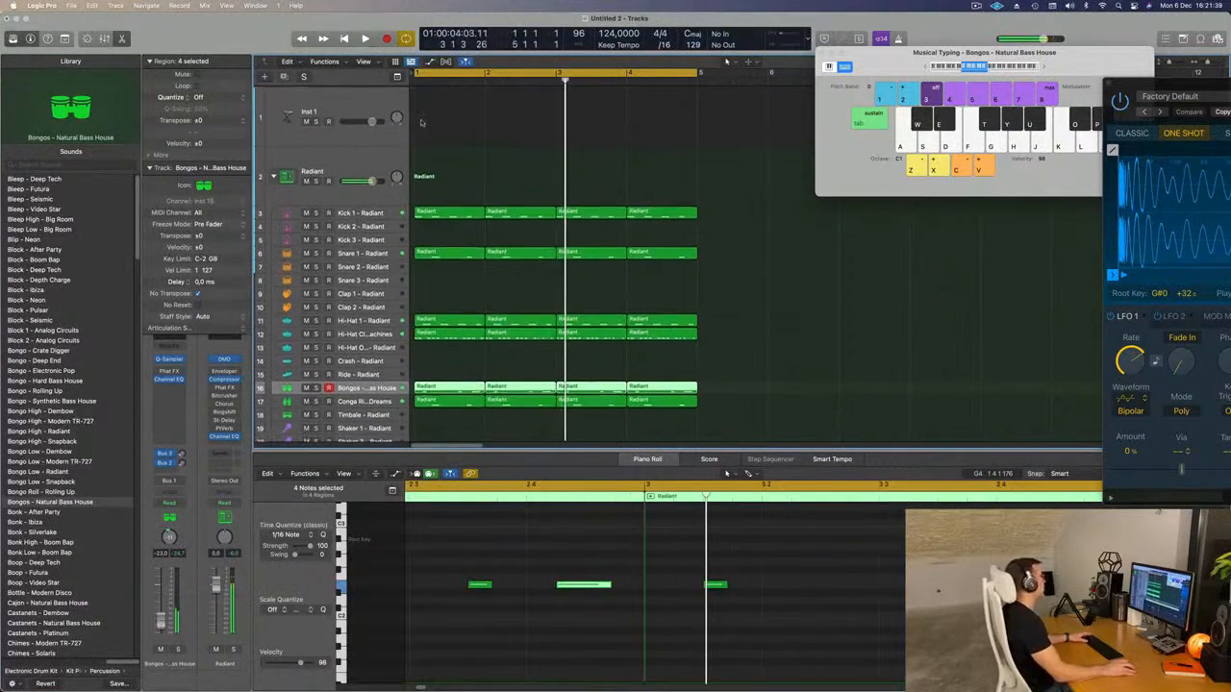
Select the Inst 1 track, open its Alchemy instrument and reposition the plug-in window over the arrangement.
left_click(342, 101)
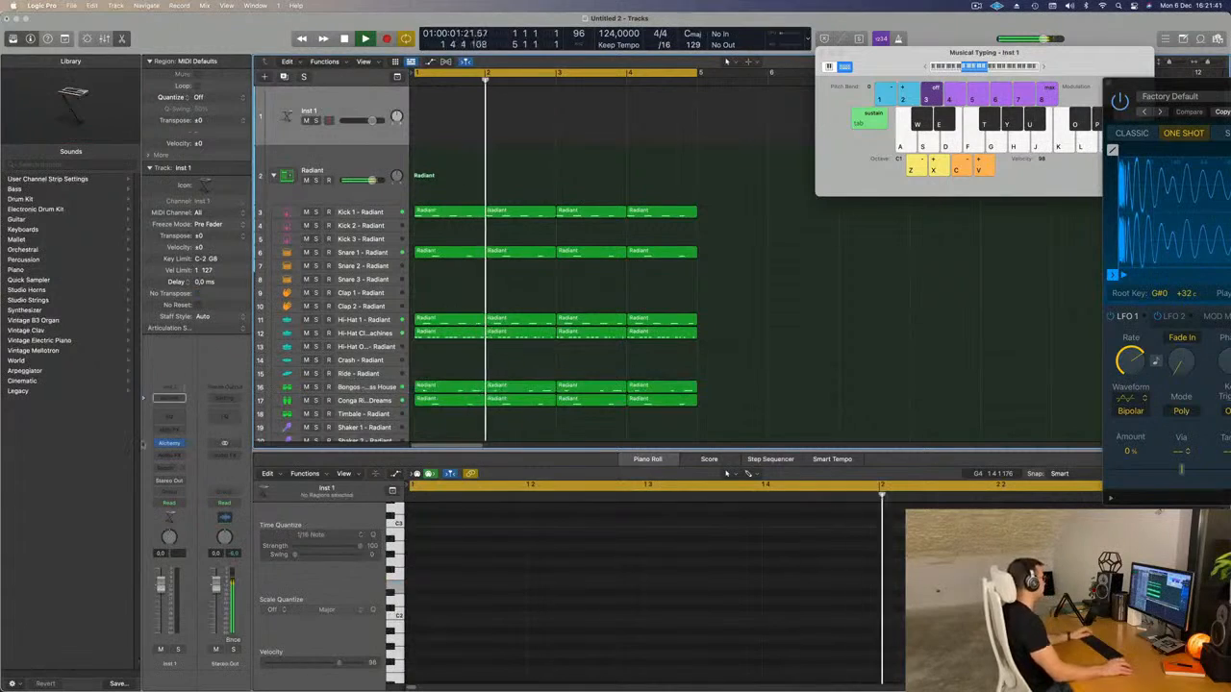
left_click(172, 445)
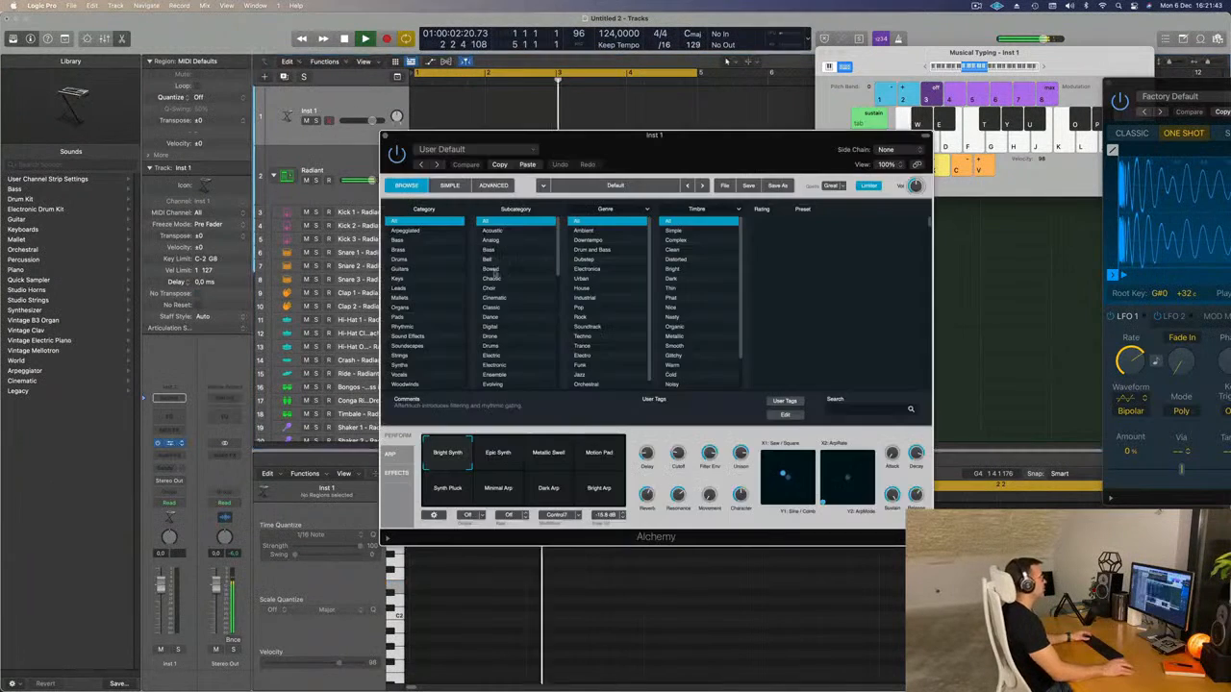
left_click_drag(663, 130, 709, 220)
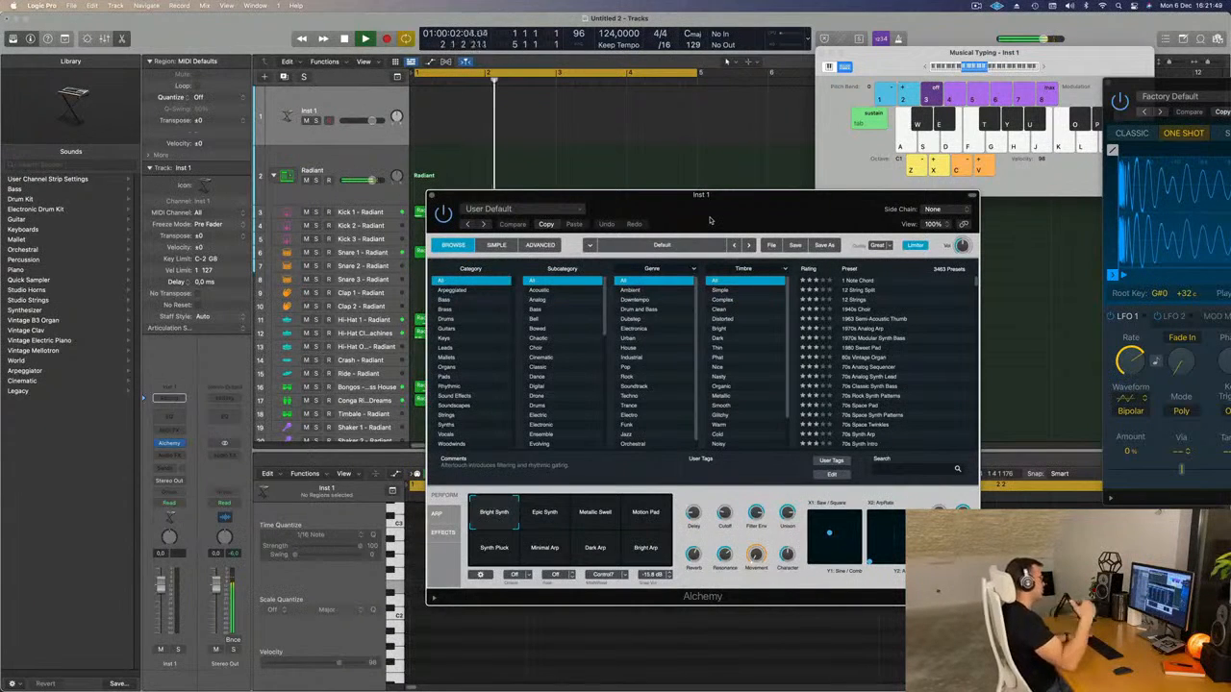
left_click_drag(710, 220, 661, 181)
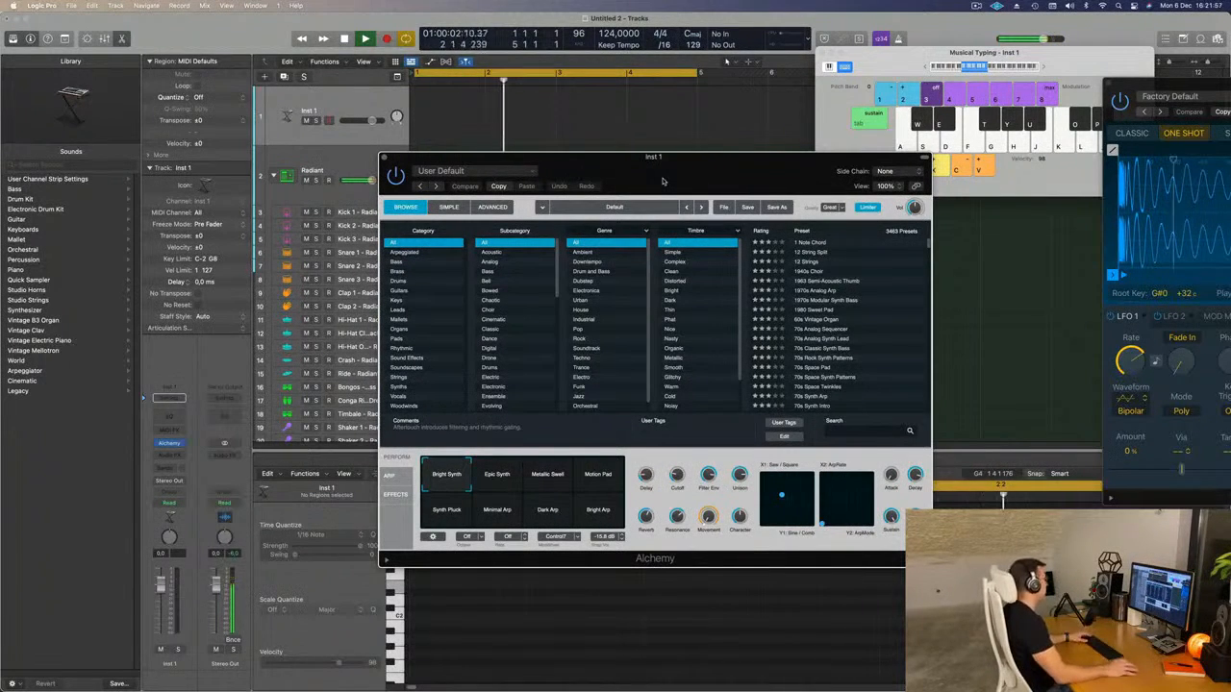
Filter the Alchemy presets to the Bass category with Simple timbre and load Layered Brass.
left_click(405, 262)
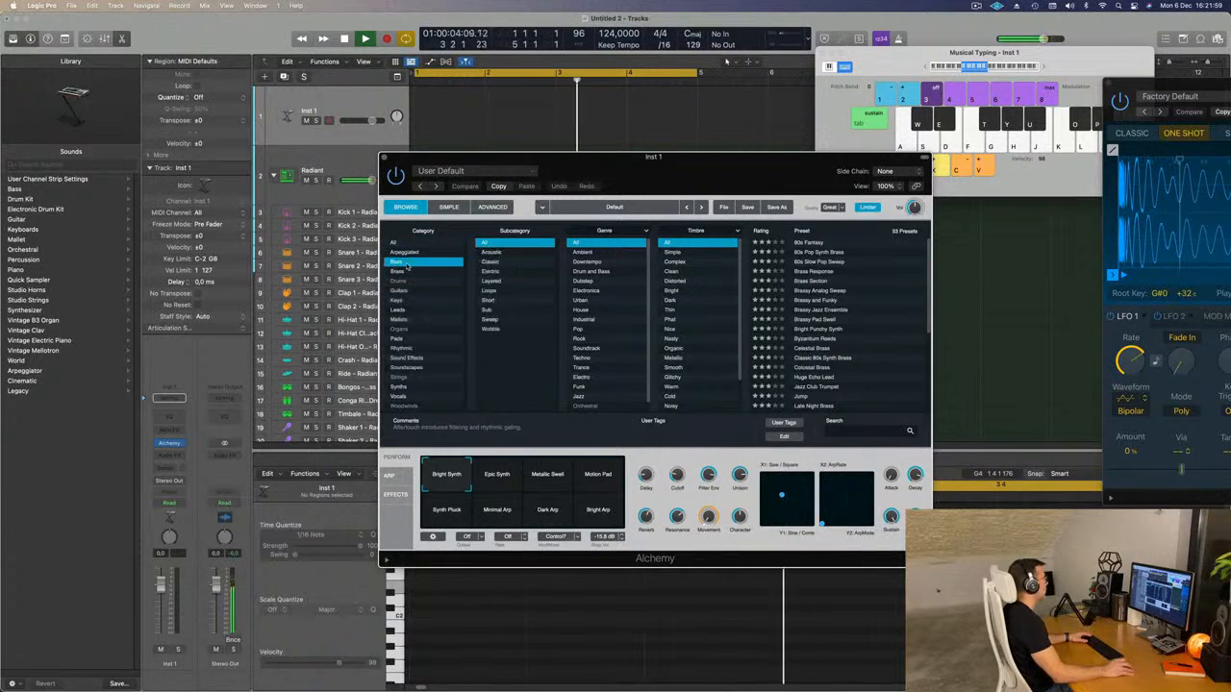
left_click(672, 252)
scroll(864, 269, "down", 10)
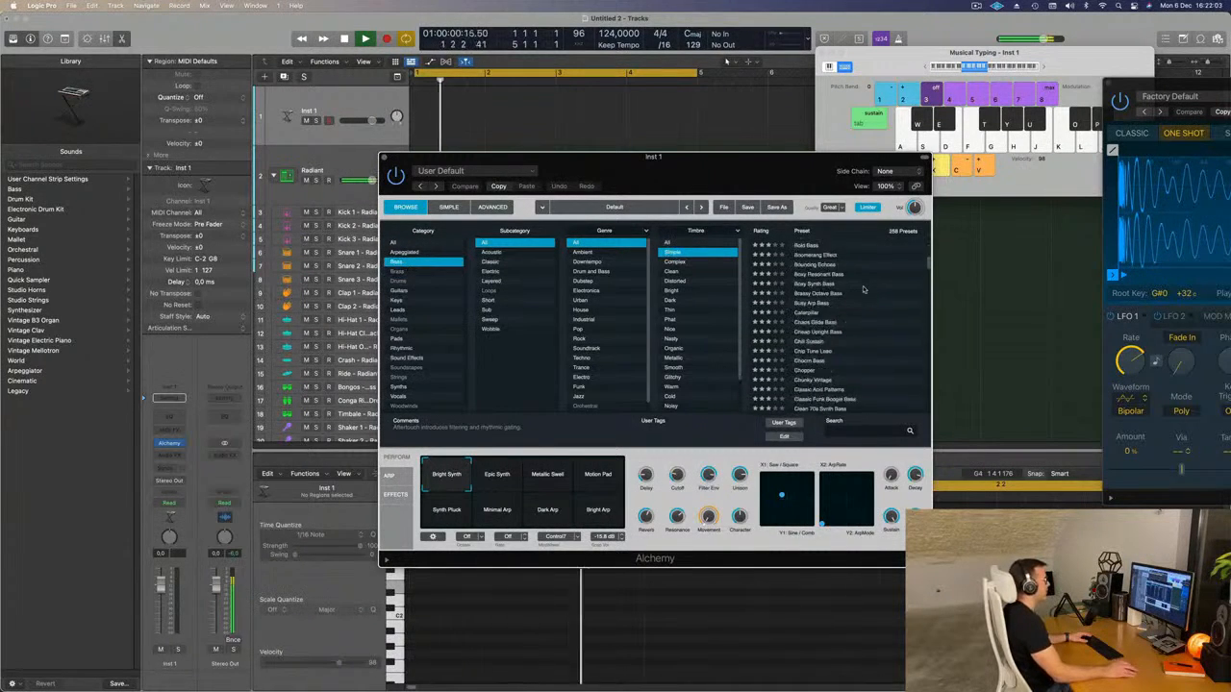
left_click(811, 329)
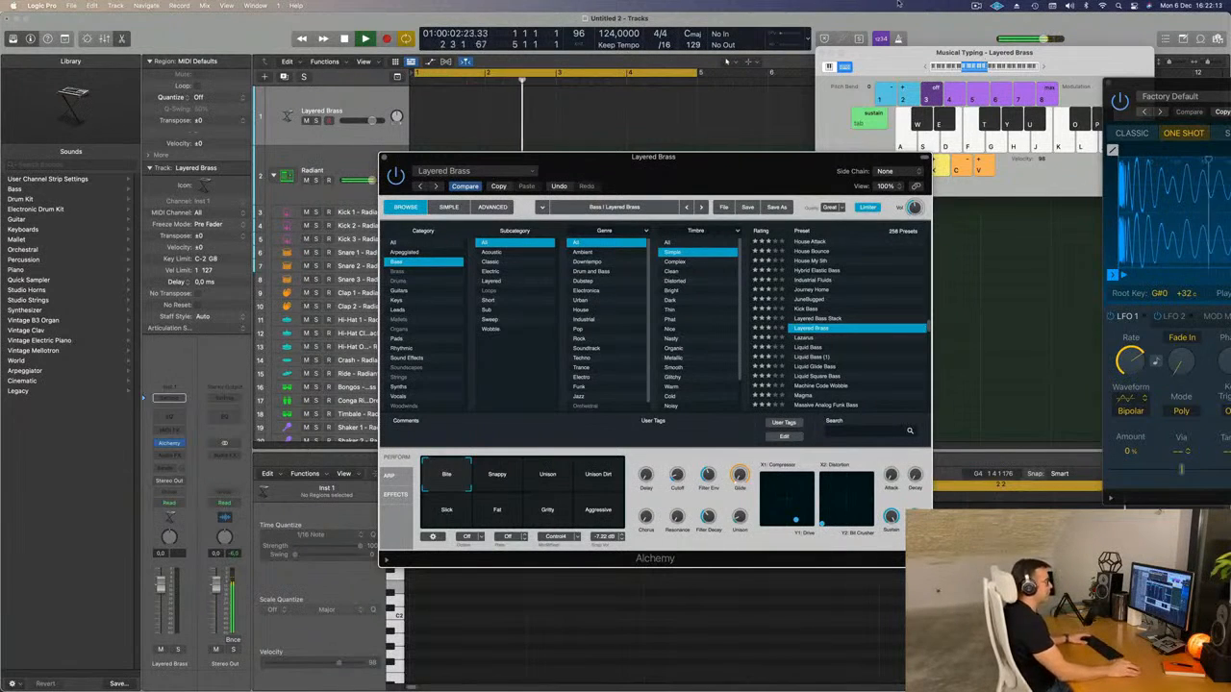
Audition Layered Brass with its Snappy, Unison and Unison Dirt variations, lowering the track's volume to about -4.9 dB.
left_click_drag(890, 70, 834, 67)
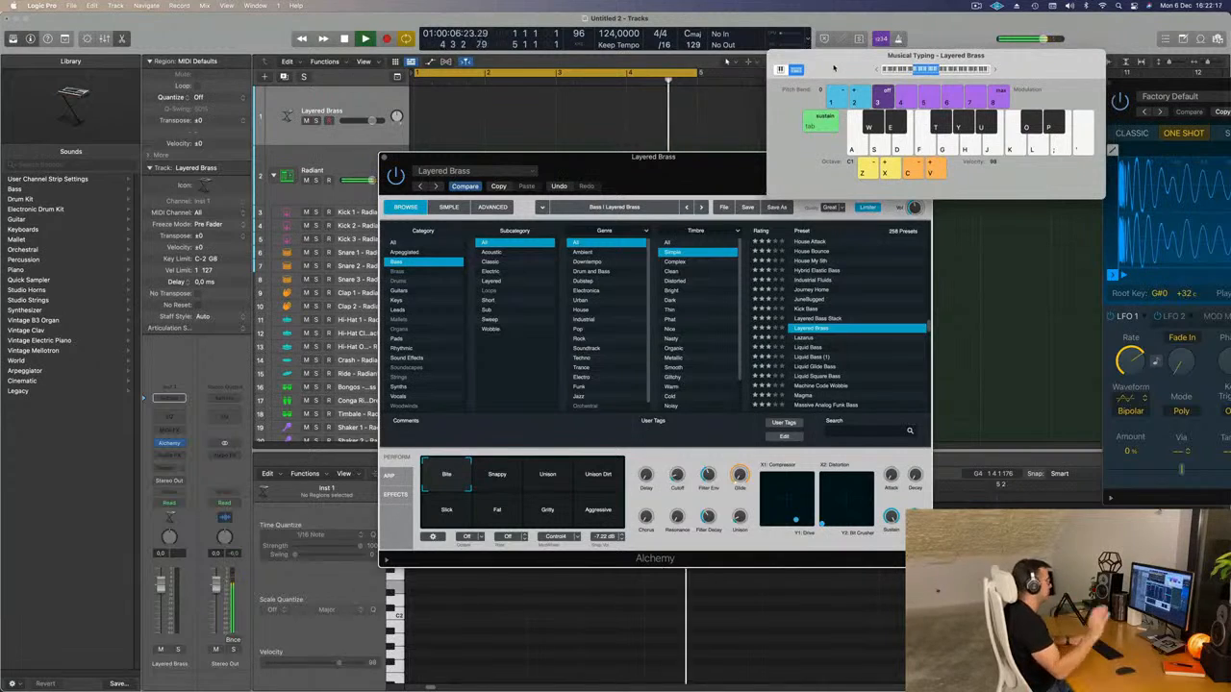
left_click_drag(688, 178, 717, 111)
left_click(519, 421)
left_click(577, 416)
left_click(629, 414)
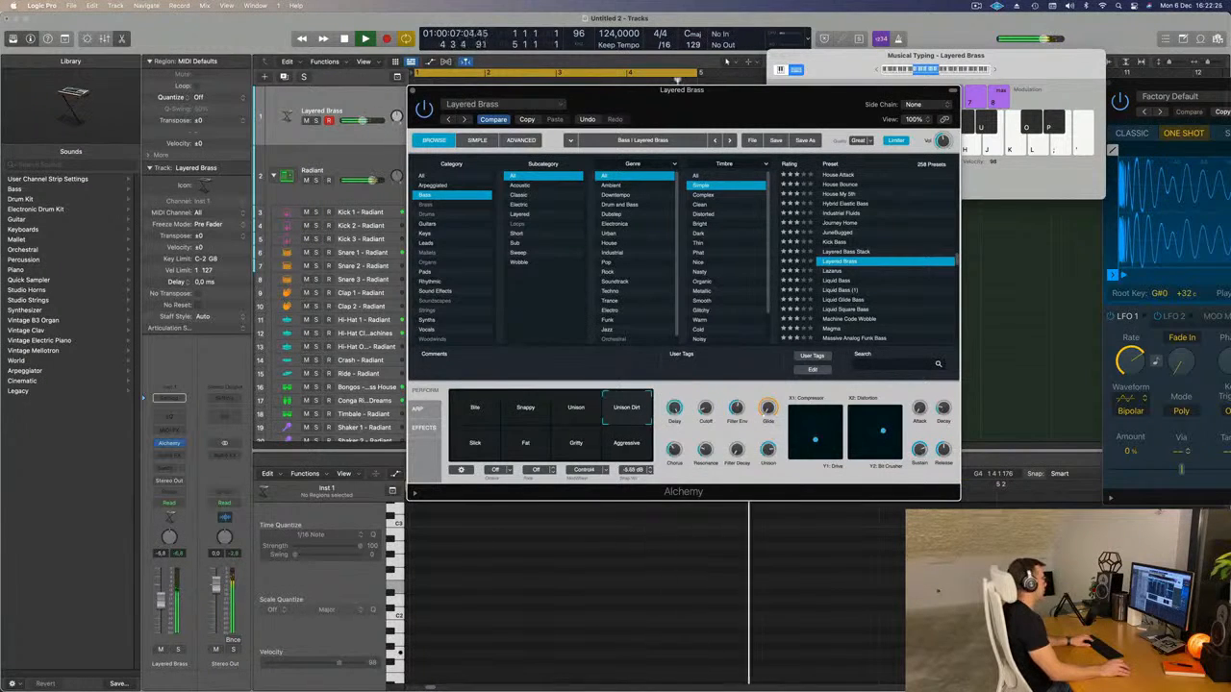
left_click_drag(161, 585, 160, 599)
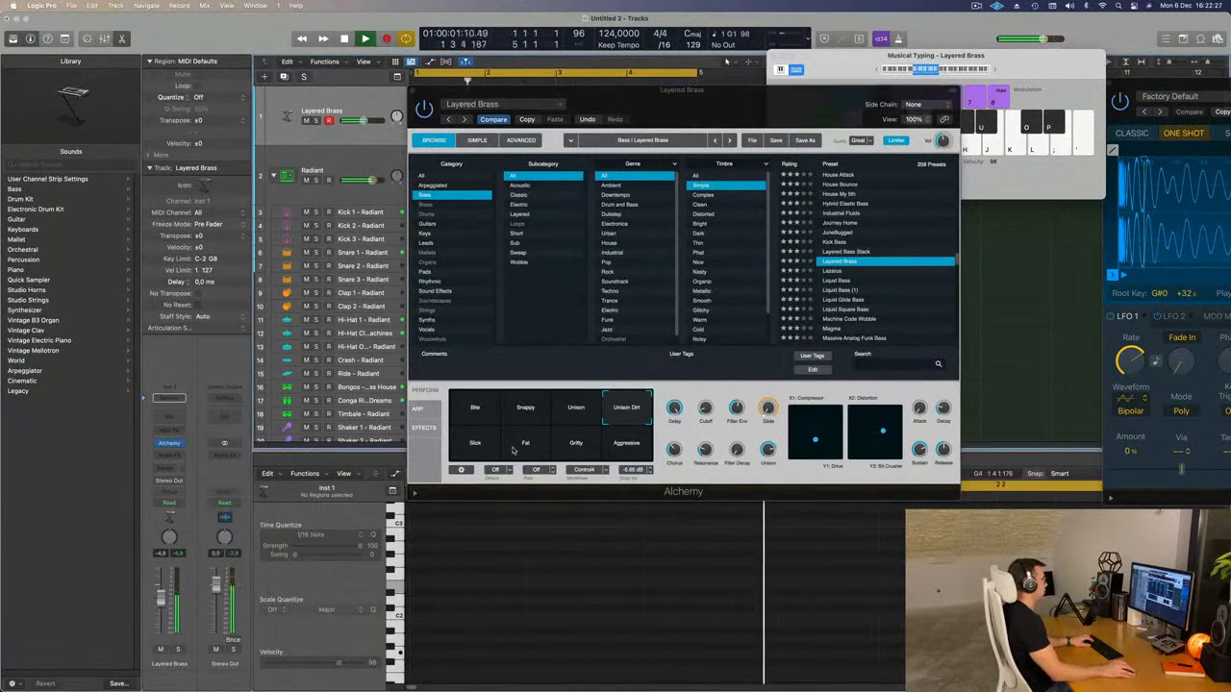
key("h")
key("j")
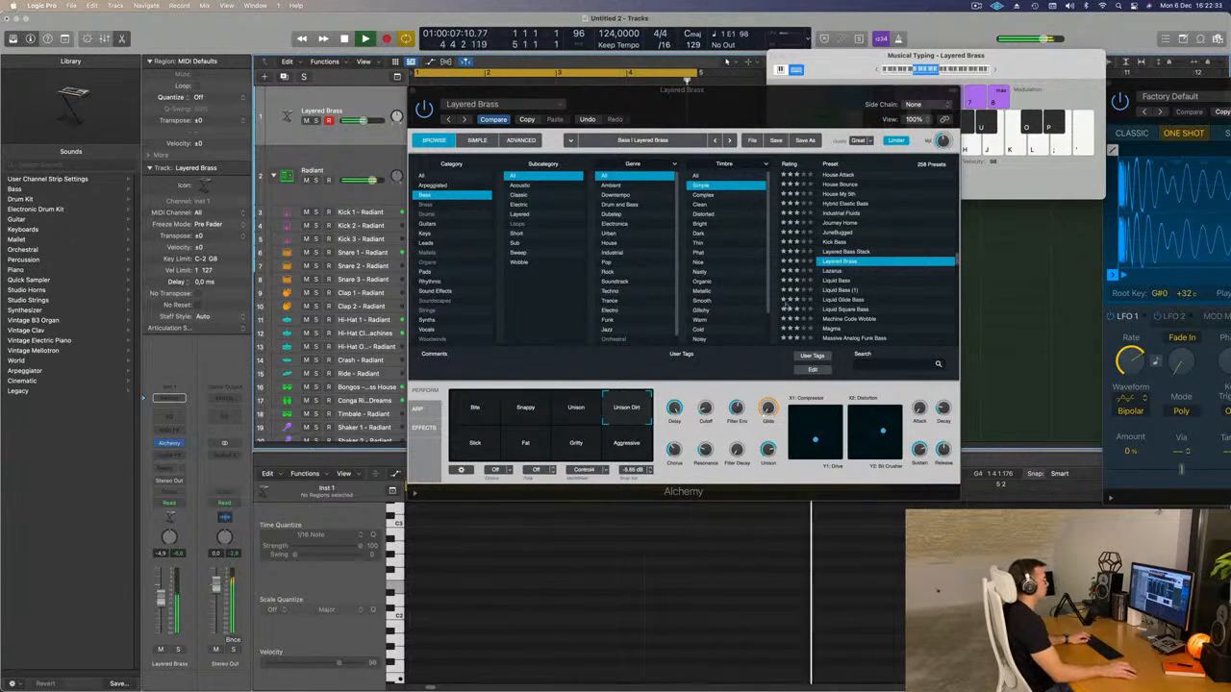
Audition the Lazarus preset with its Thick, Wide Sweep and Solid & Wide variations, lowering the track's volume to -7.0 dB.
left_click(833, 272)
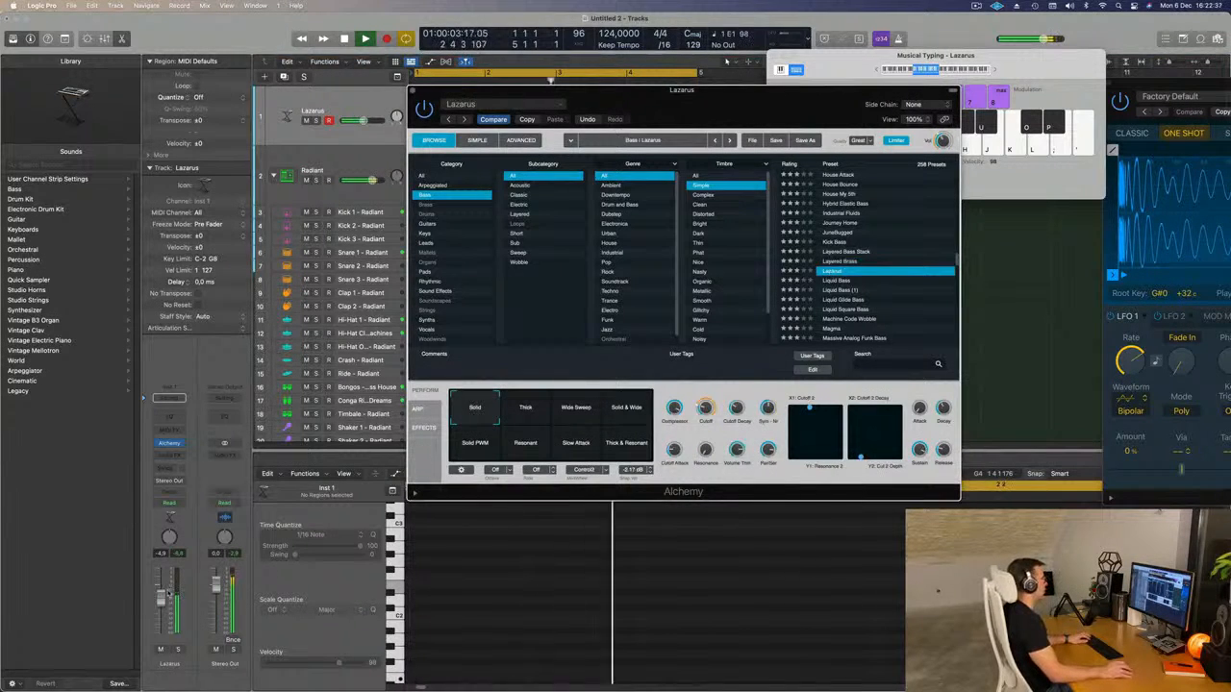
left_click(528, 414)
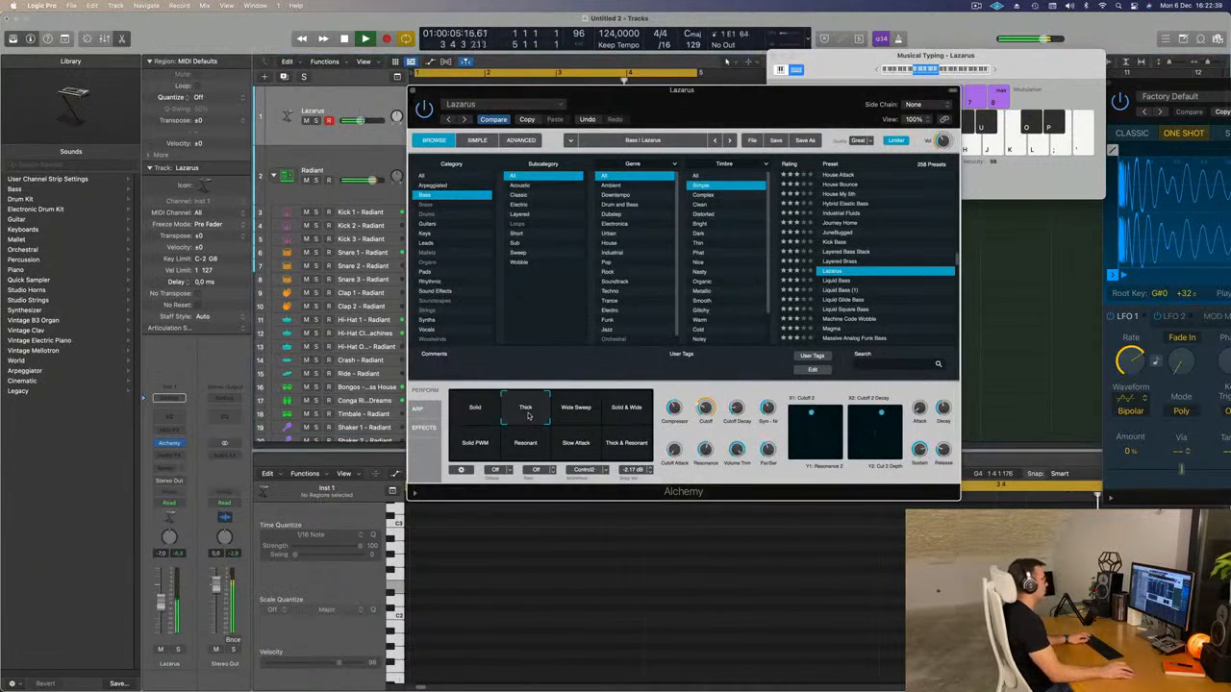
left_click(584, 413)
left_click(642, 411)
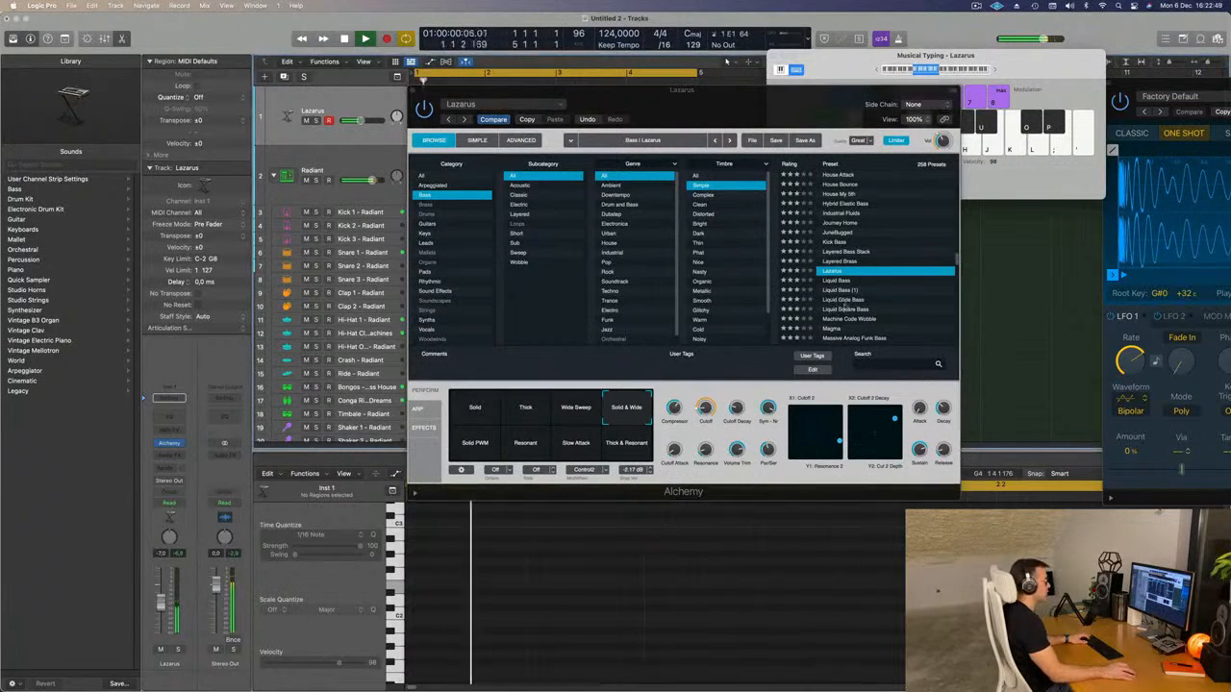
Audition the Liquid Glide Bass and Liquid Square Bass presets, raising the Musical Typing octave to C2.
left_click(842, 299)
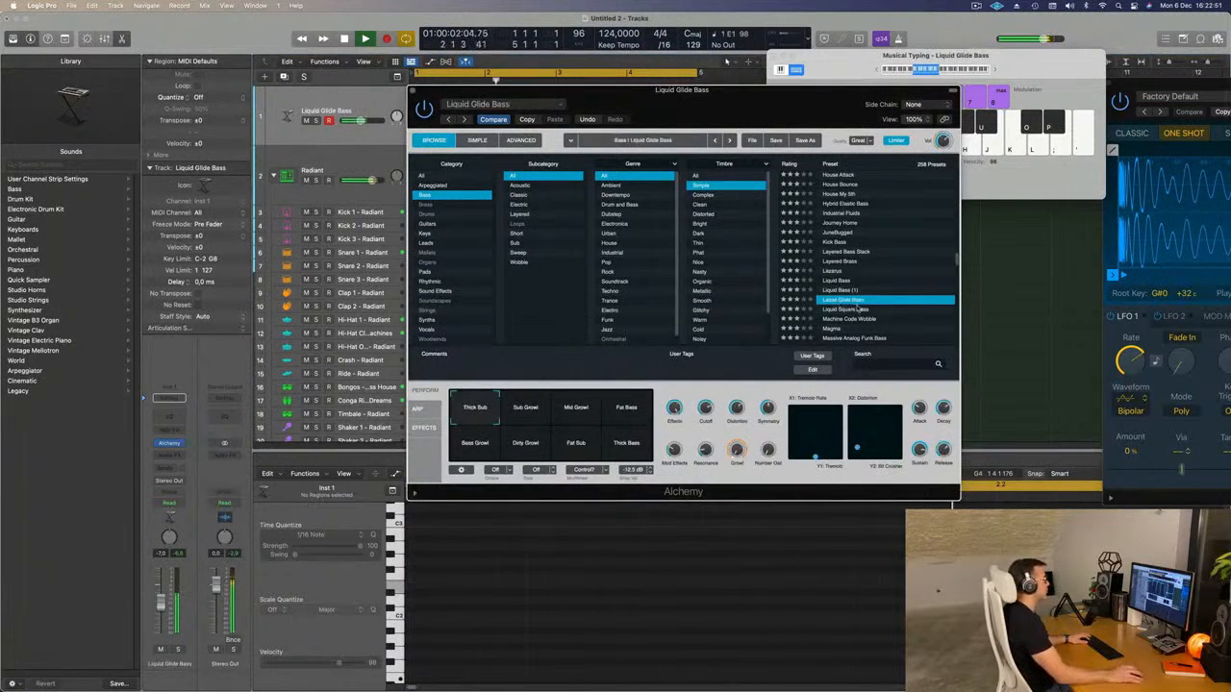
left_click(848, 309)
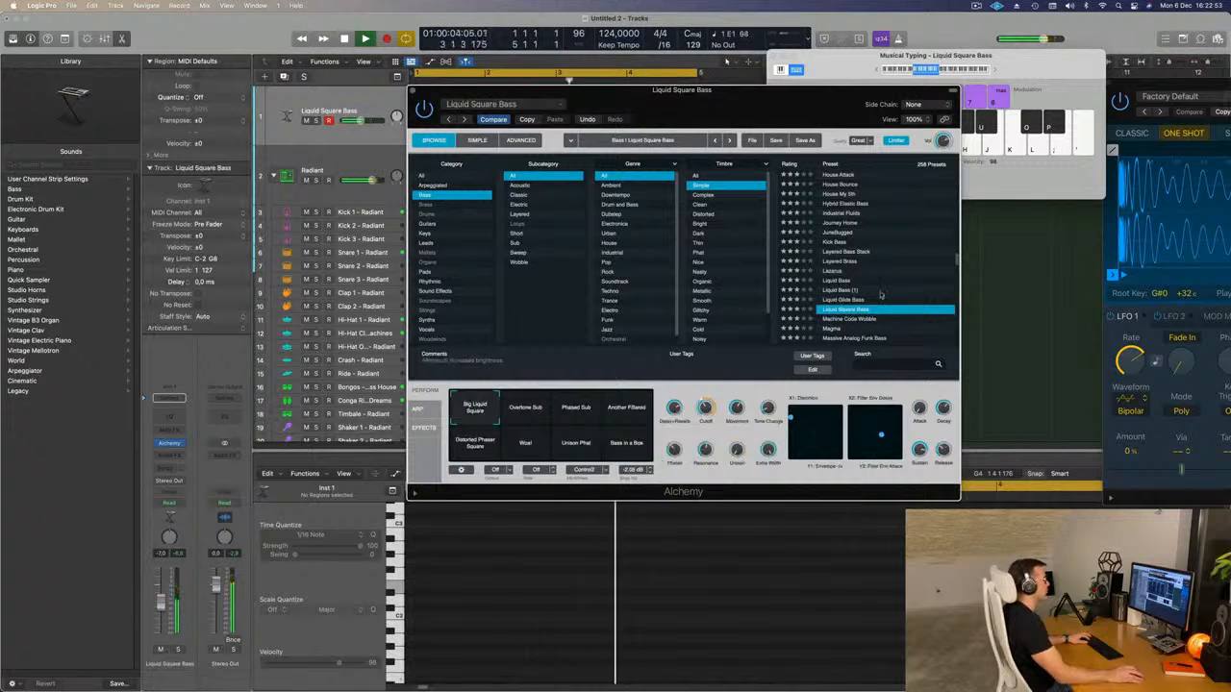
left_click(996, 72)
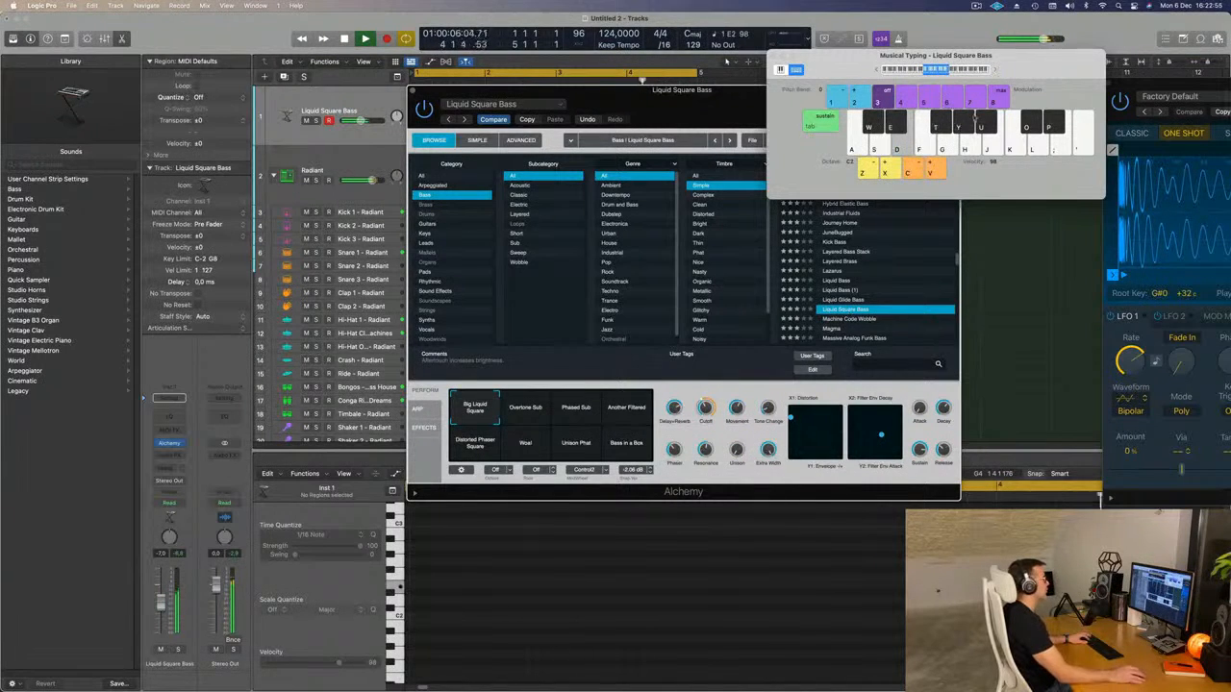
Audition the Magma and Massive Analog Funk Bass presets on the bass track.
scroll(880, 301, "down", 1)
left_click(840, 320)
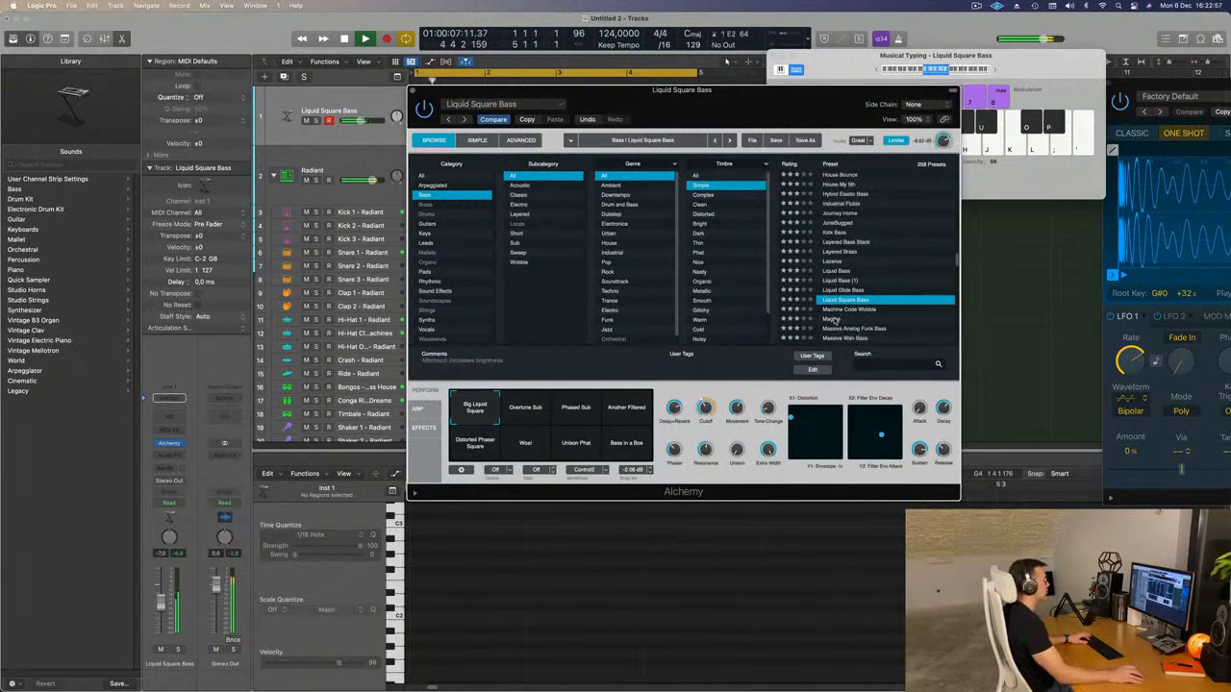
left_click(835, 319)
scroll(867, 310, "down", 3)
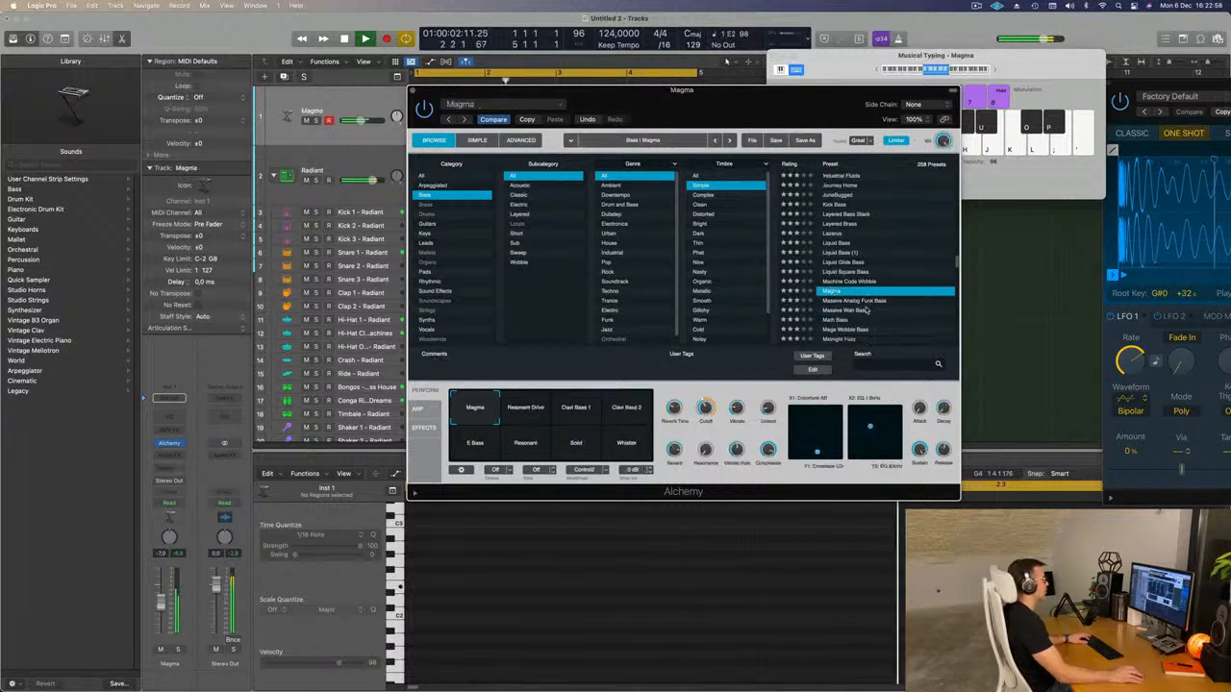
left_click(854, 302)
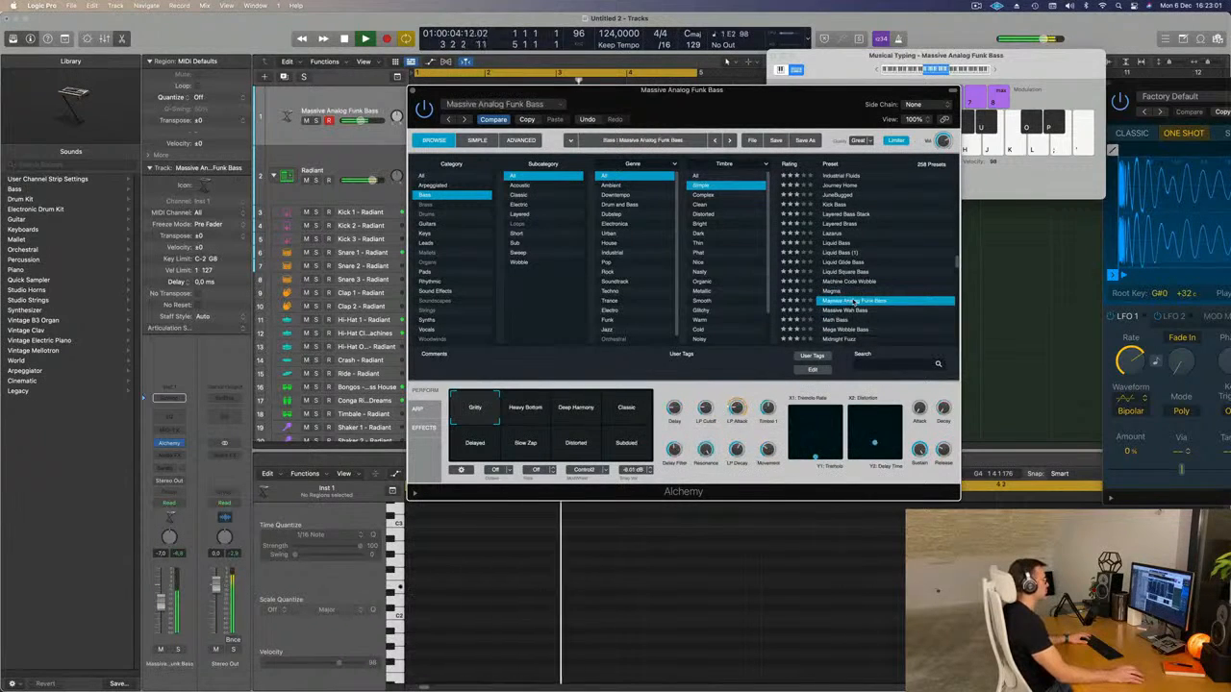
scroll(854, 302, "down", 3)
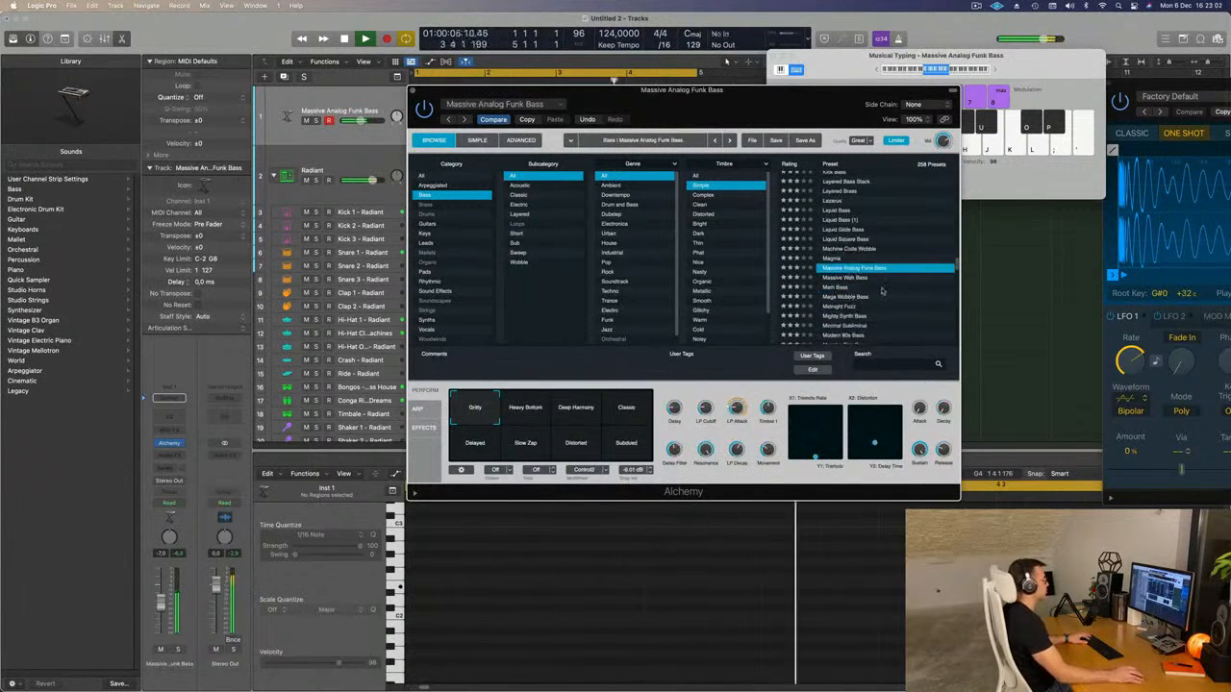
Load the Math Bass preset and compare its Dry, Resonant 1, Rounded 1 and Wet variations.
left_click(832, 286)
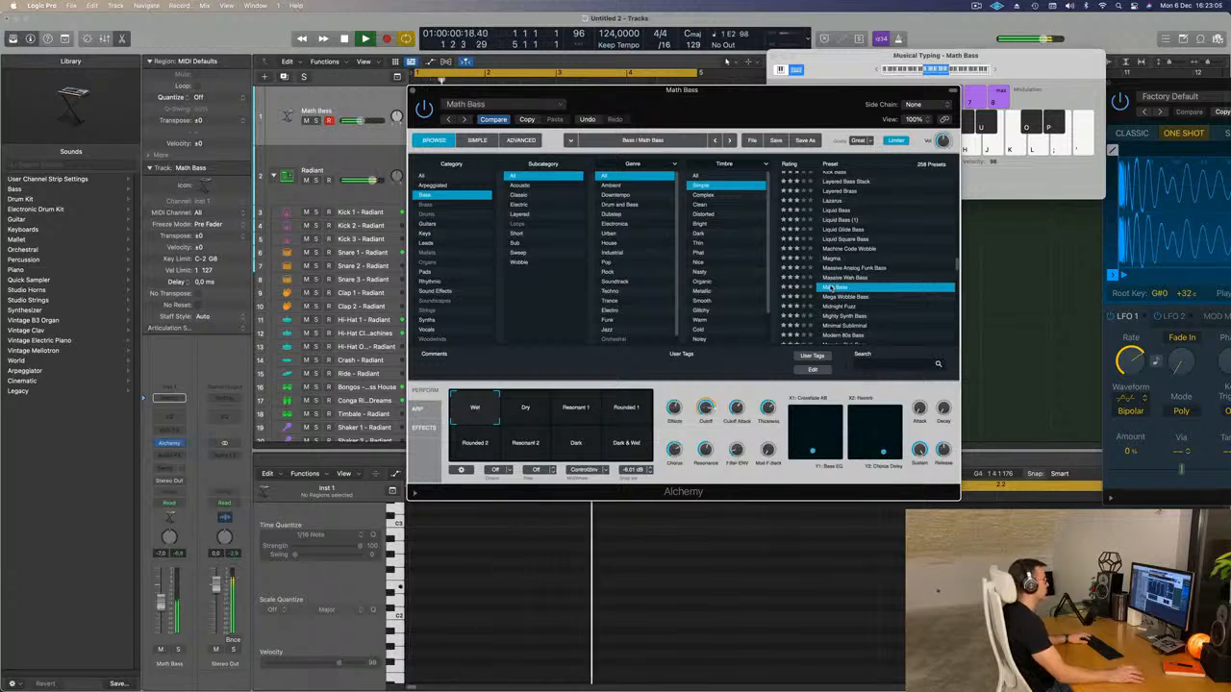
left_click(525, 407)
left_click(577, 410)
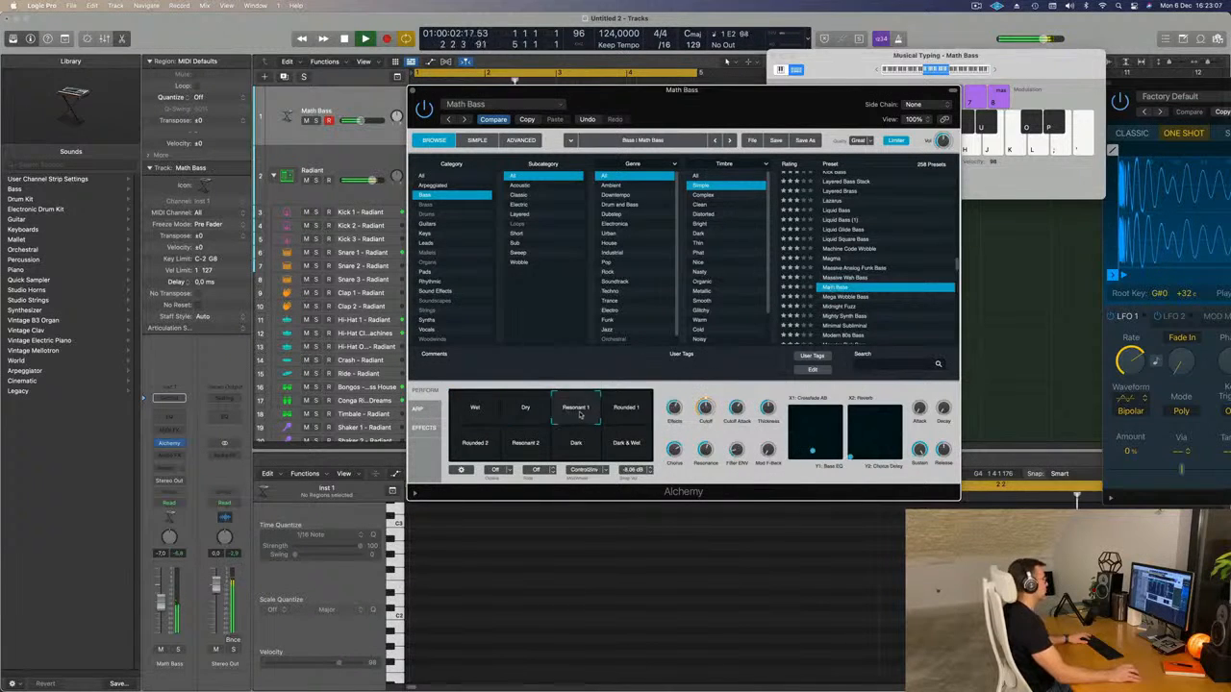
left_click(616, 415)
left_click(474, 406)
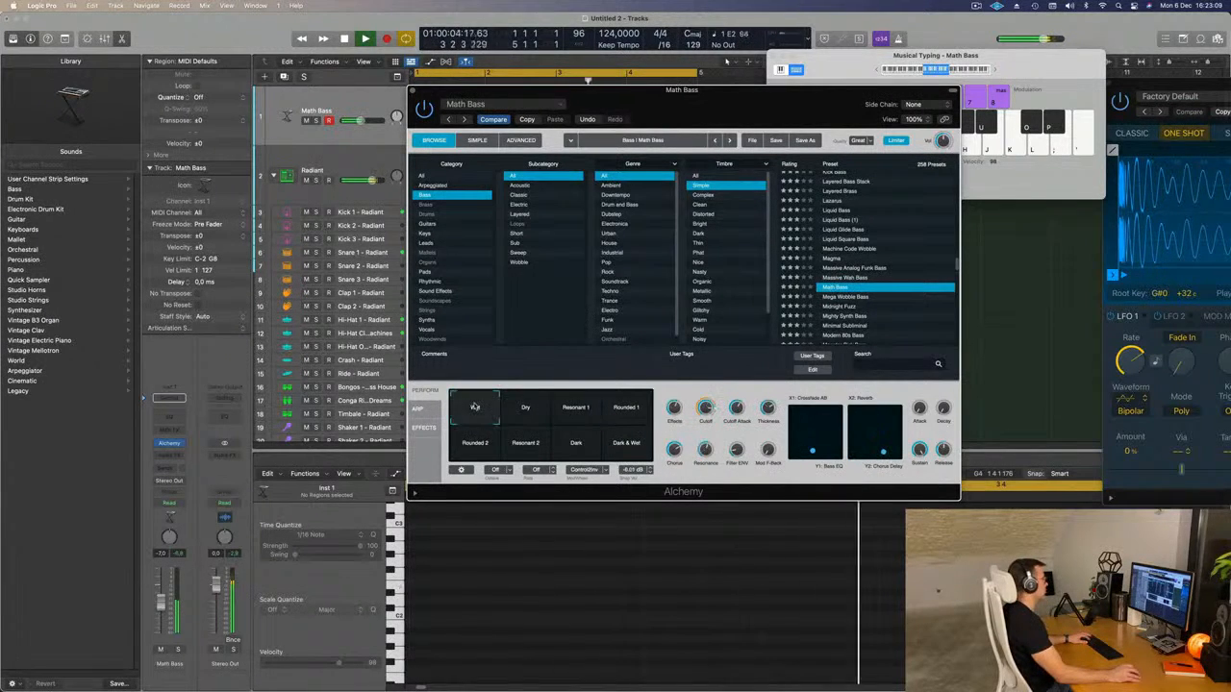
Audition Mighty Synth Bass, then Minimal Subliminal with its Steady, Thick and Rich Bass variations.
scroll(847, 301, "down", 2)
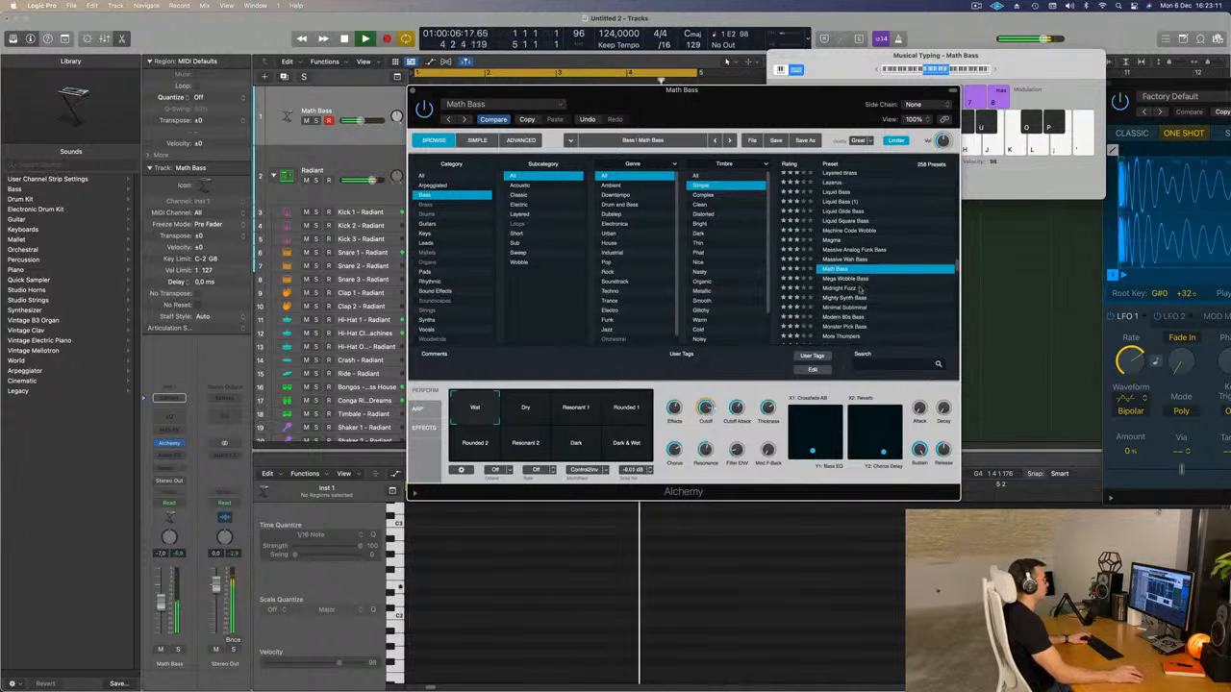
left_click(854, 298)
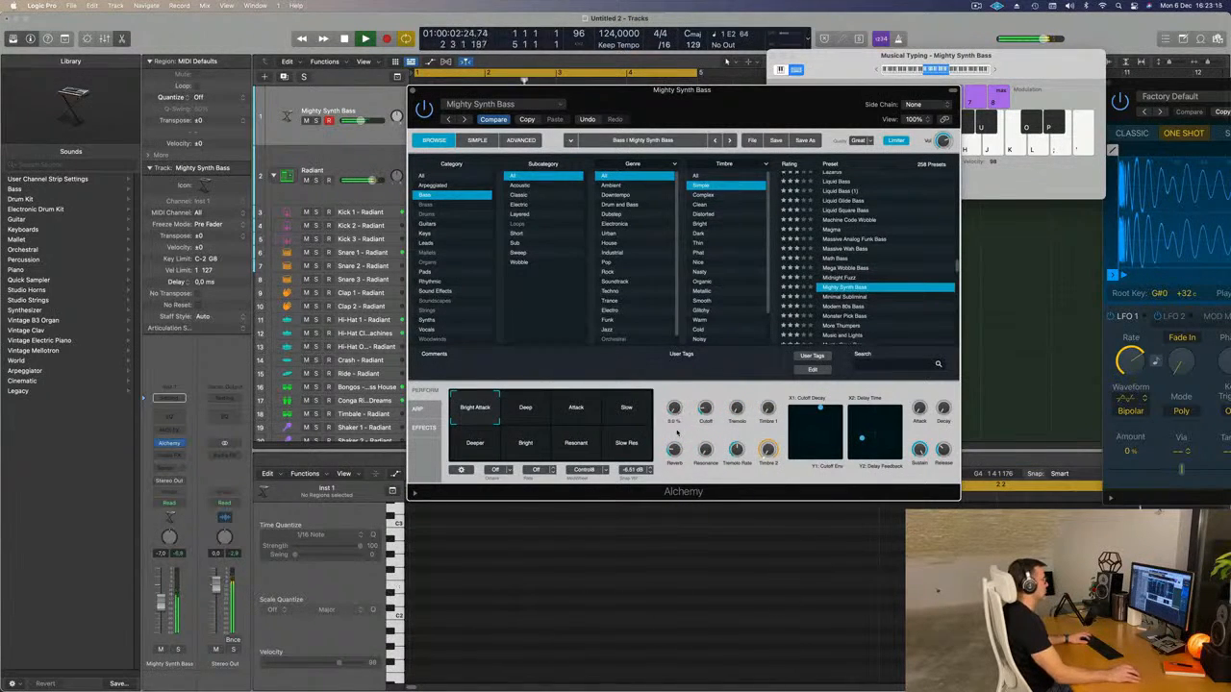
left_click(850, 298)
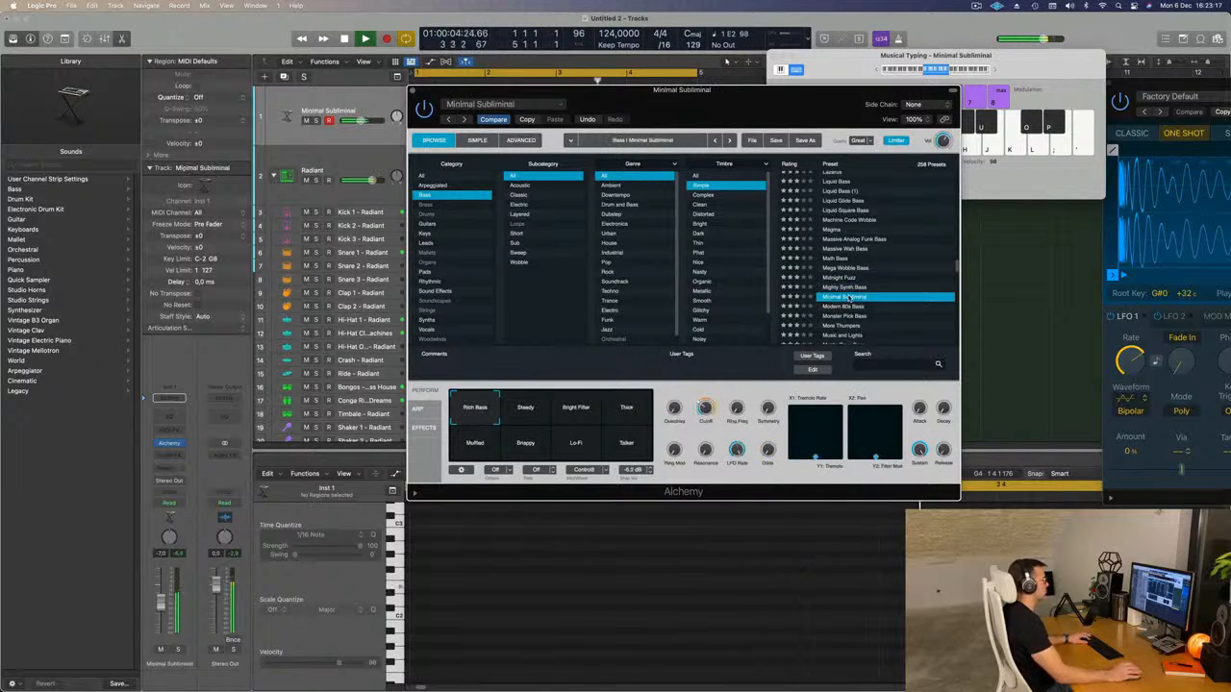
left_click(524, 411)
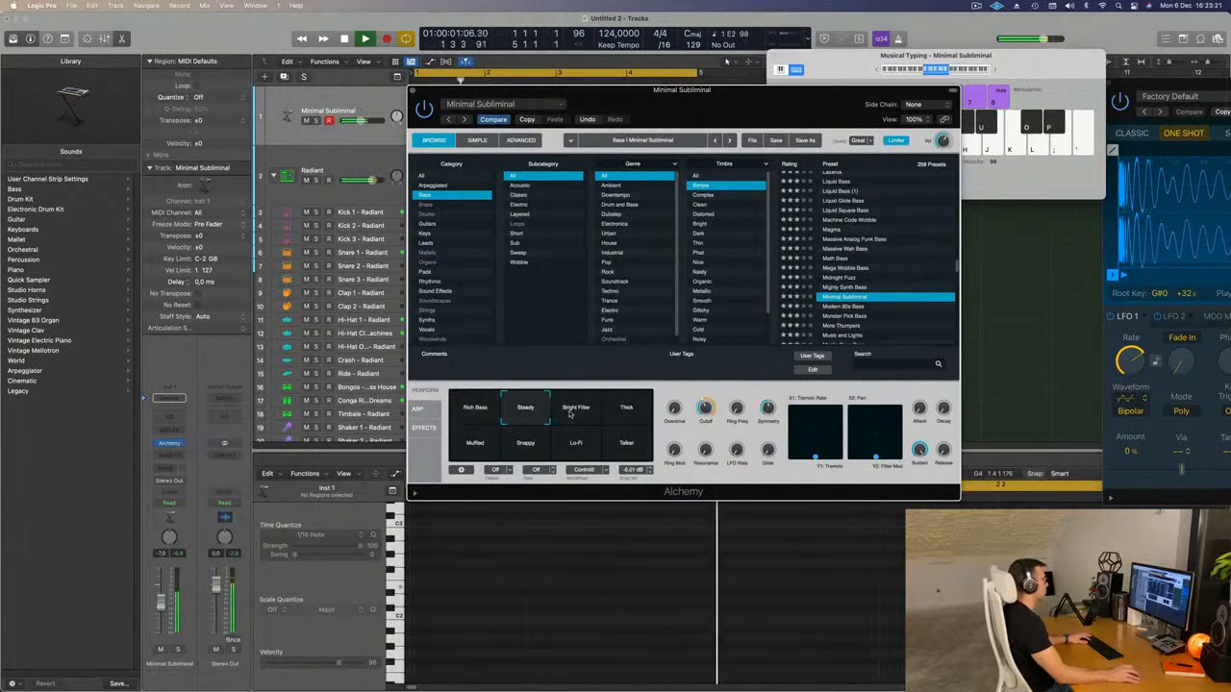
left_click(635, 409)
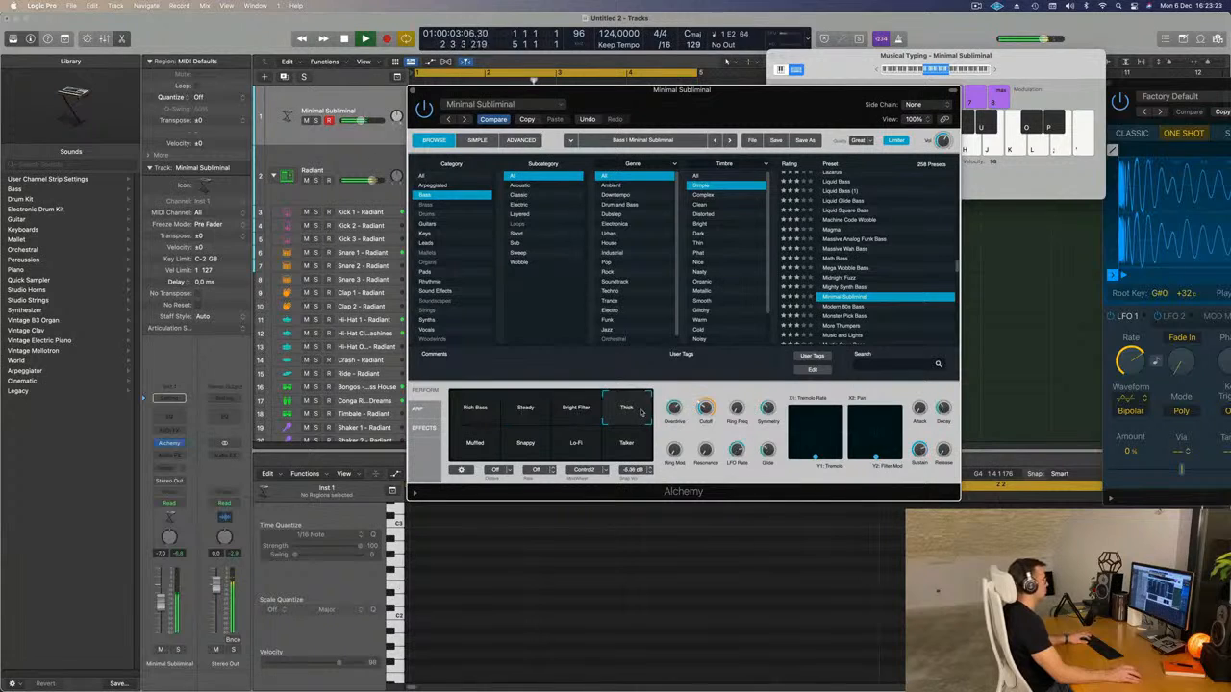
left_click(1052, 75)
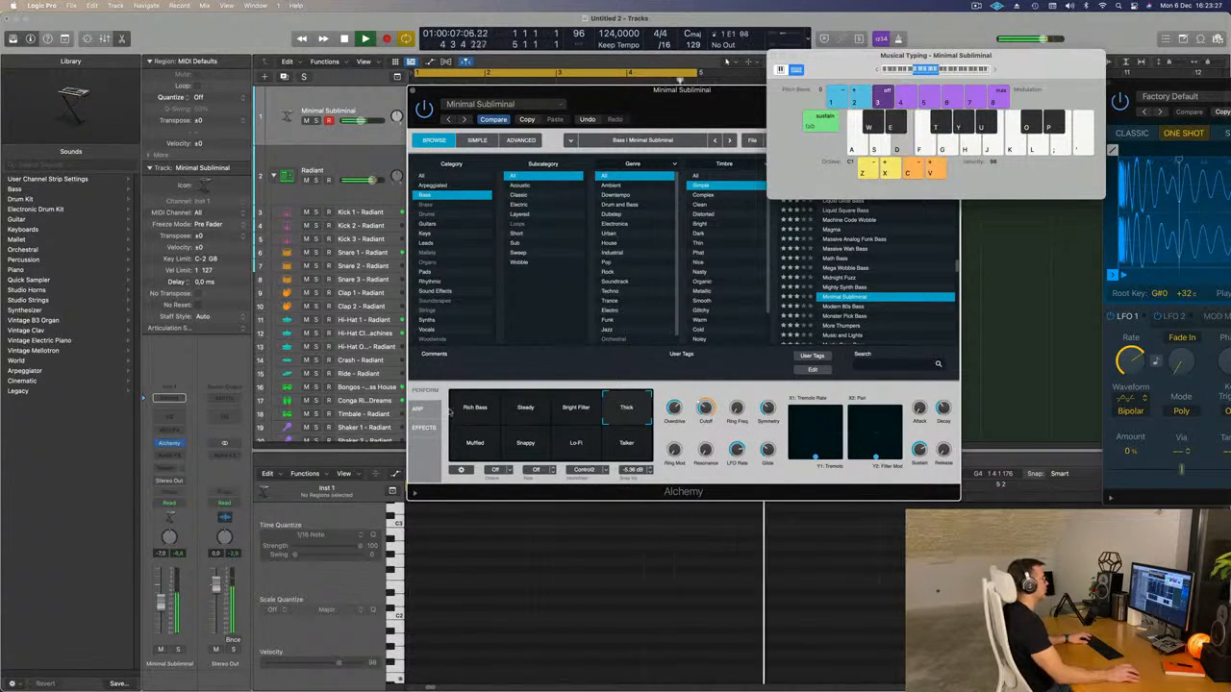
left_click(475, 407)
Audition the Modern 80s Bass and Monster Pick Bass presets and load More Thumpers.
scroll(846, 295, "down", 2)
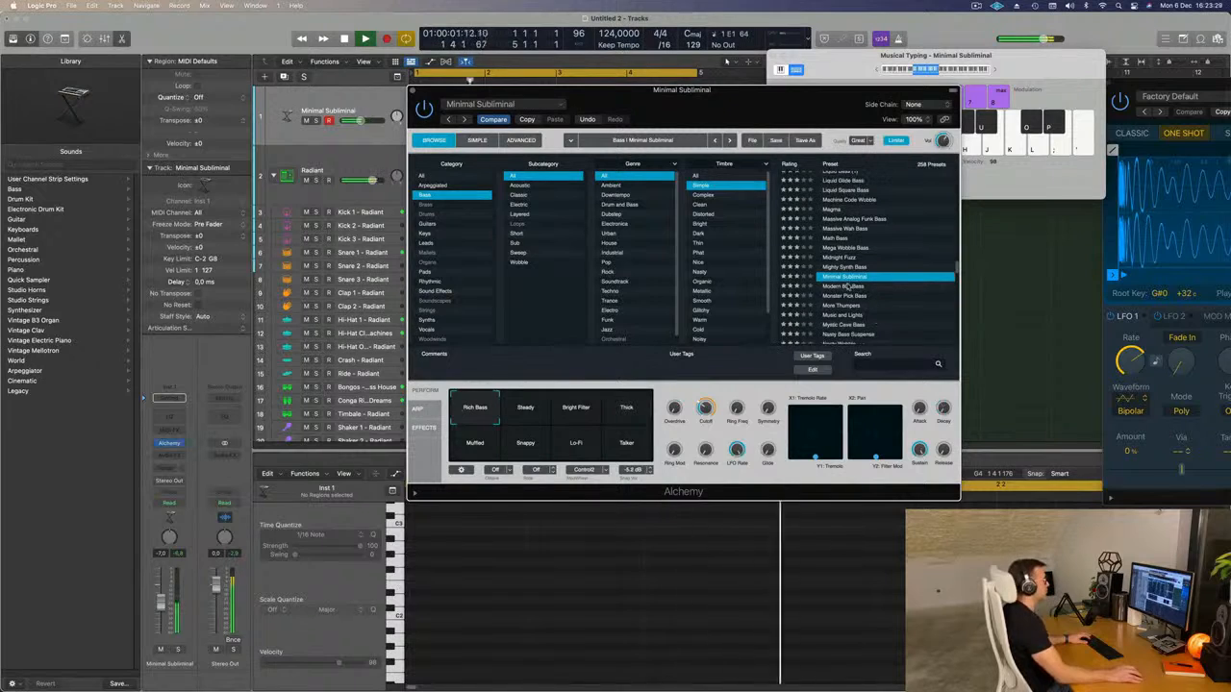
left_click(850, 286)
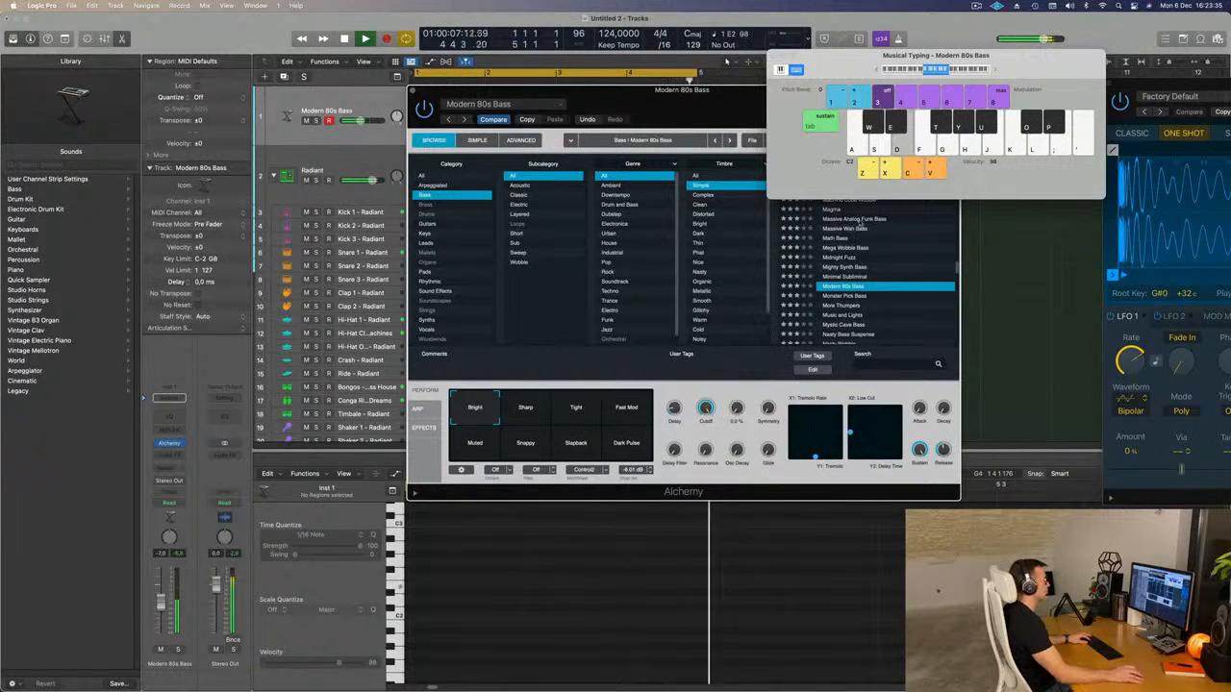
left_click(850, 298)
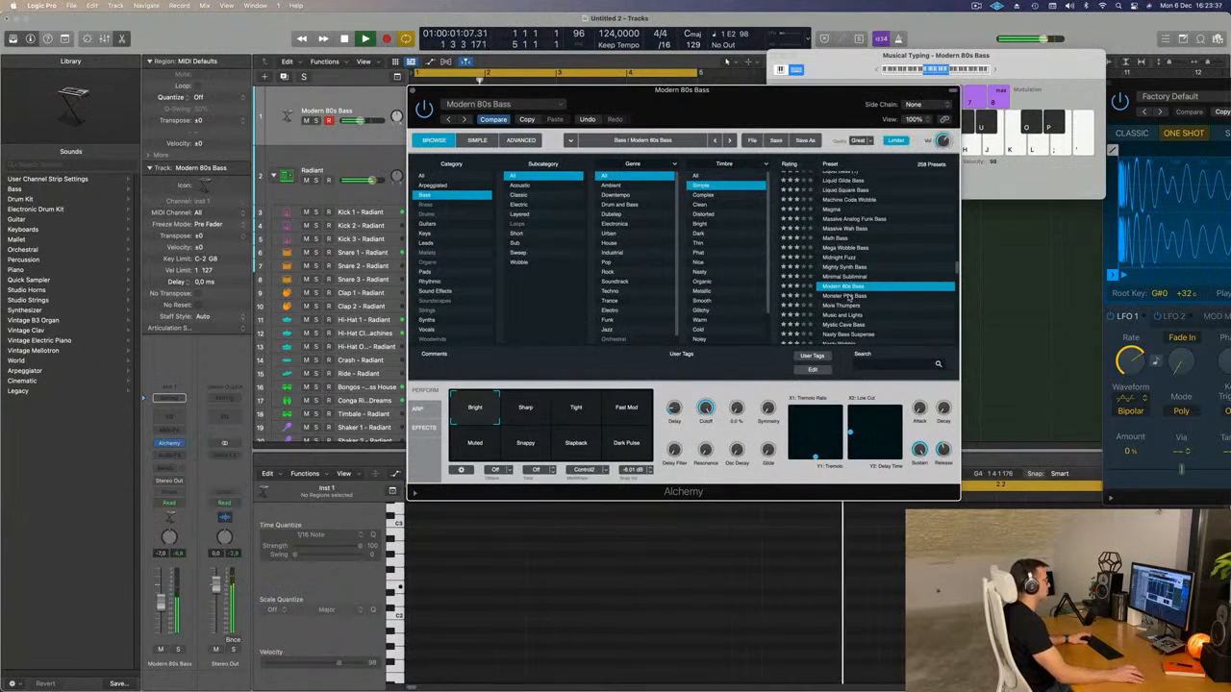
left_click(850, 297)
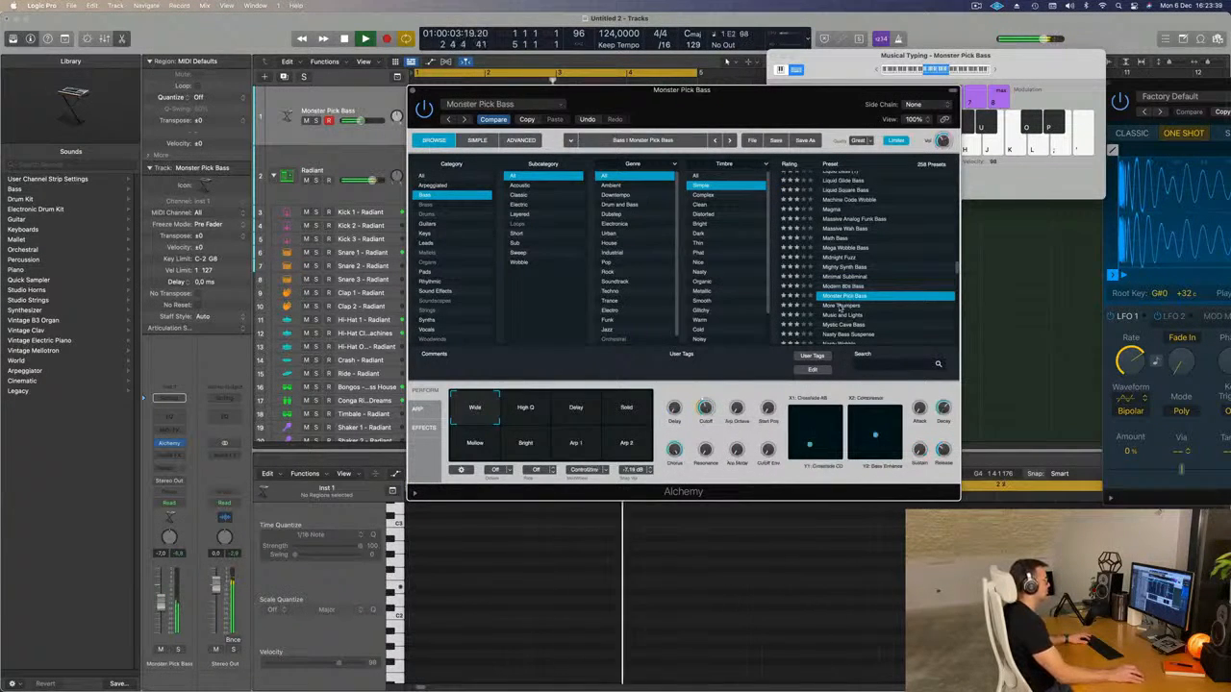
left_click(842, 305)
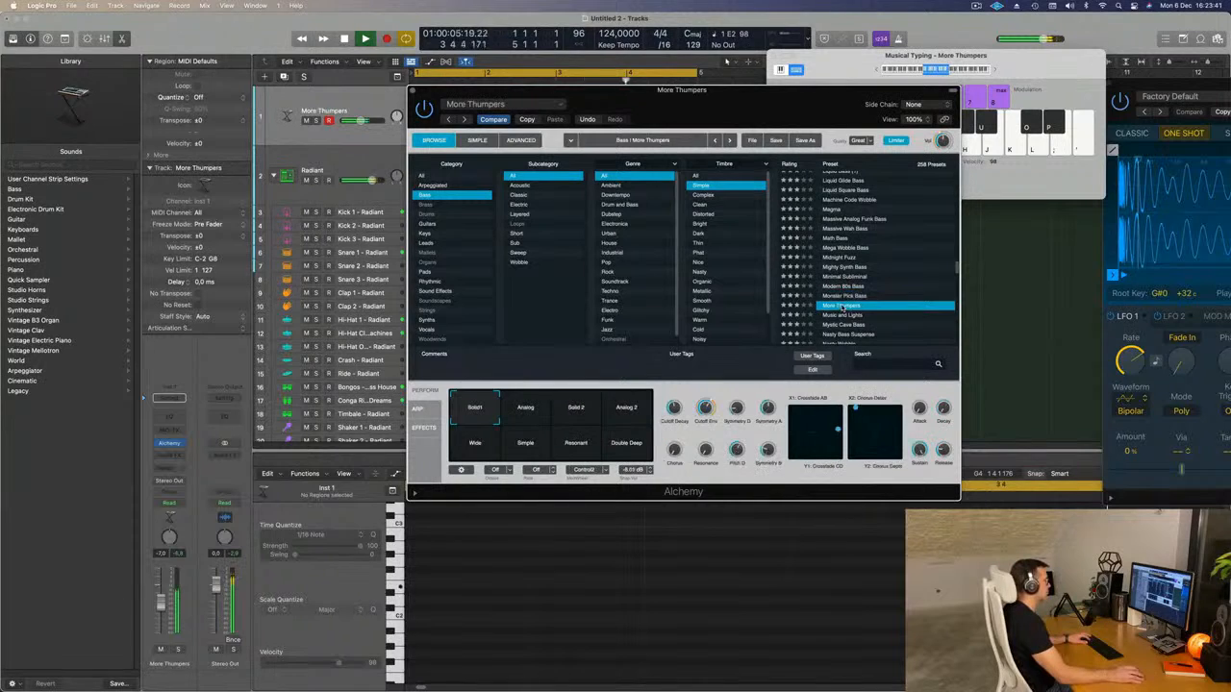
Compare the Analog, Solid 2, Analog 2, Wide, Simple and Resonant variations of More Thumpers.
left_click(524, 408)
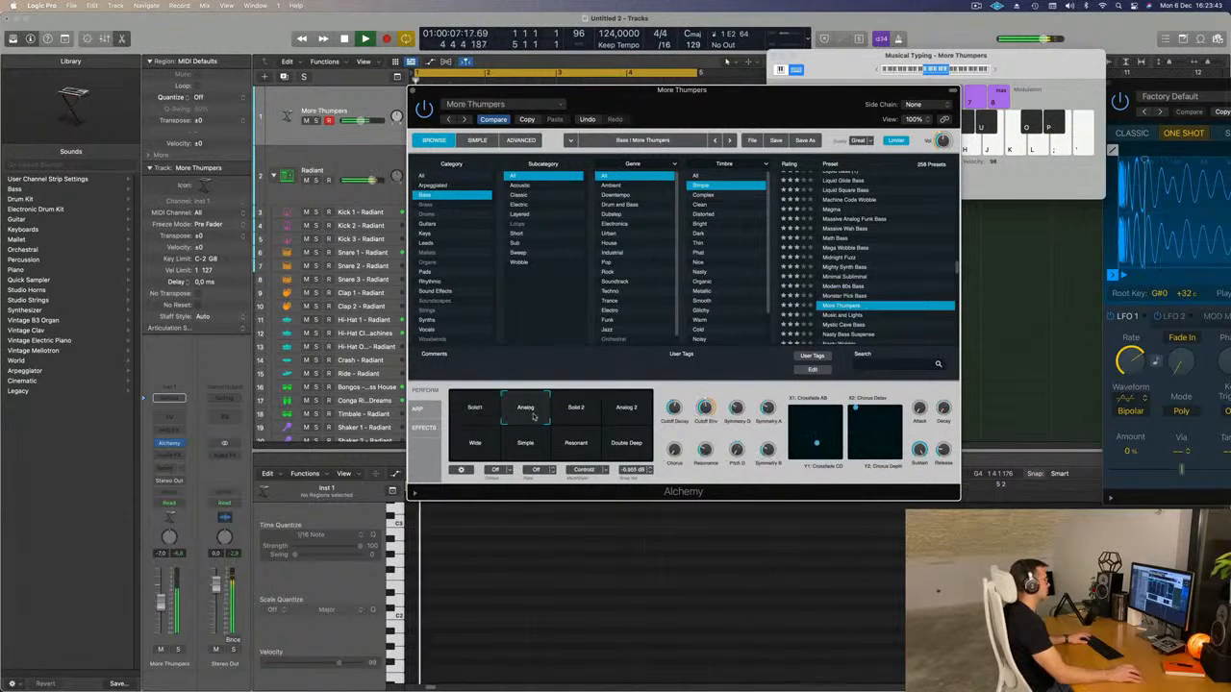
left_click(570, 413)
left_click(626, 409)
left_click(475, 447)
left_click(521, 448)
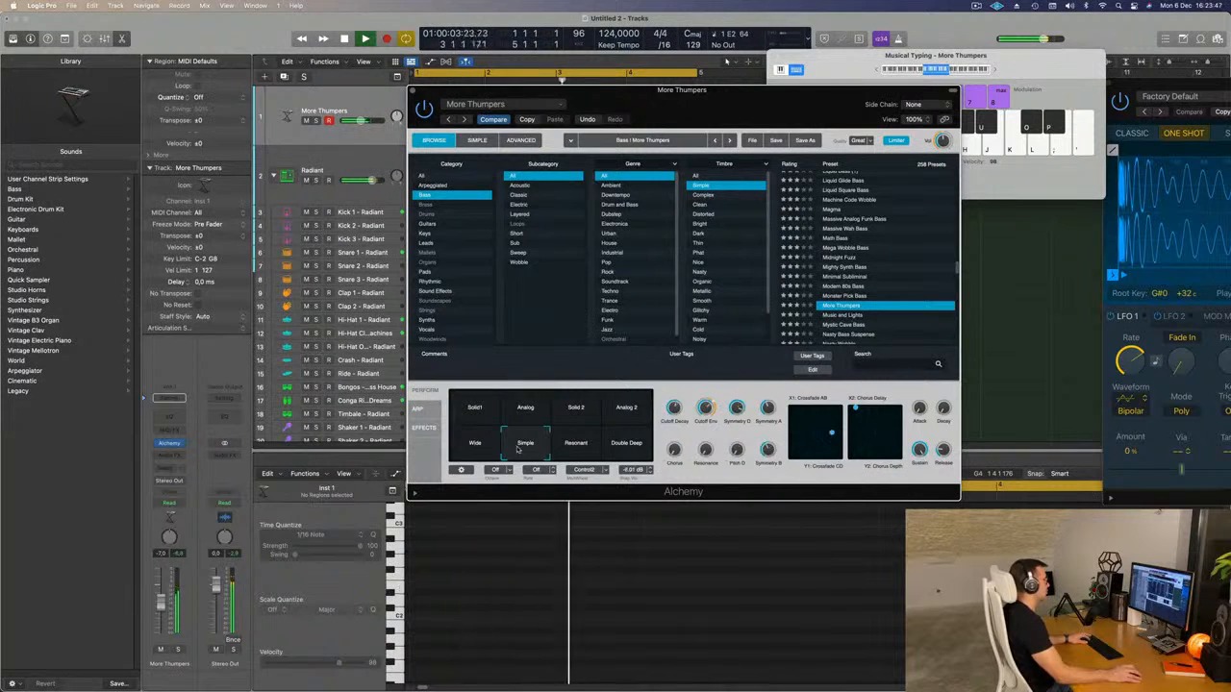
left_click(573, 447)
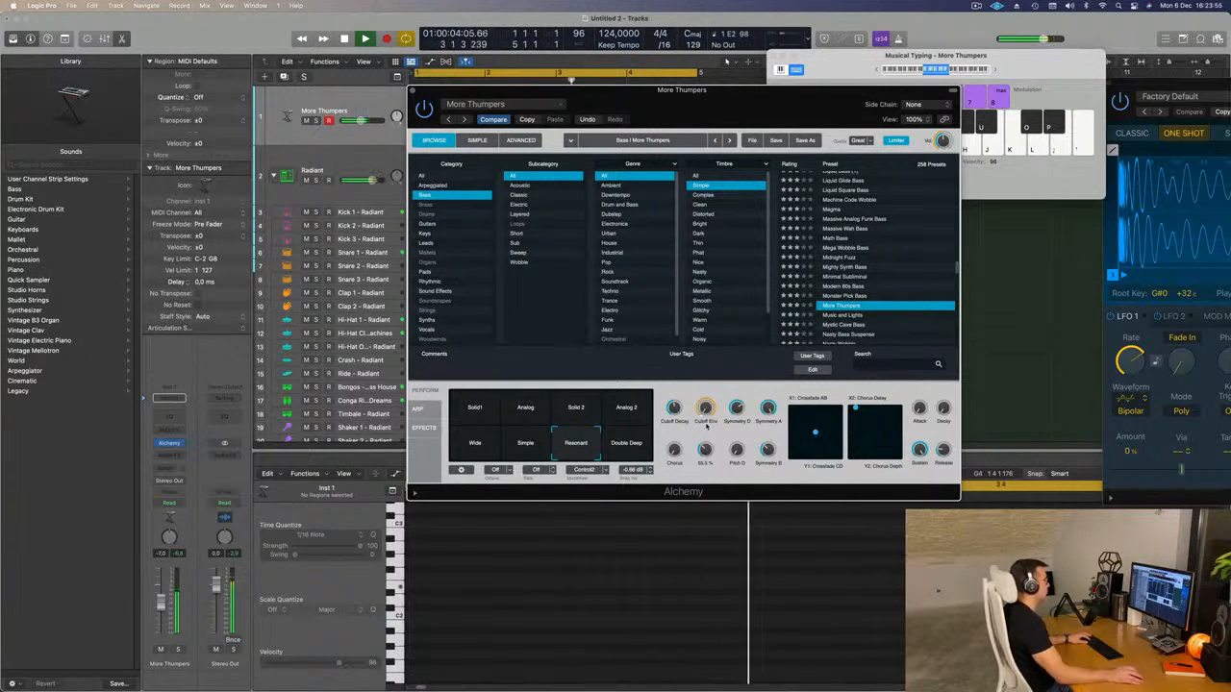
Audition the Music and Lights, Mystic Cave Bass, Nasty Bass Suspense and Nasty Wobble presets on the bass track.
left_click(855, 315)
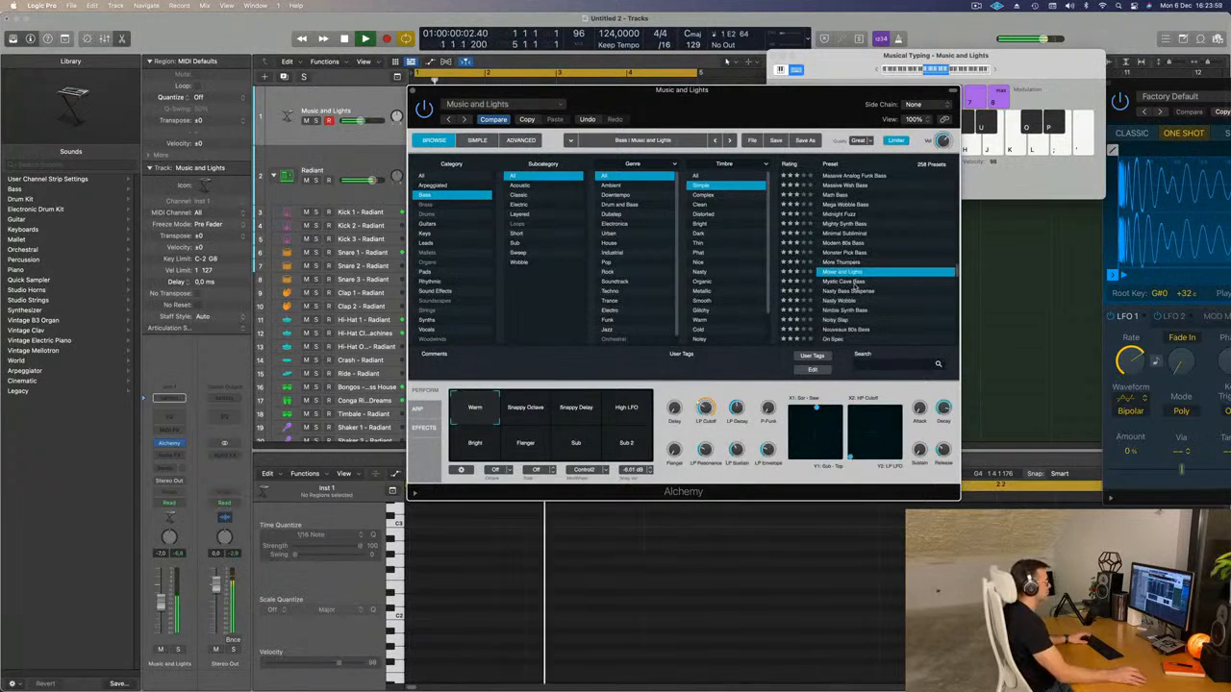
left_click(855, 282)
left_click(842, 292)
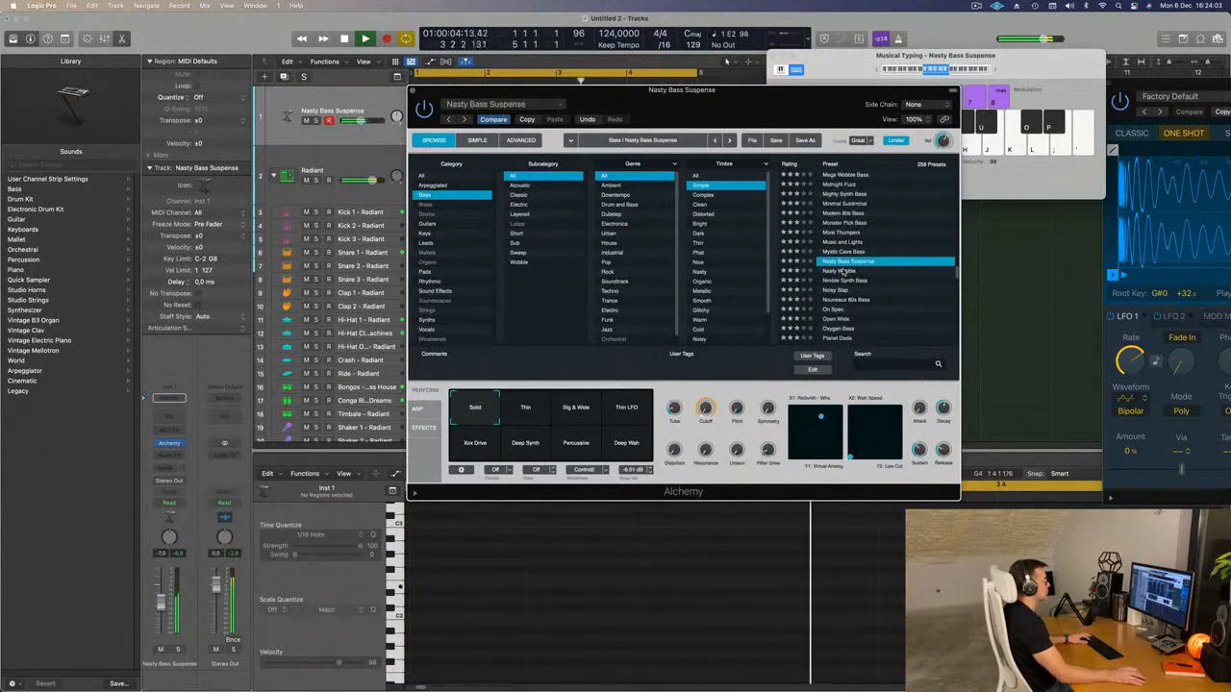
left_click(842, 271)
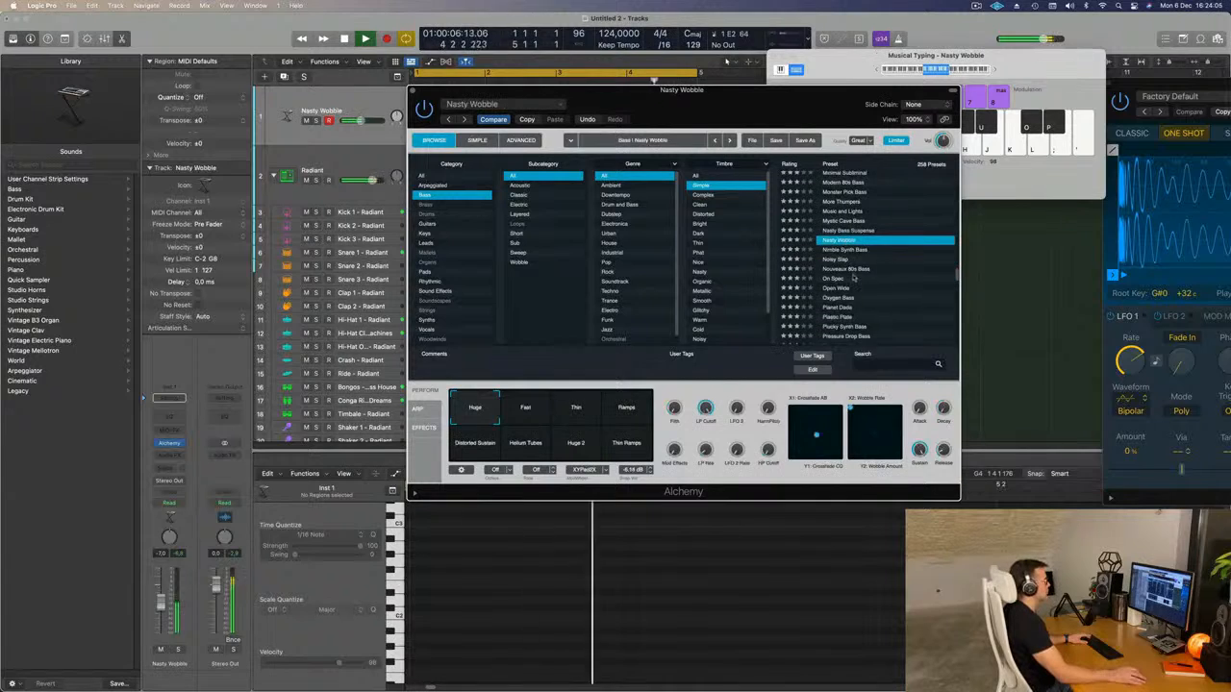
Audition the Noisy Slap, Nouveaux 80s Bass, On Spec and Open Wide presets on the bass track.
left_click(838, 260)
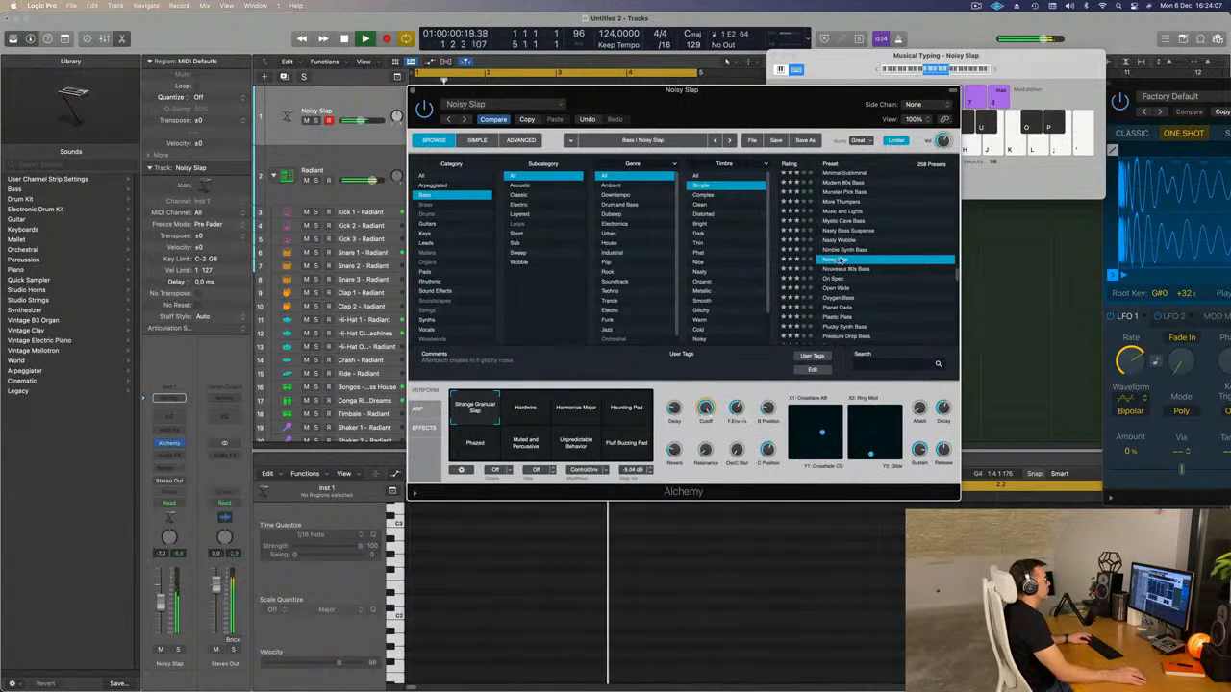
left_click(843, 270)
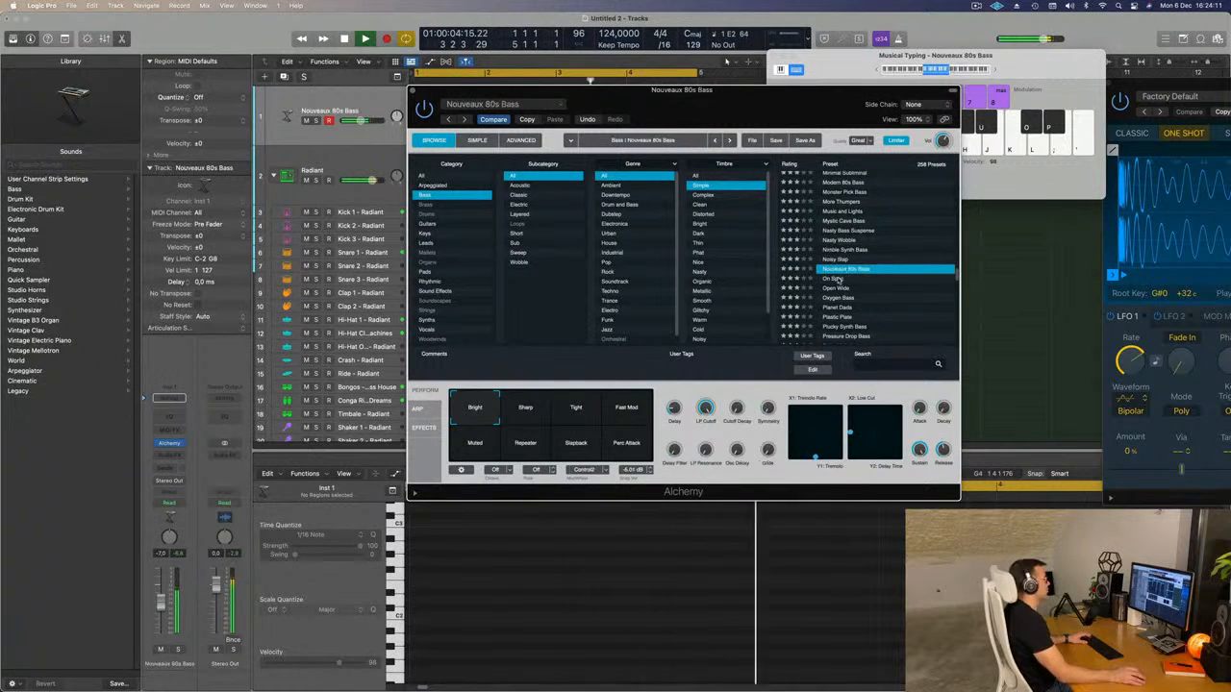
left_click(839, 279)
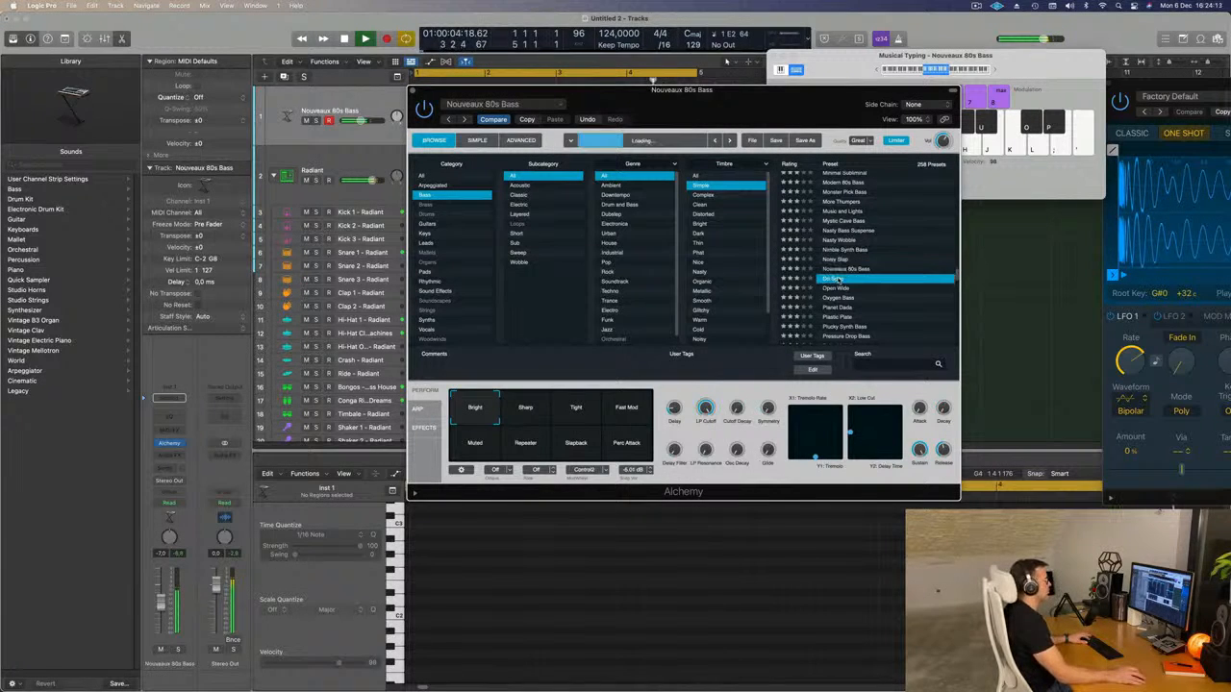
left_click(837, 288)
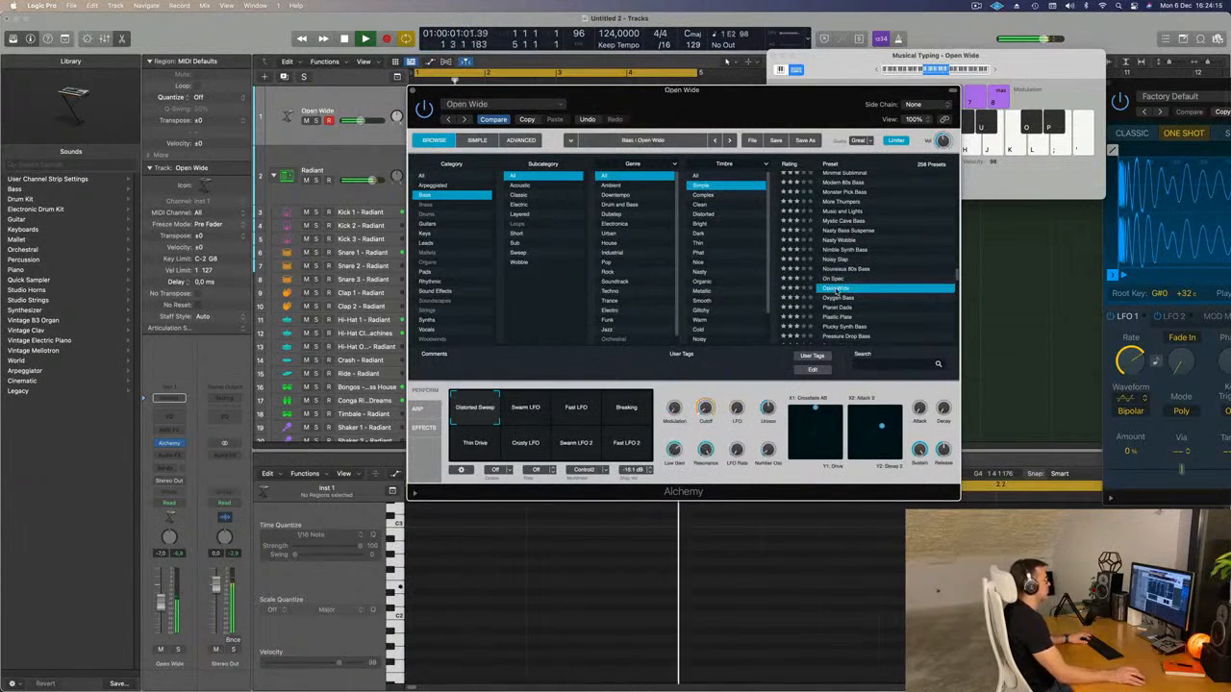
Load the Plucky Synth Bass preset and record one bar of five repeated E2 notes on the bass track.
scroll(851, 290, "down", 2)
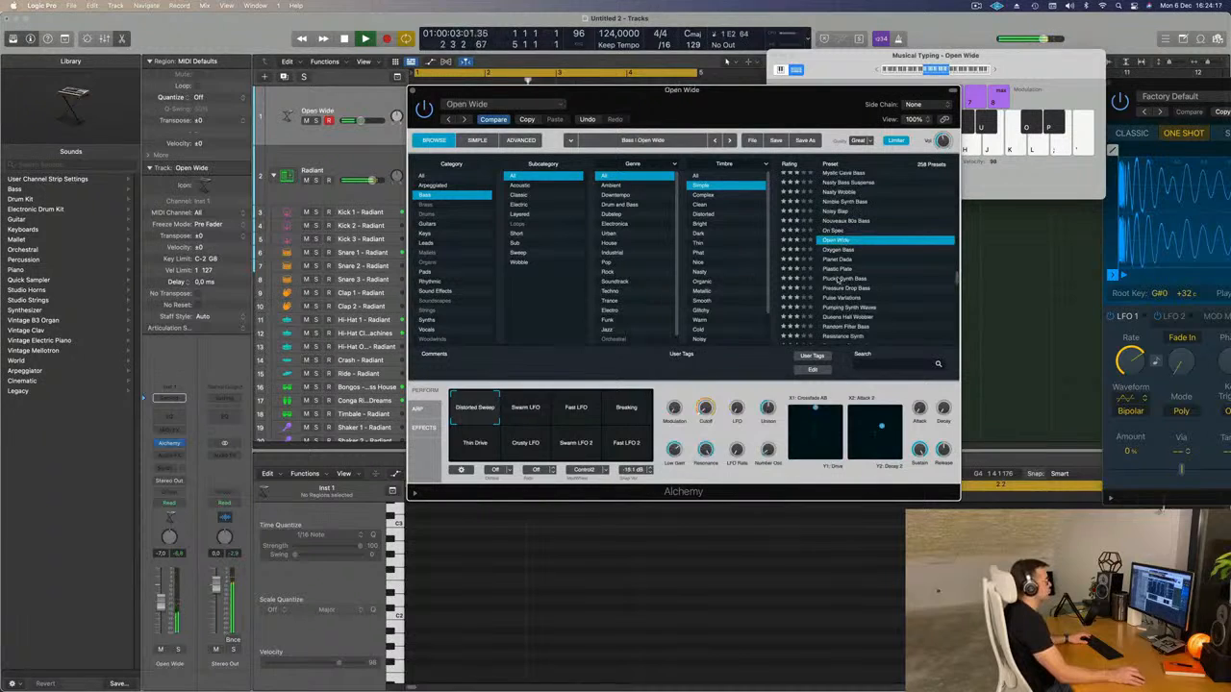
left_click(838, 279)
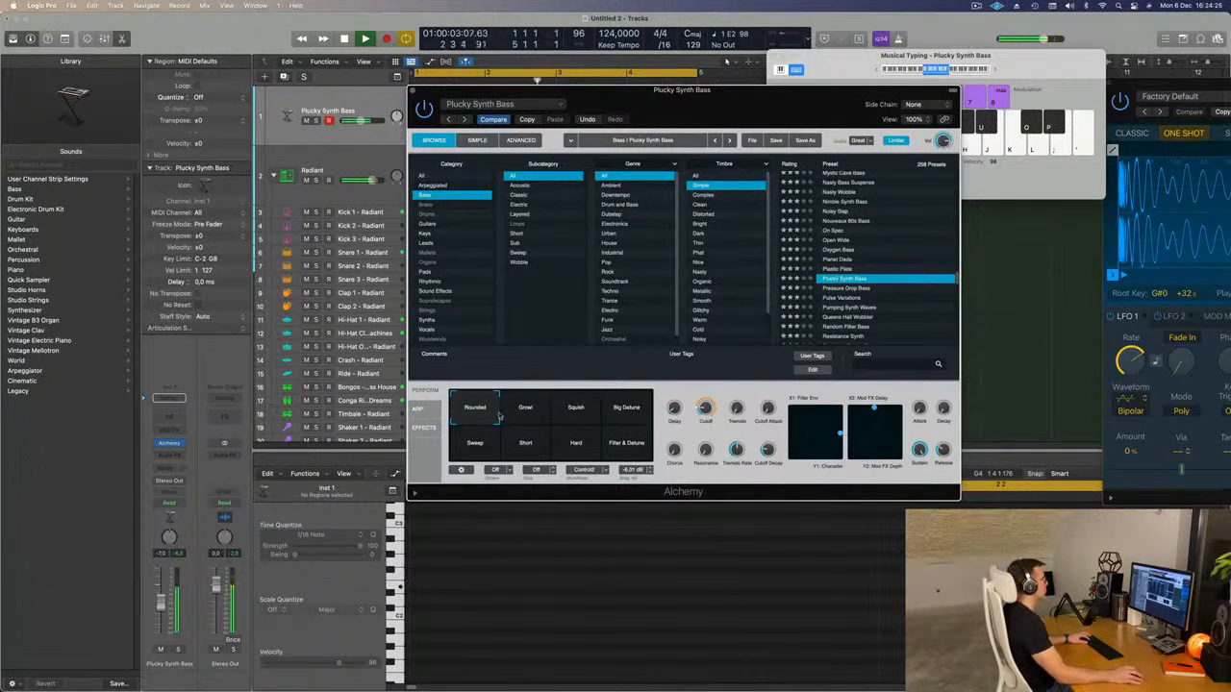
left_click_drag(737, 99, 845, 199)
key("r")
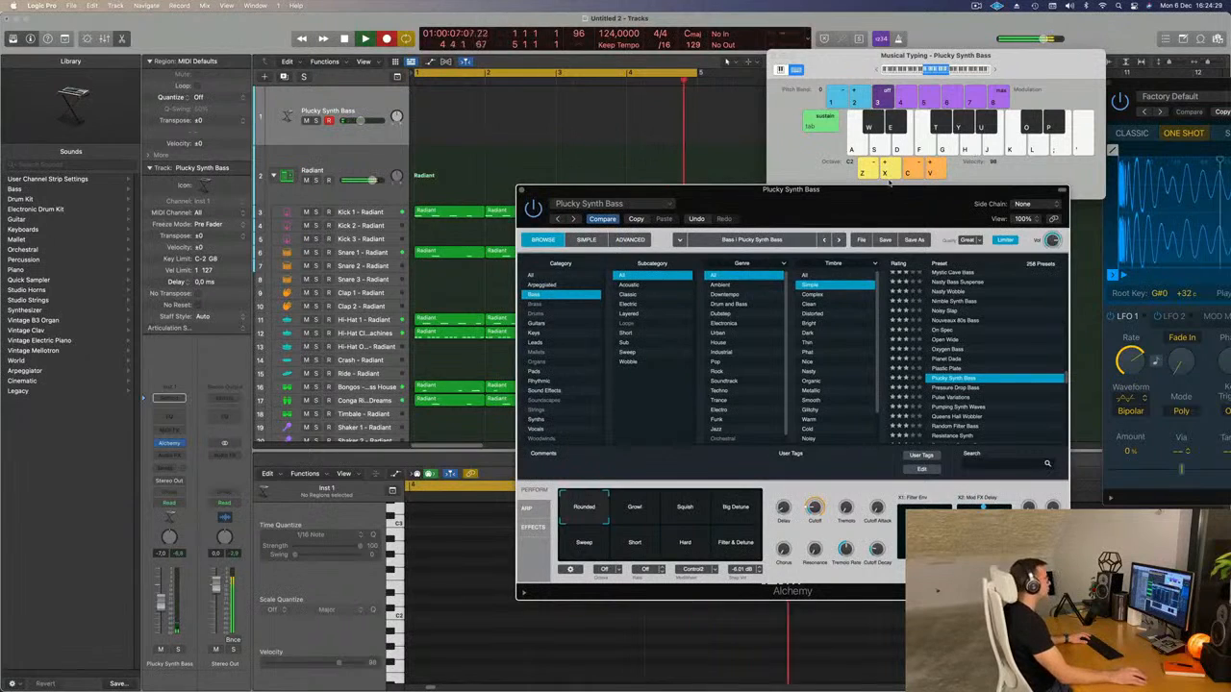
key("d")
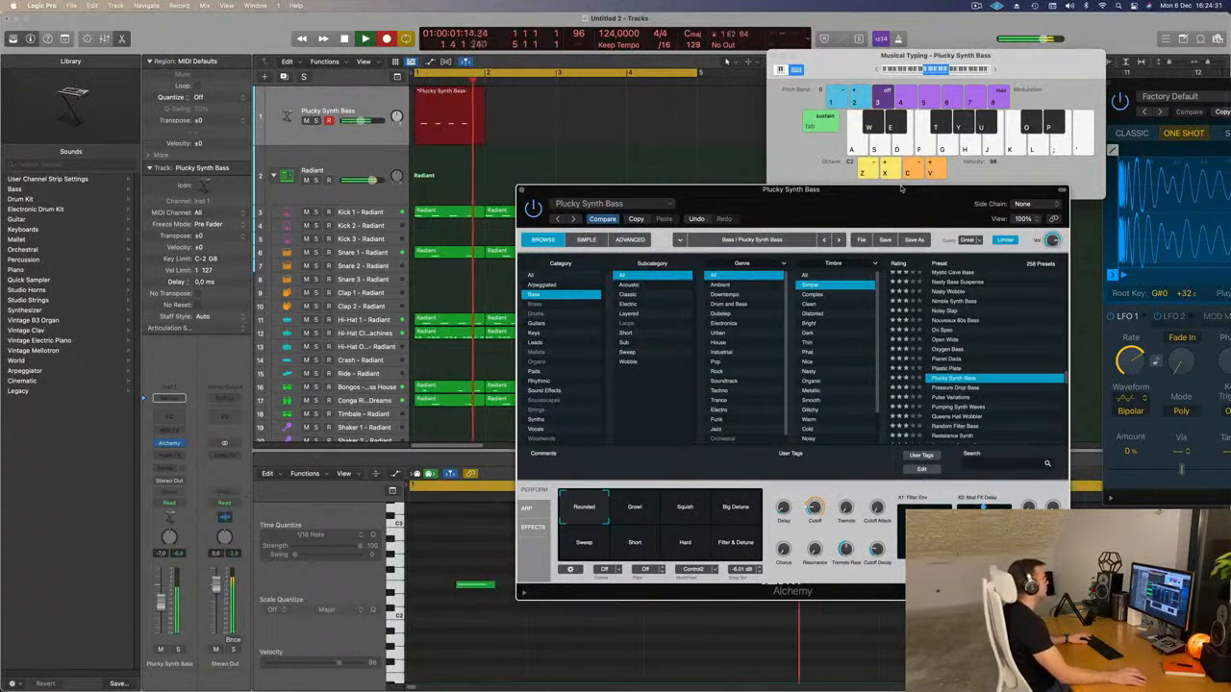
key("space")
Quantize all notes of the recorded bass region to 1/16 notes and play the region back.
left_click_drag(757, 189, 1211, 78)
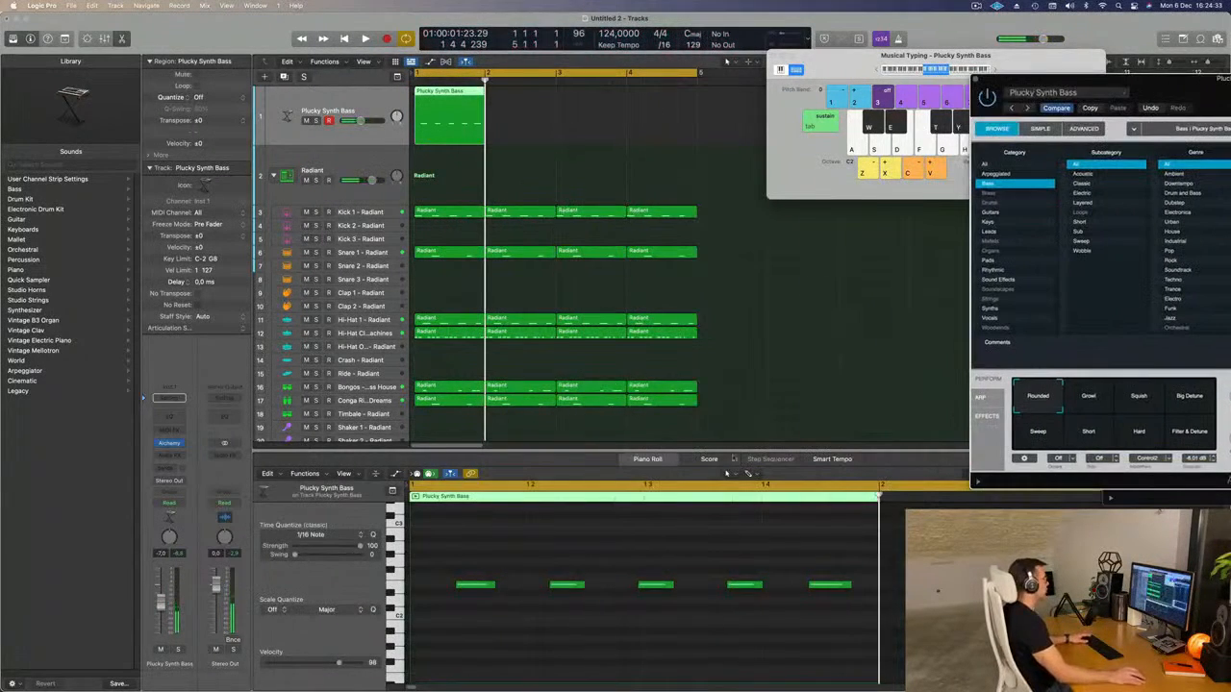
left_click(567, 661)
key("super+a")
key("space")
key("super+Left")
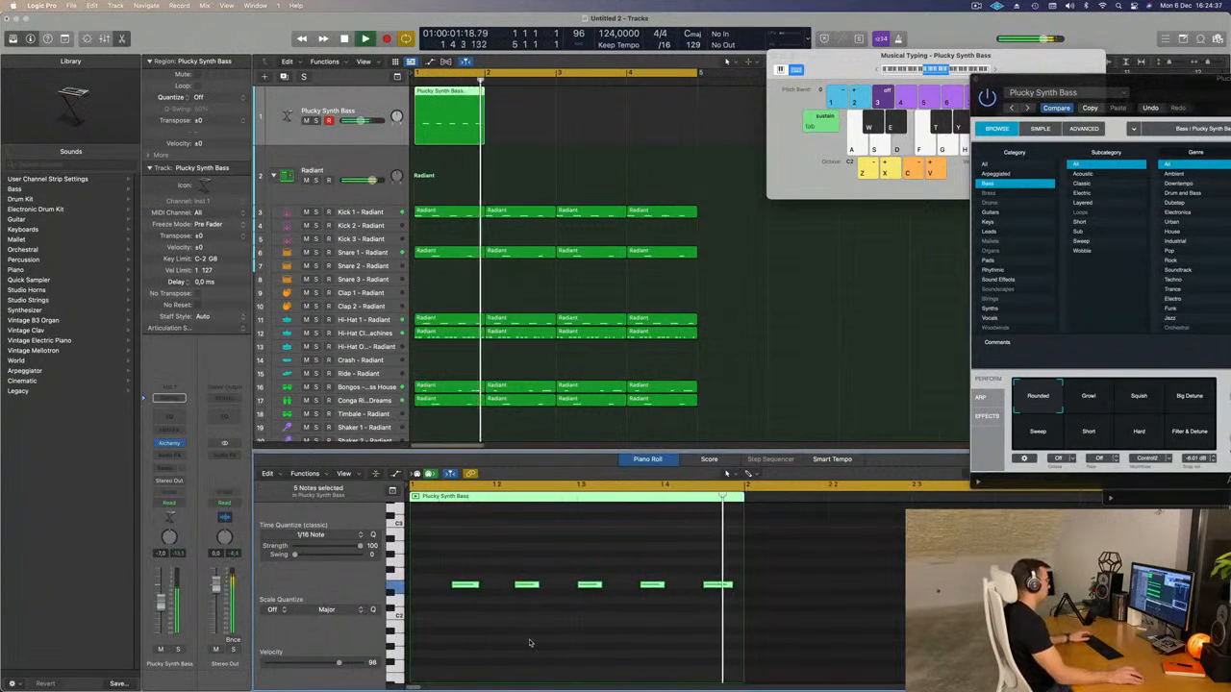
Repeat the one-bar bass region three times so it fills bars 1 to 4.
left_click(451, 117)
key("super+r")
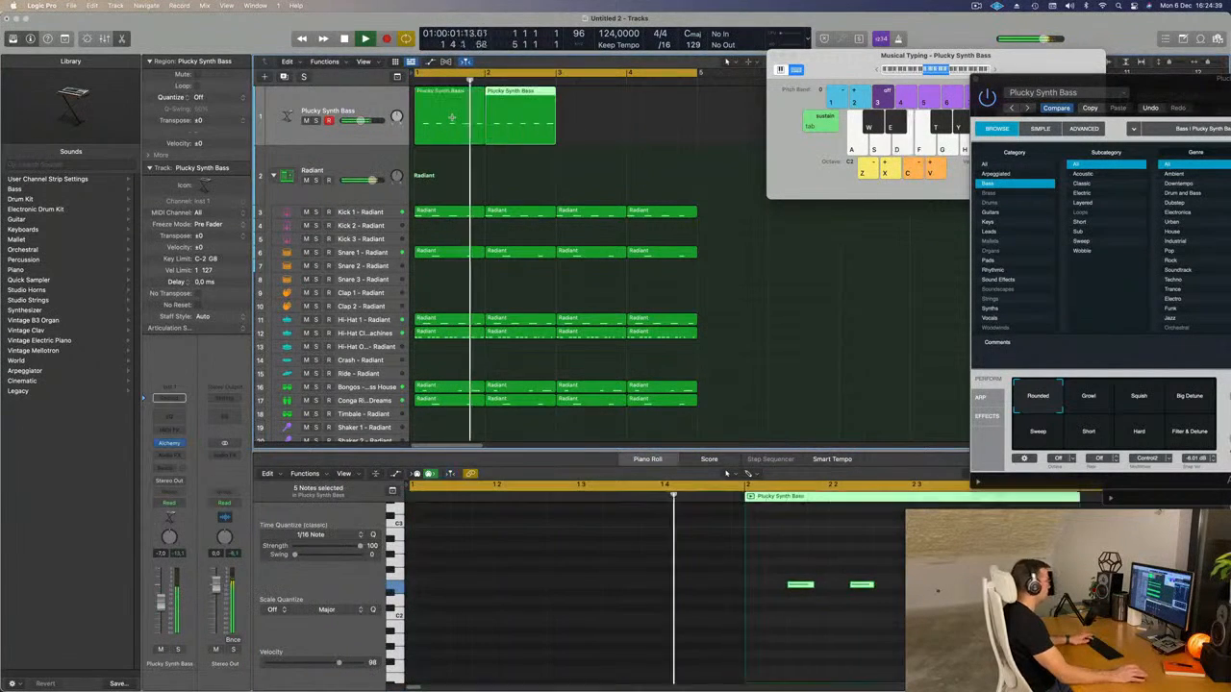
key("super+r")
key("super+r")
Compare the Growl, Squish, Big Detune, Filter & Detune, Hard and Short variations of Plucky Synth Bass against the playing loop.
left_click_drag(1076, 83, 565, 117)
key("space")
left_click(572, 424)
left_click(630, 420)
left_click(679, 423)
left_click(679, 456)
left_click(628, 456)
left_click(578, 455)
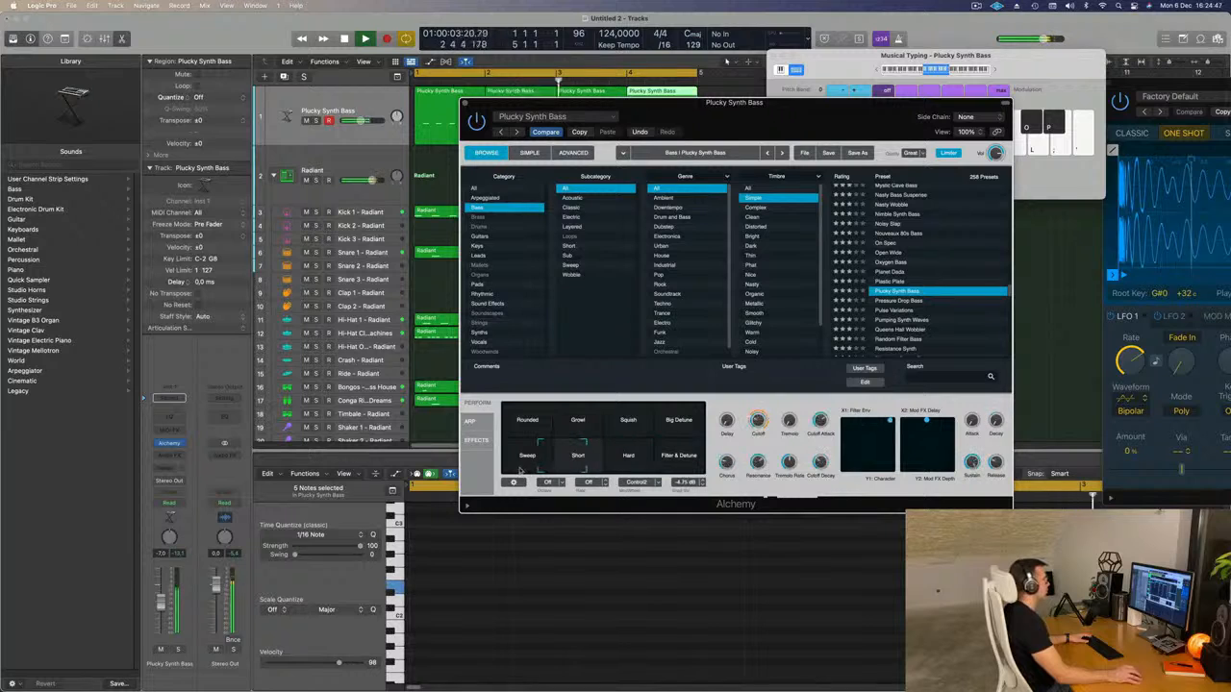
Load the Pressure Drop Bass preset and raise the bass track's volume to -5.4 dB.
scroll(916, 300, "down", 2)
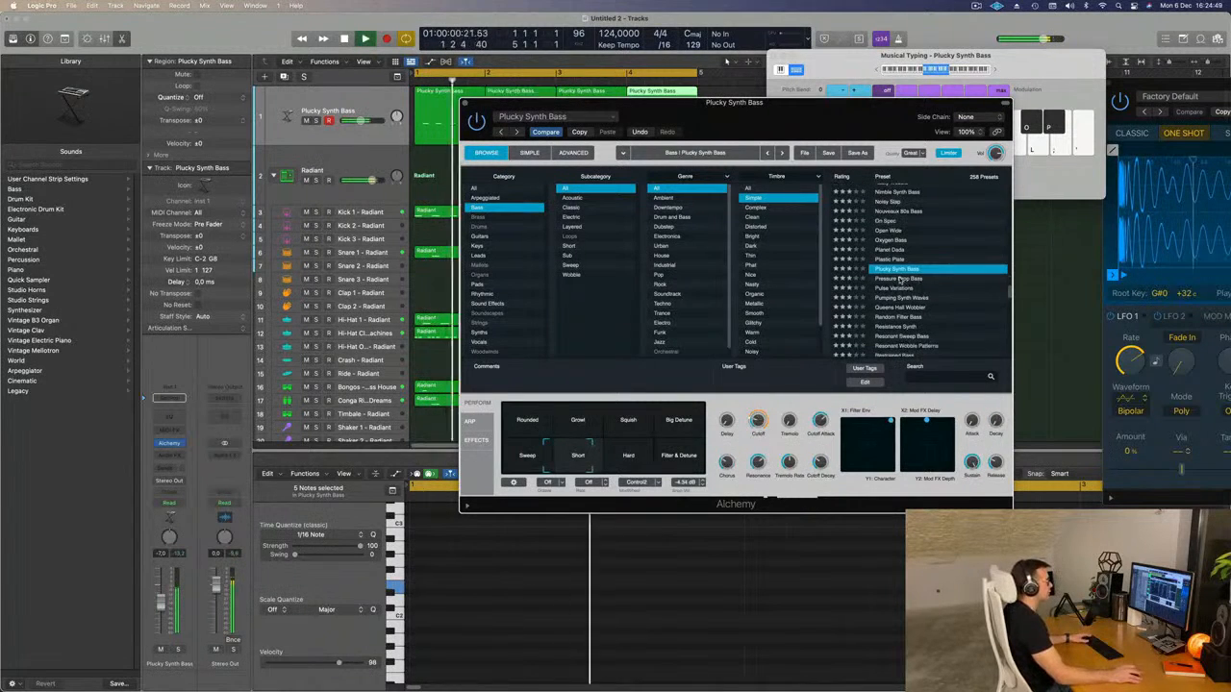
left_click(904, 280)
left_click_drag(785, 111, 822, 174)
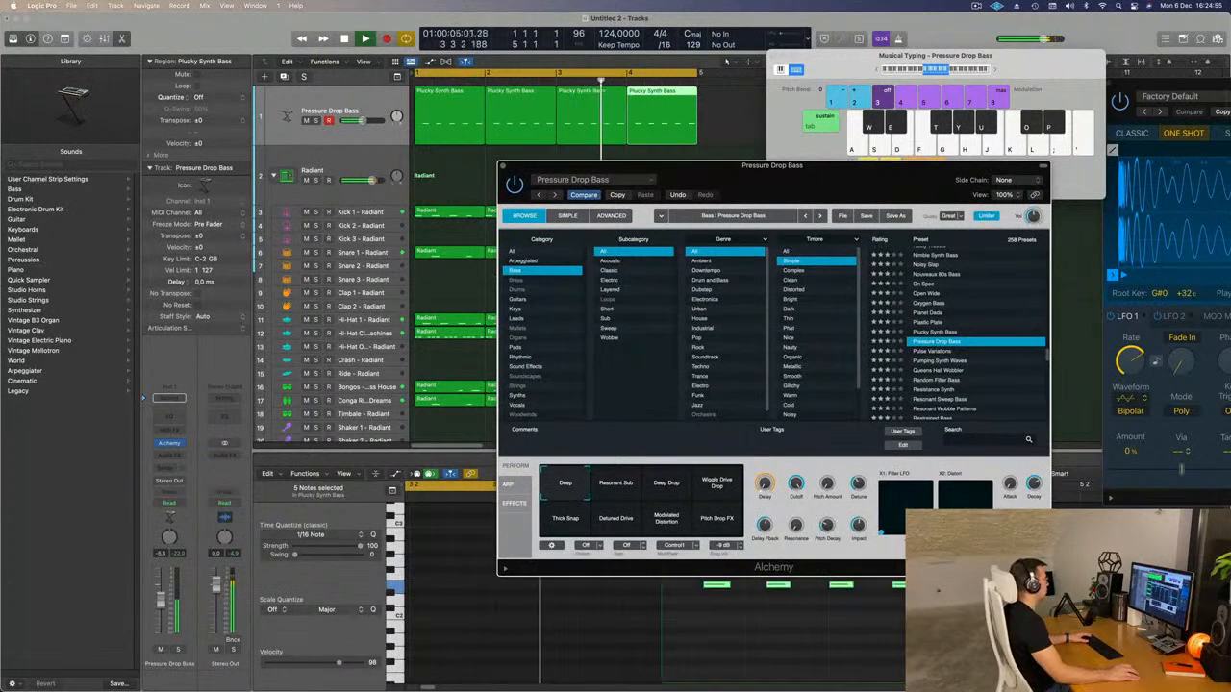
left_click_drag(161, 603, 161, 598)
Insert a Compressor on the bass track and set its side chain to Kick 1 - Radiant (Inst 2).
key("Return")
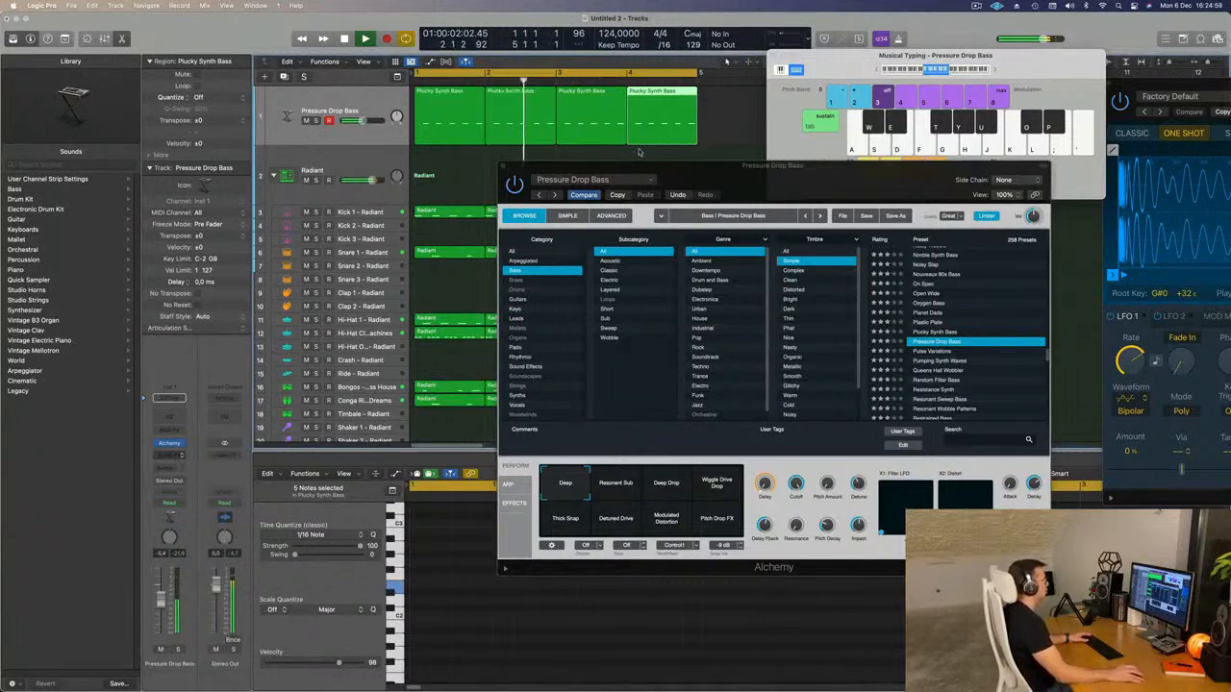
key("ctrl+c")
left_click_drag(656, 144, 638, 140)
left_click(899, 146)
mouse_move(918, 178)
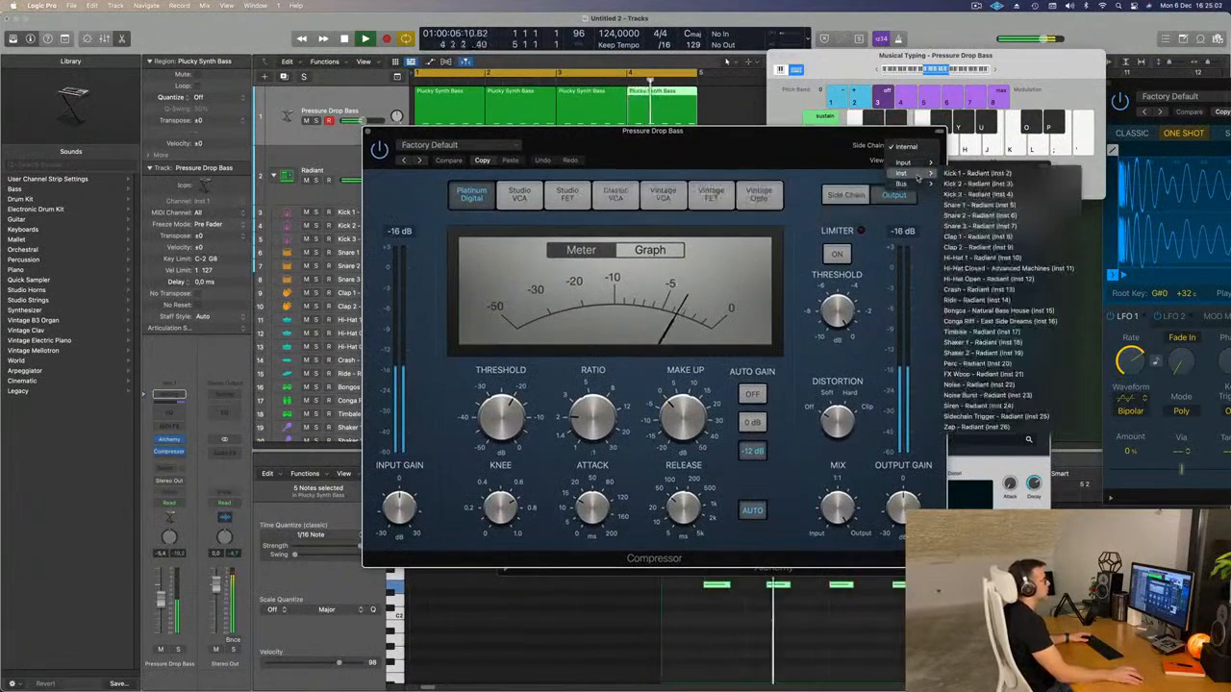
left_click(977, 173)
Adjust the Compressor's release, attack and ratio, then bypass it and close its window.
left_click_drag(718, 507, 719, 521)
left_click_drag(628, 507, 628, 538)
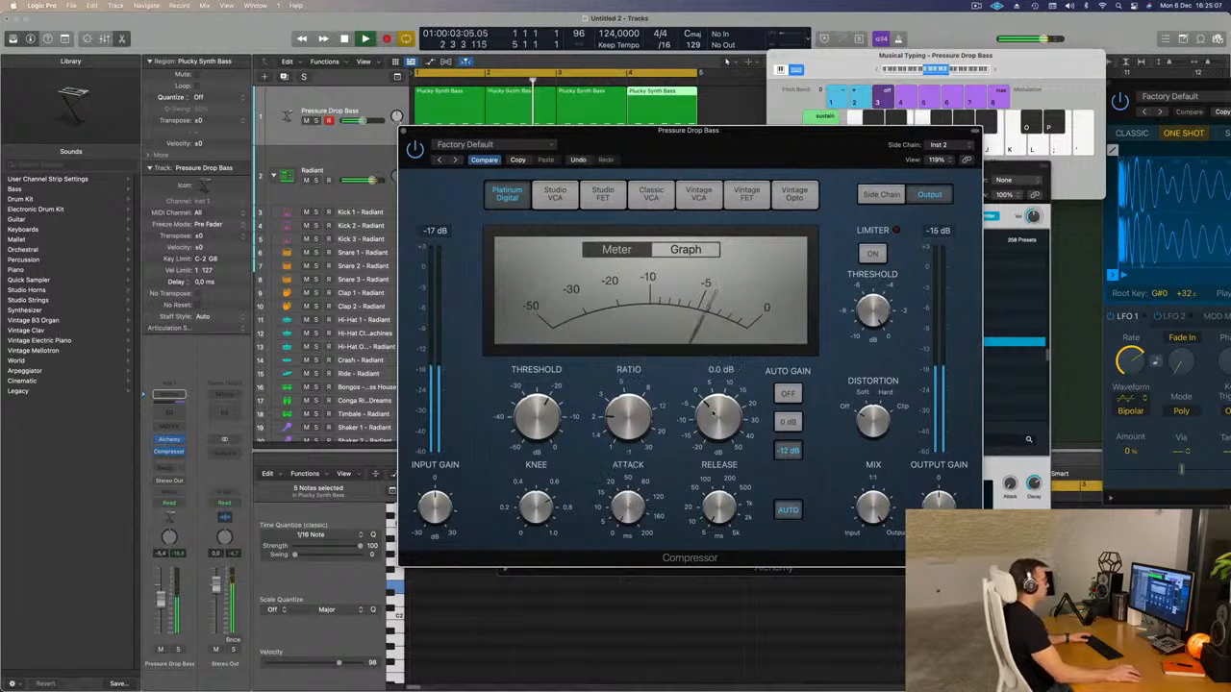
left_click_drag(627, 414, 627, 421)
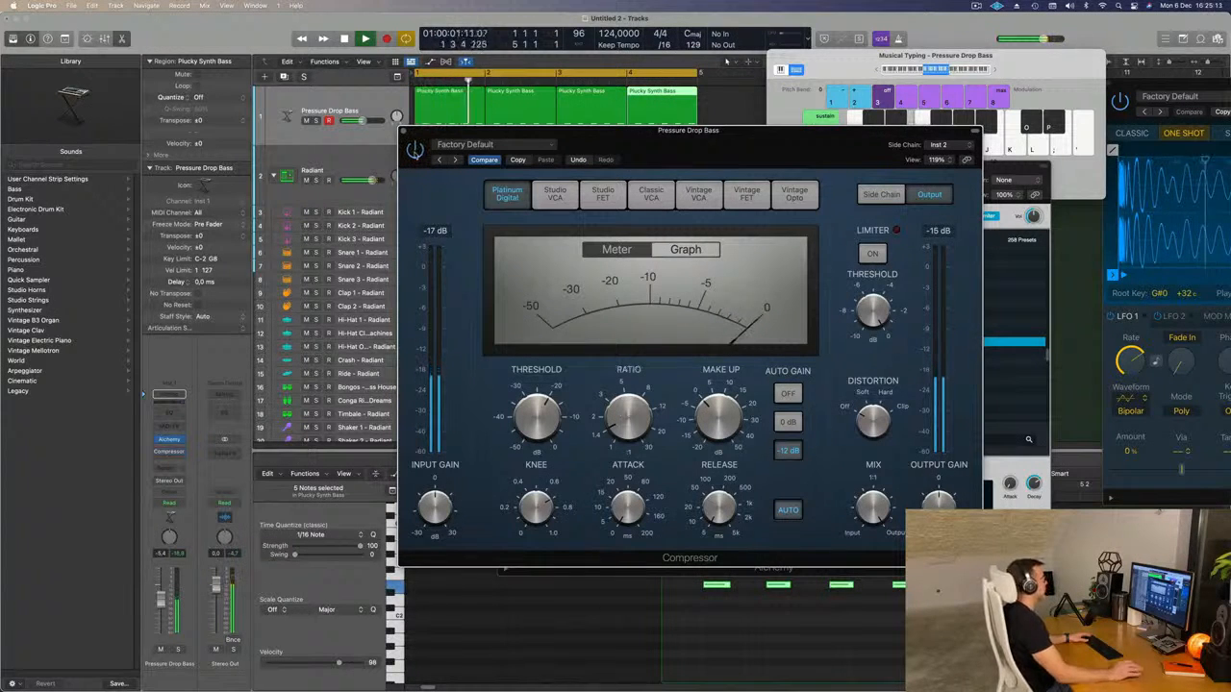
left_click(402, 130)
Select all four bass regions and reopen the bass track's Alchemy window while the loop plays.
left_click_drag(779, 182, 836, 159)
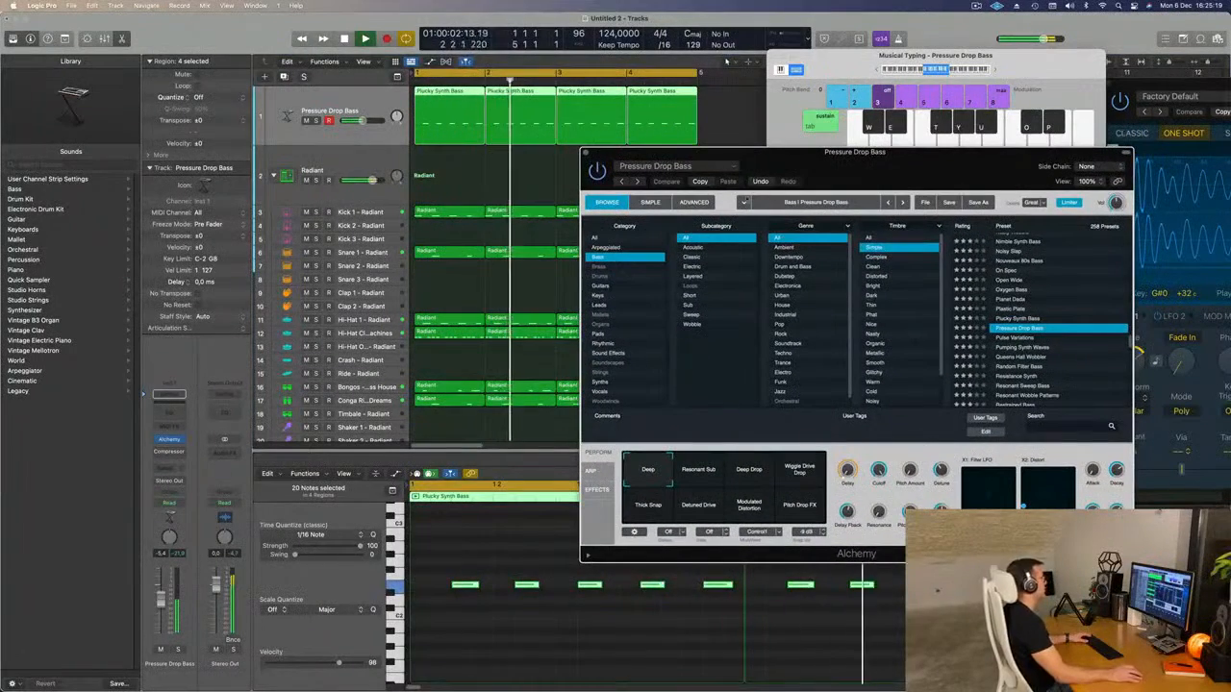
key("space")
left_click(180, 427)
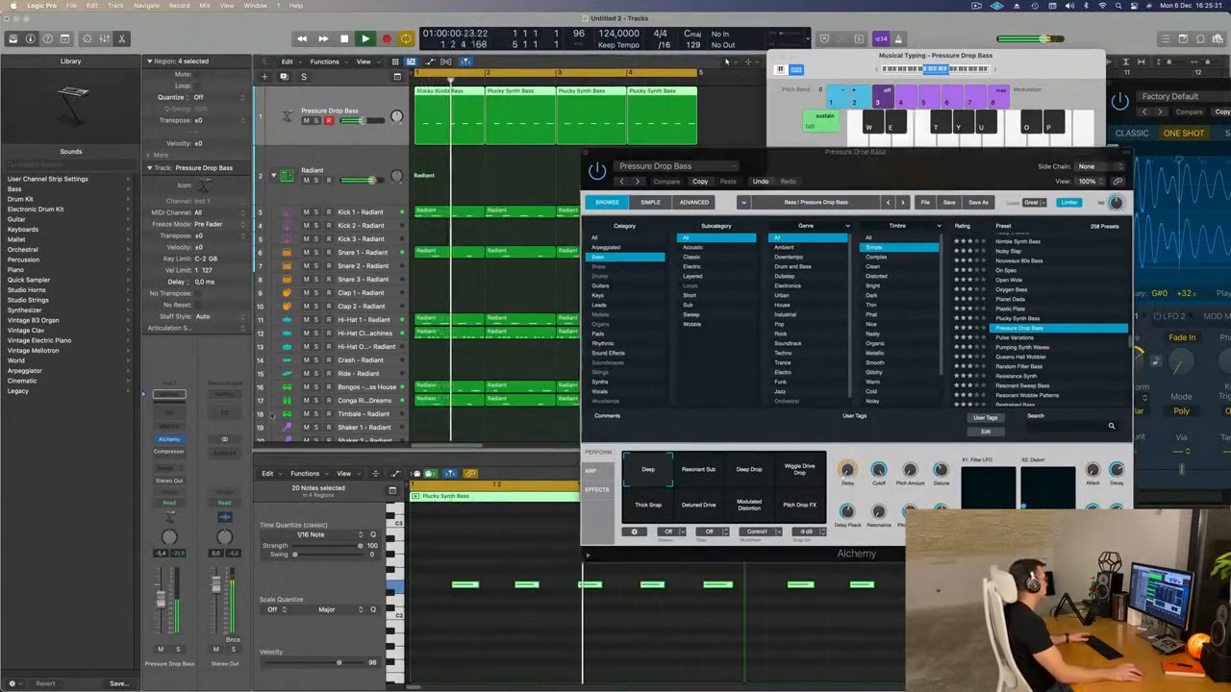
left_click(169, 440)
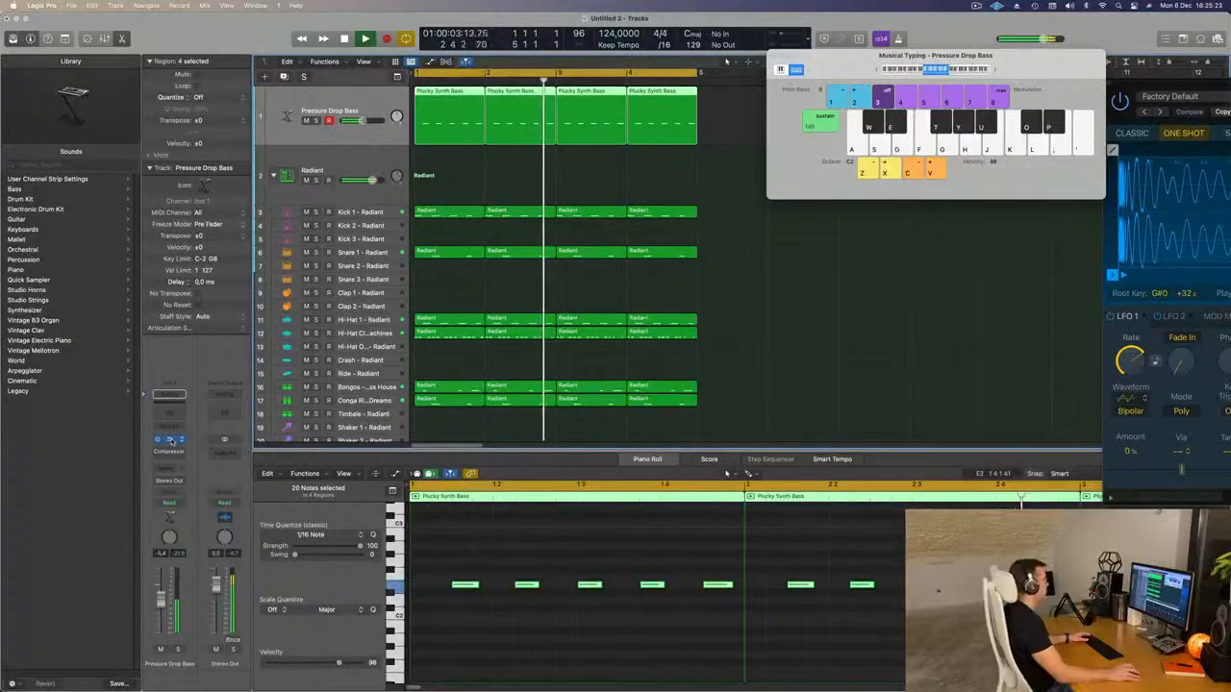
left_click(169, 440)
left_click_drag(836, 171, 657, 146)
Compare Pressure Drop Bass variations Resonant Sub, Deep Drop, Wiggle Drive Drop, Pitch Drop FX, Modulated Distortion, Detuned Drive and Thick Snap.
left_click(533, 452)
left_click(571, 455)
left_click(626, 461)
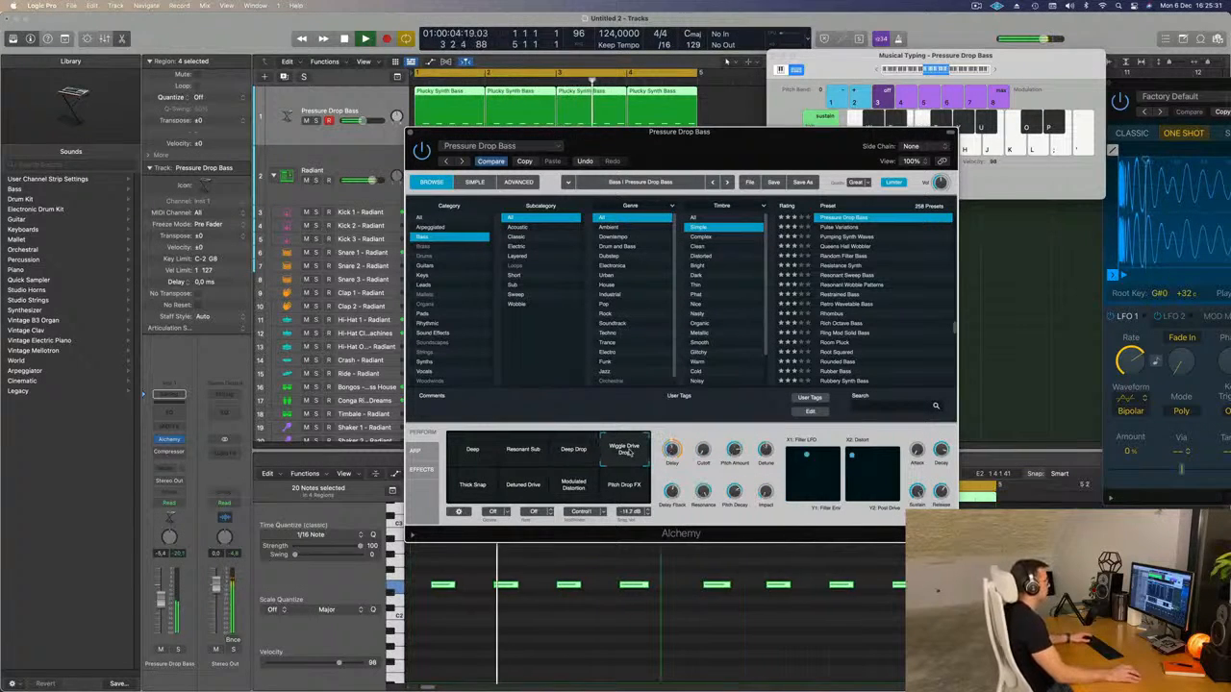
left_click(627, 489)
left_click(572, 488)
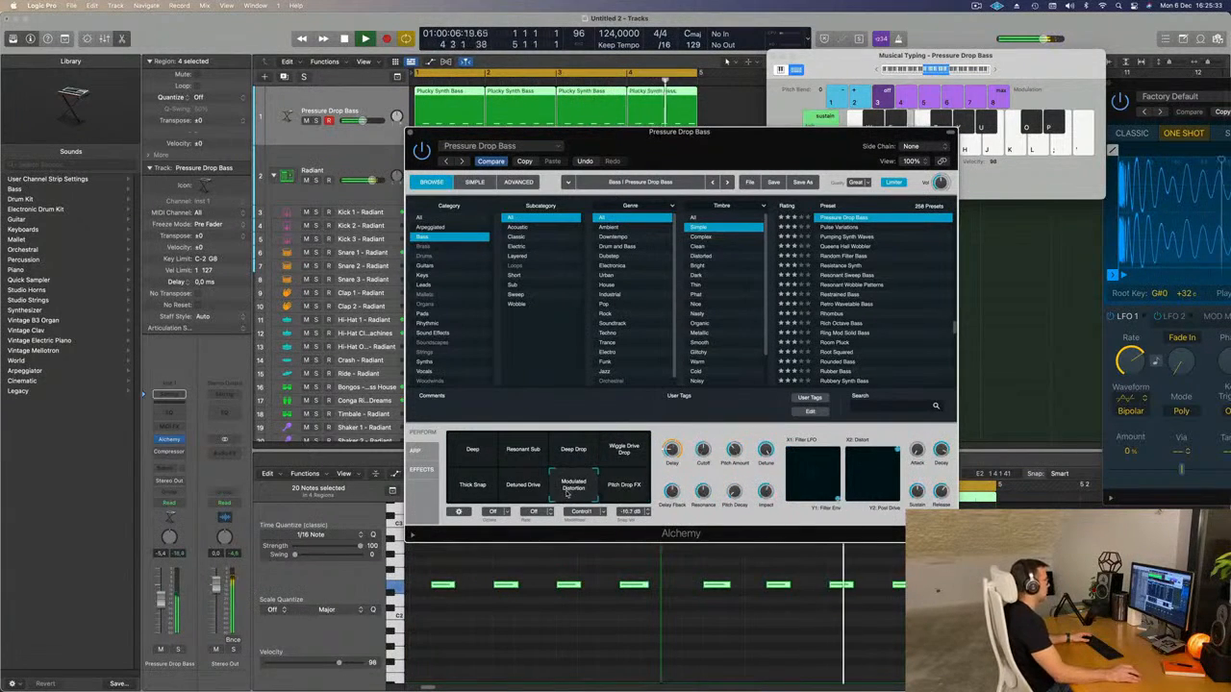
left_click(519, 489)
left_click(473, 490)
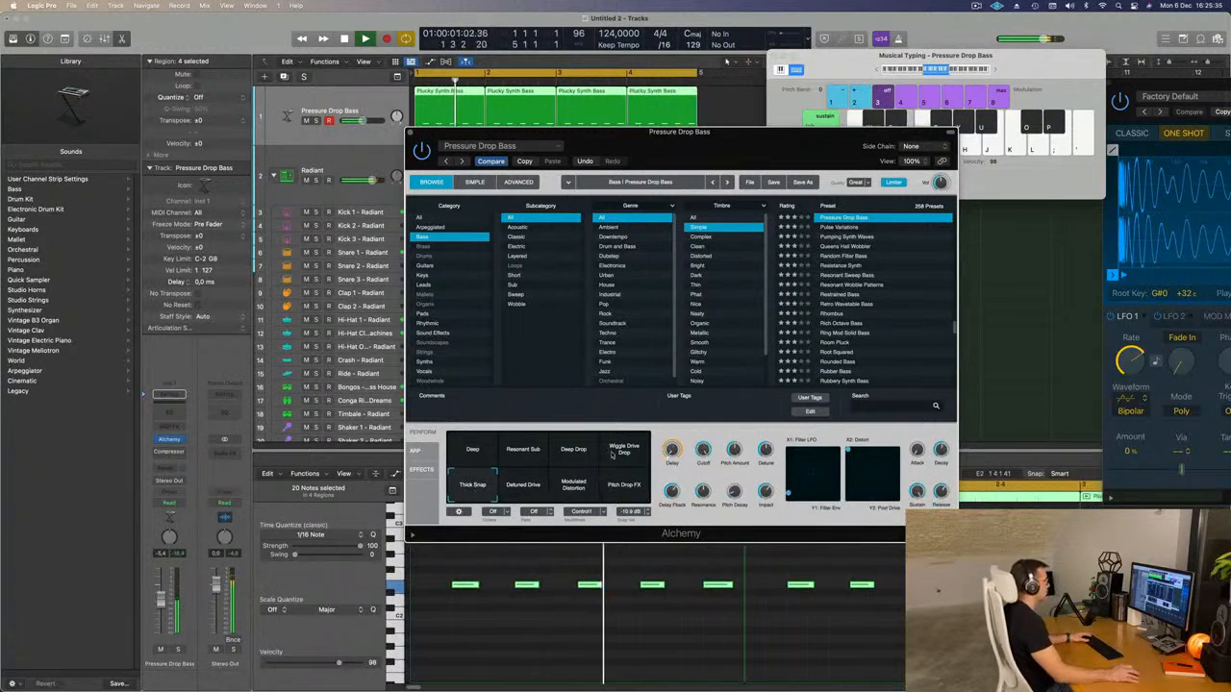
Choose the Deep Drop variation of Pressure Drop Bass after rechecking its neighbours, and set the bass track's volume to -7.6 dB.
left_click(620, 457)
left_click(577, 454)
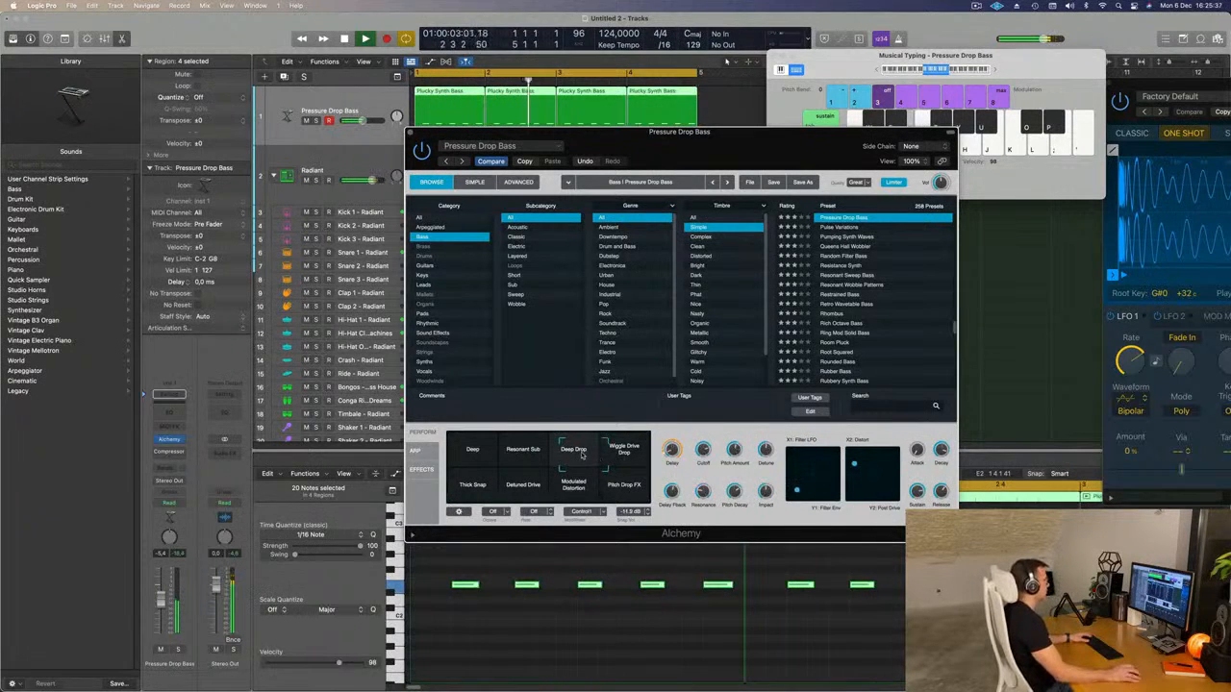
left_click(522, 452)
left_click(463, 450)
left_click(522, 444)
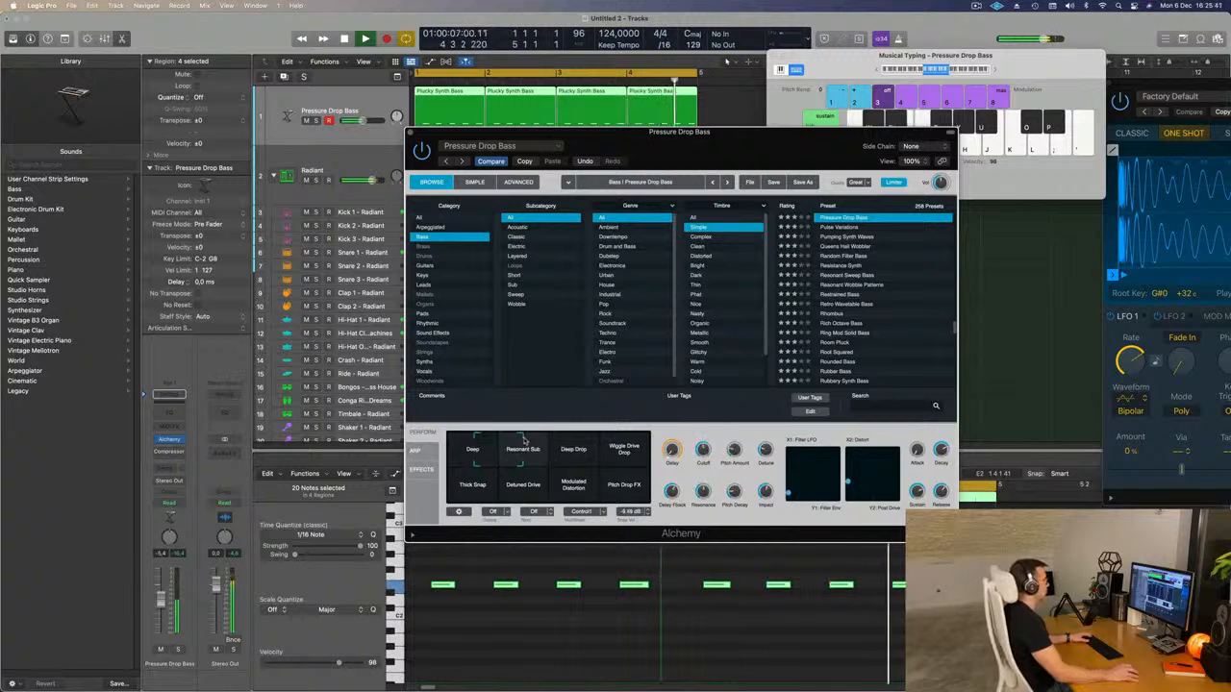
left_click(553, 442)
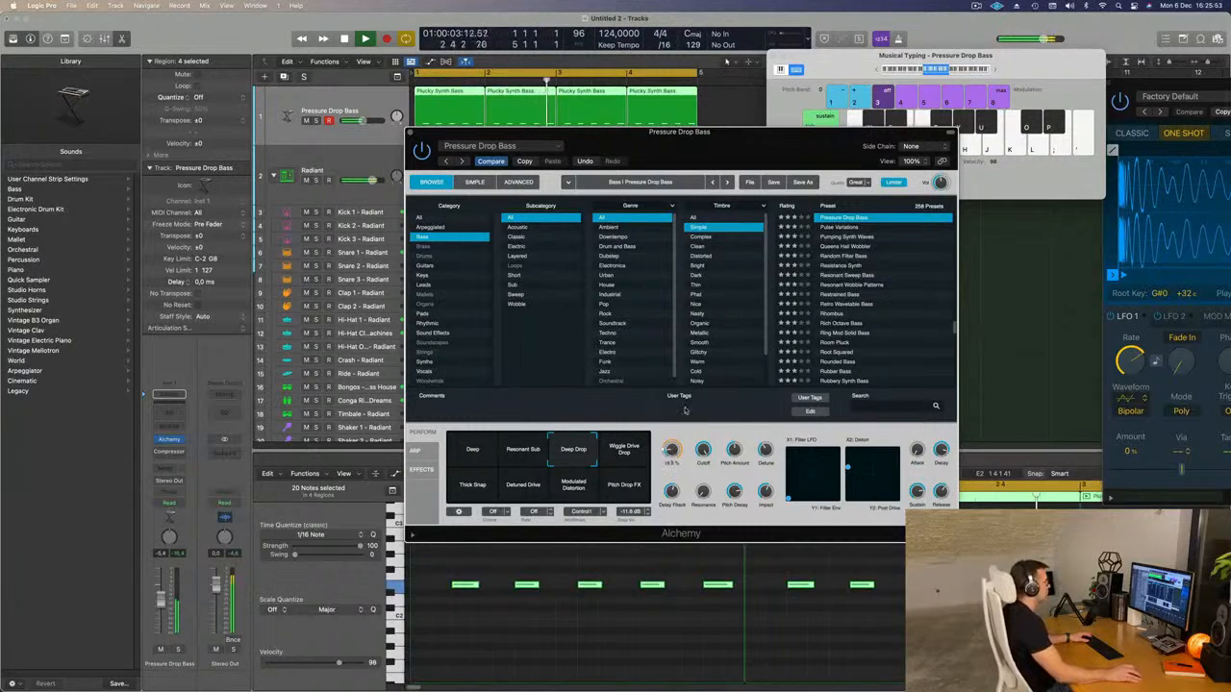
left_click_drag(737, 156, 810, 143)
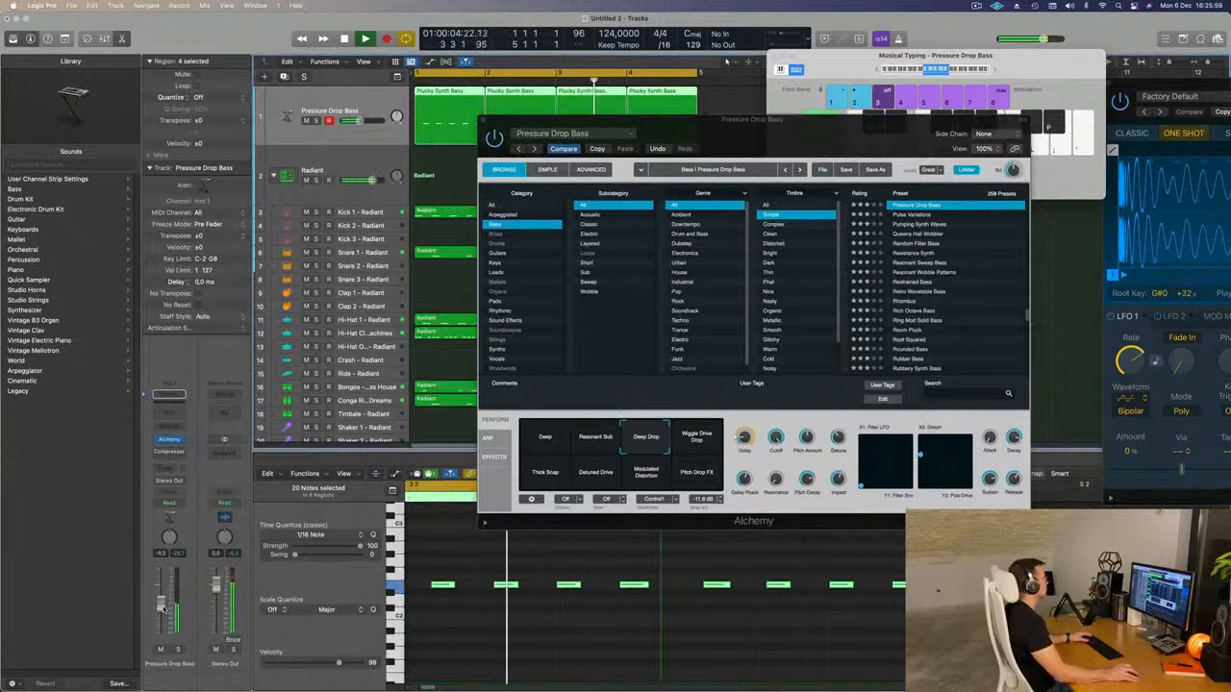
left_click_drag(851, 139, 724, 223)
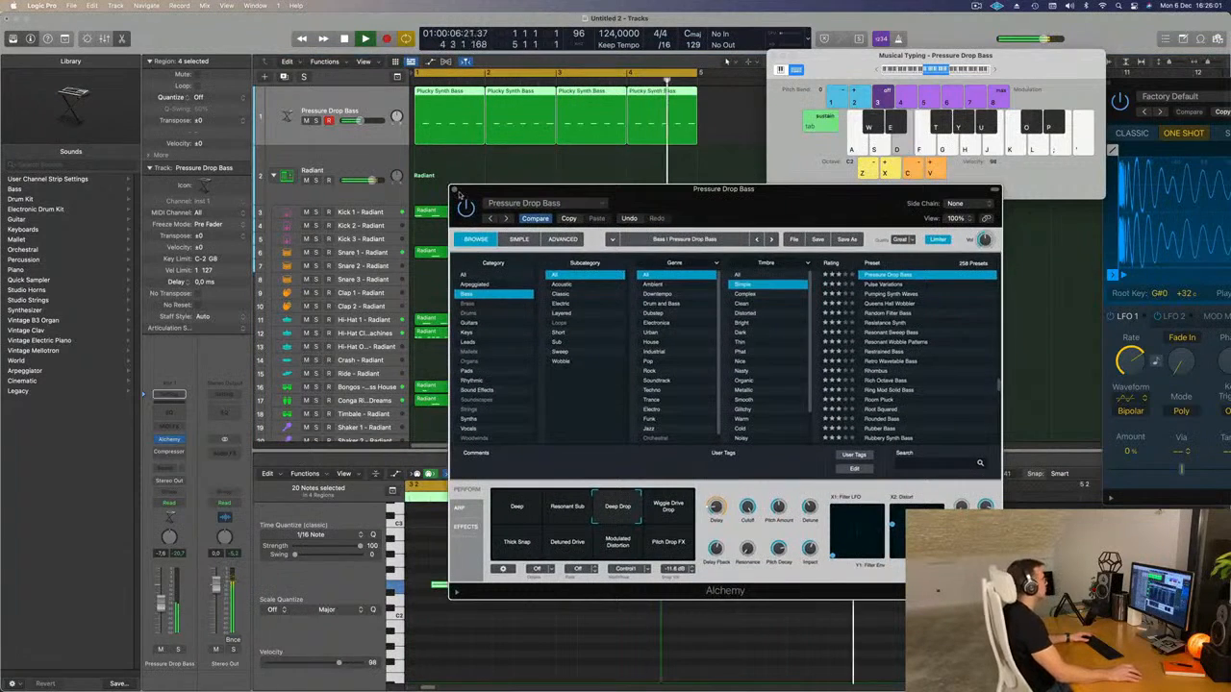
Close the bass Alchemy window, duplicate the bass track with its settings, and select the original track's bar 1 region.
left_click(456, 190)
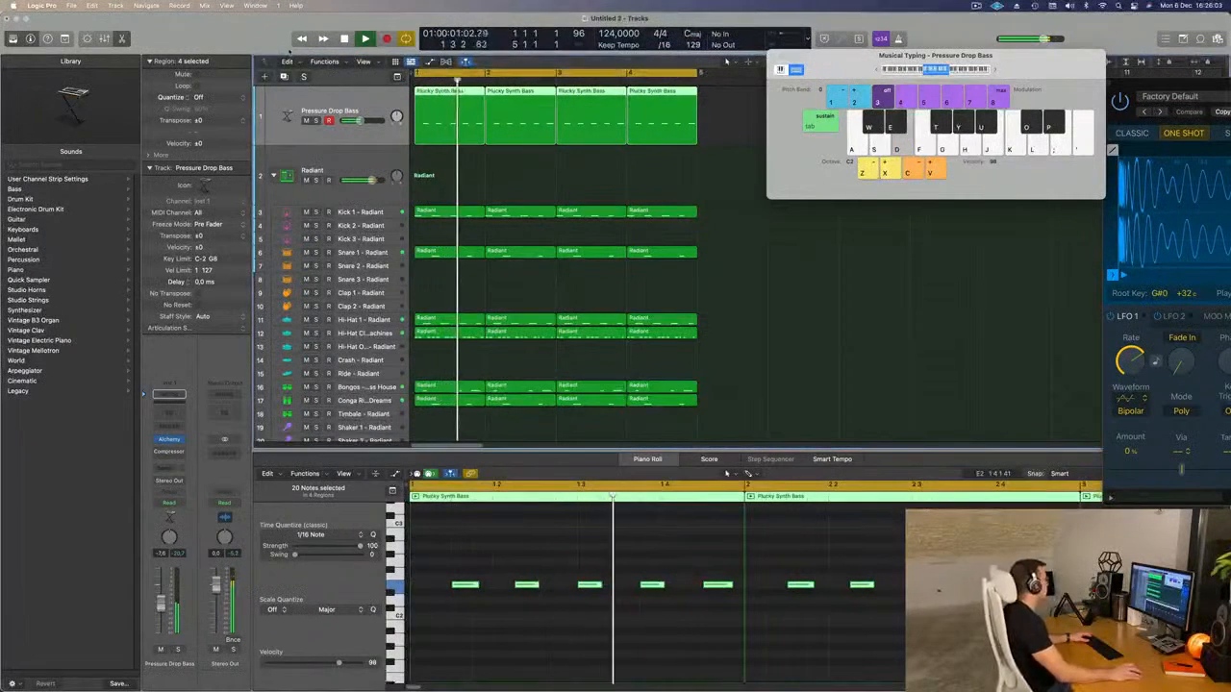
left_click(285, 77)
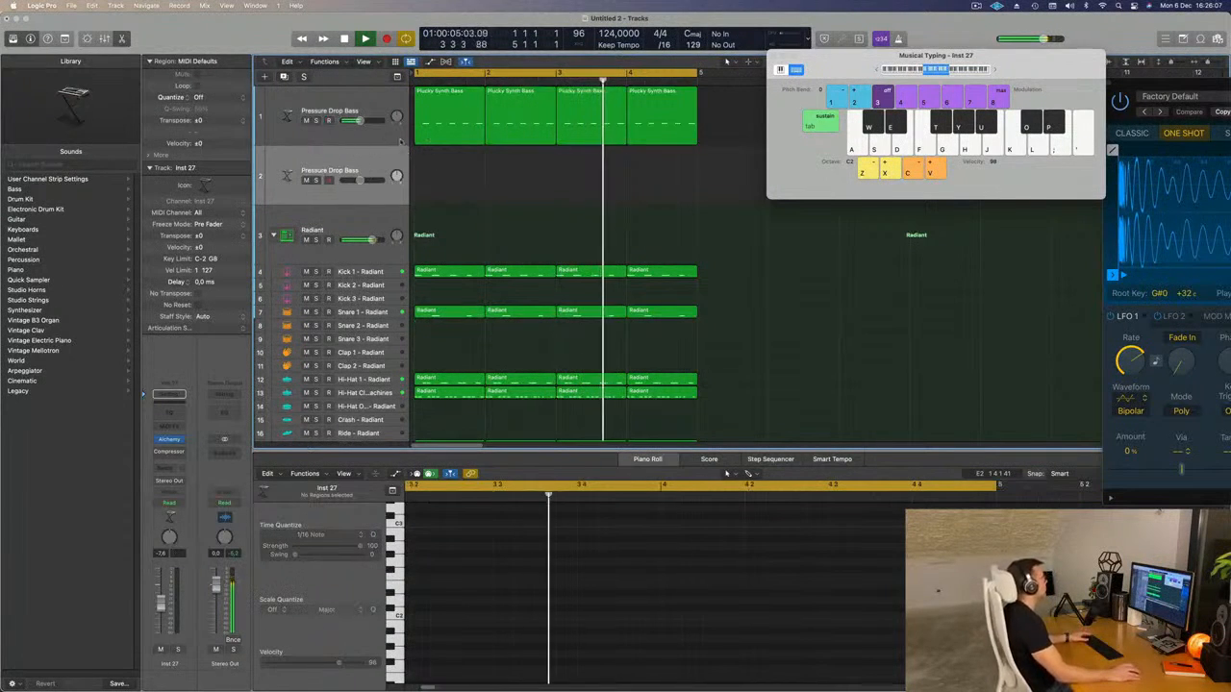
left_click_drag(441, 116, 447, 88)
key("space")
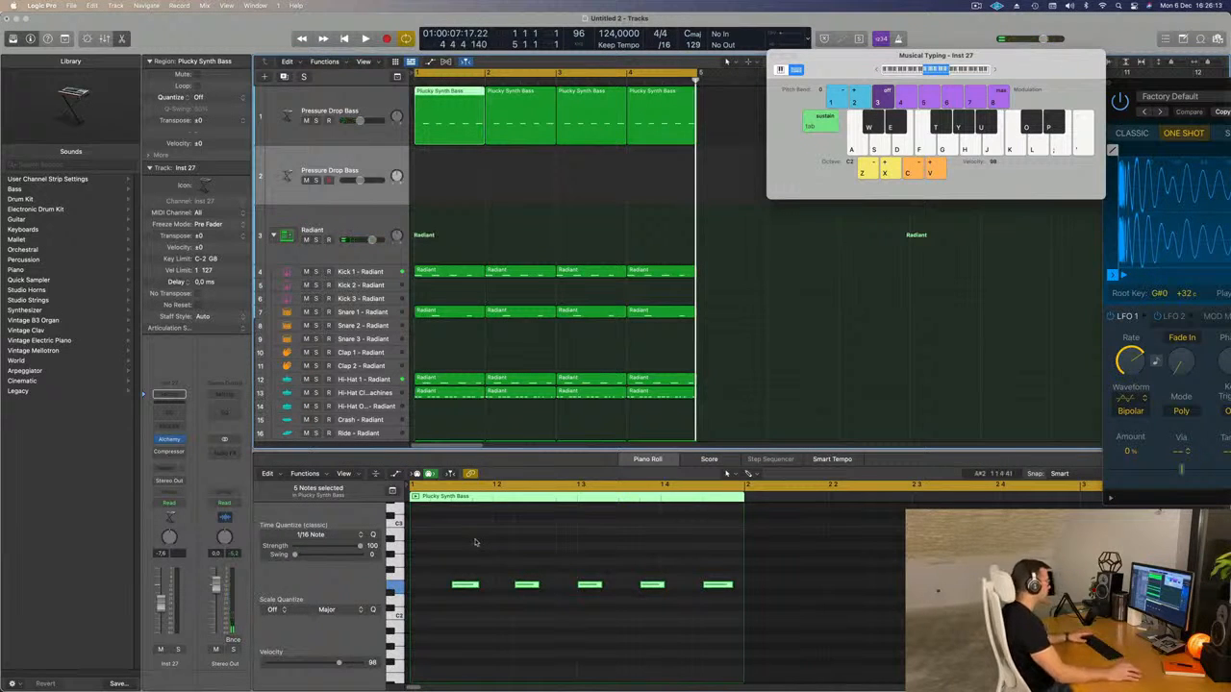
Delete the first, third and fifth notes from the bar 1 bass region.
key("space")
left_click_drag(453, 555, 476, 617)
key("Delete")
left_click_drag(575, 552, 602, 605)
key("Delete")
left_click_drag(700, 546, 710, 606)
key("Delete")
Move the thinned region to bar 1 of the duplicate track and refill the original's bar 1 with a copy of its bar 2 region.
left_click(417, 77)
left_click_drag(452, 103, 452, 164)
left_click(521, 100)
left_click_drag(521, 100, 448, 102)
key("space")
left_click(361, 160)
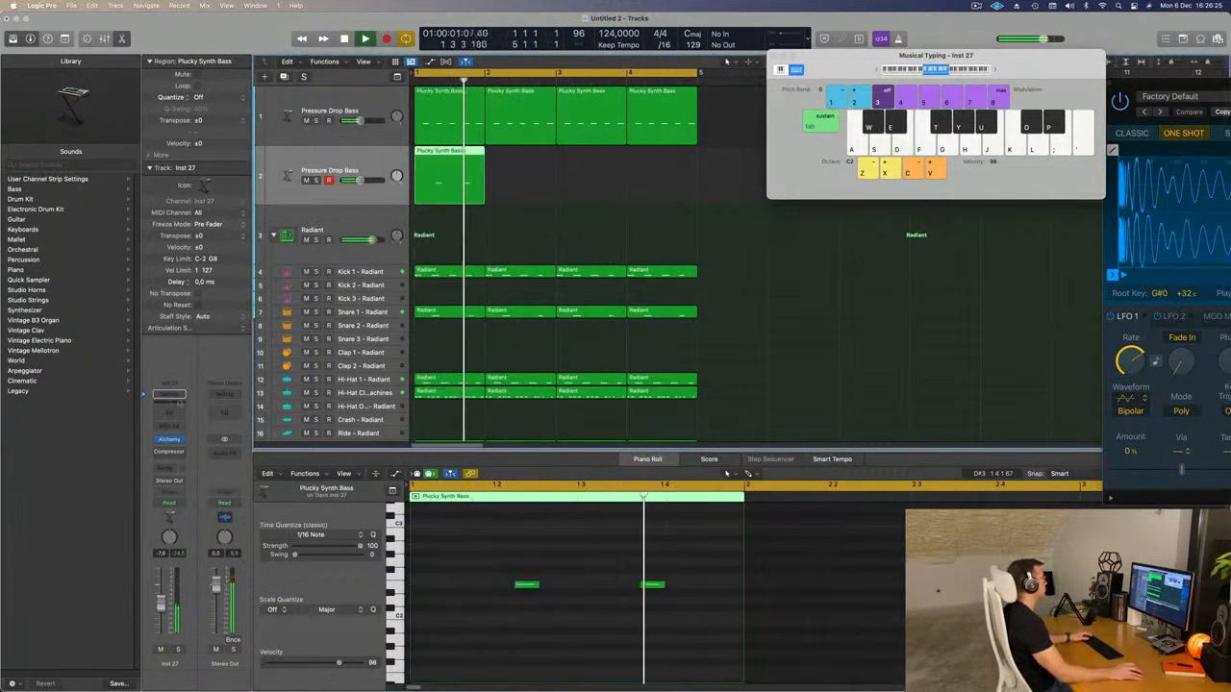
Filter the duplicate track's Alchemy presets to the Brass category and move the region's two notes up an octave.
left_click(169, 439)
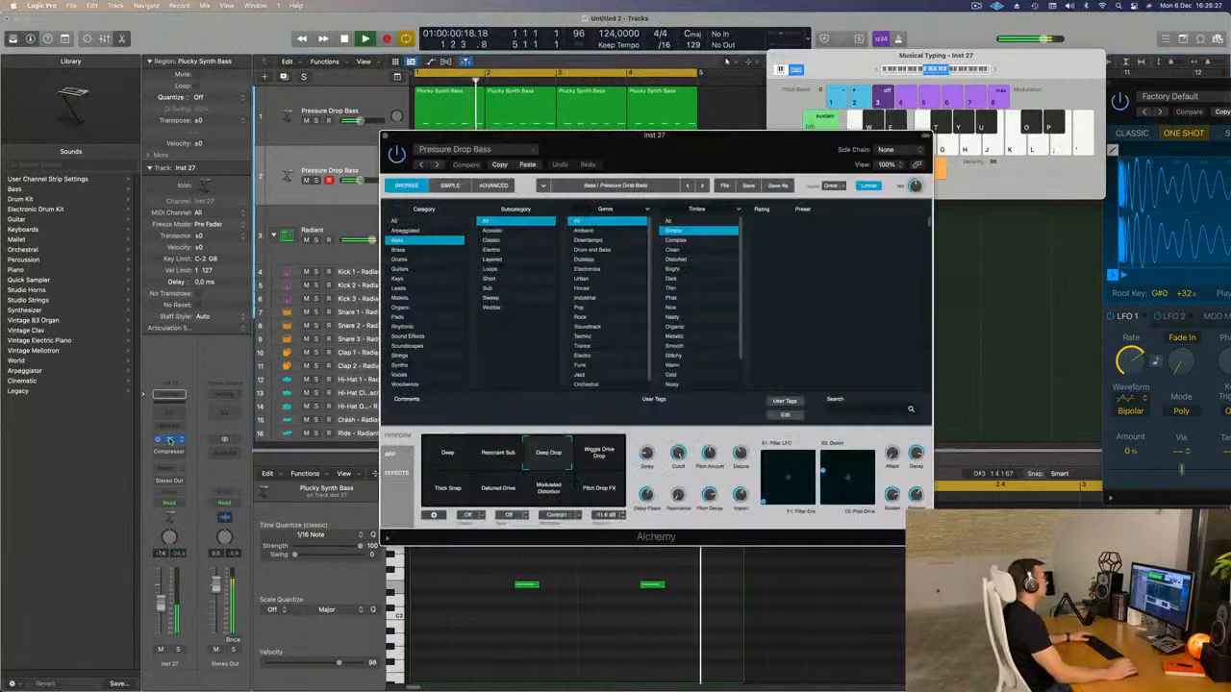
left_click_drag(638, 143, 1004, 160)
left_click(386, 250)
key("space")
left_click_drag(510, 546, 685, 643)
key("space")
Repeat the two-note region across bars 2 to 4 of the duplicate track, keeping its Alchemy window open.
left_click_drag(1050, 174, 785, 231)
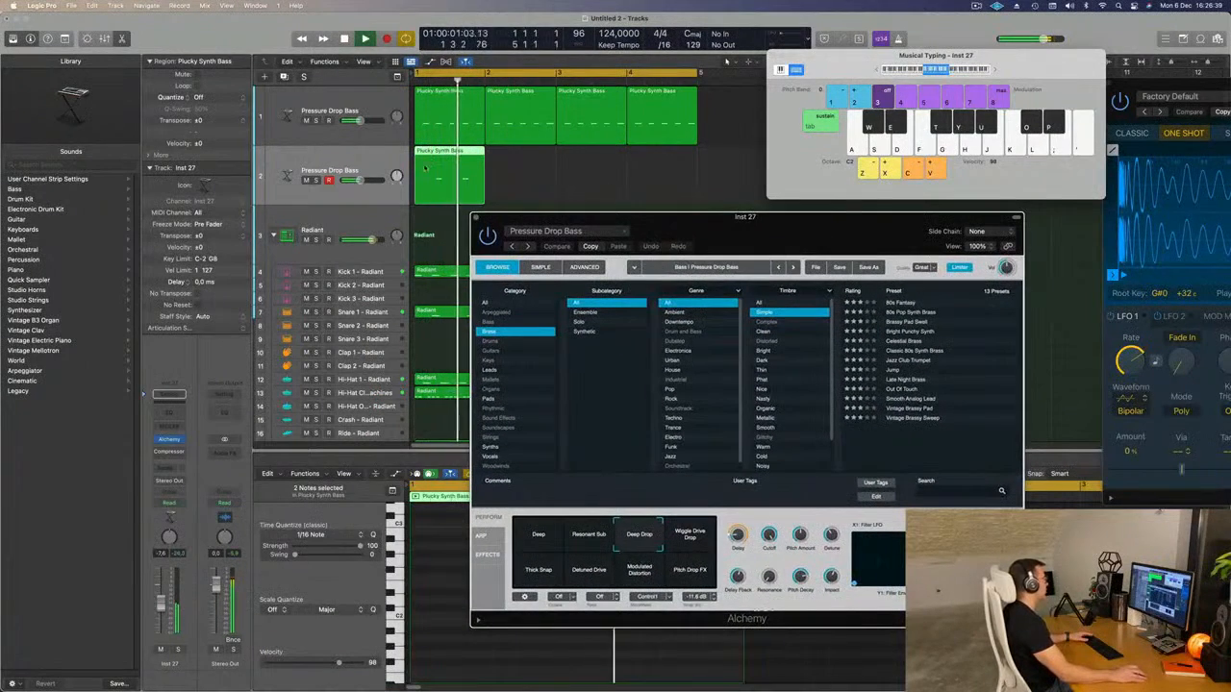
left_click(366, 165)
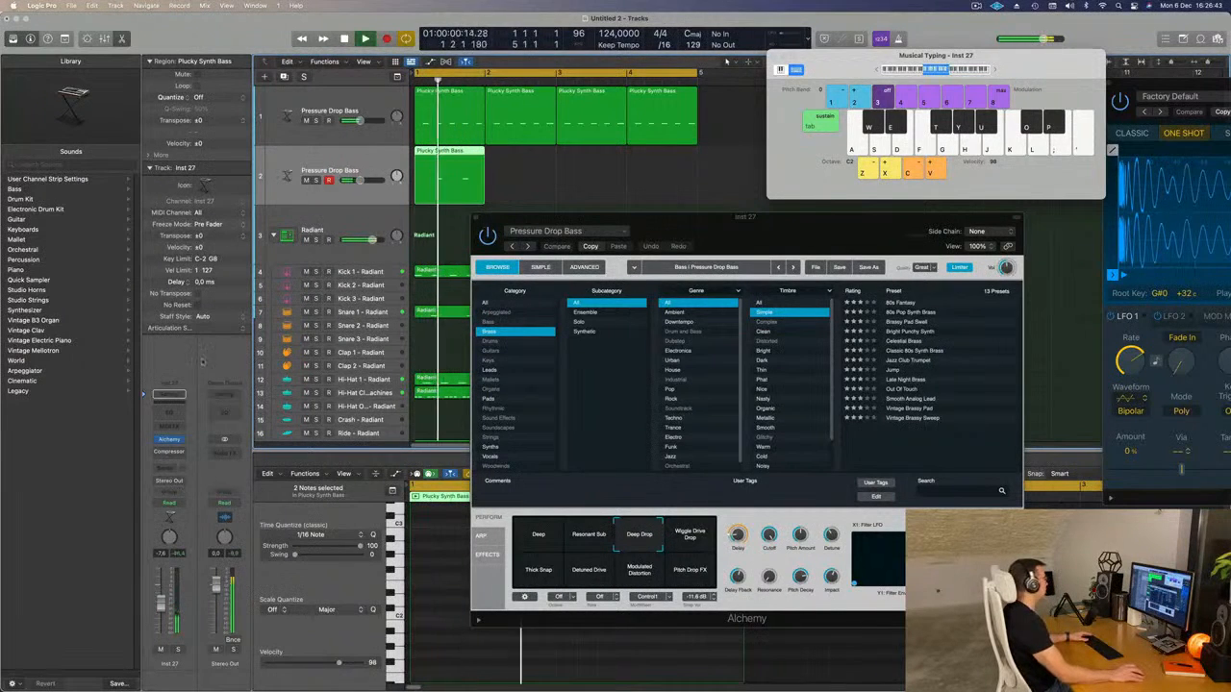
left_click(170, 439)
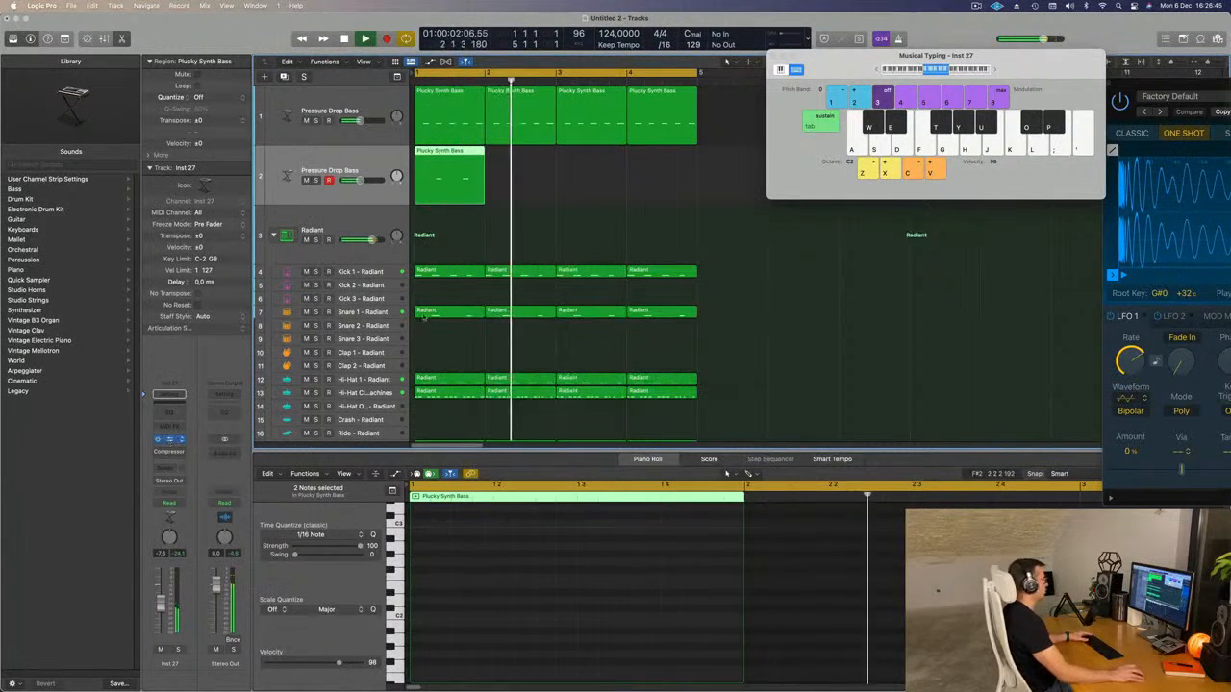
left_click(170, 439)
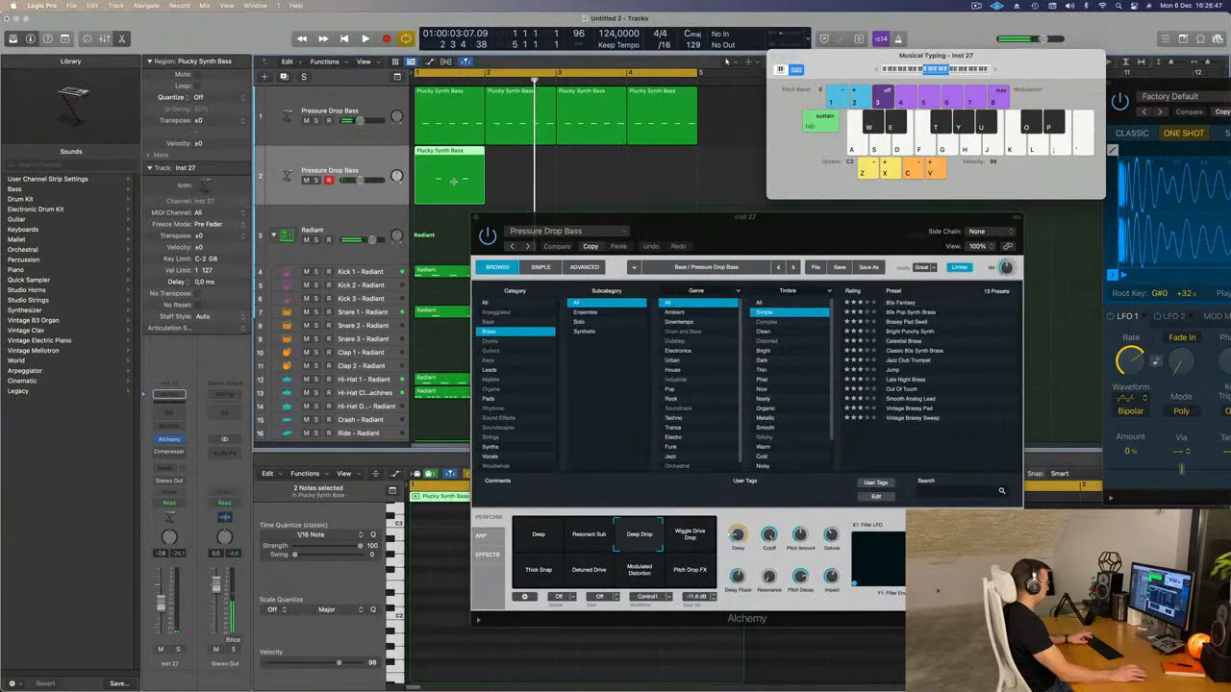
left_click_drag(692, 228, 660, 179)
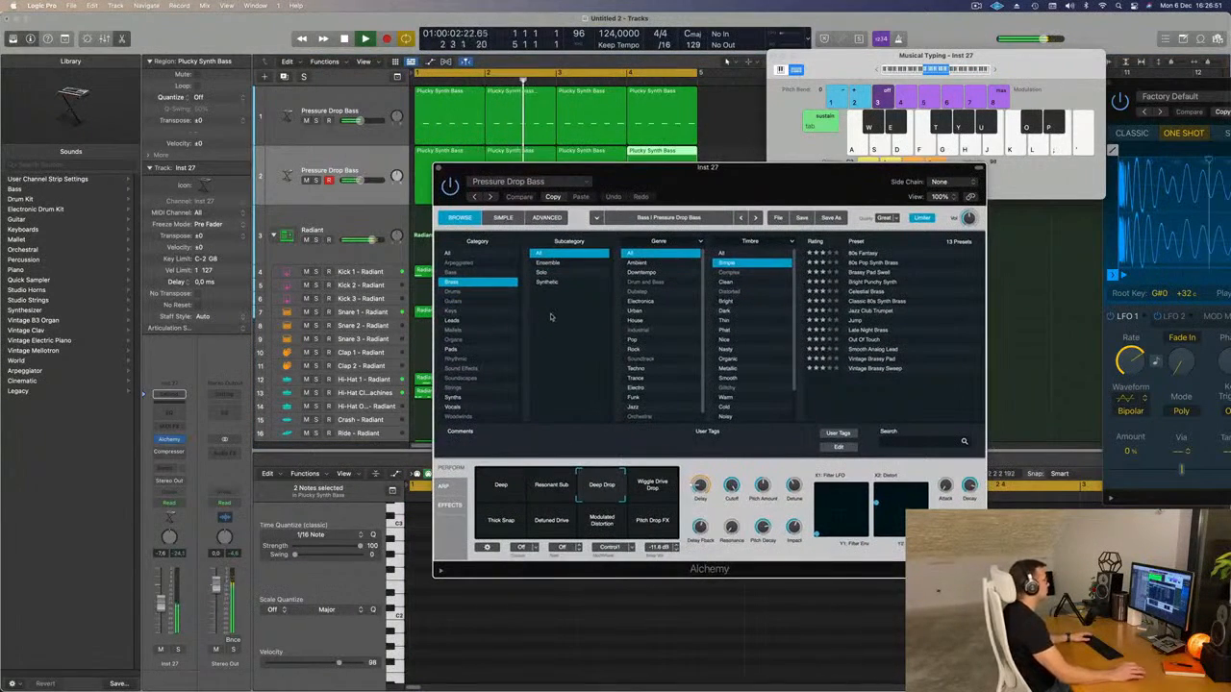
Set the Timbre filter to All, compare the Pressure Drop Bass variations on the duplicate track, and choose Thick Snap.
left_click(721, 253)
left_click_drag(759, 174, 801, 174)
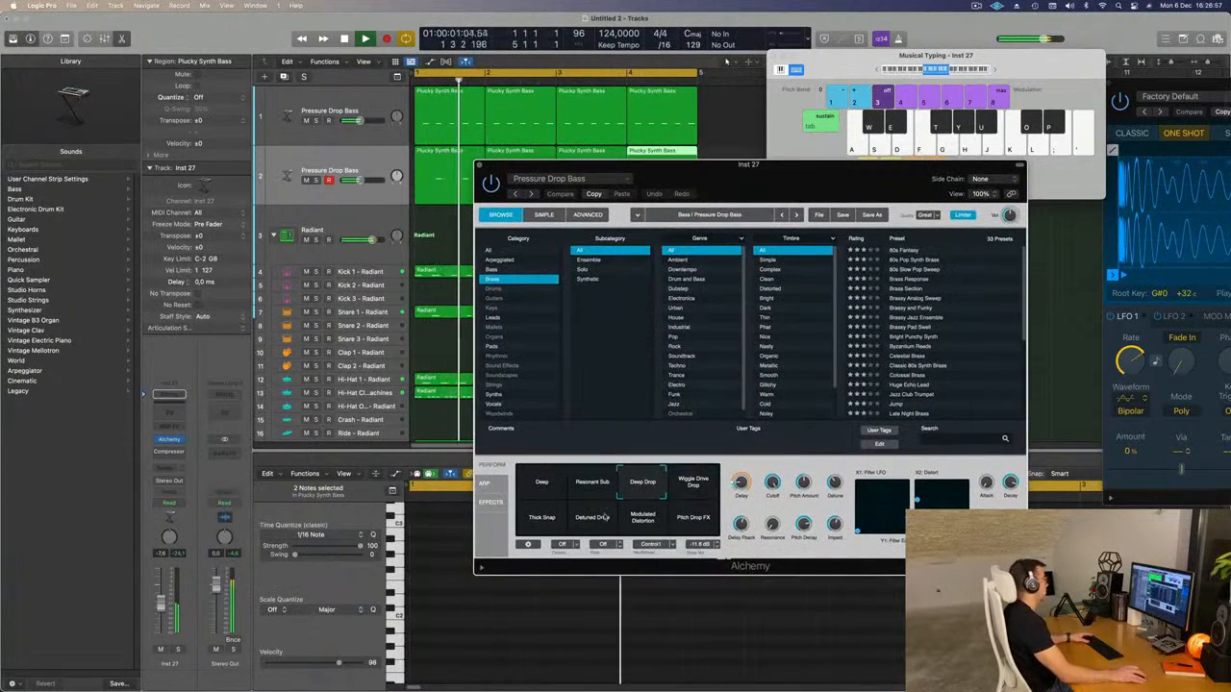
left_click(689, 485)
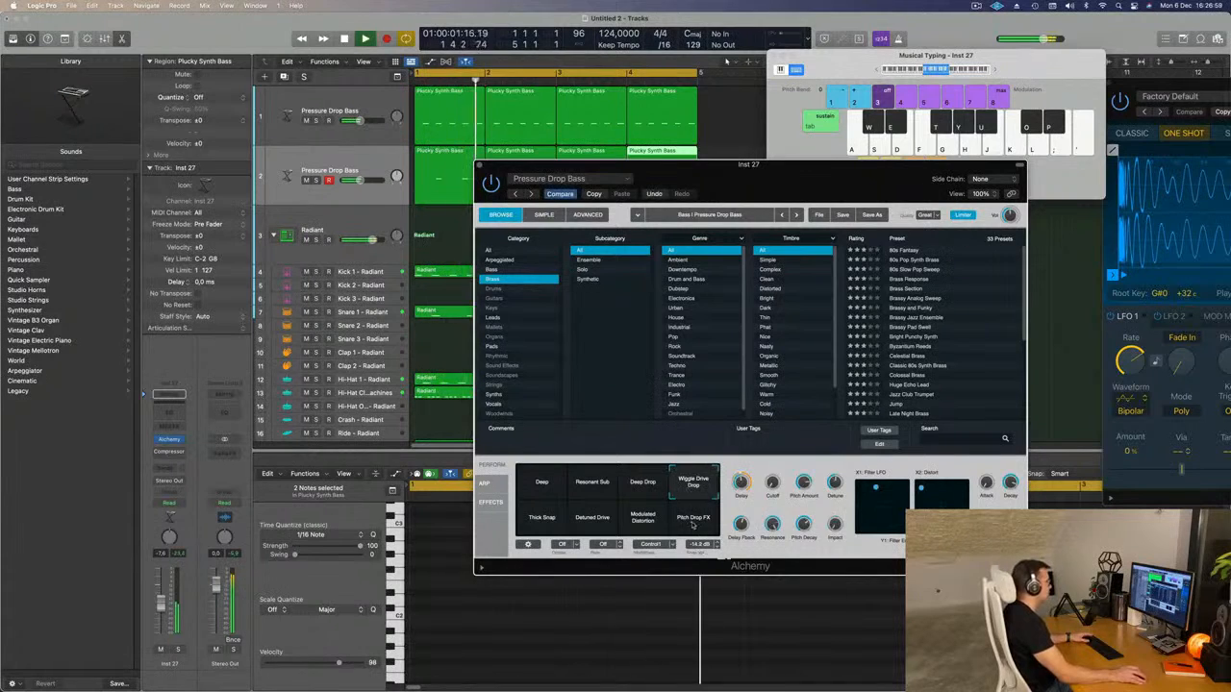
left_click(694, 524)
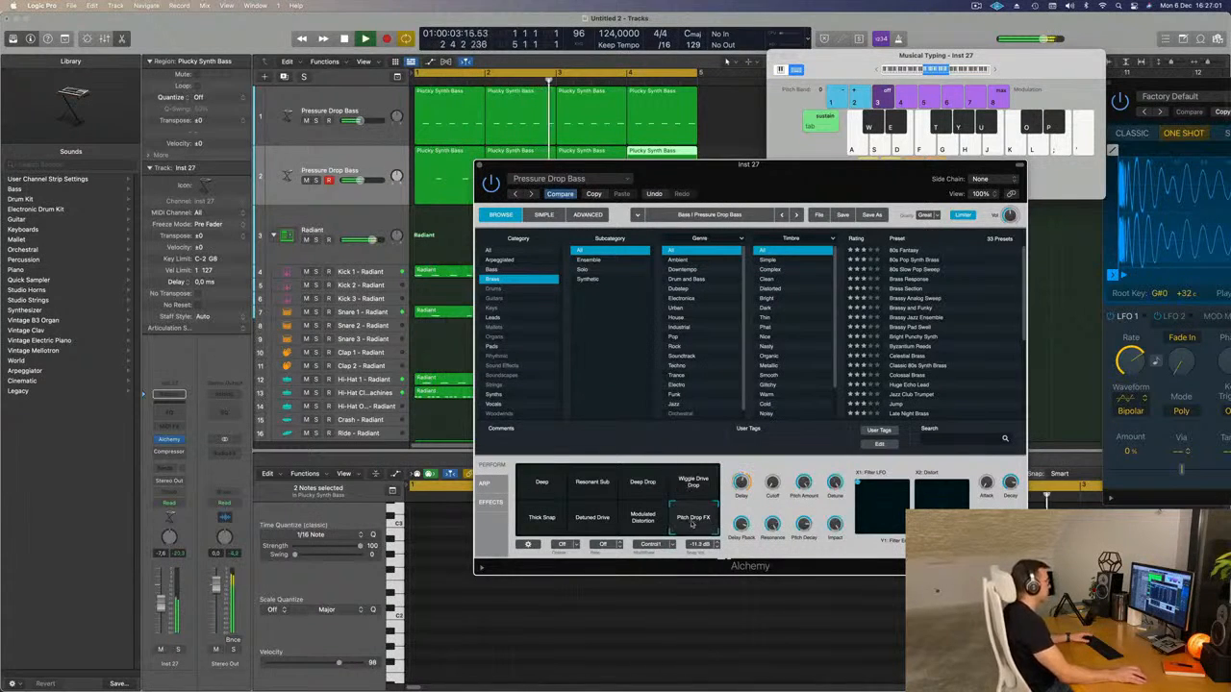
left_click(641, 520)
left_click(591, 524)
left_click(541, 521)
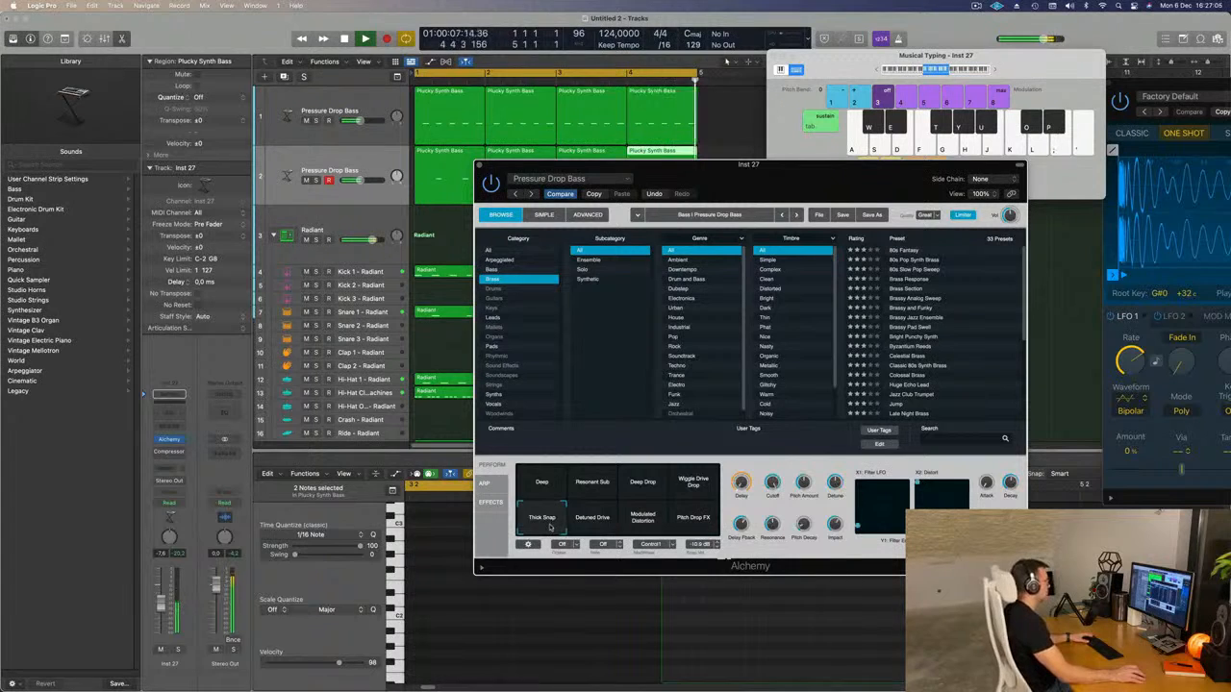
left_click(707, 484)
left_click_drag(566, 511, 535, 535)
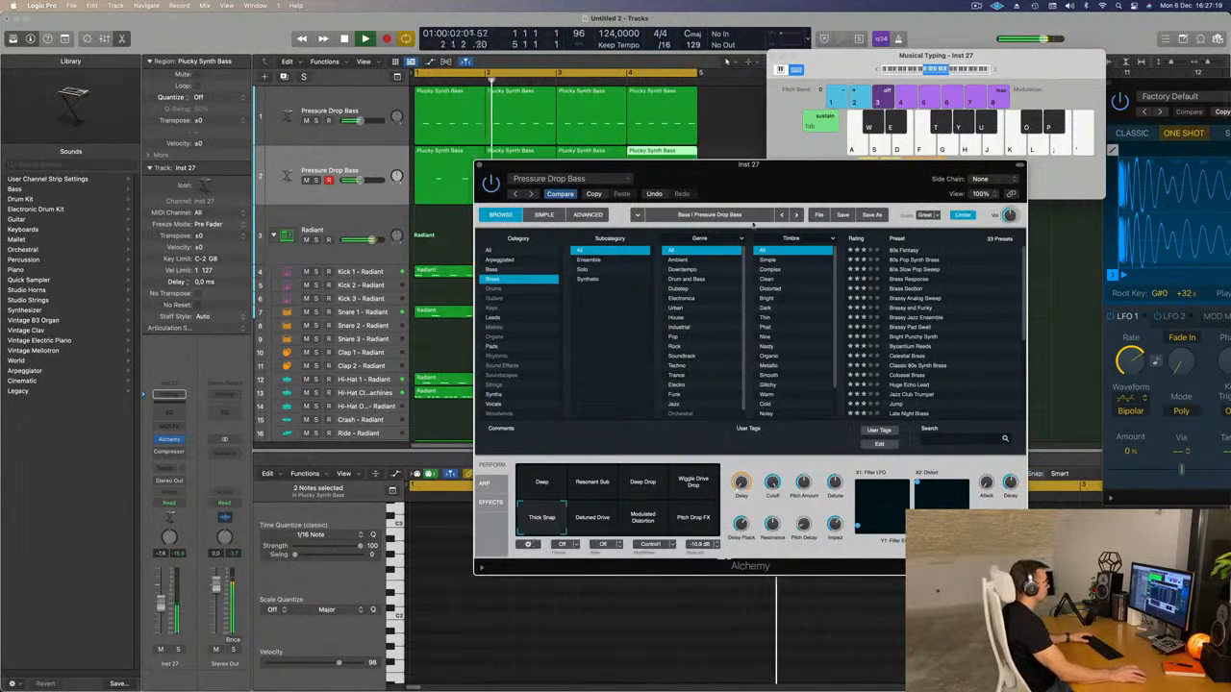
Raise the second bass track's volume to -6.4 dB, briefly solo it, and restart the loop.
left_click_drag(752, 225, 814, 207)
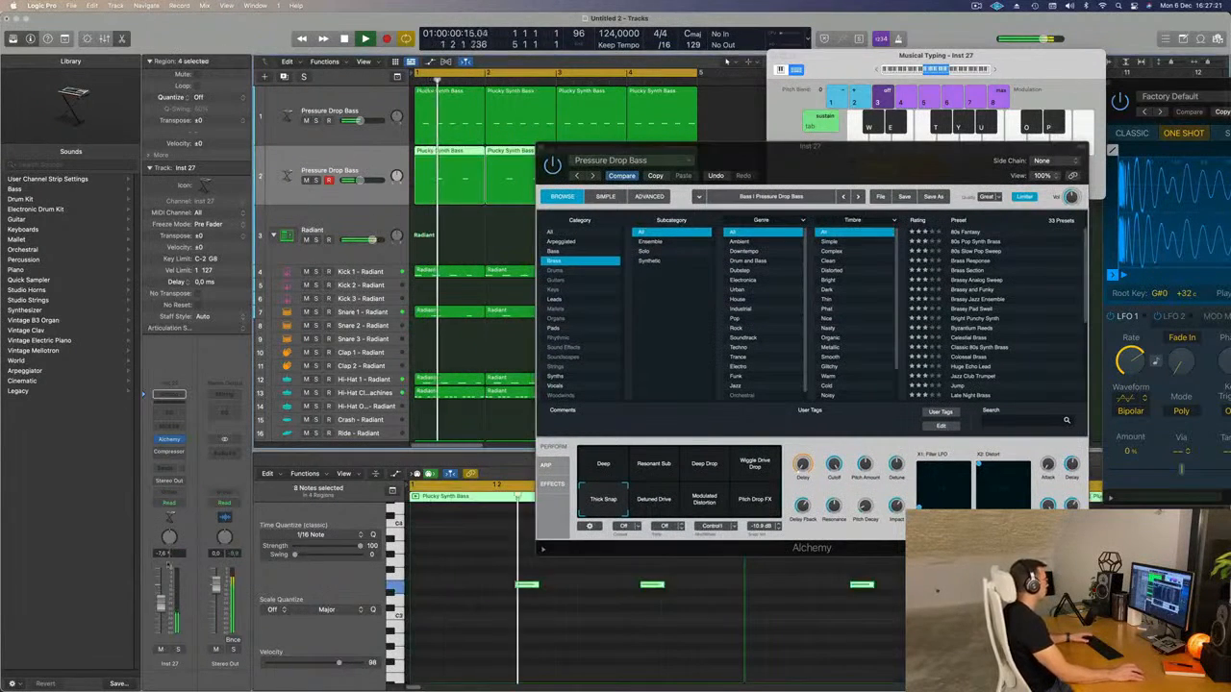
left_click(178, 651)
left_click(178, 651)
key("space")
key("space")
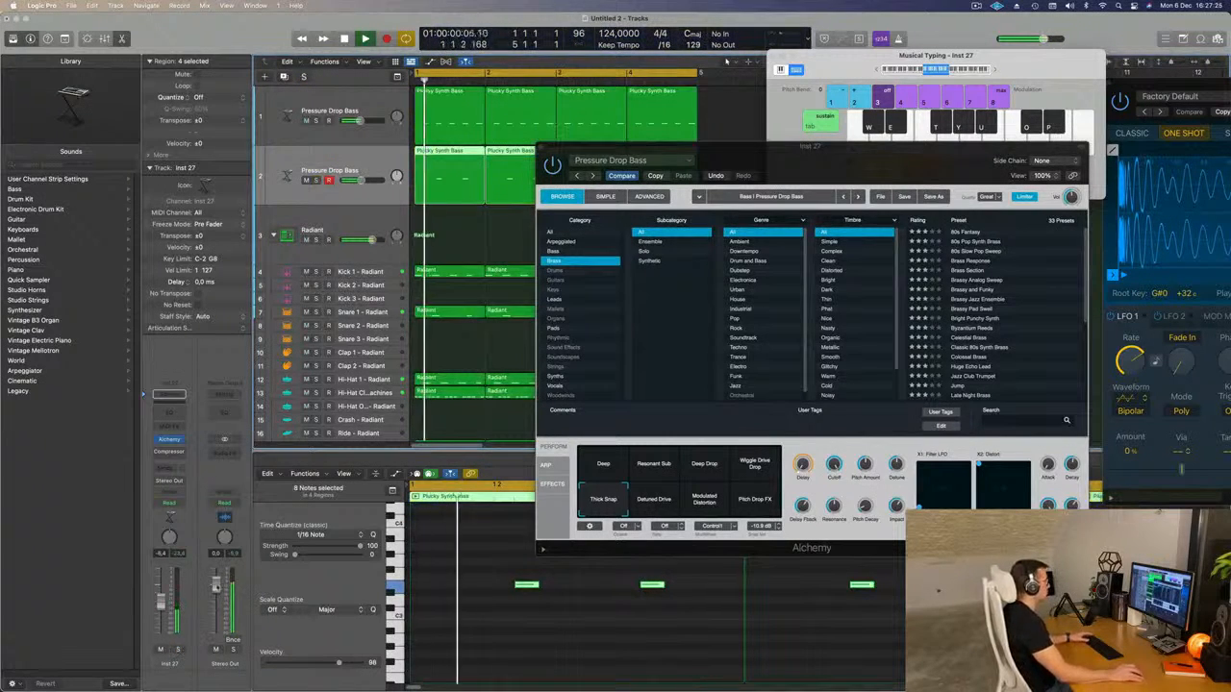
Set the second bass track's Alchemy Delay to about 47% and its volume to -5.9 dB.
left_click_drag(879, 153, 782, 162)
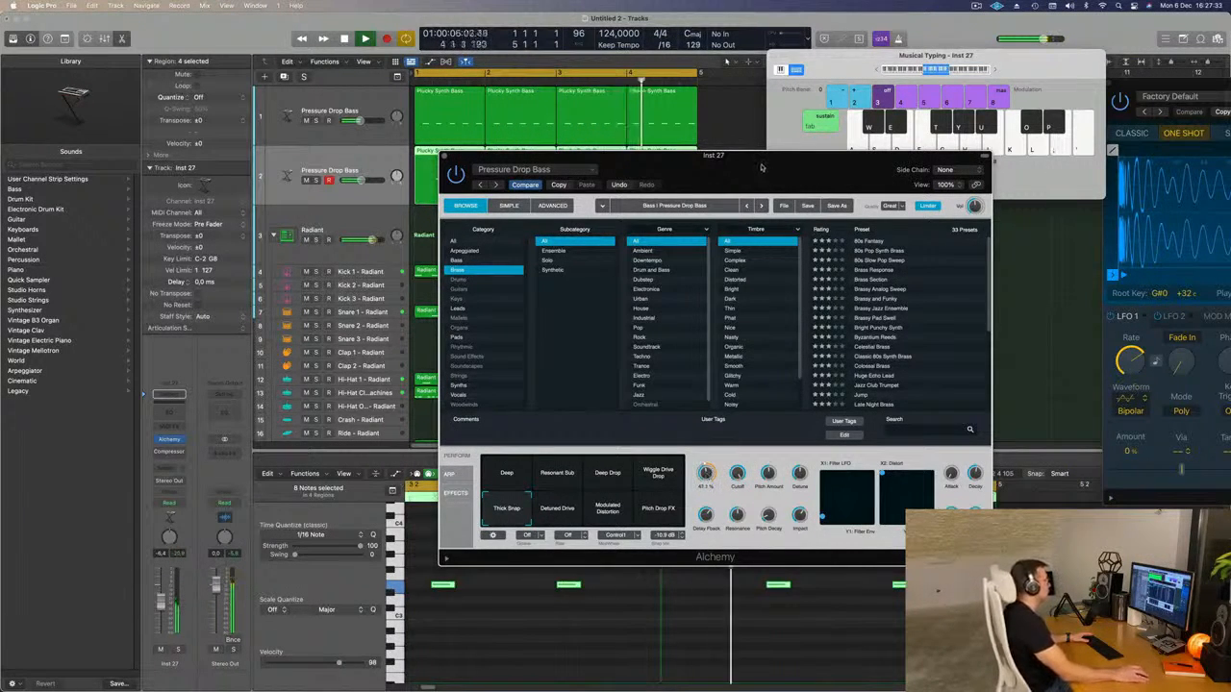
left_click_drag(761, 169, 884, 165)
key("Return")
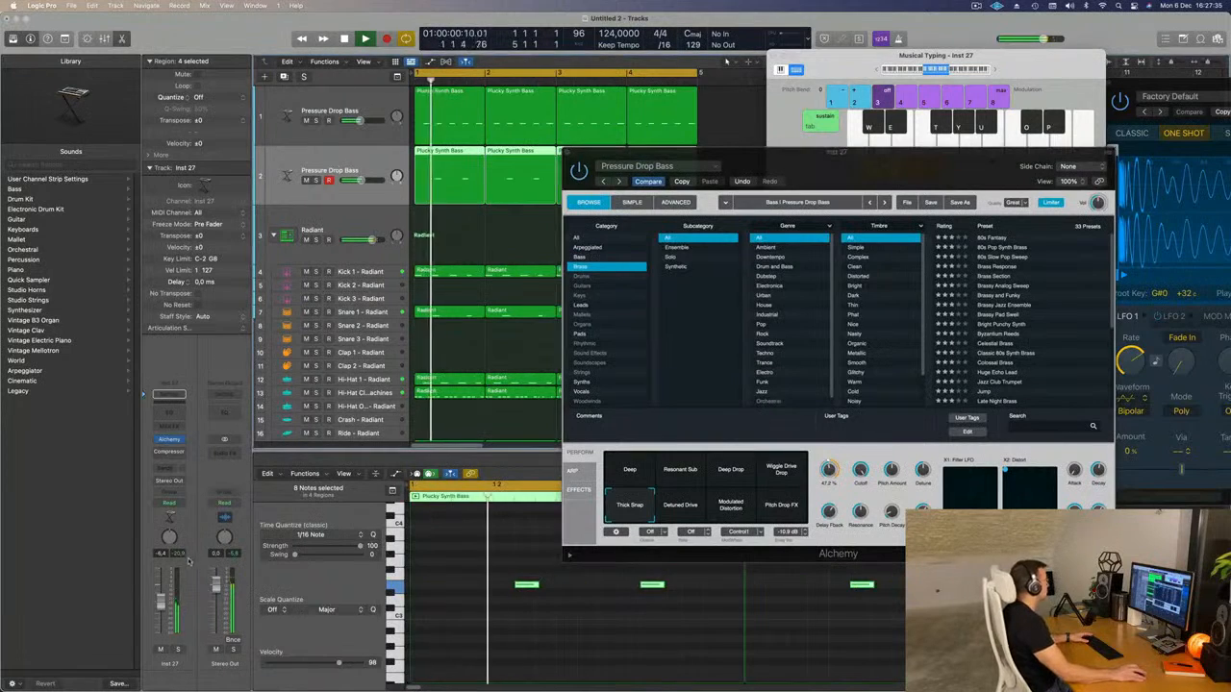
key("Return")
Duplicate the second bass track as a third one and copy the two-note bar 1 region onto it.
left_click(283, 76)
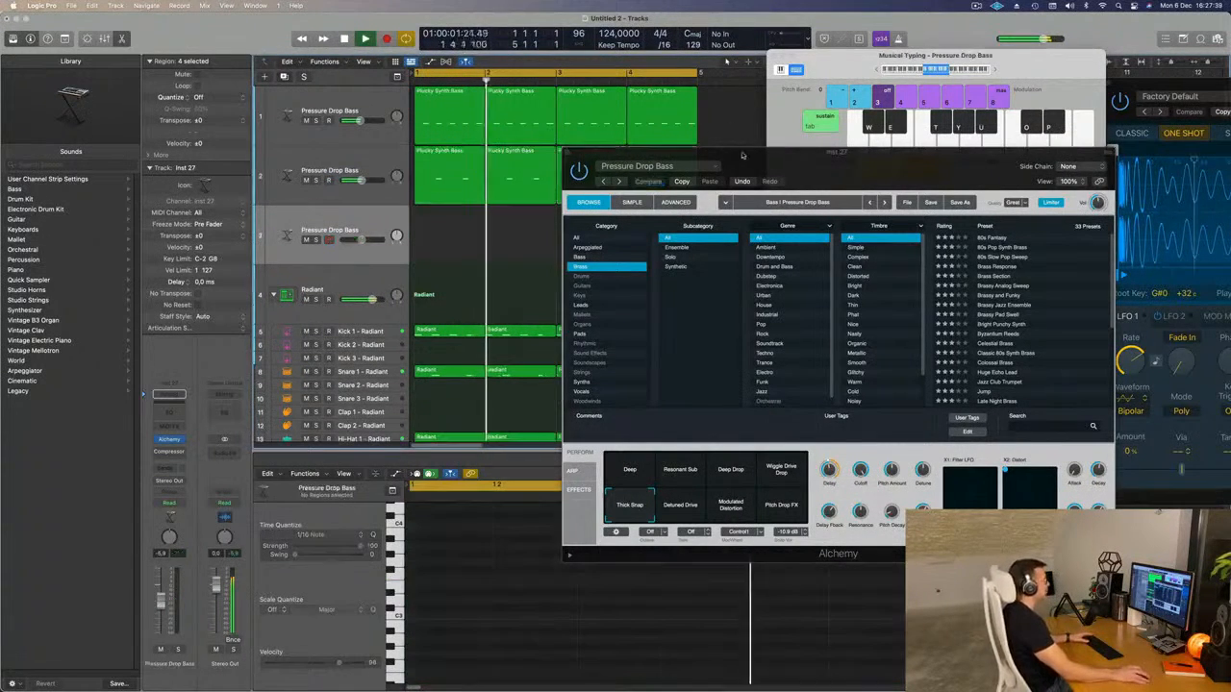
left_click_drag(664, 153, 777, 151)
key("Return")
left_click(455, 176)
left_click_drag(454, 176, 456, 237)
left_click(534, 154)
mouse_move(534, 154)
left_mouse_down()
mouse_move(459, 161)
mouse_move(531, 164)
left_mouse_up()
left_click(370, 223)
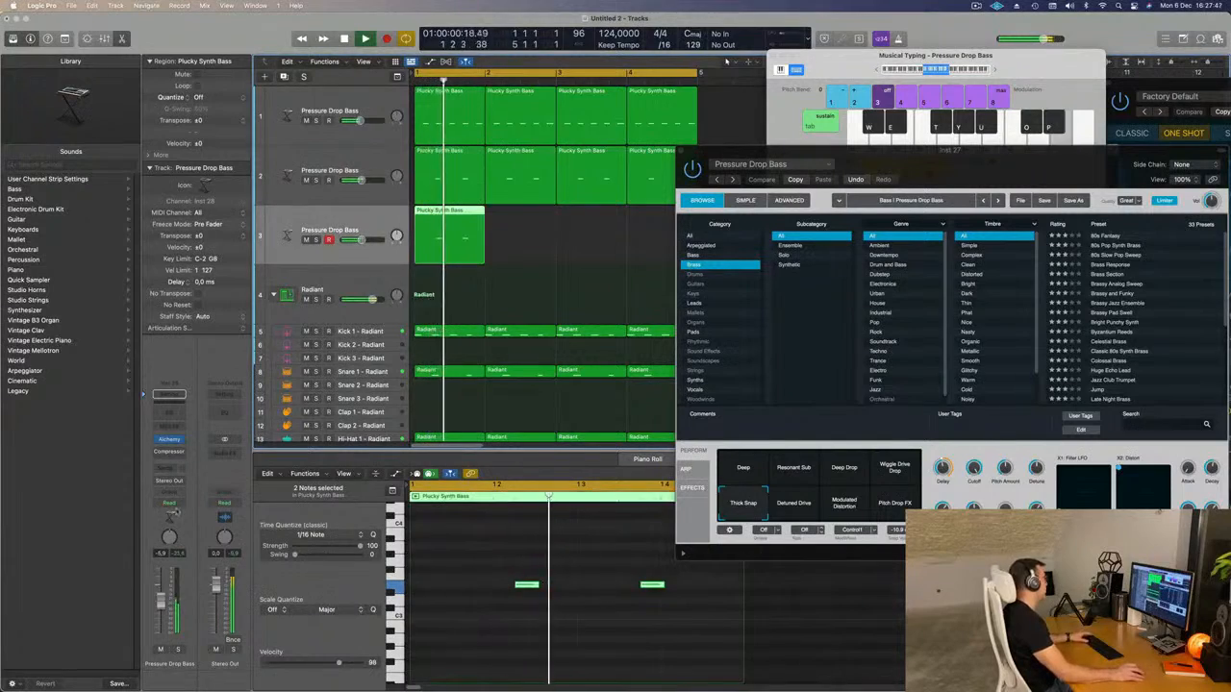
Load the 80s Fantasy brass preset in the third track's Alchemy and repeat its region across the loop.
left_click(169, 441)
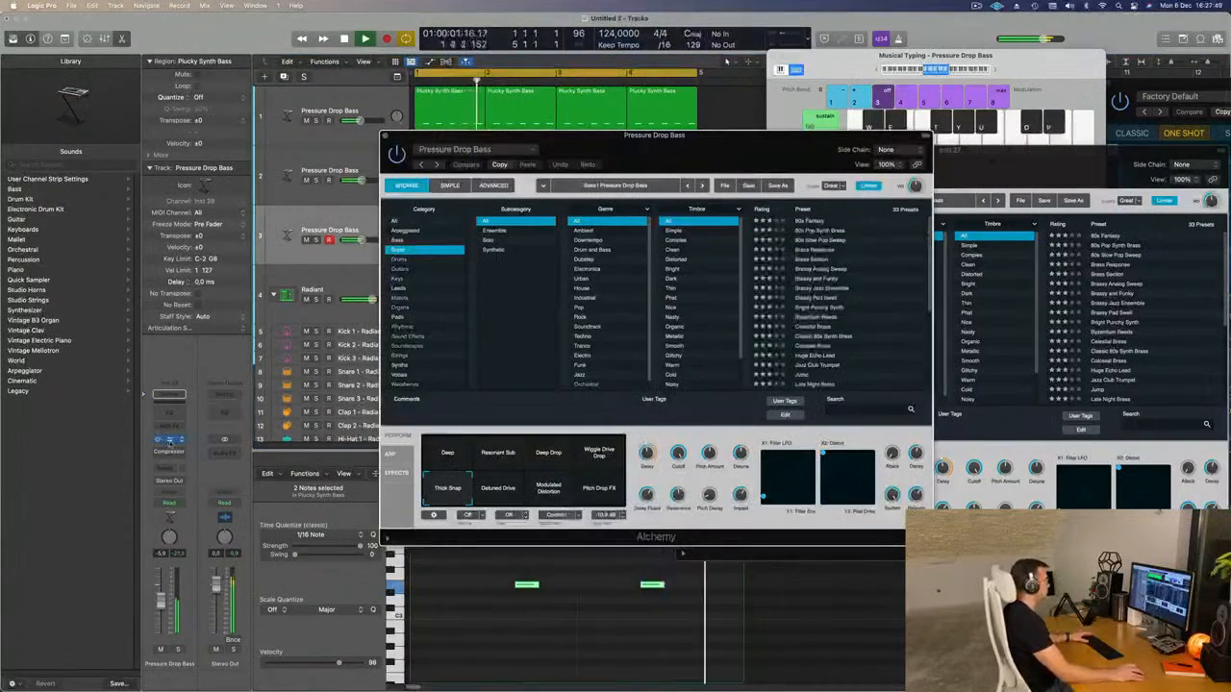
left_click_drag(716, 132, 1136, 198)
left_click(861, 260)
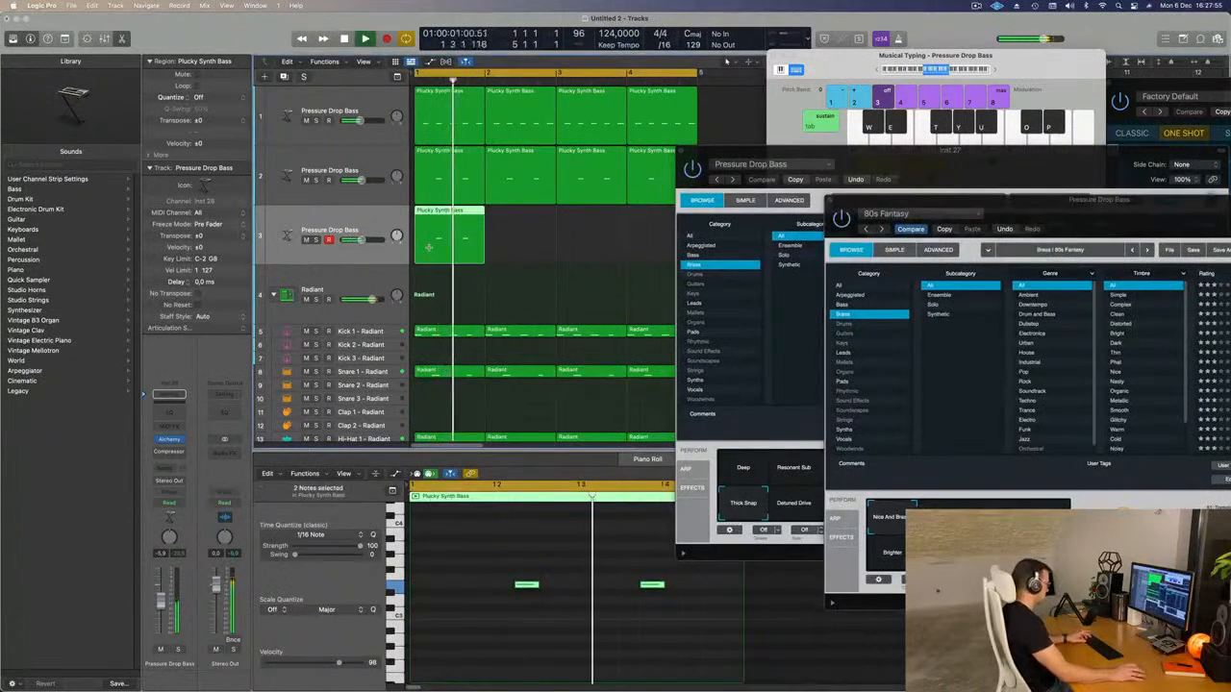
left_click_drag(996, 205, 714, 95)
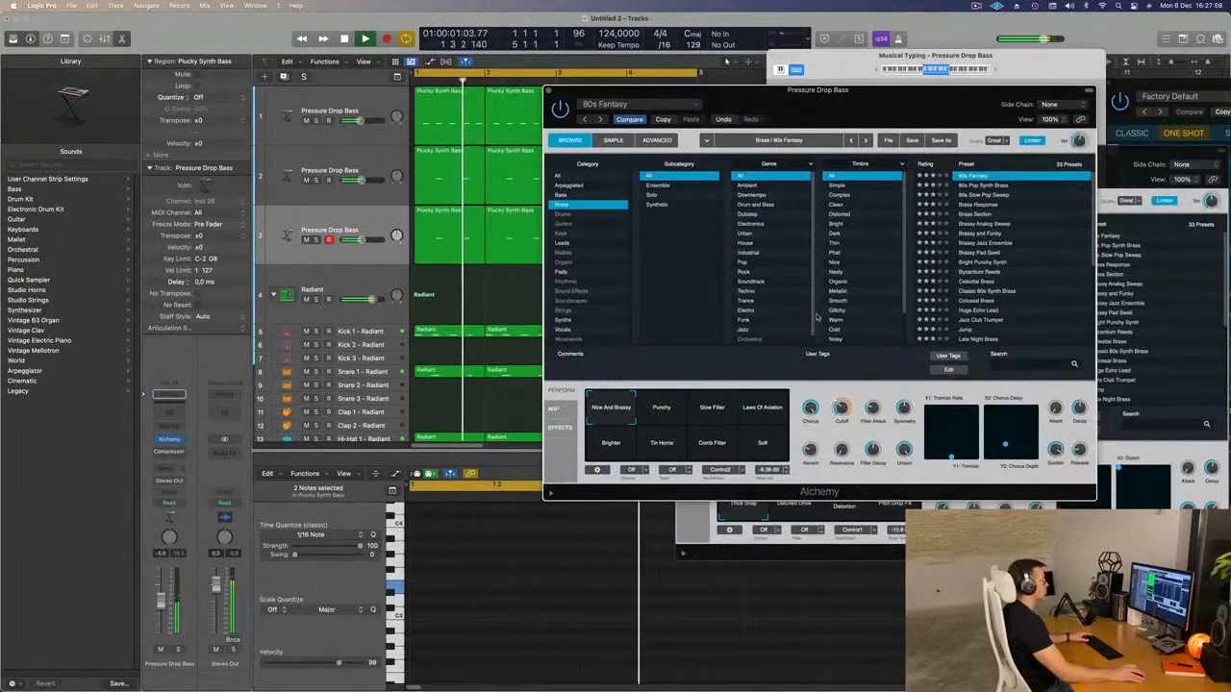
Compare the 80s Pop Synth Brass and 80s Slow Pop Sweep presets, and load 80s Pop Synth Brass.
left_click_drag(888, 110, 896, 141)
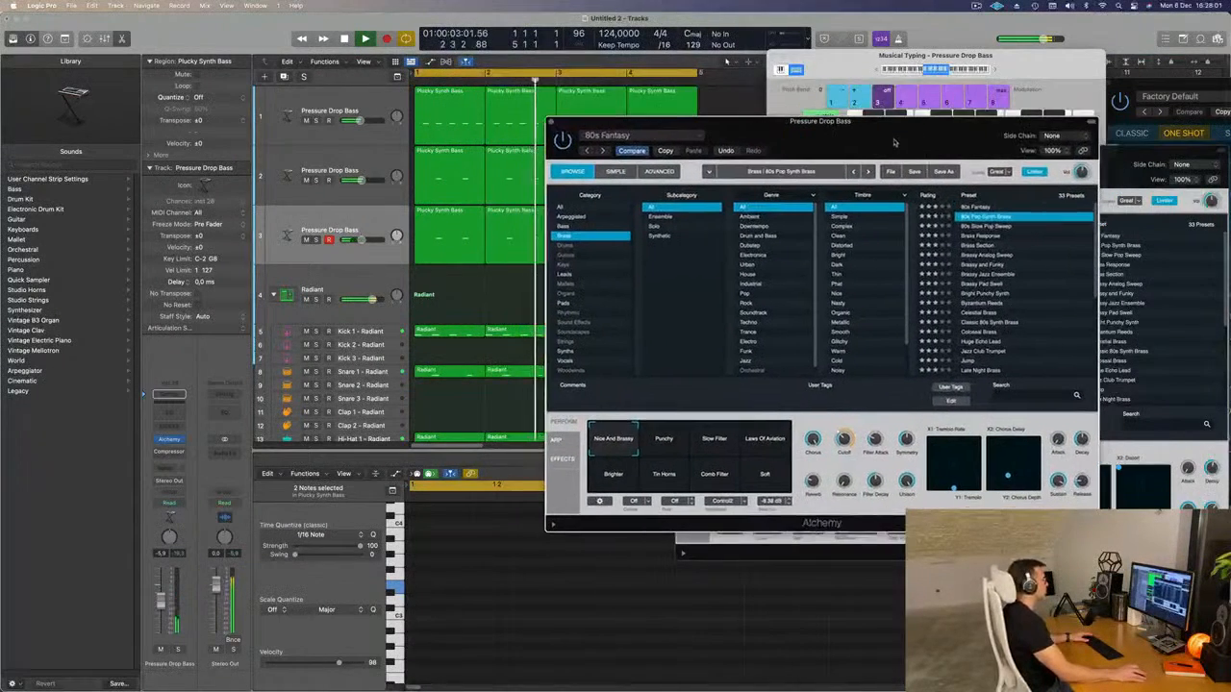
left_click(981, 227)
left_click_drag(913, 148, 883, 173)
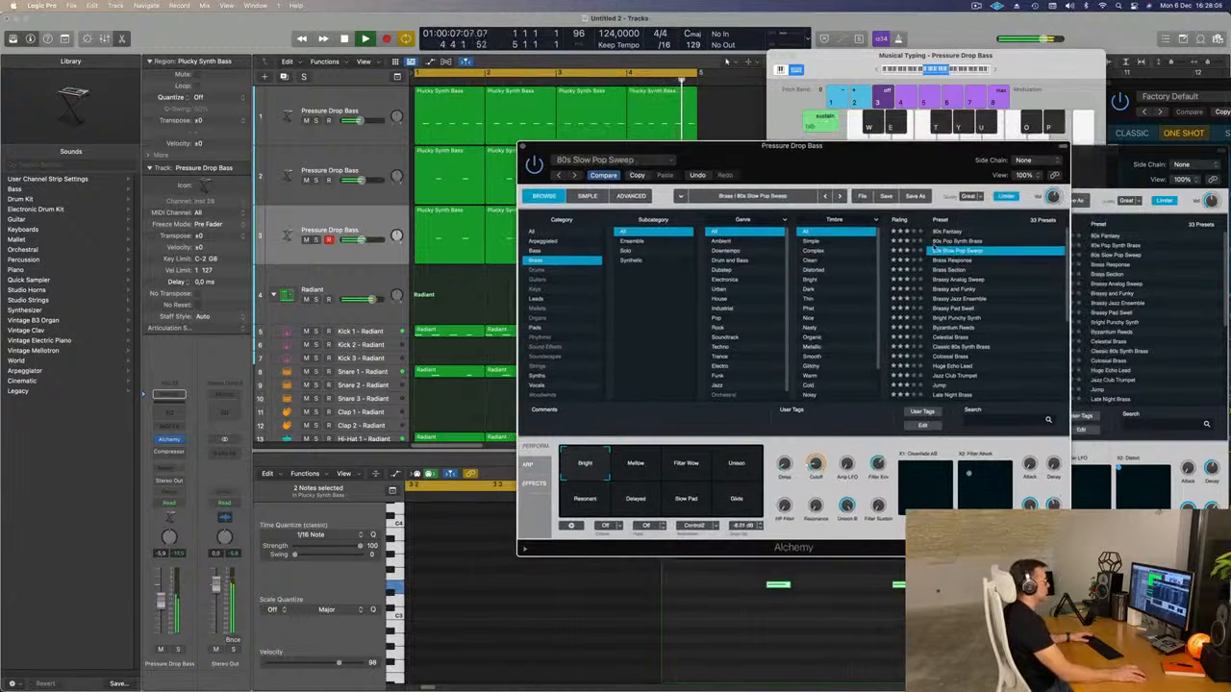
left_click(949, 240)
Compare the 80s Pop Synth Brass variations from Warm Decay through Thin LFO, and choose Snappy.
left_click(635, 471)
left_click(686, 470)
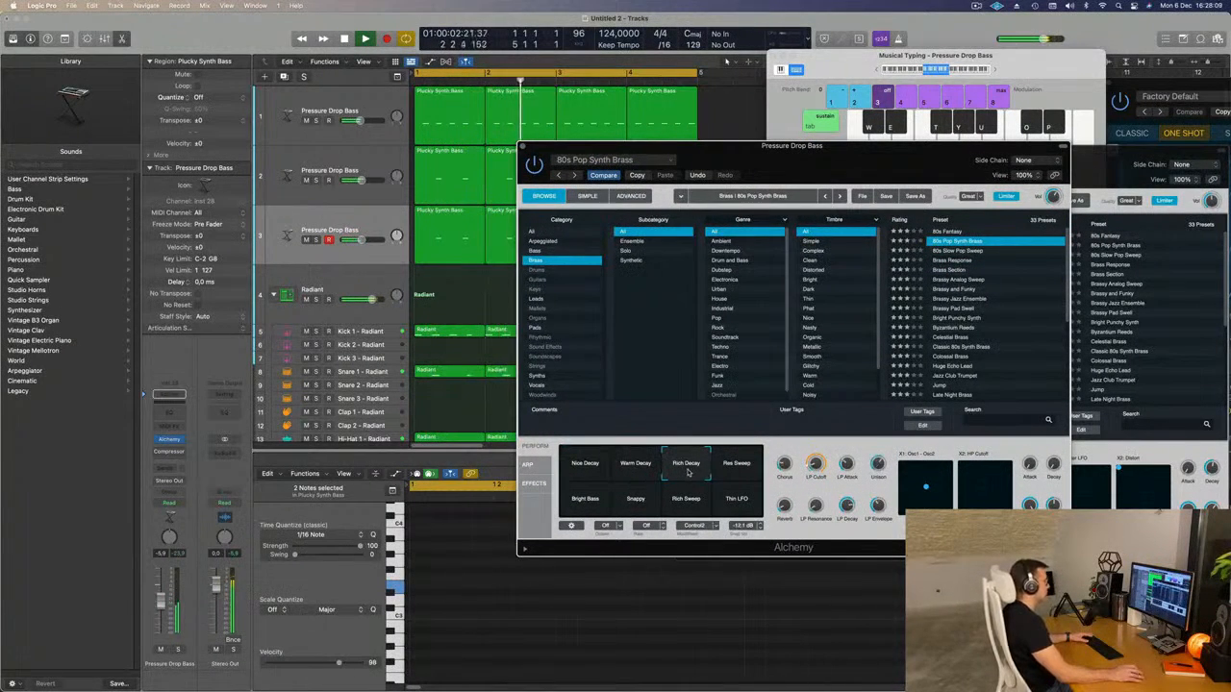
left_click(726, 469)
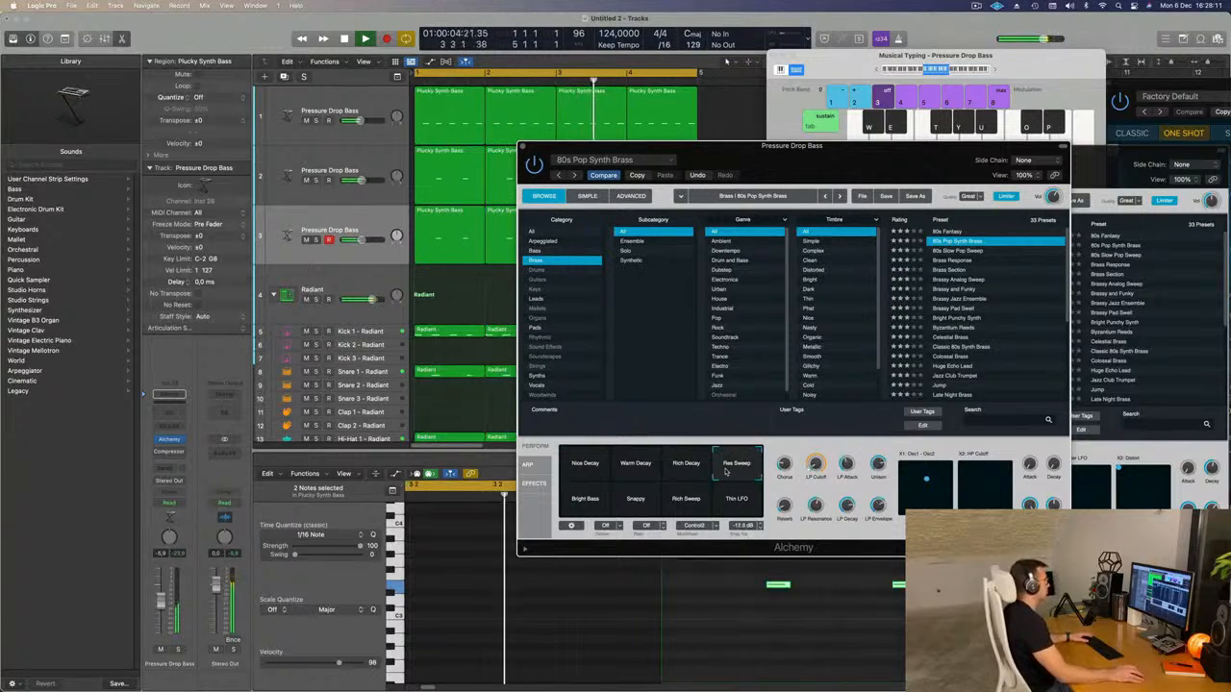
left_click(585, 500)
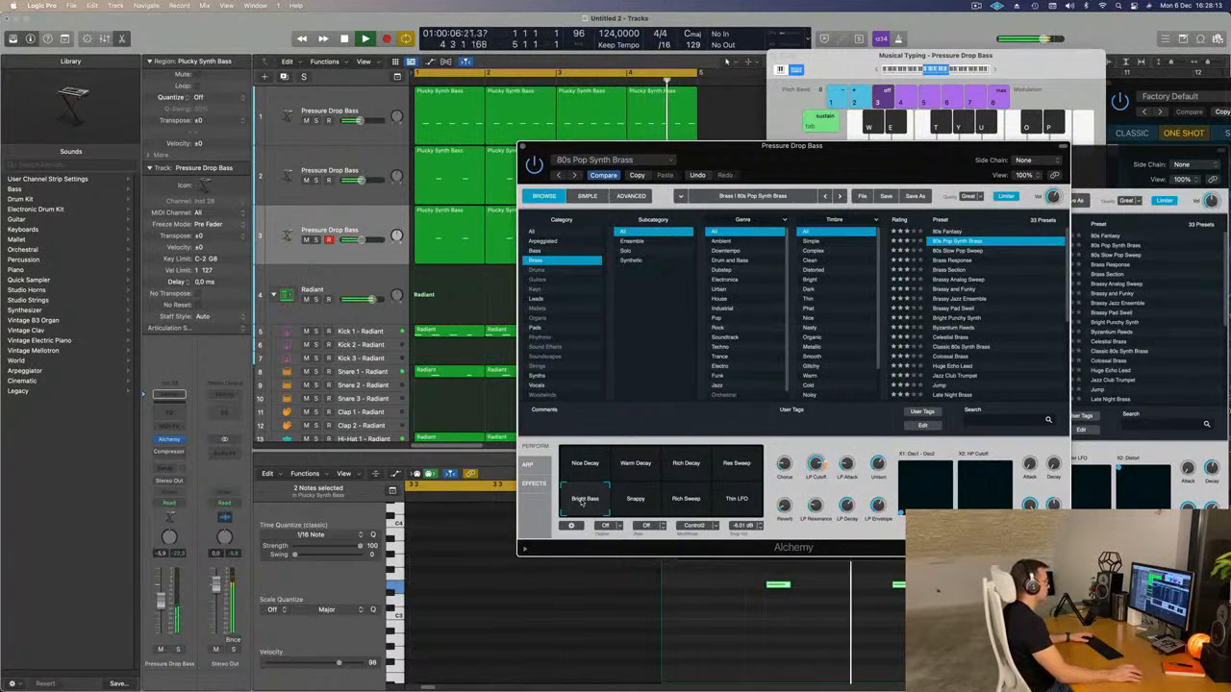
left_click(637, 502)
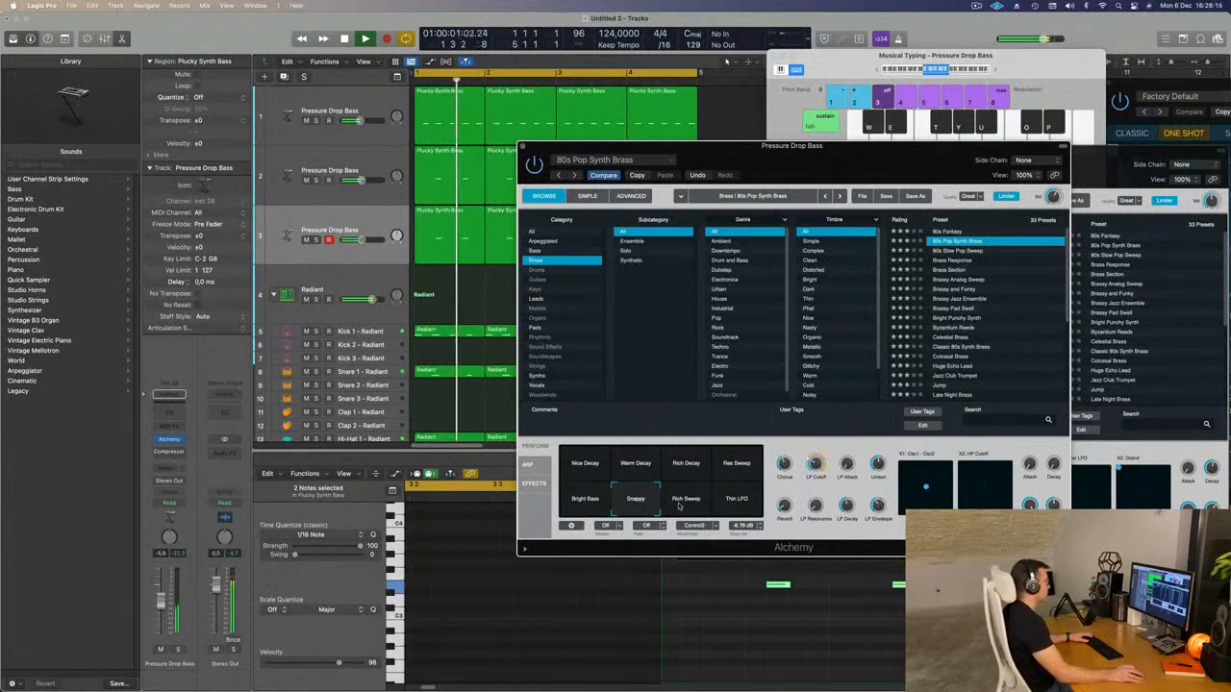
left_click(684, 502)
left_click(735, 502)
left_click(633, 502)
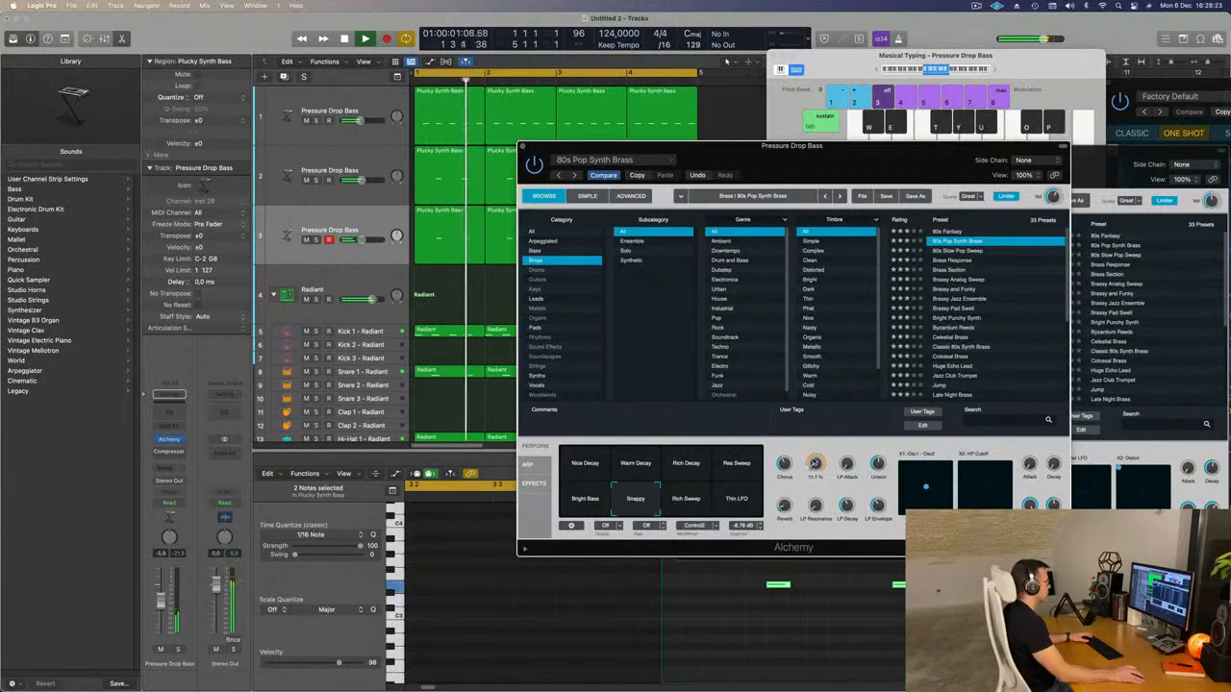
Adjust the preset's LP Cutoff and set the third track's volume to -2.6 dB while the loop plays.
left_click_drag(162, 603, 164, 597)
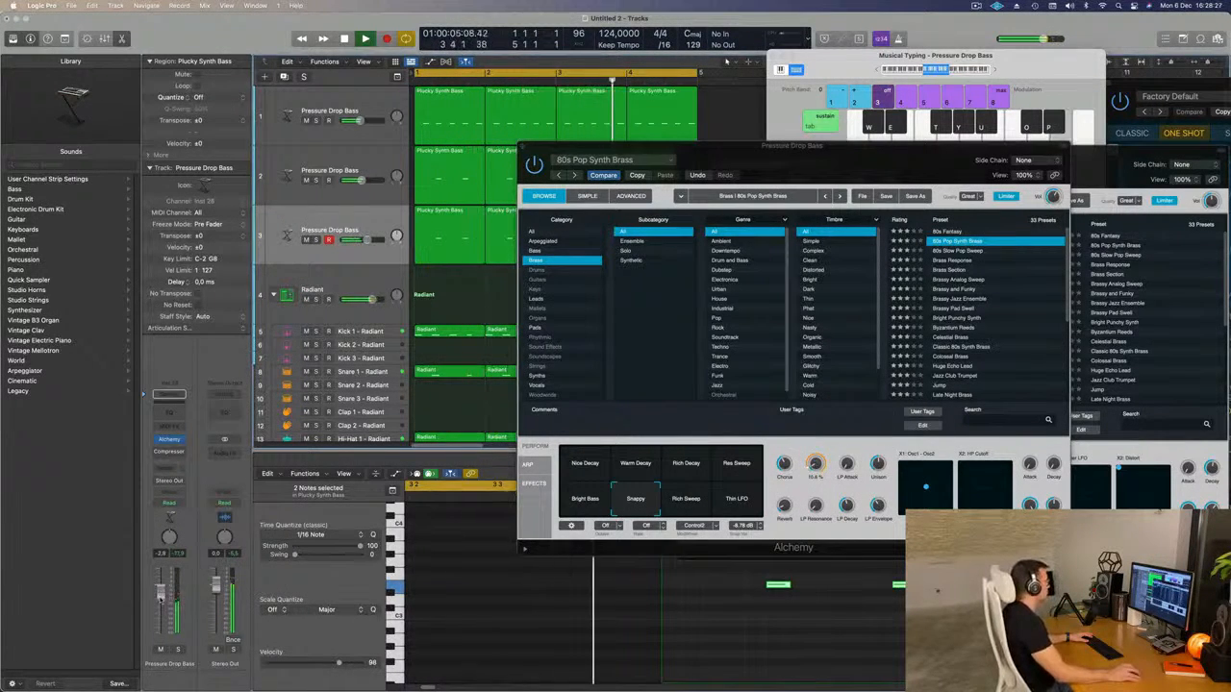
left_click_drag(852, 143, 859, 53)
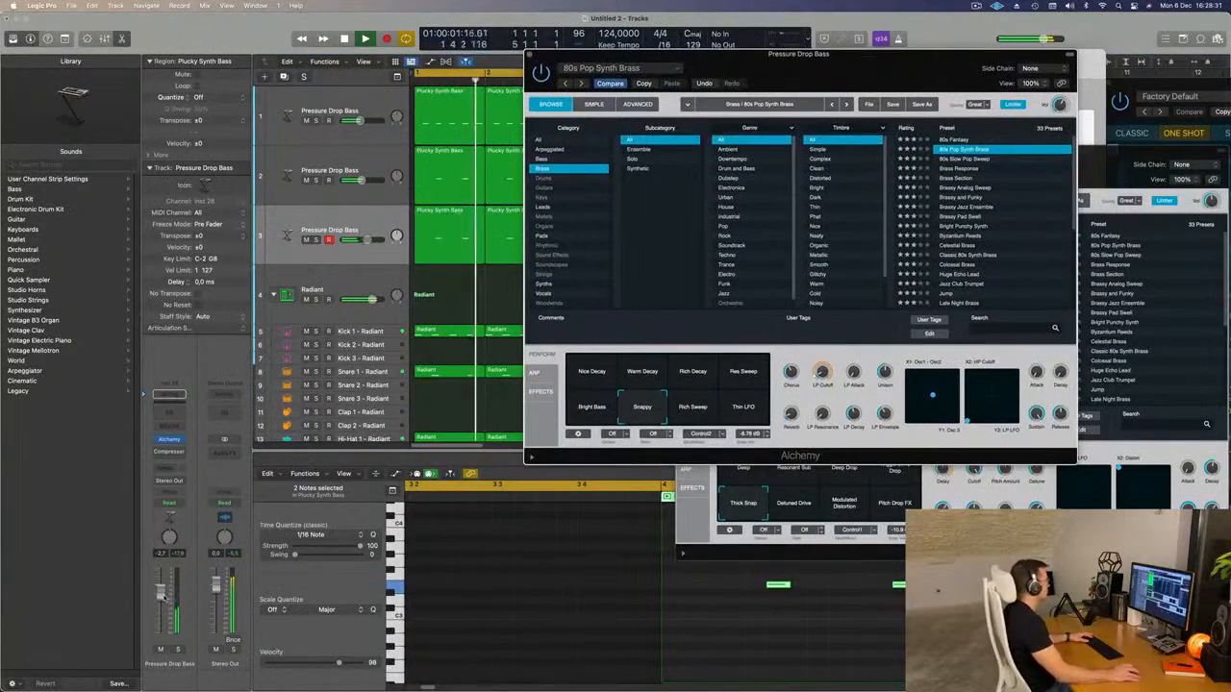
left_click_drag(835, 69, 723, 145)
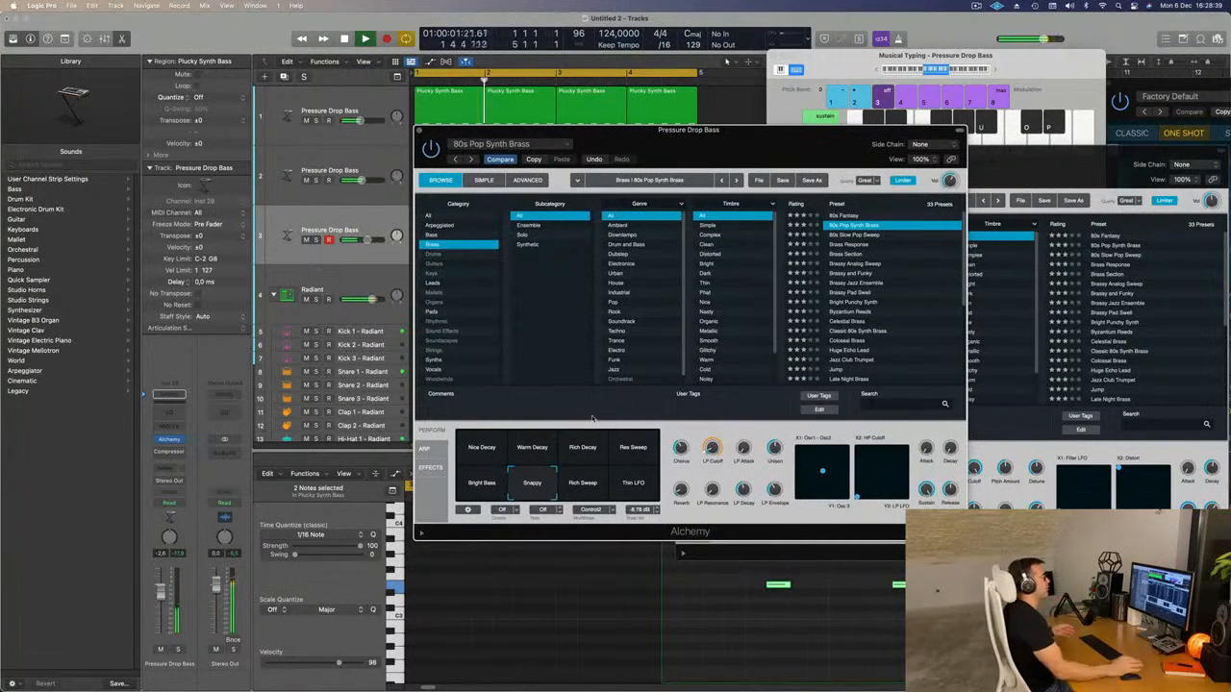
mouse_move(785, 134)
left_mouse_down()
mouse_move(702, 158)
mouse_move(778, 142)
left_mouse_up()
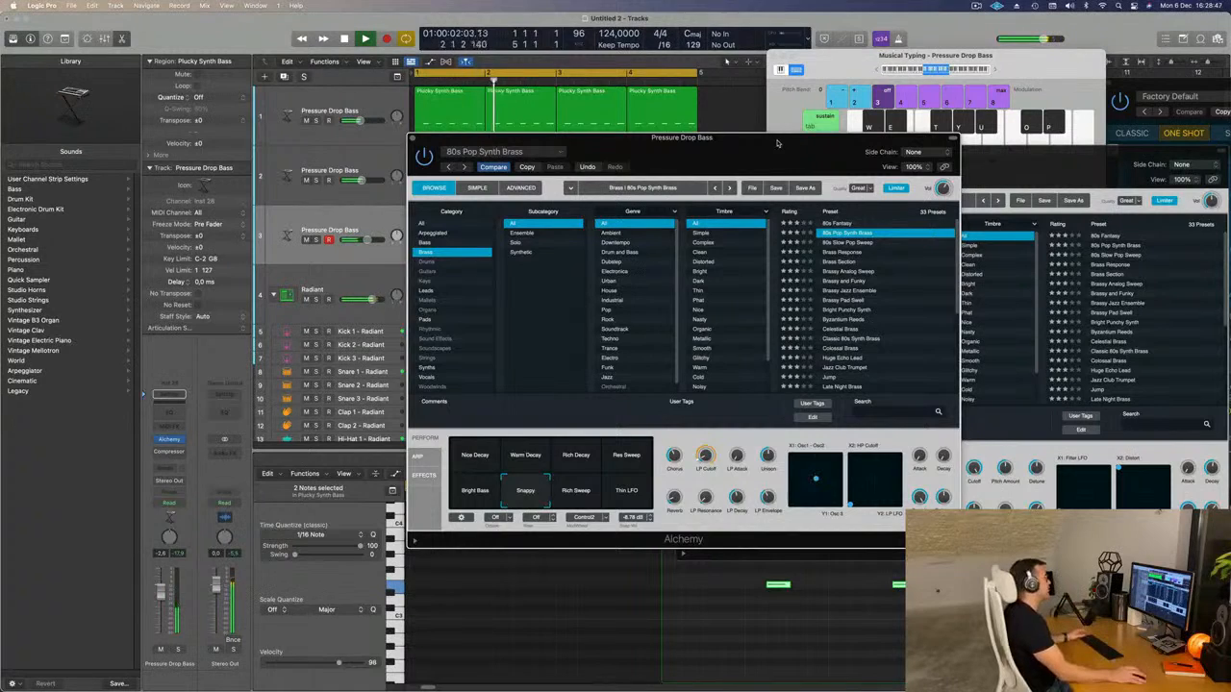
Add a send to Bus 5 on the third Pressure Drop Bass track.
left_click_drag(778, 142, 754, 142)
left_click_drag(753, 143, 775, 137)
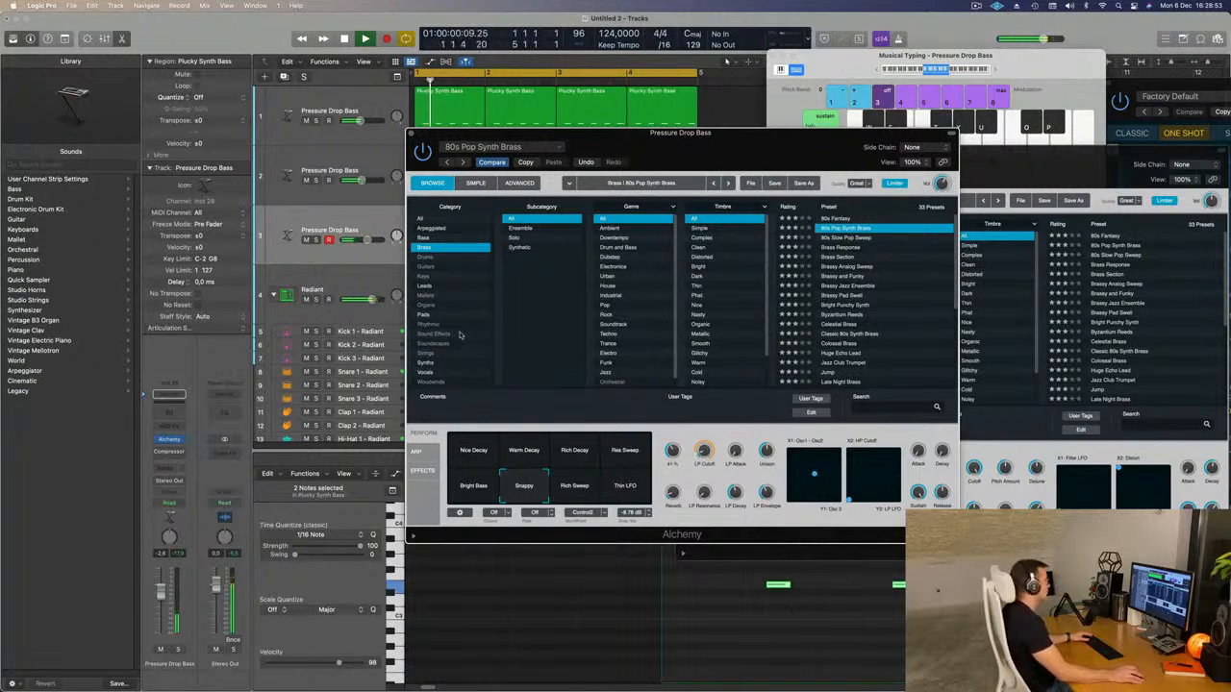
left_click(161, 471)
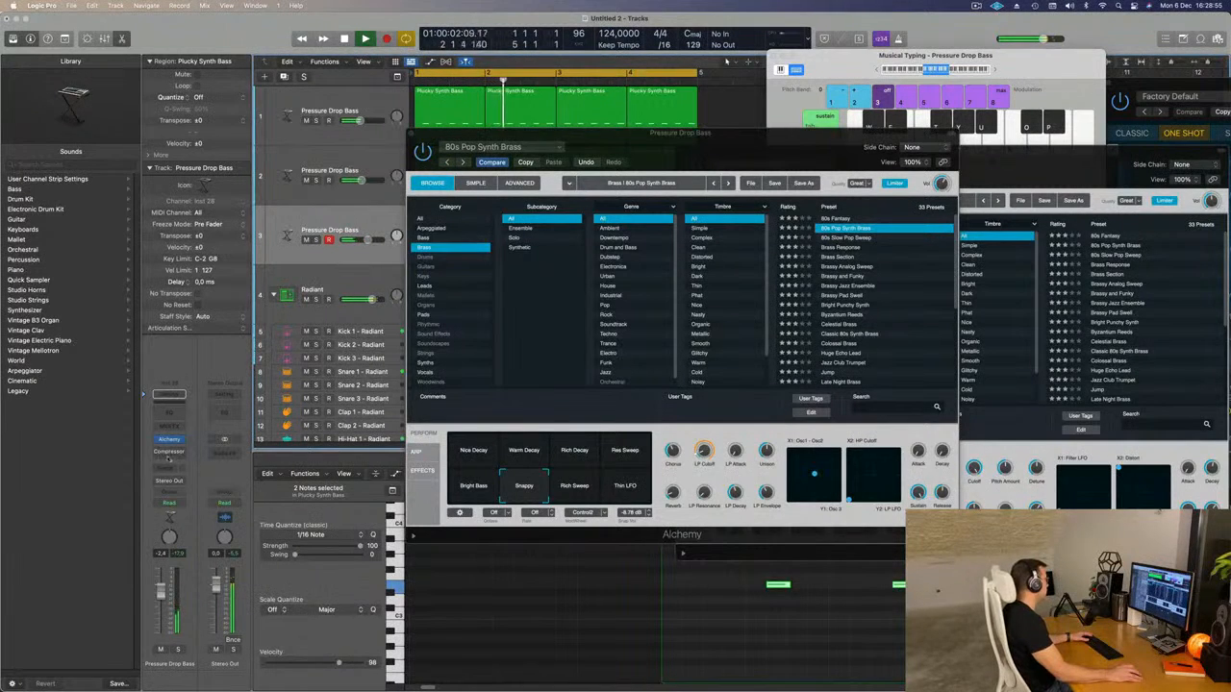
left_click(166, 469)
mouse_move(217, 484)
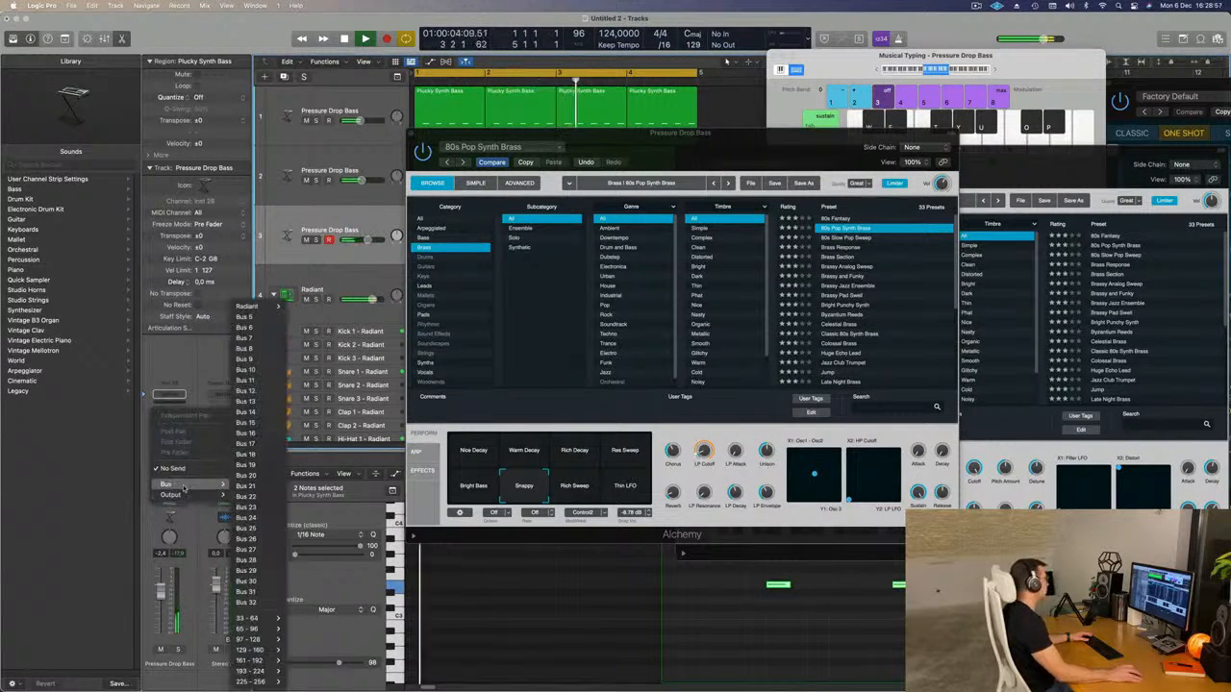
left_click(270, 317)
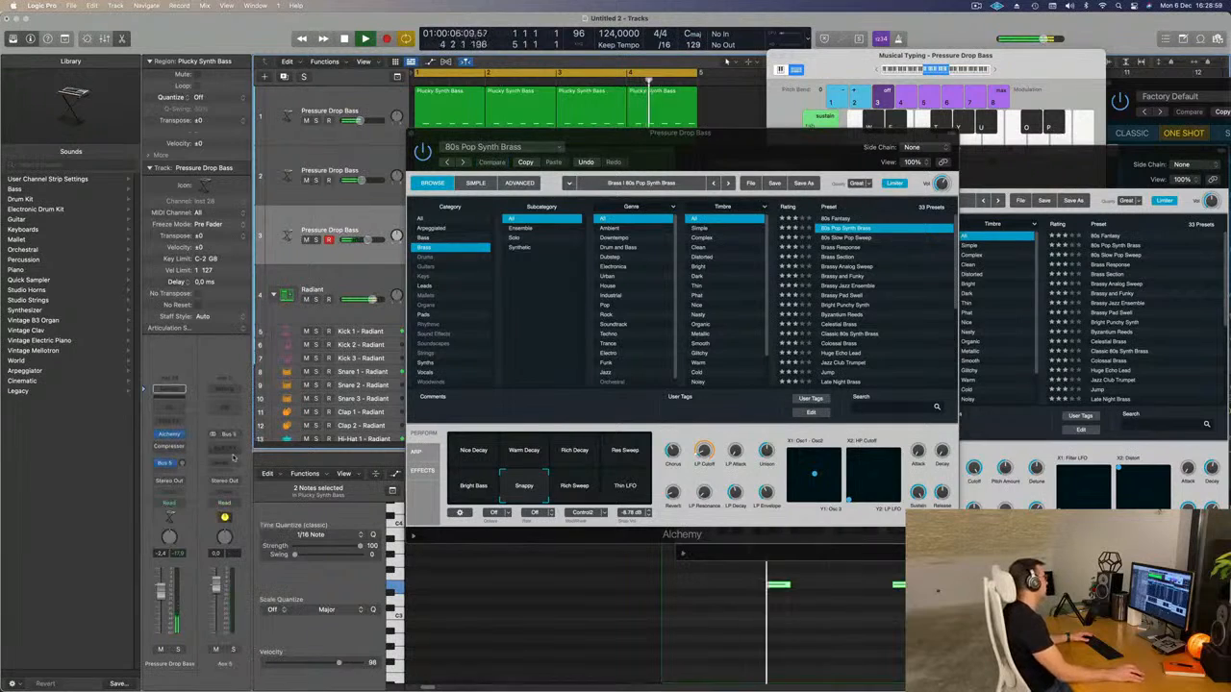
Insert the ChromaVerb reverb on the Aux 5 channel.
left_click(224, 449)
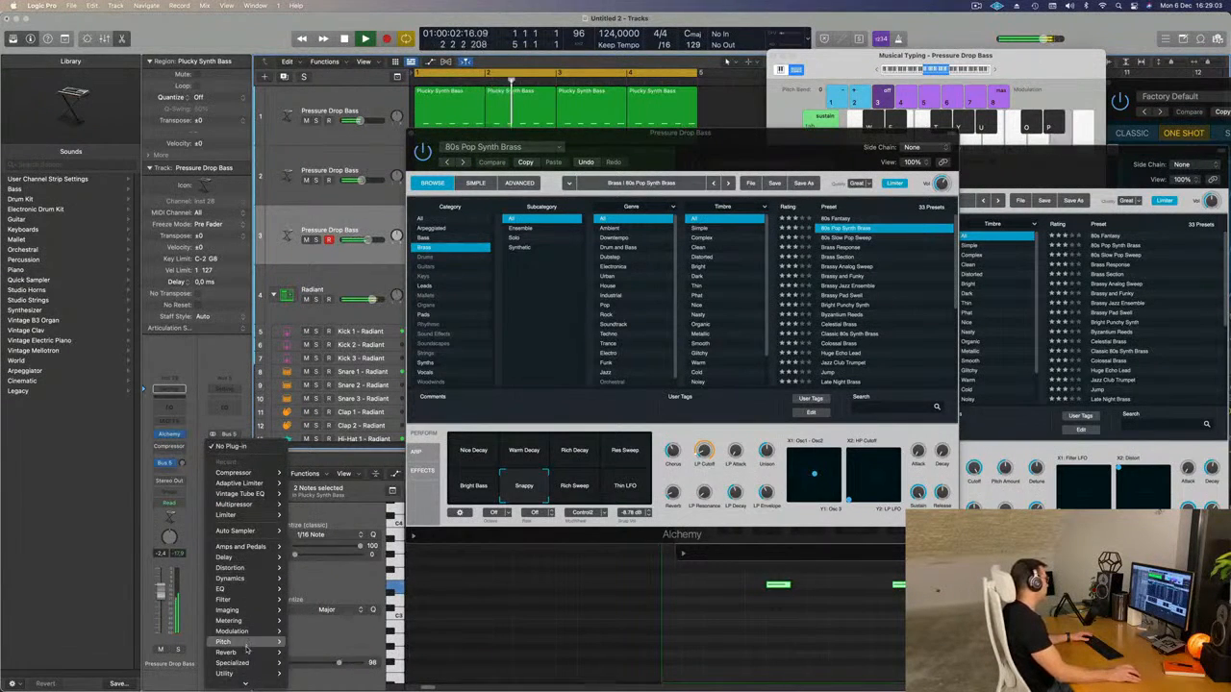
mouse_move(246, 652)
mouse_move(312, 654)
left_click(373, 651)
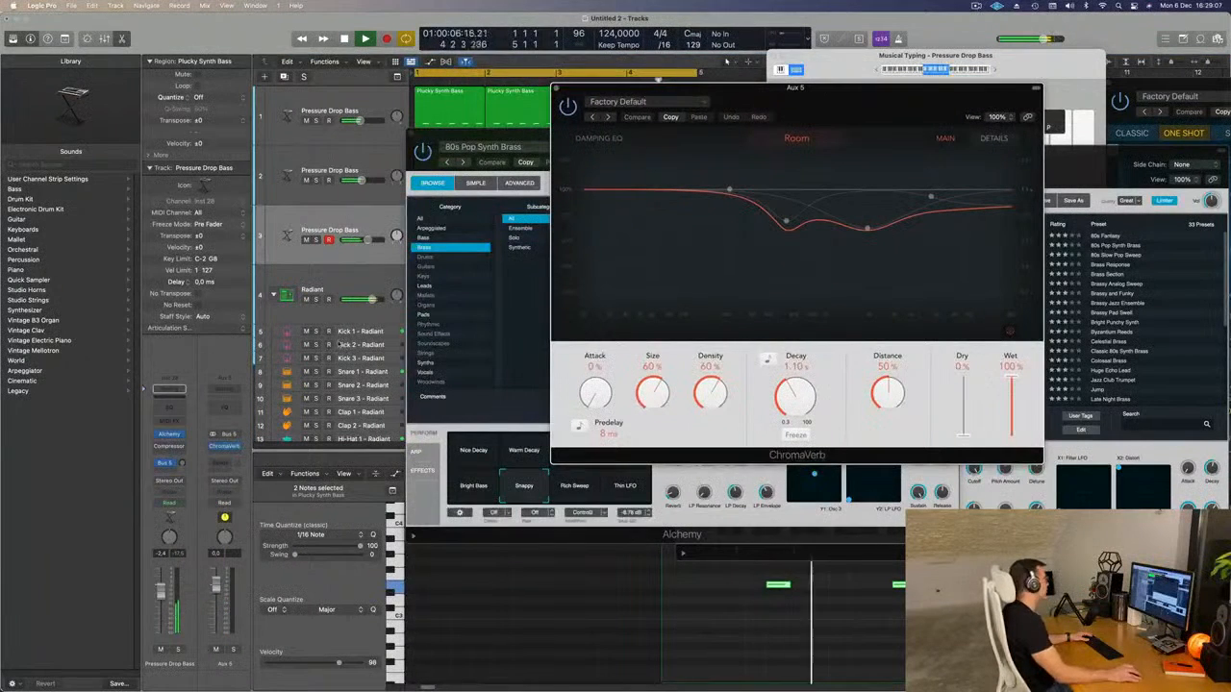
Raise the third track's Bus 5 send level, close ChromaVerb, and clear the Alchemy windows away from the arrangement.
left_click(178, 462)
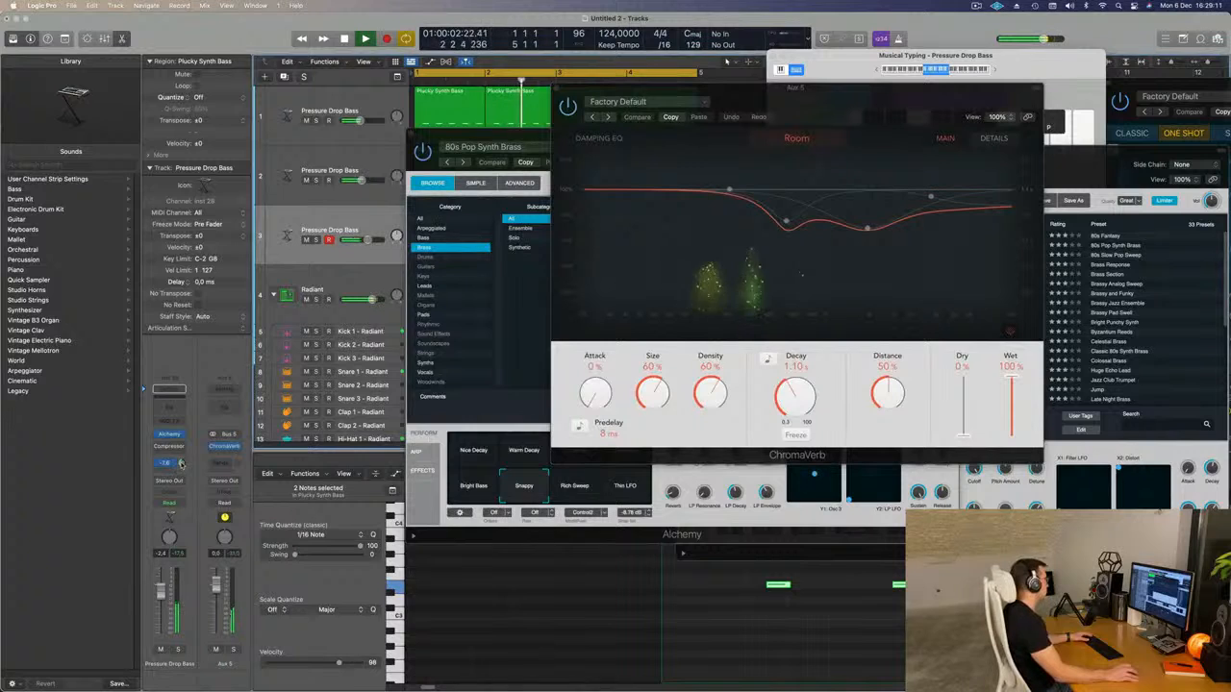
left_click_drag(182, 464, 182, 465)
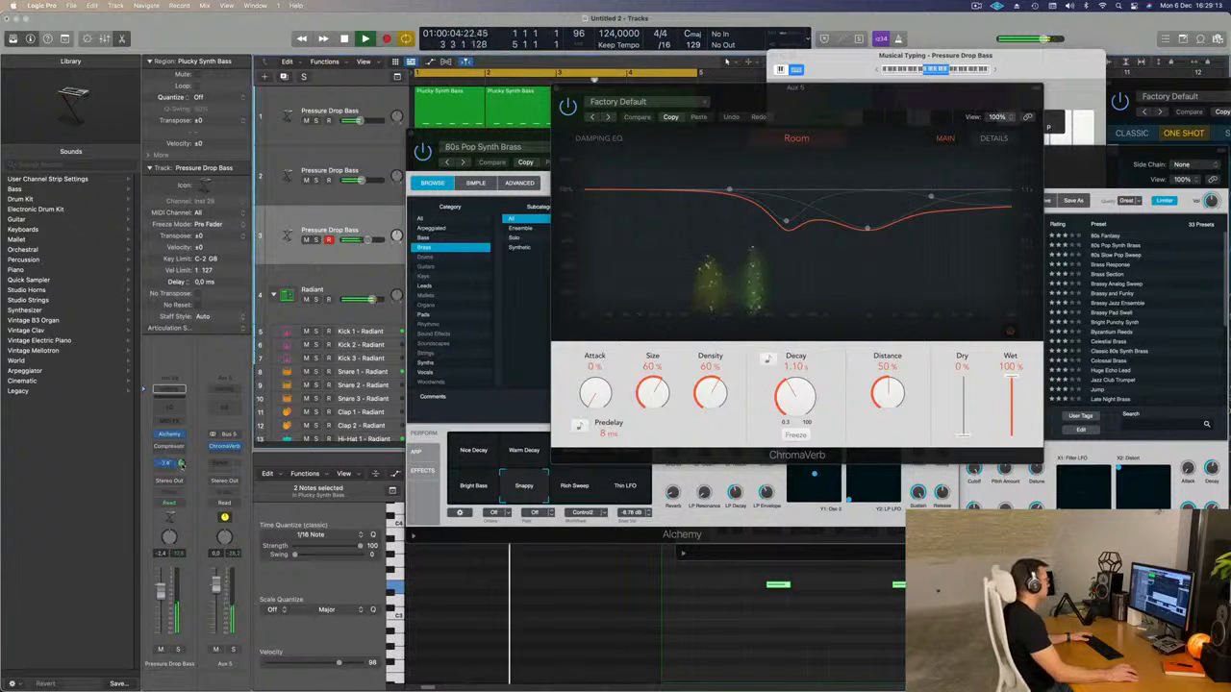
left_click_drag(702, 89, 640, 97)
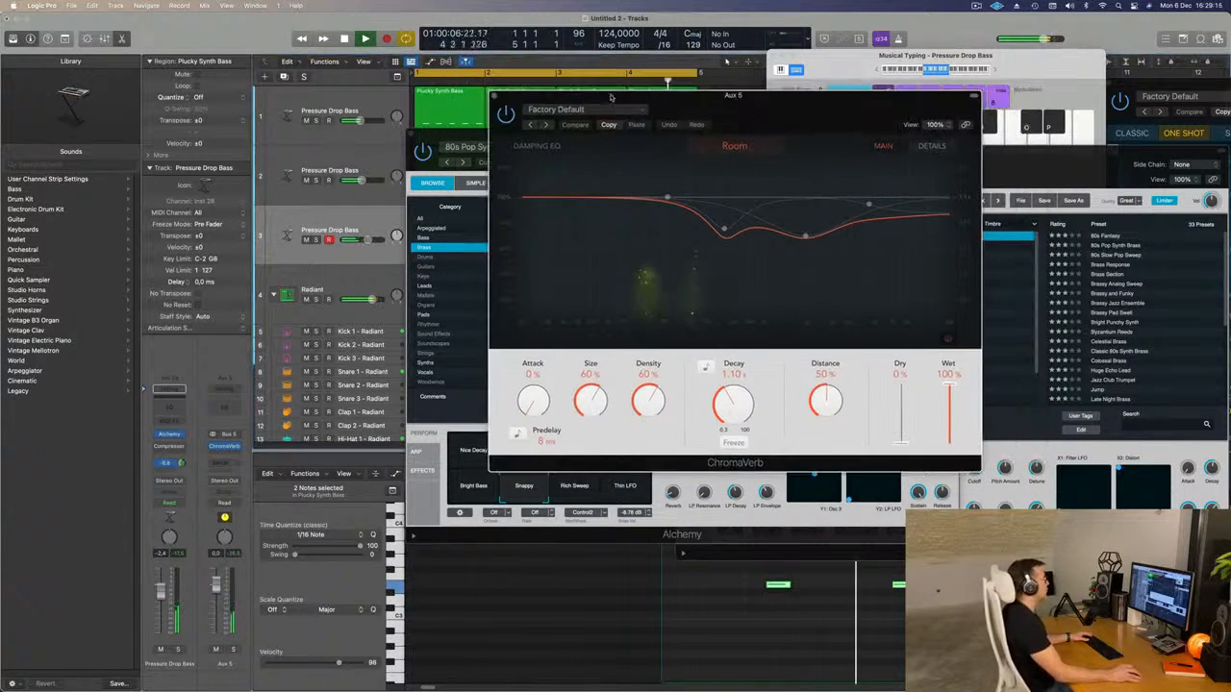
left_click(494, 95)
left_click_drag(452, 143, 495, 148)
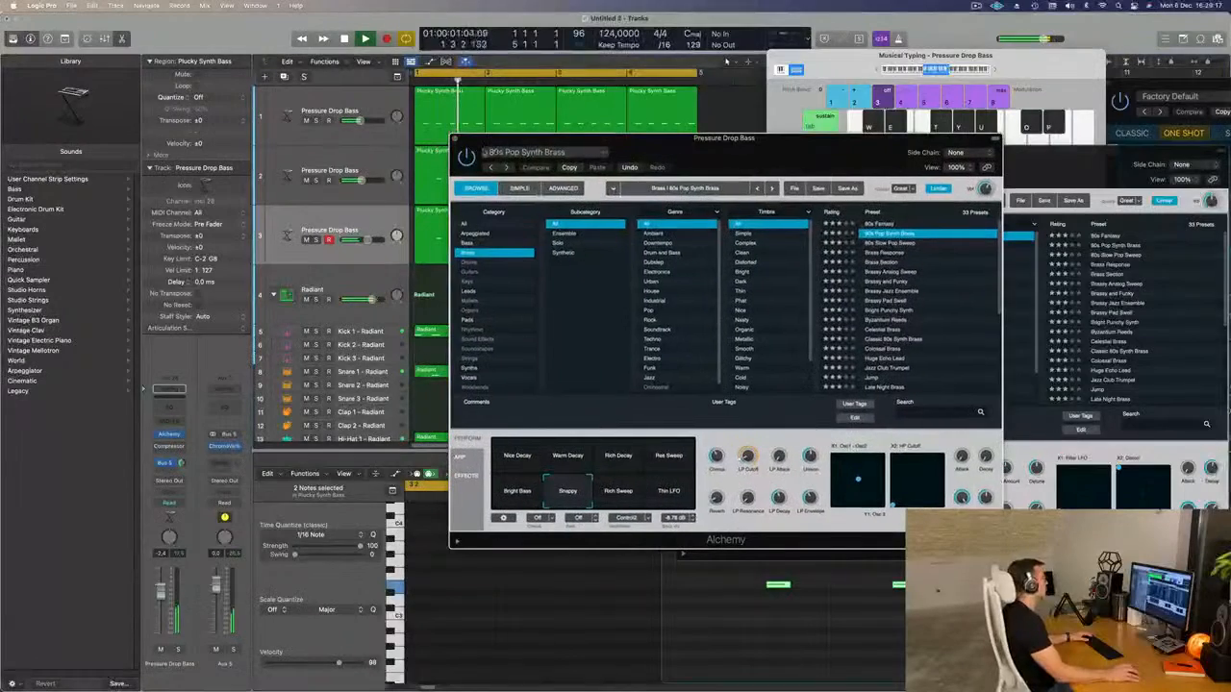
left_click_drag(582, 152, 892, 150)
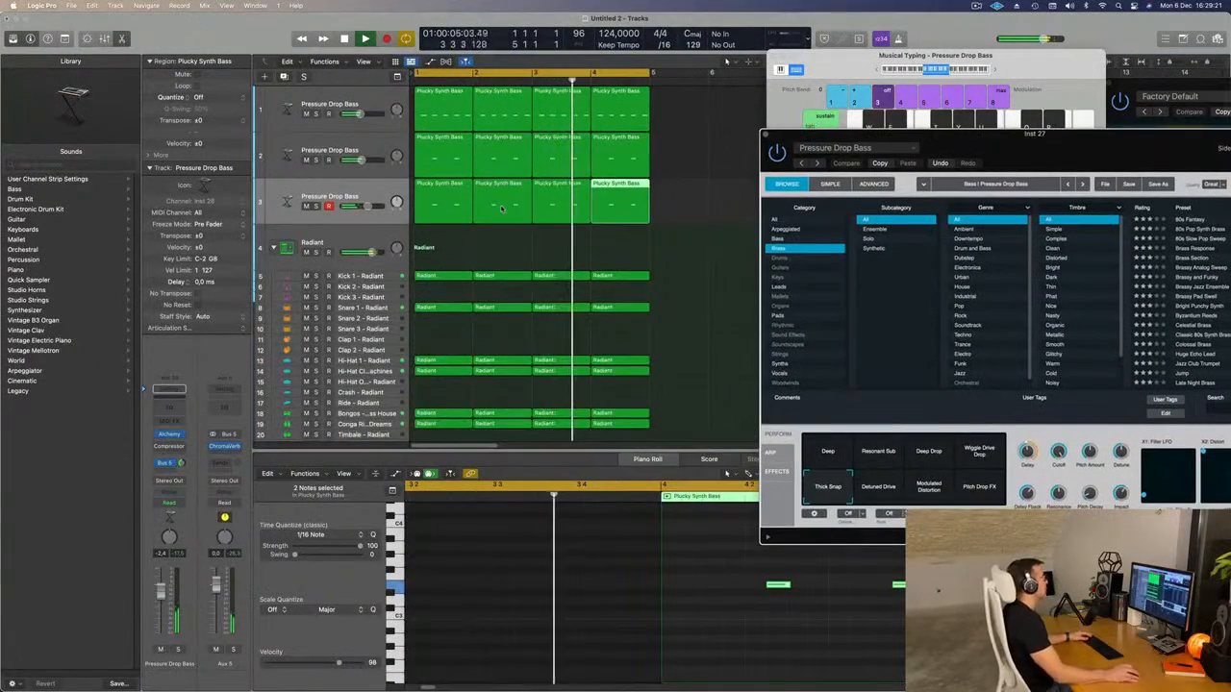
Duplicate the third track, move its bar 1 region onto the new track, and refill bar 1 with a copy of the neighbouring region.
left_click(318, 196)
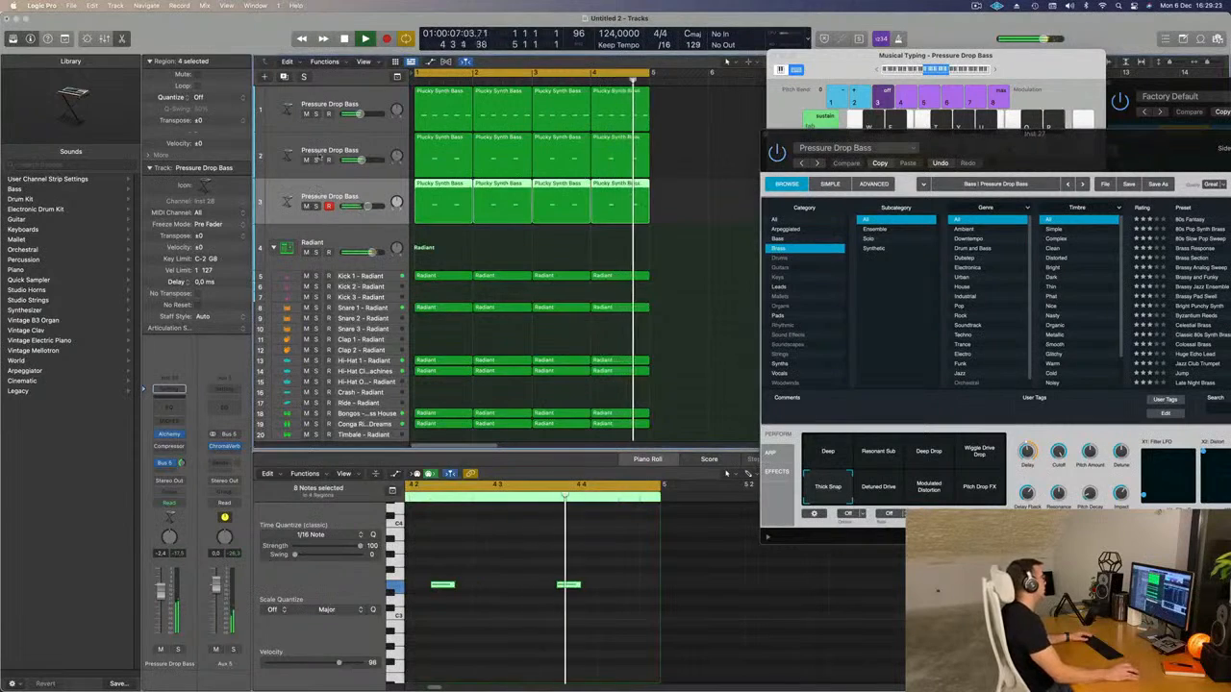
key("super+d")
left_click_drag(428, 195, 428, 231)
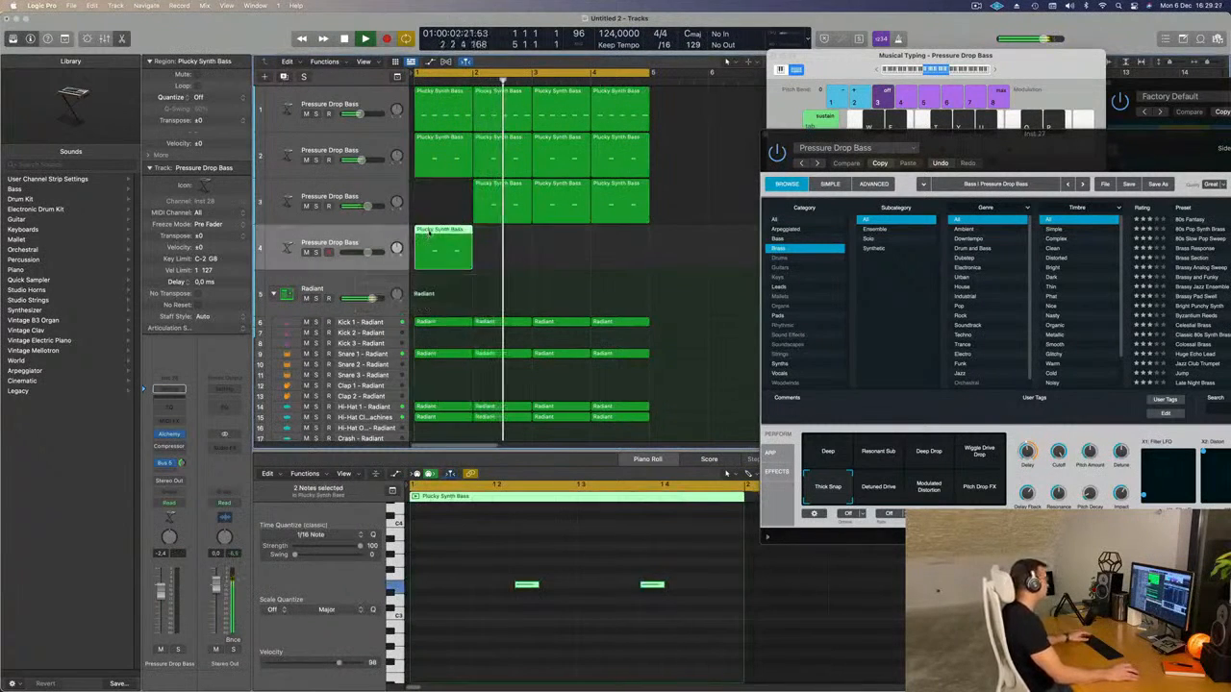
left_click(500, 183)
key("space")
left_click_drag(511, 185, 449, 189)
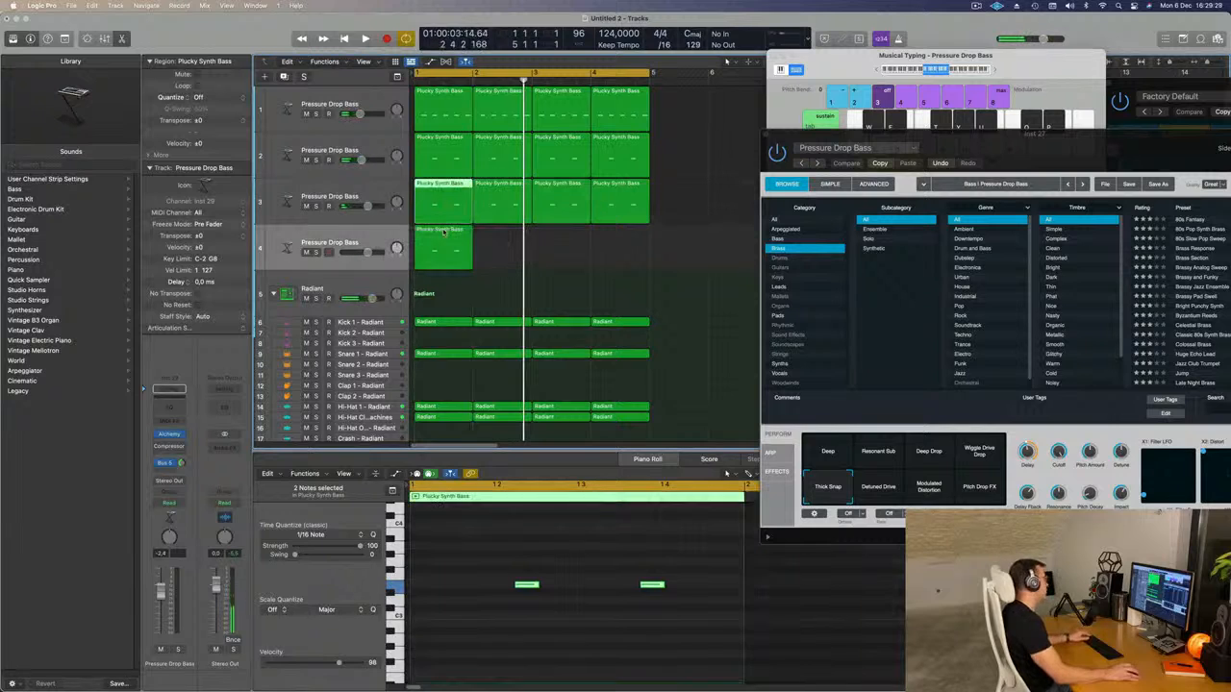
Reduce the fourth track's region to a single note stretched across the full bar, and play it back.
scroll(536, 525, "down", 2)
left_click_drag(548, 563, 735, 632)
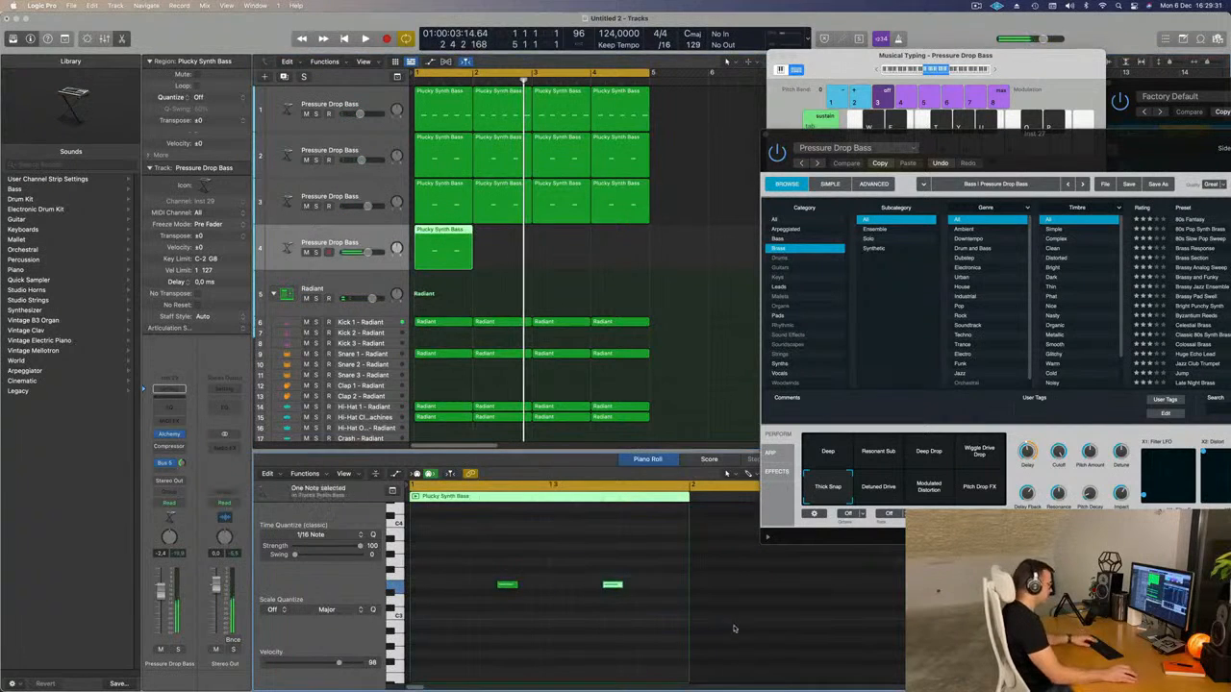
left_click_drag(508, 585, 681, 587)
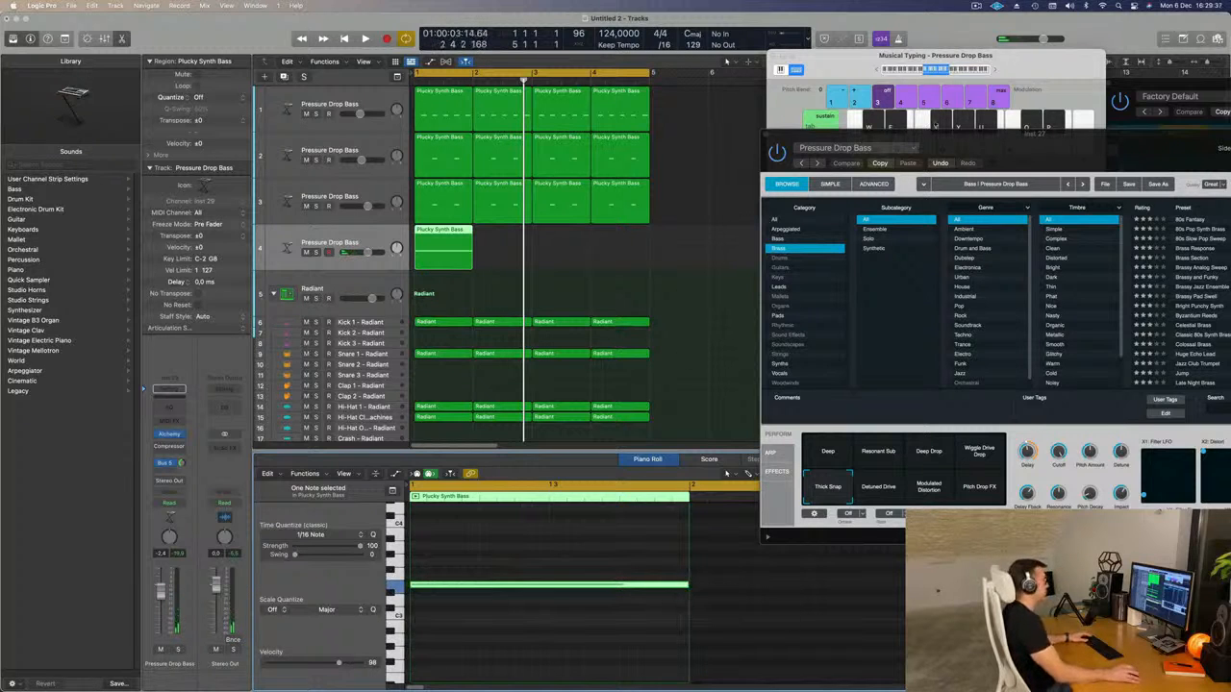
left_click_drag(931, 127, 904, 136)
key("space")
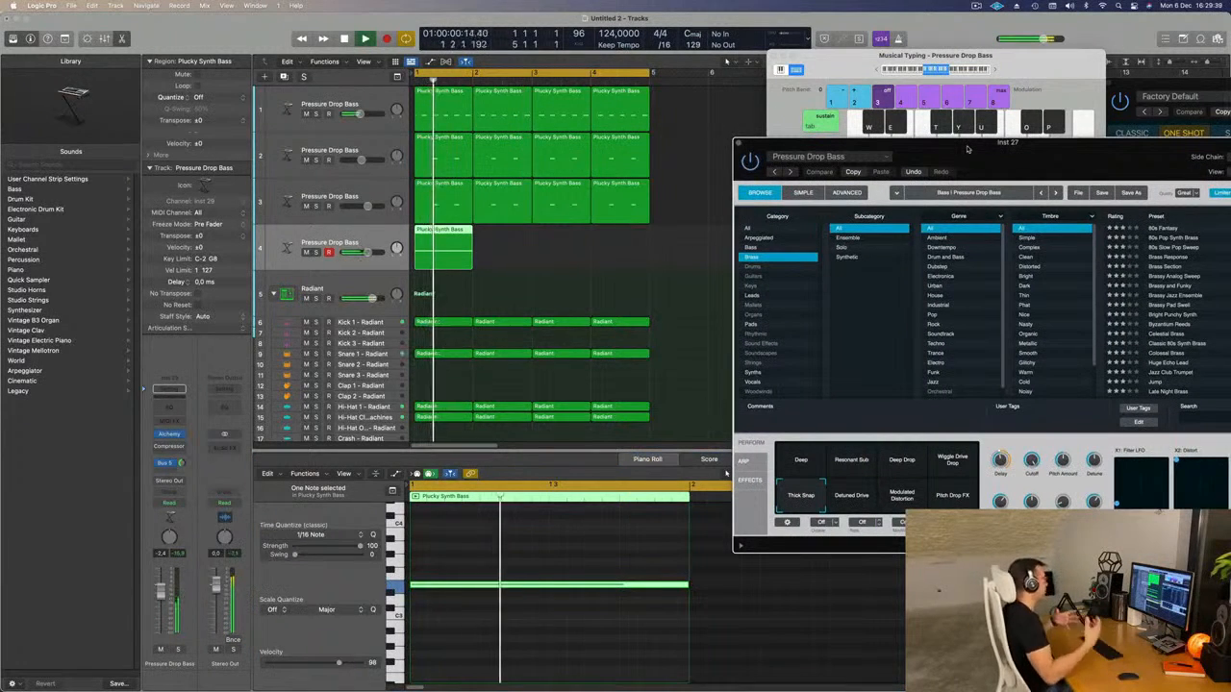
left_click_drag(967, 149, 906, 122)
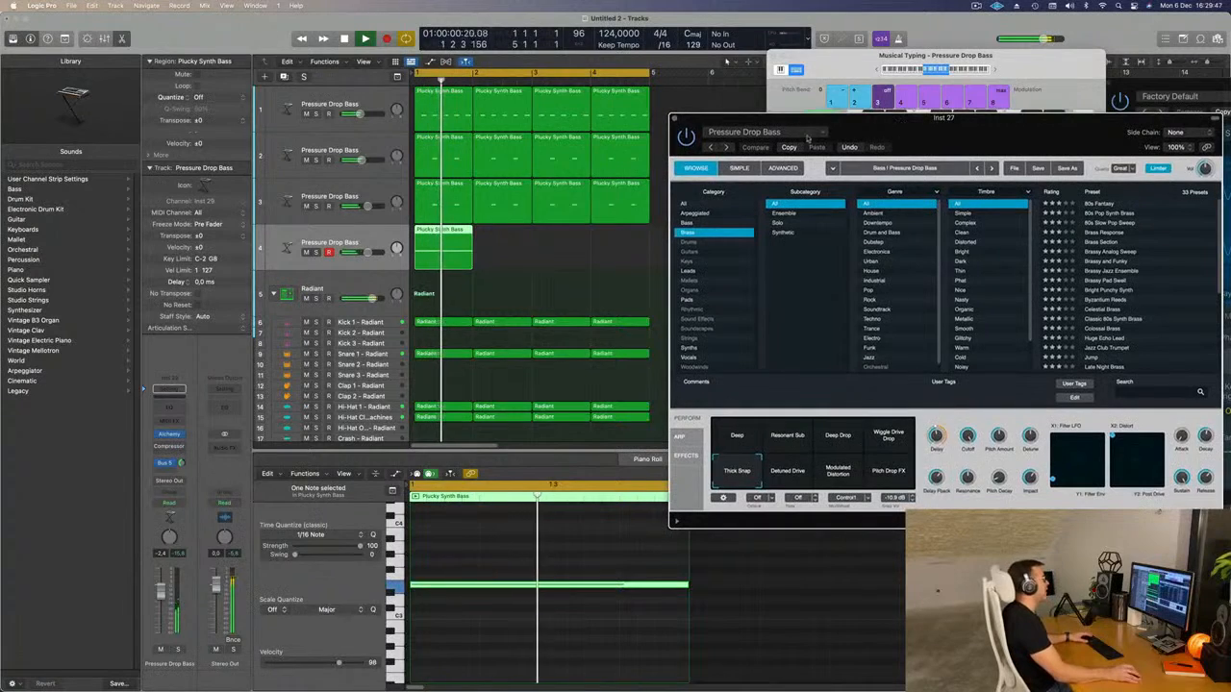
Load the 80s Air Pad preset from the Pads category in the fourth track's Alchemy and listen to it.
left_click(169, 436)
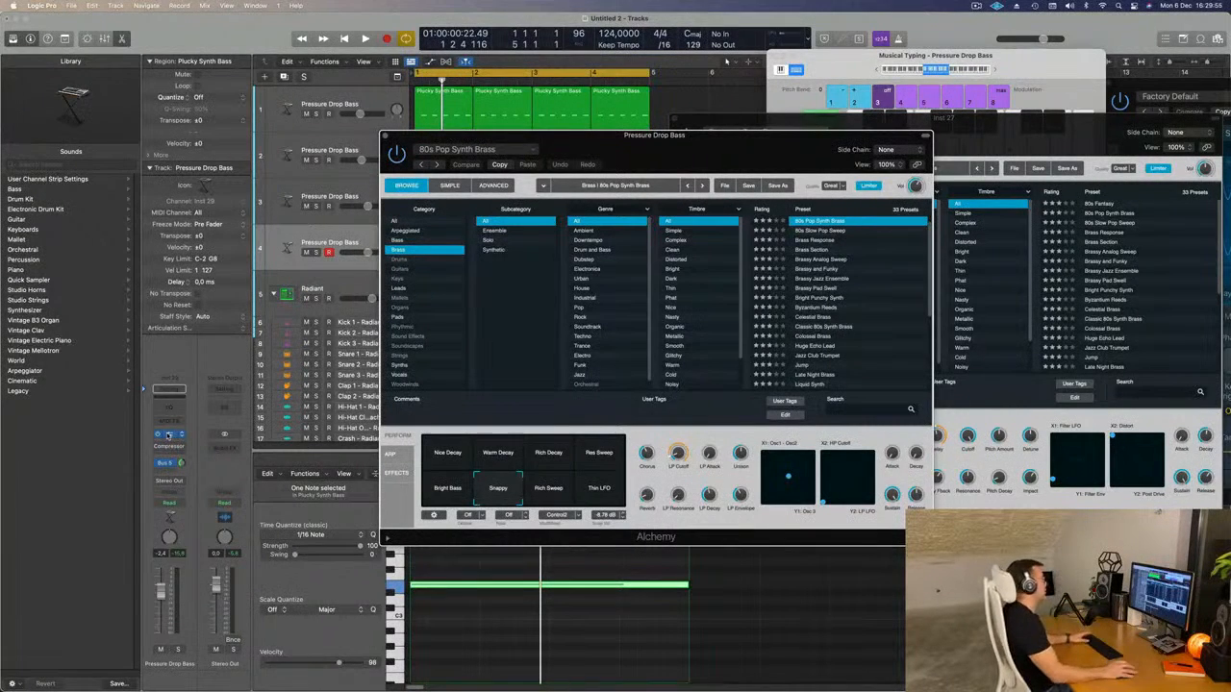
key("space")
left_click_drag(774, 134, 832, 108)
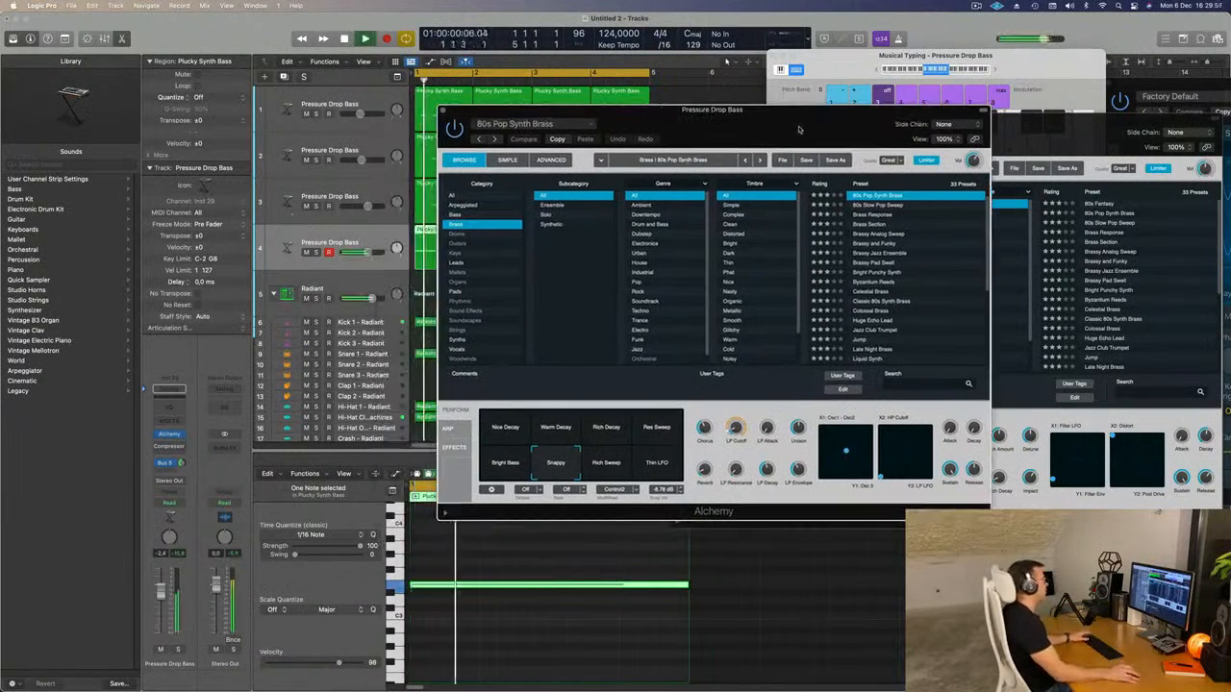
left_click(455, 292)
left_click_drag(770, 111, 903, 91)
key("space")
left_click(810, 239)
key("space")
key("space")
Transpose the fourth track's long note down one octave and play the loop.
key("space")
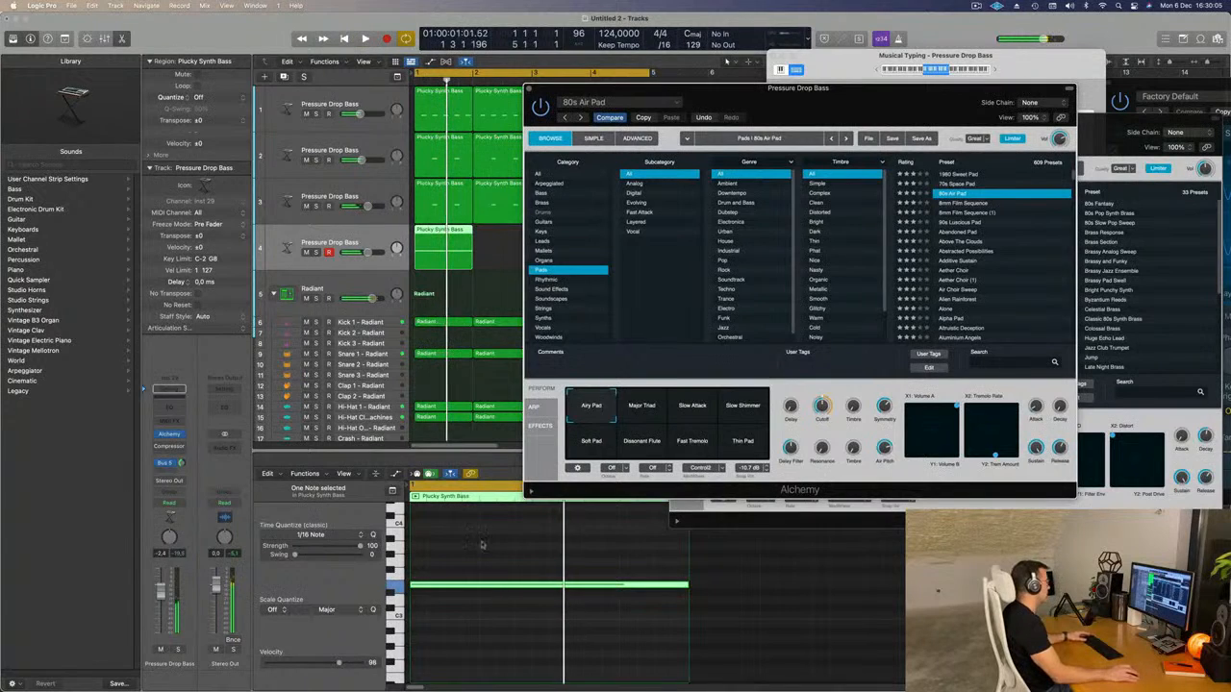
left_click(500, 616)
key("alt+shift+Down")
key("space")
key("space")
left_click_drag(856, 105, 868, 99)
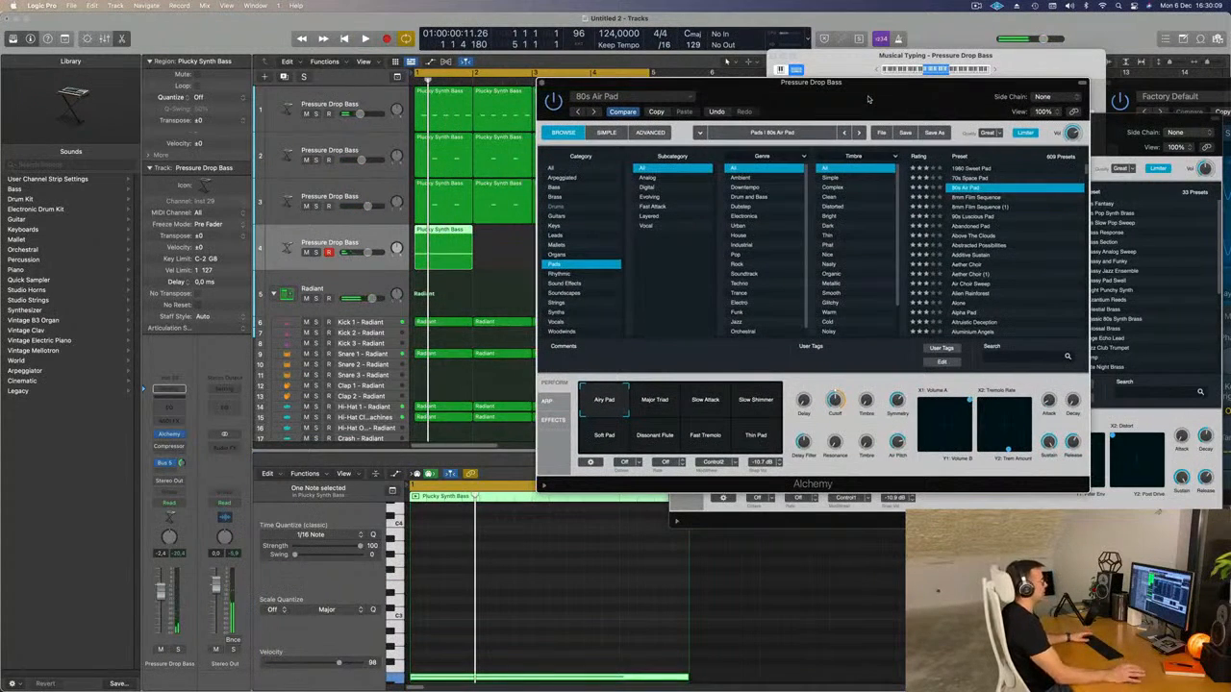
key("space")
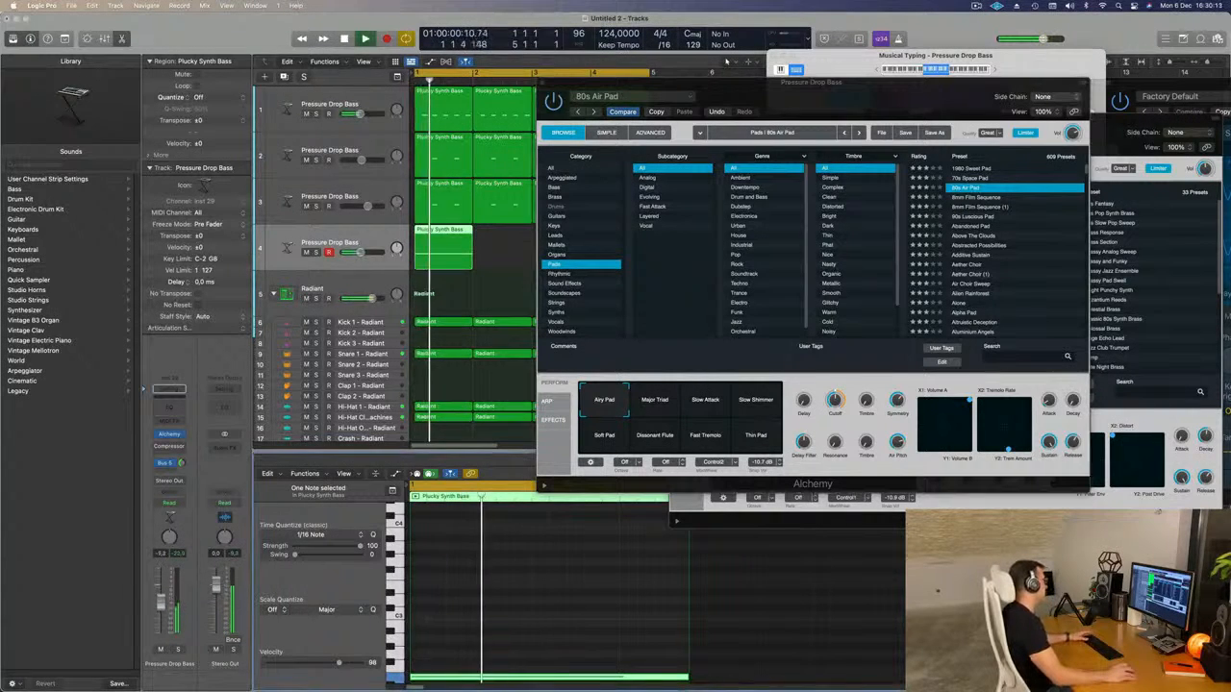
Audition the Abandoned Pad and Altruistic Deception presets, and lower the fourth track's volume to -15.0 dB.
left_click(972, 227)
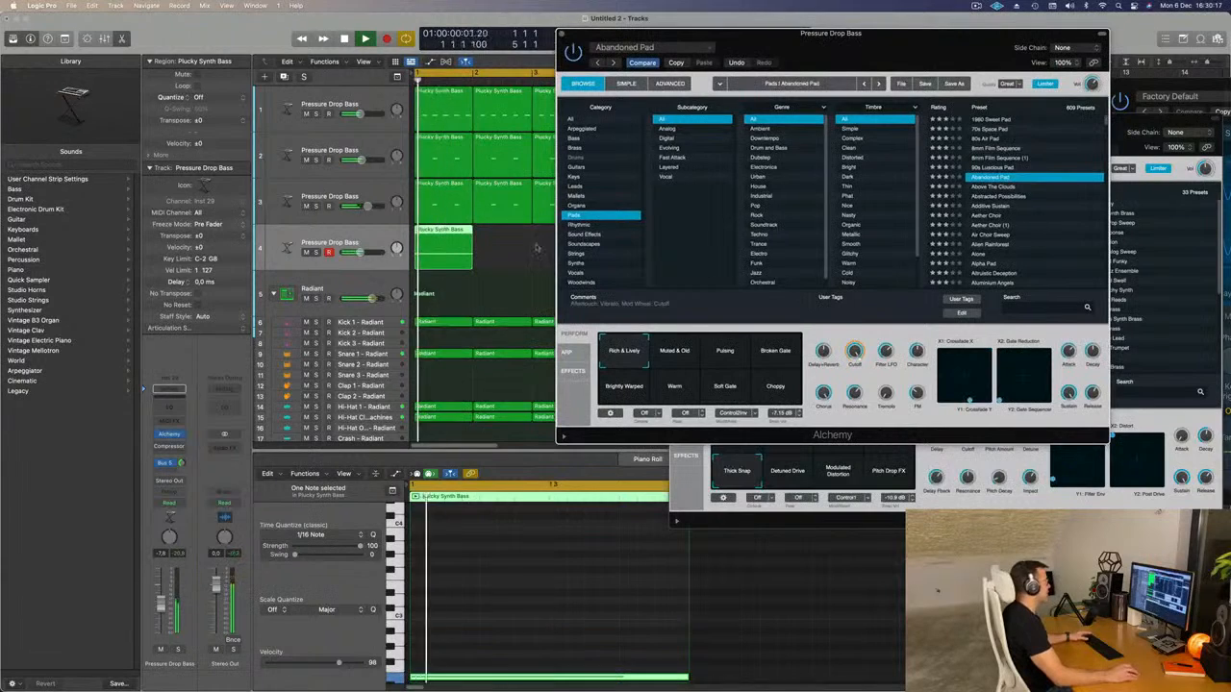
left_click(937, 591)
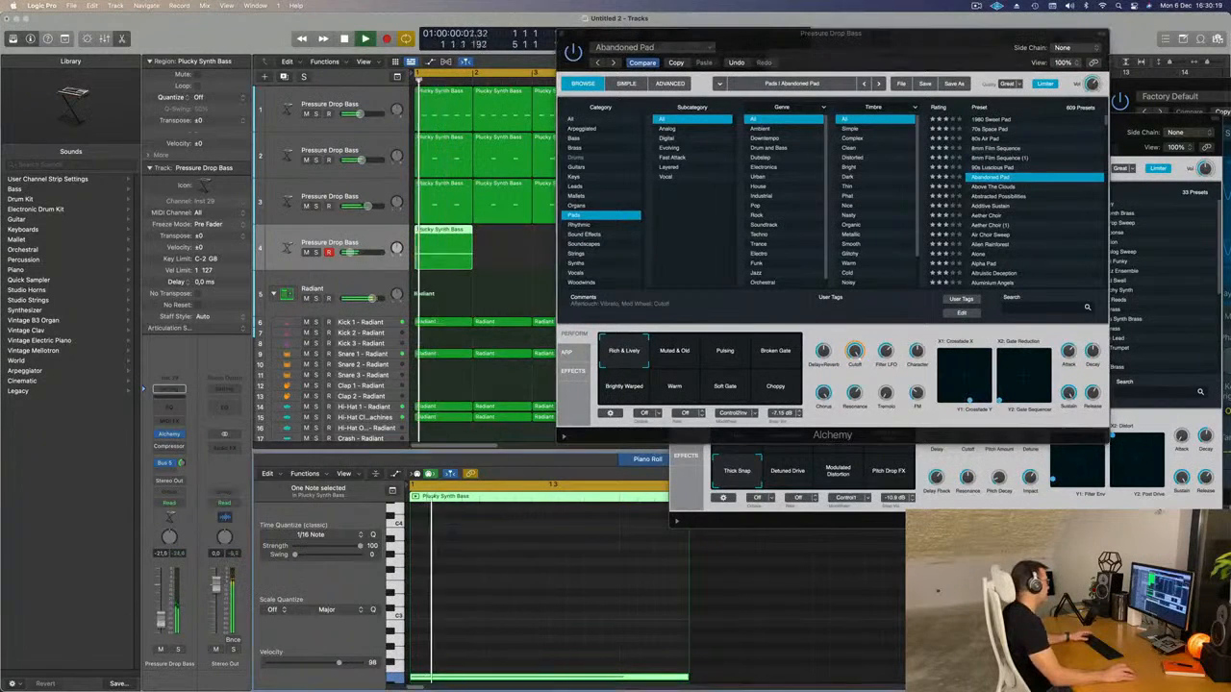
key("space")
key("space")
scroll(1043, 235, "down", 2)
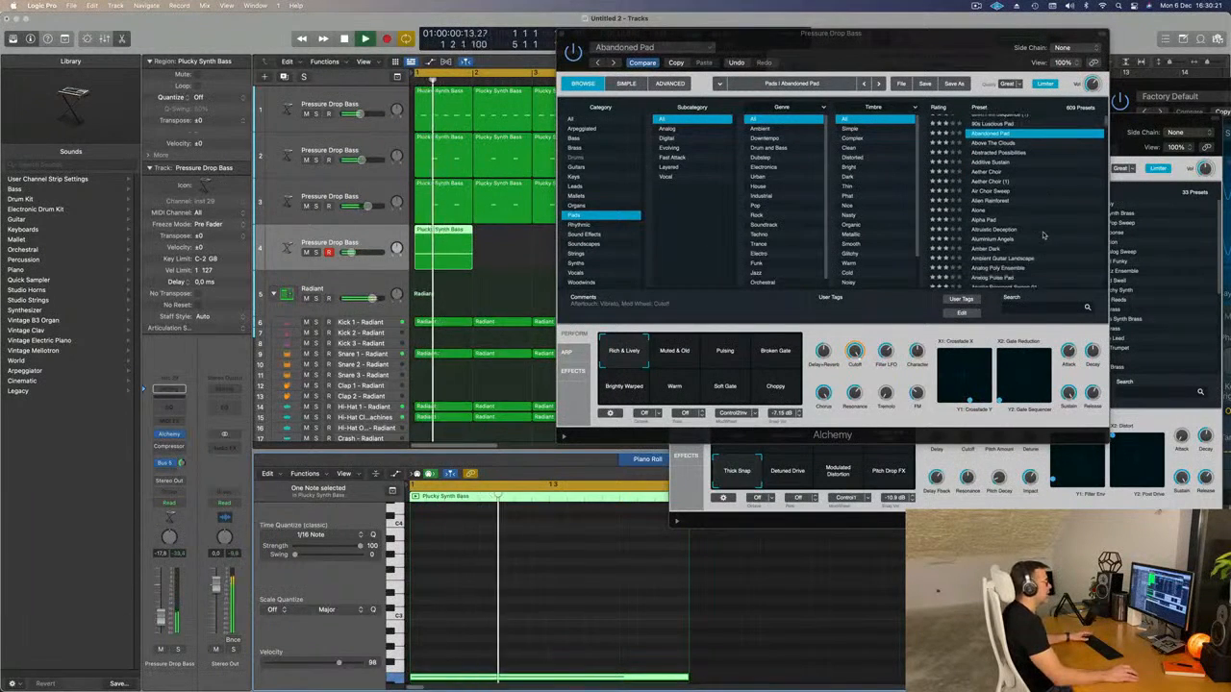
left_click(1009, 230)
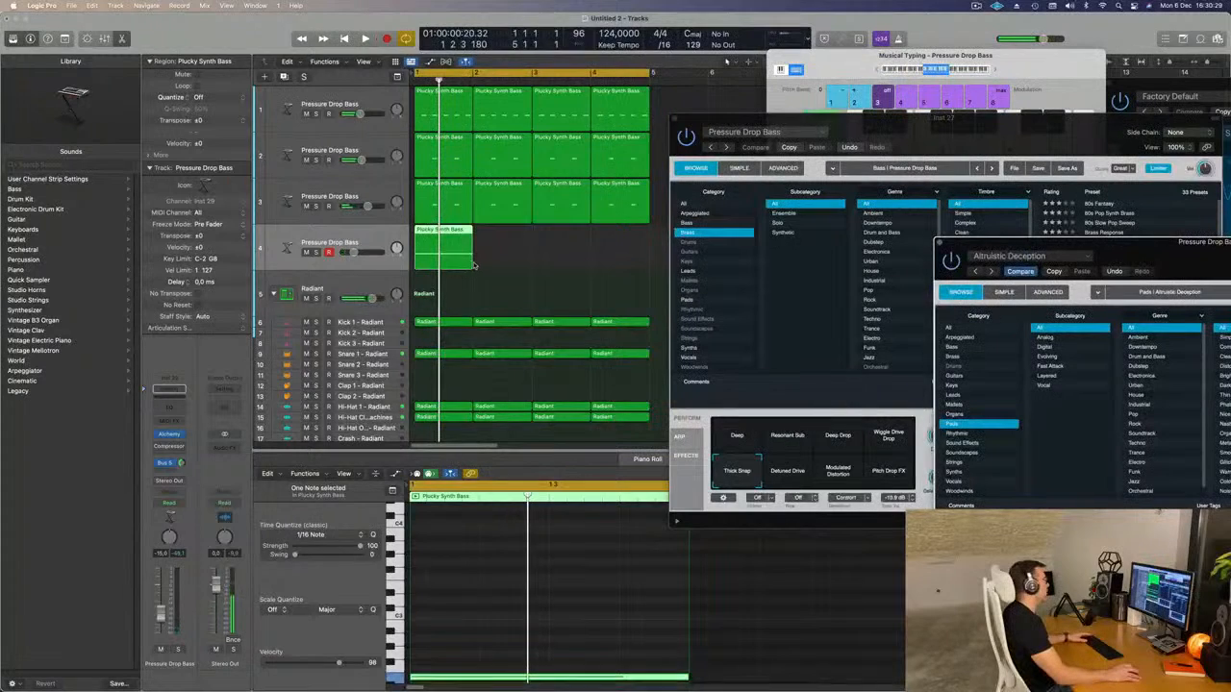
Extend the fourth track's region to two bars and lengthen its note to fill it.
left_click_drag(471, 264, 528, 268)
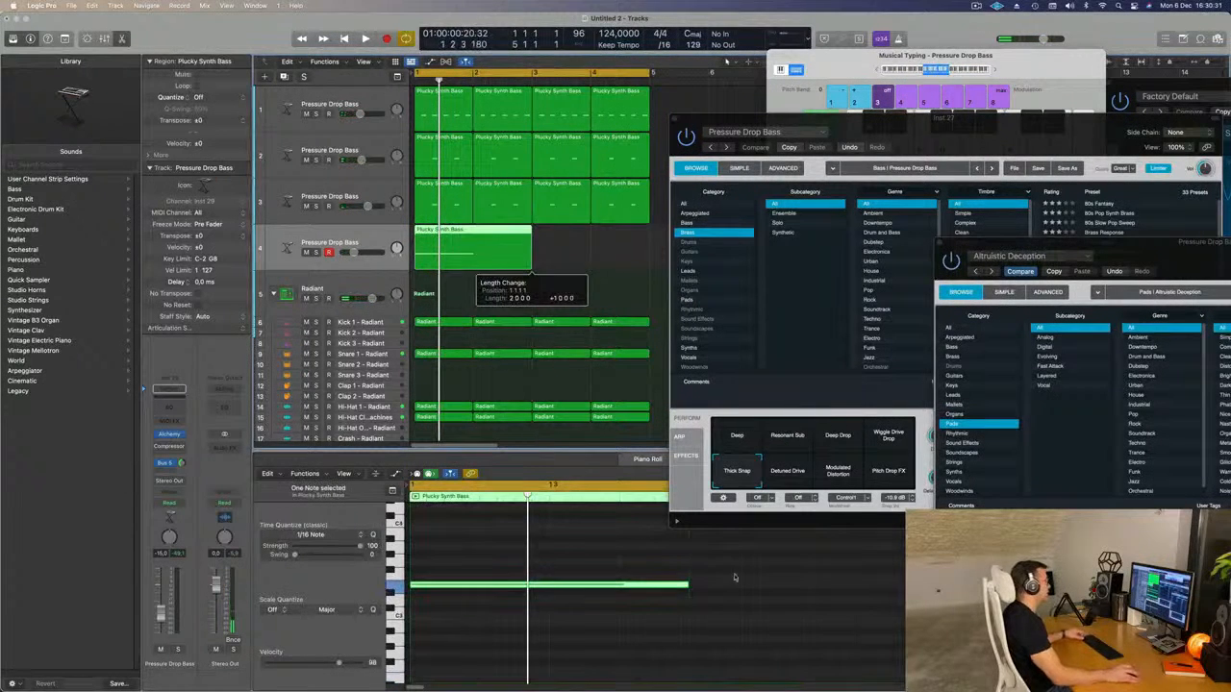
scroll(731, 590, "down", 2)
left_click_drag(662, 586, 841, 597)
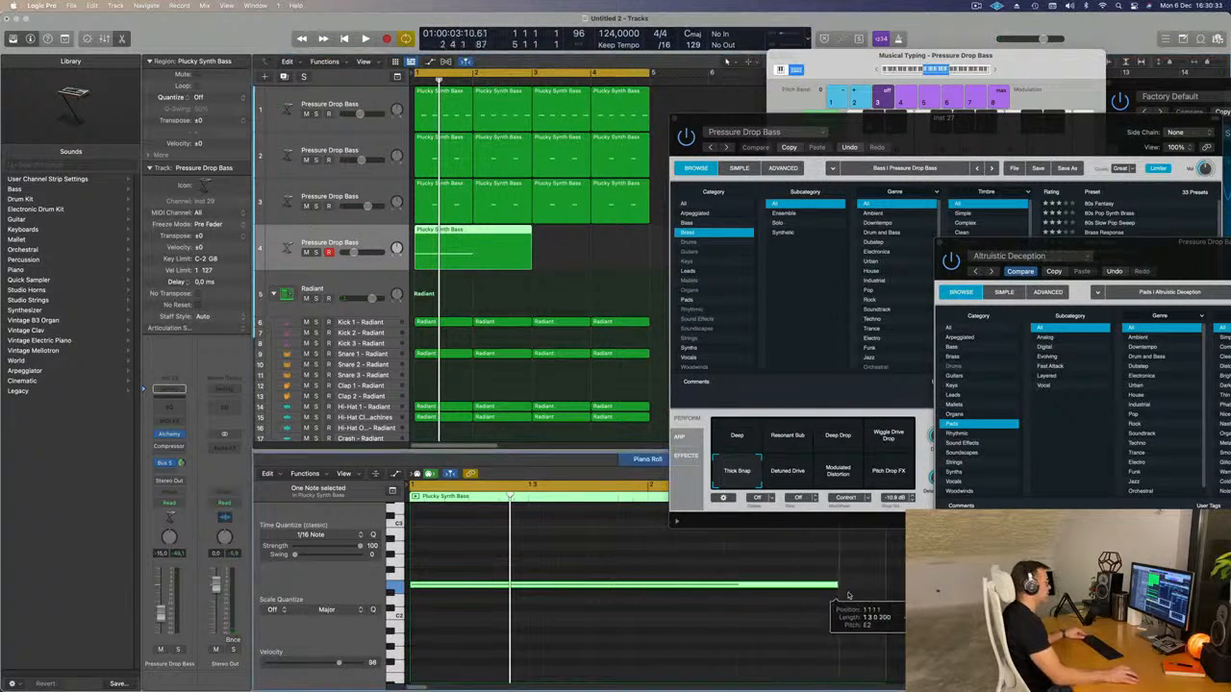
key("space")
Repeat the two-bar pad region once to fill the four-bar loop, and start playback.
key("space")
left_click(489, 249)
key("super+r")
key("space")
Load the Analog Resonant Sweep 01 pad preset in the fourth track's Alchemy while the loop plays.
left_click_drag(1120, 247, 814, 143)
scroll(1110, 298, "down", 4)
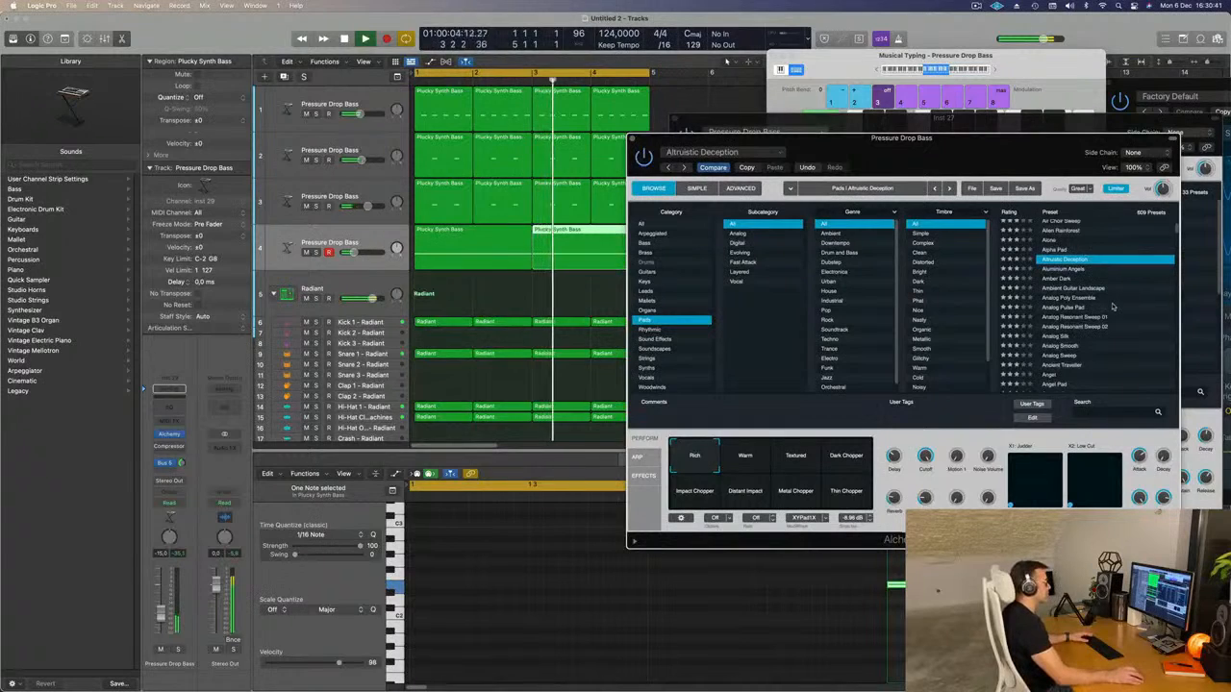
scroll(1116, 307, "down", 1)
left_click(1077, 308)
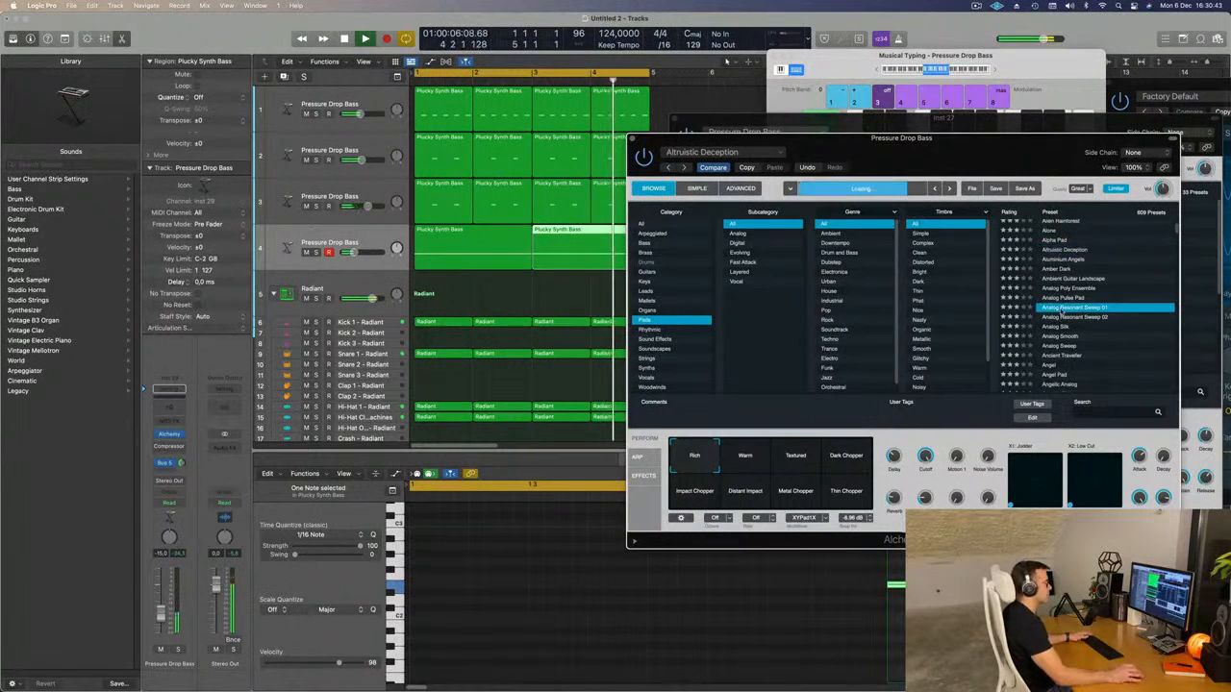
scroll(1092, 309, "down", 2)
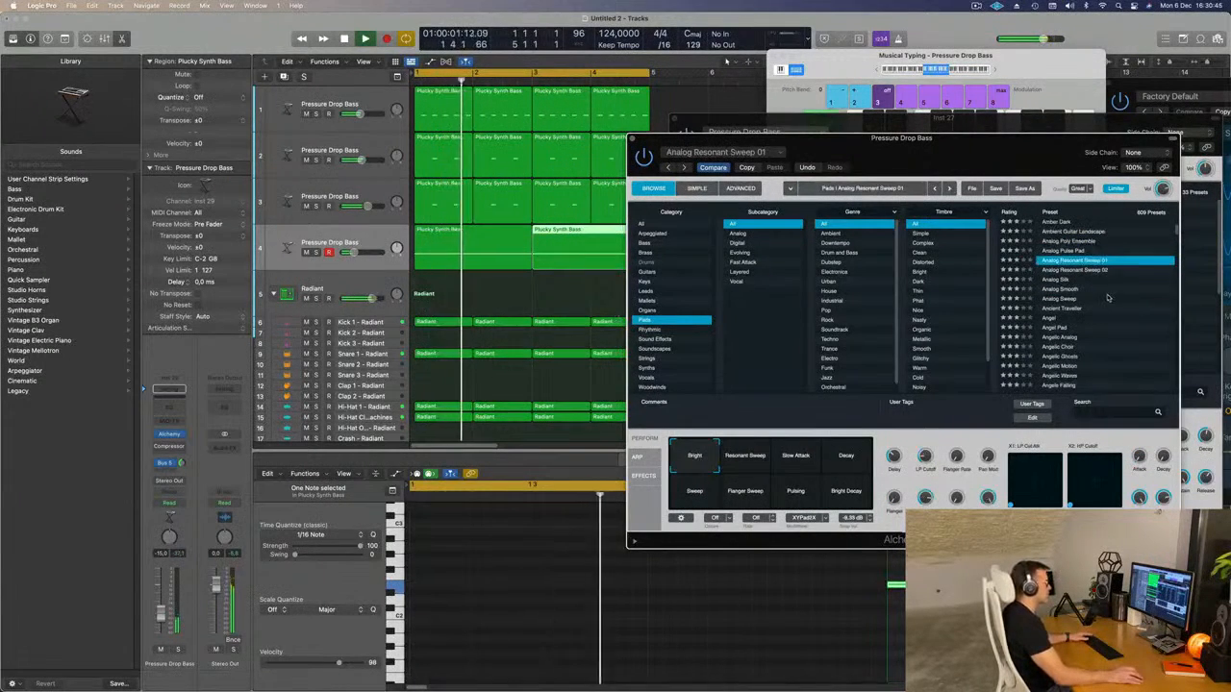
scroll(1116, 297, "down", 1)
scroll(1096, 308, "down", 1)
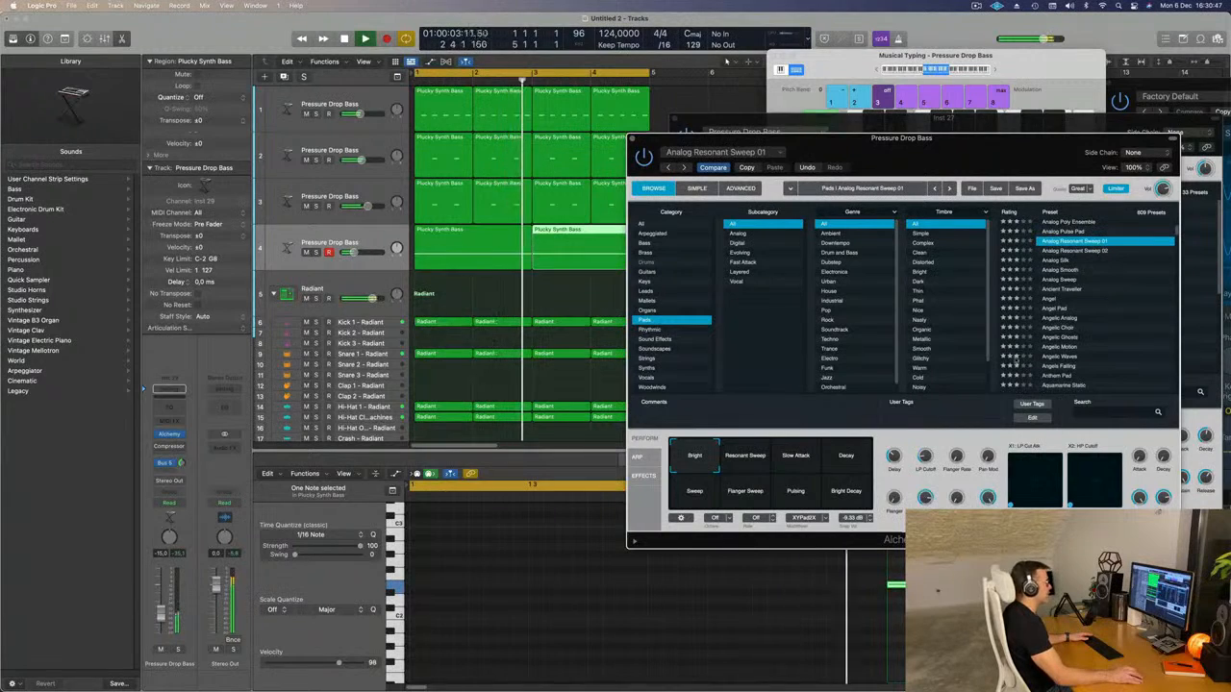
Compare the preset's Pulsing, Flanger Sweep and Bright Decay variations, choose Bright Decay, and browse further pad presets.
left_click(787, 491)
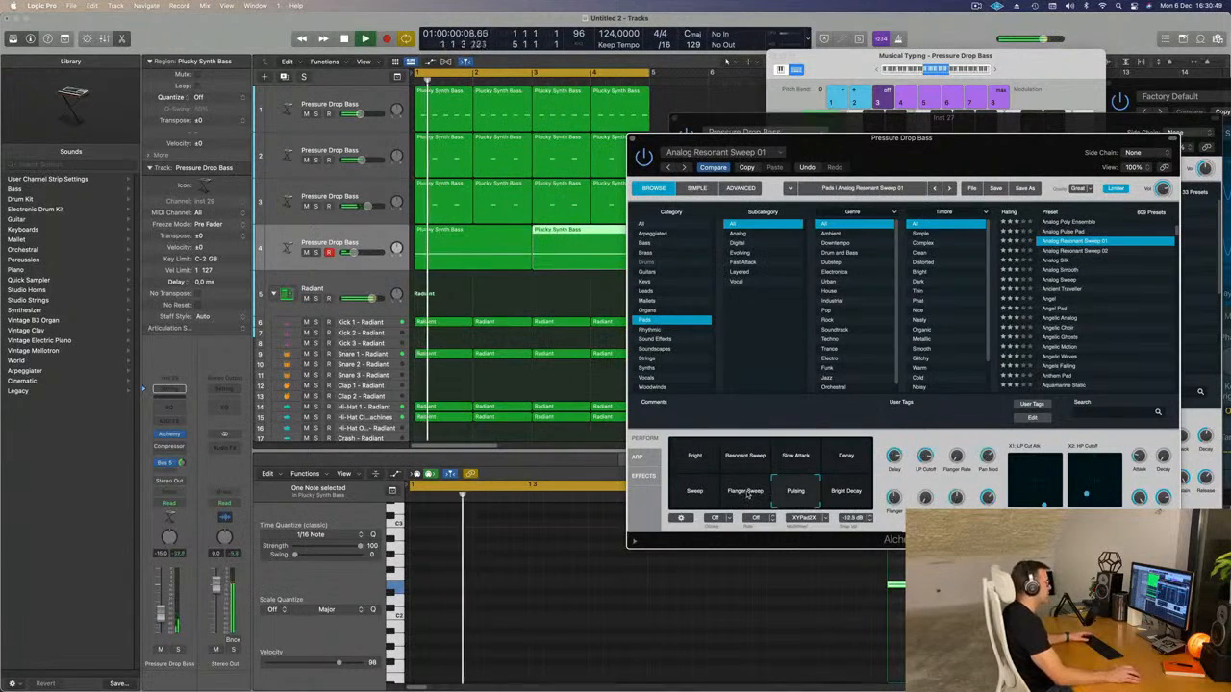
left_click(747, 492)
left_click(837, 492)
scroll(1091, 321, "down", 5)
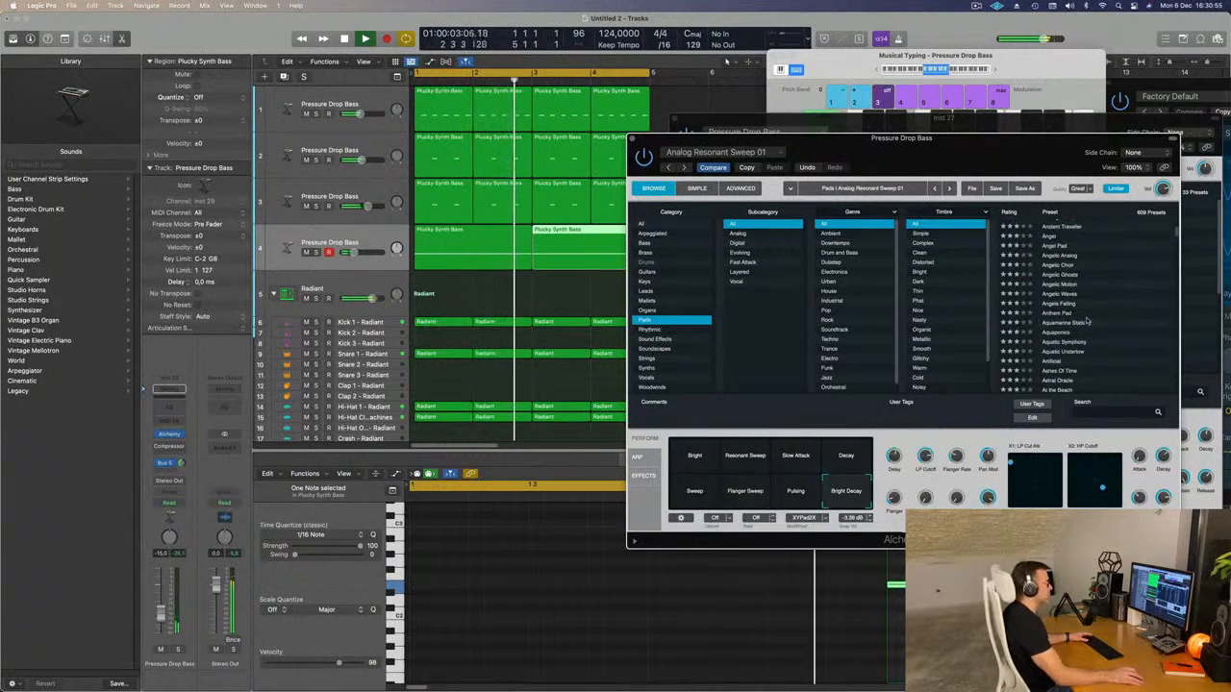
Load the Aquamarine Static pad preset in the fourth track's Alchemy while the loop plays.
left_click(1080, 323)
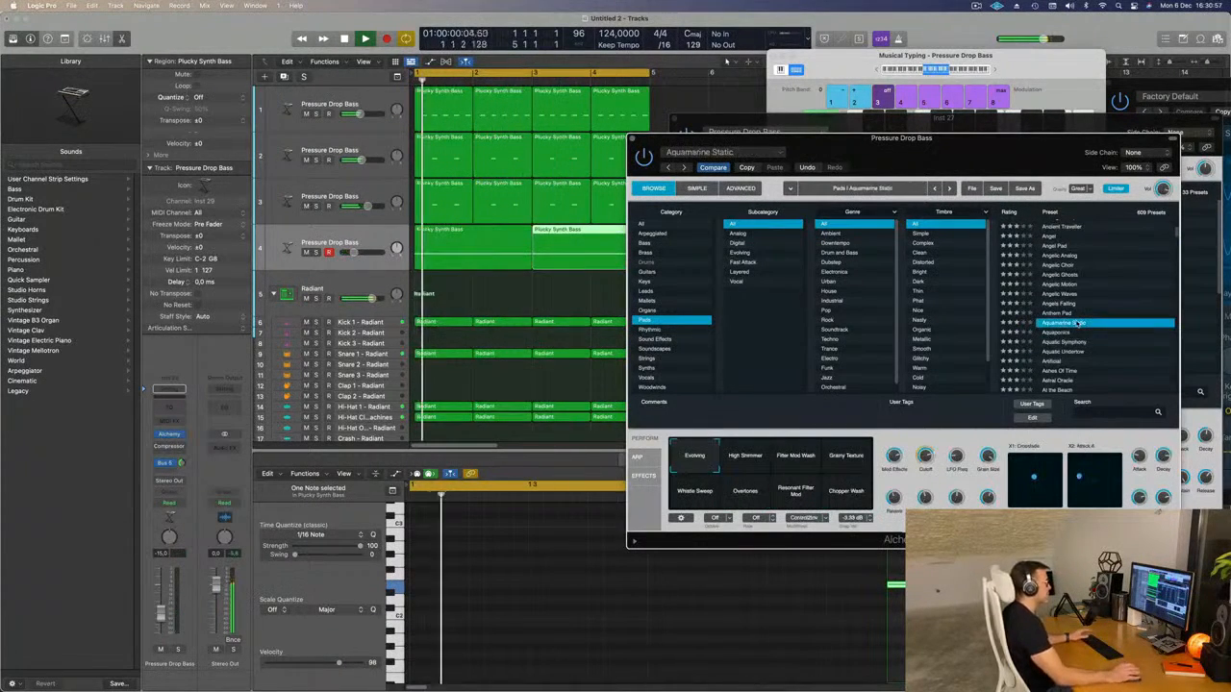
scroll(1101, 301, "down", 2)
scroll(1114, 310, "down", 2)
scroll(1116, 308, "down", 2)
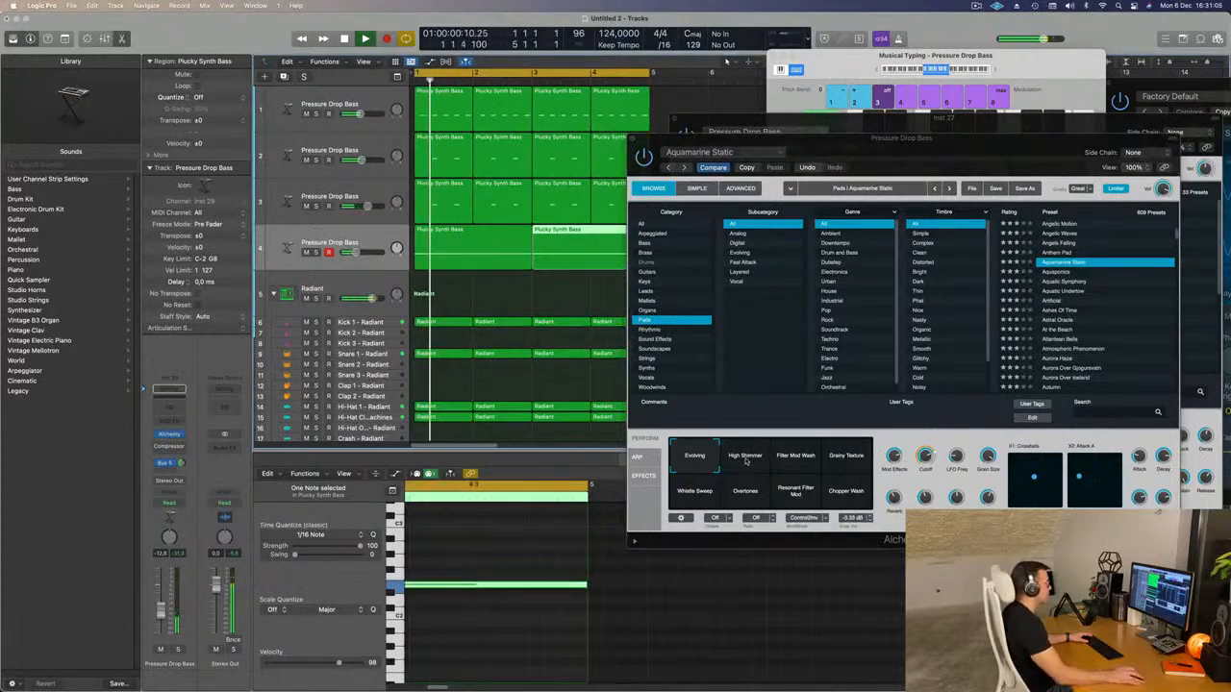
Audition Aquamarine Static's variations from High Shimmer through Grainy Texture, Whistle Sweep and Overtones to Chopper Wash.
left_click(745, 459)
left_click(795, 458)
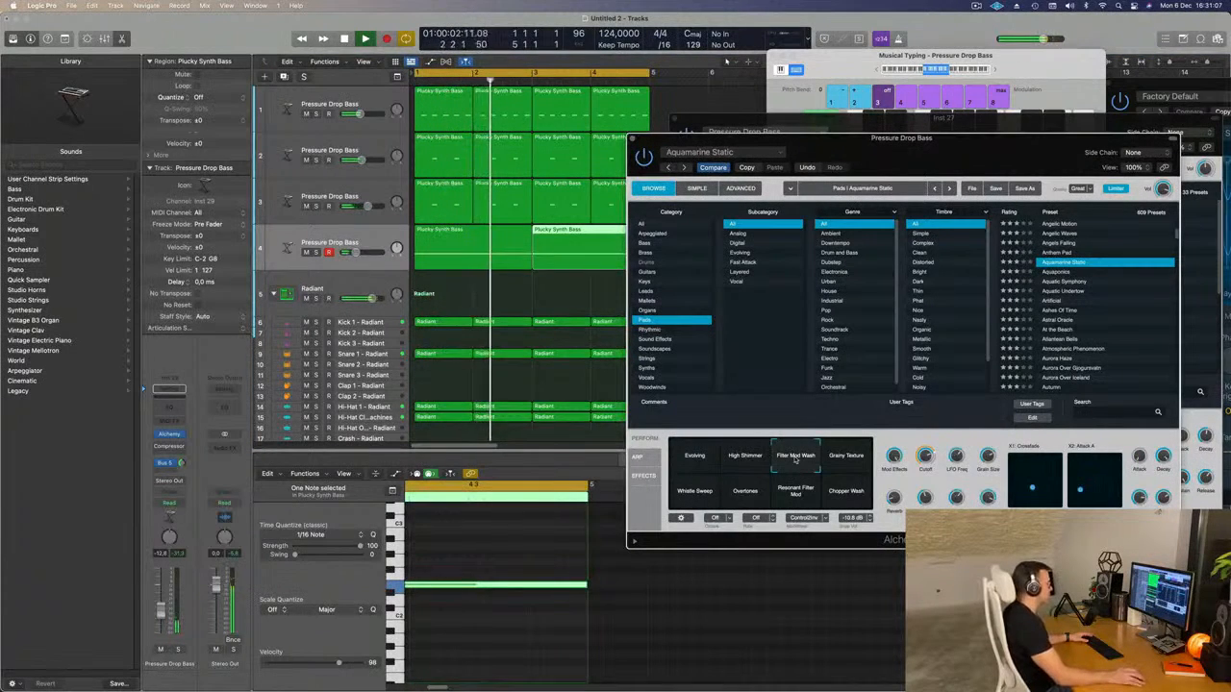
left_click(694, 490)
key("space")
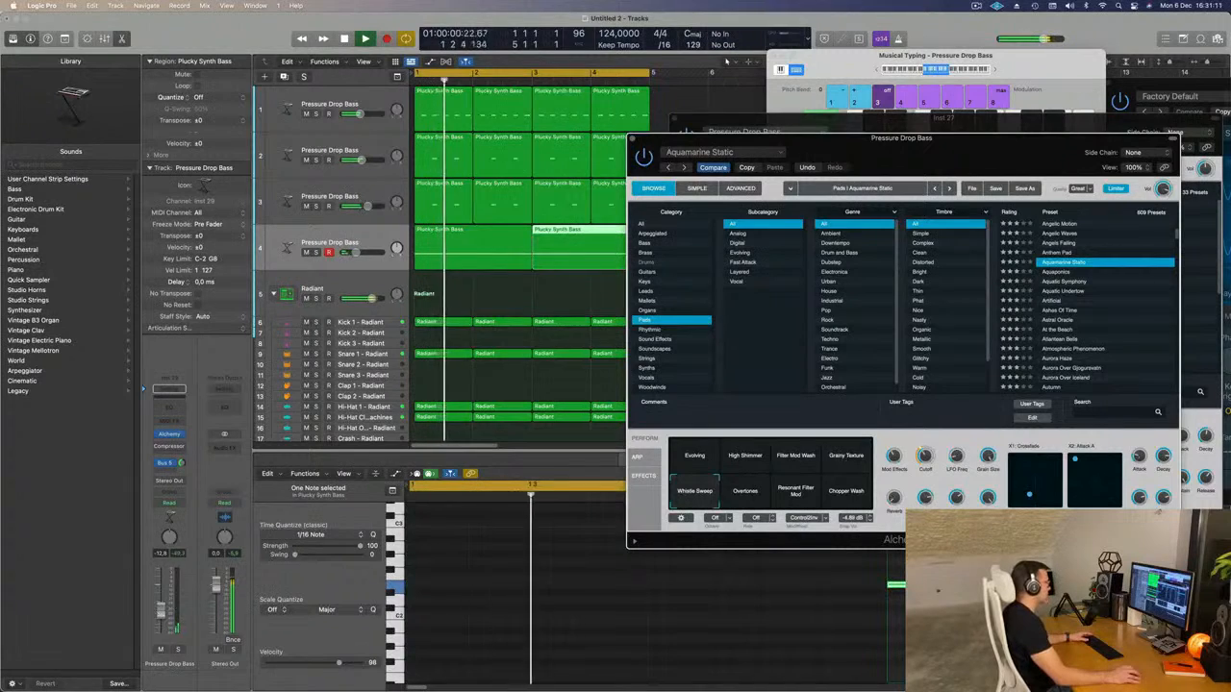
left_click(746, 491)
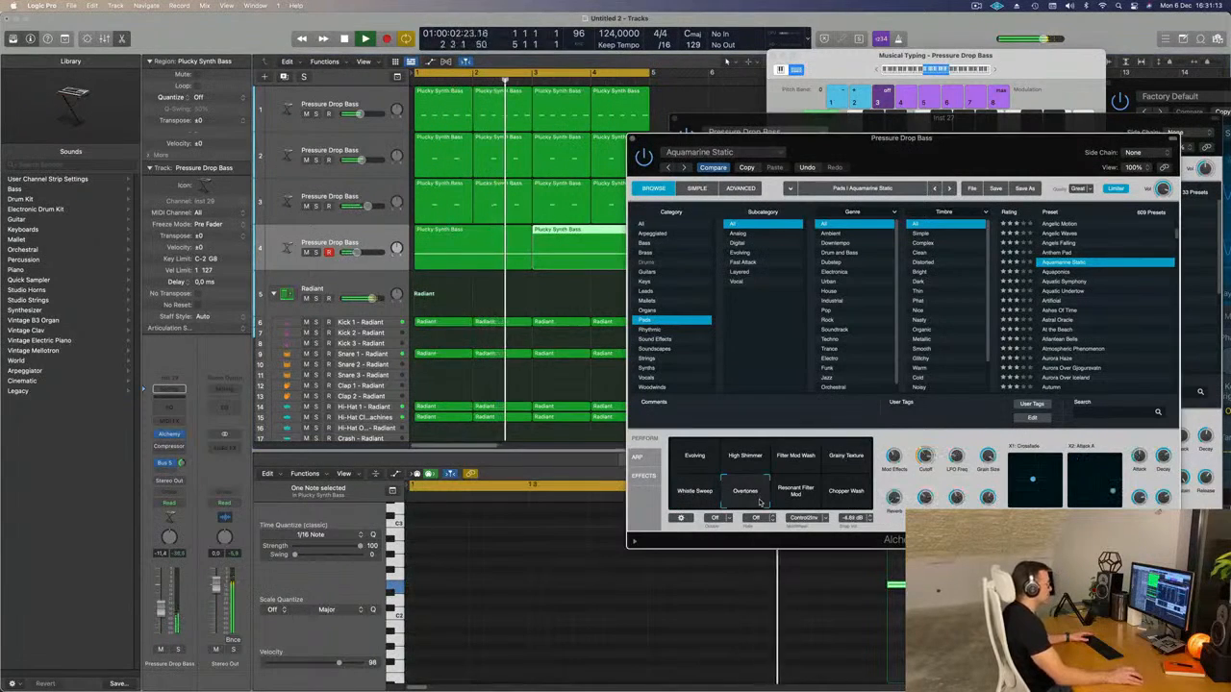
left_click(811, 498)
left_click(852, 499)
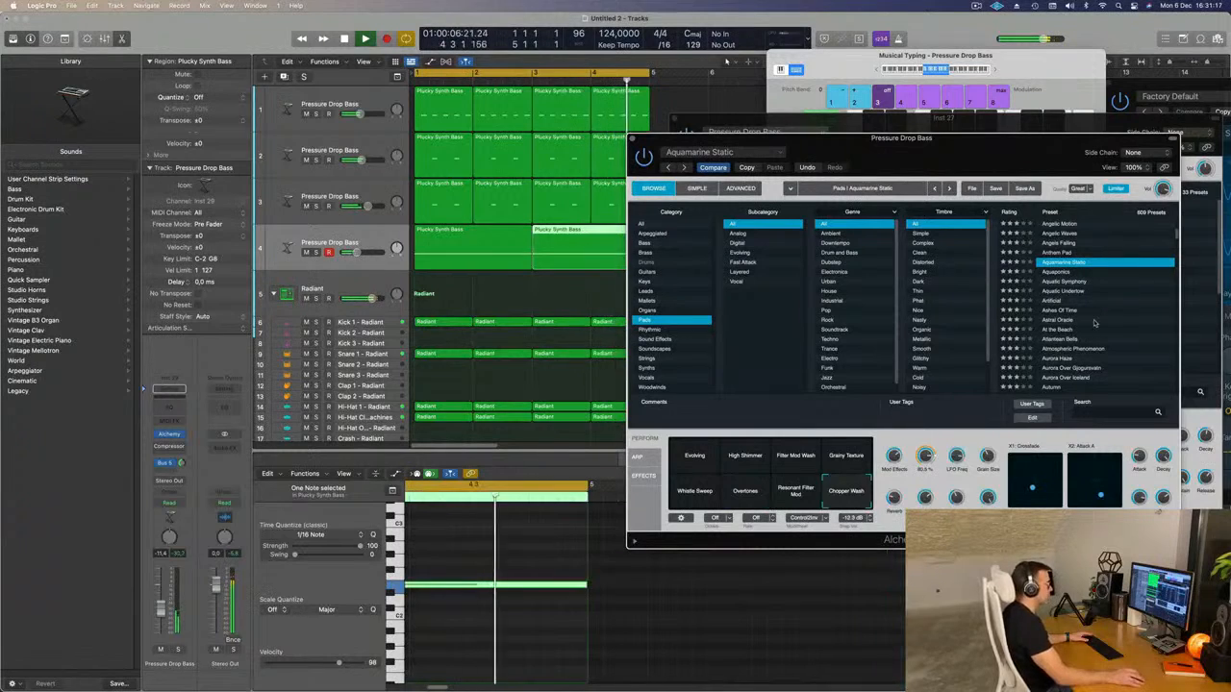
Load the Astral Oracle pad preset, try its Rich variation, and browse further pad presets.
scroll(1106, 288, "down", 2)
left_click(1064, 305)
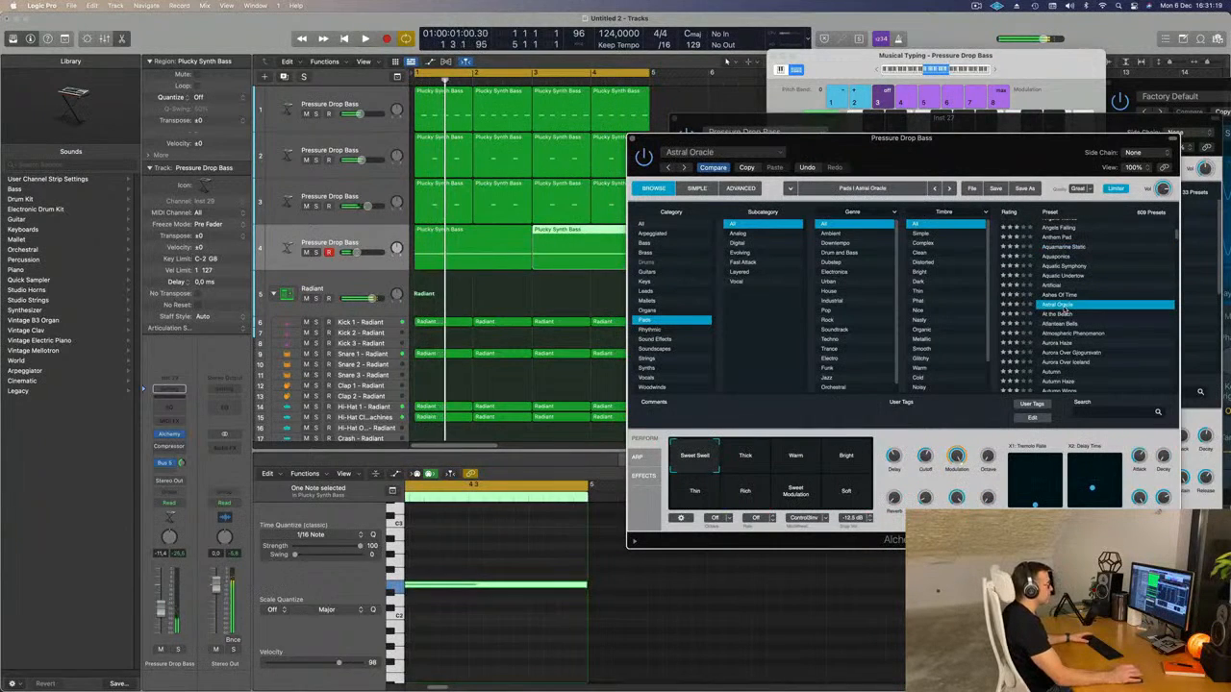
scroll(1094, 286, "down", 2)
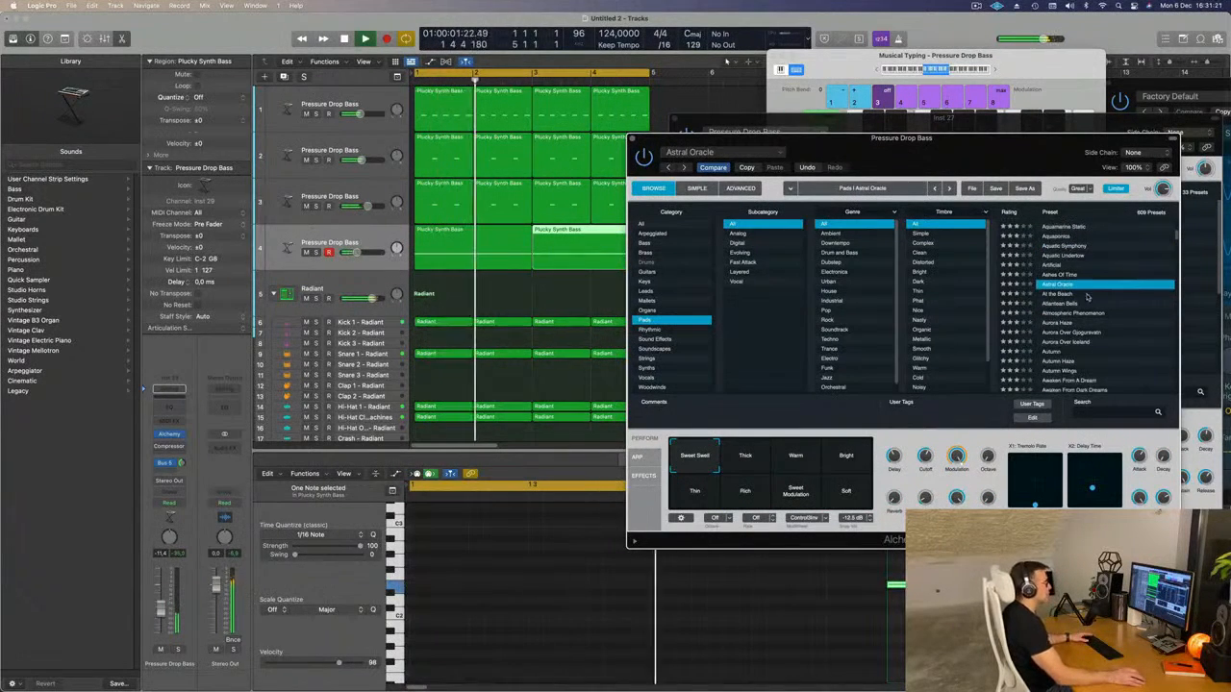
scroll(1114, 303, "down", 1)
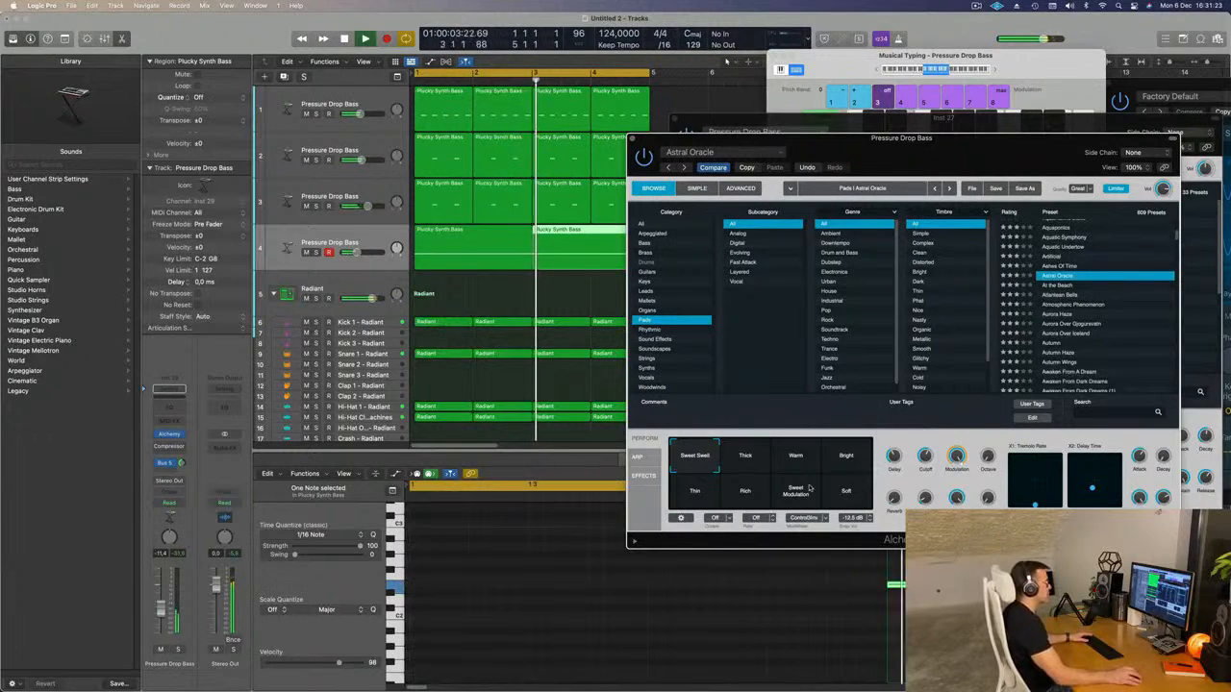
left_click(746, 494)
scroll(1147, 282, "down", 2)
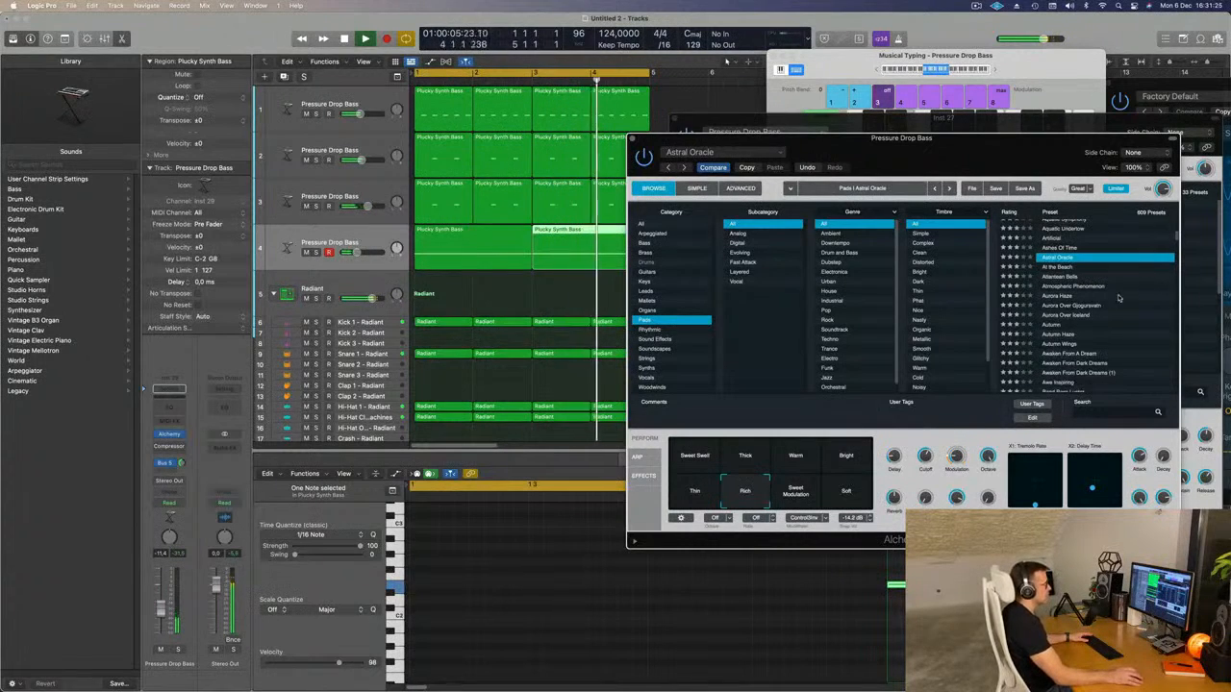
Audition the Aurora Over Gjogursvatn pad preset on the fourth track.
left_click(1081, 308)
scroll(1152, 300, "down", 1)
scroll(1152, 295, "down", 2)
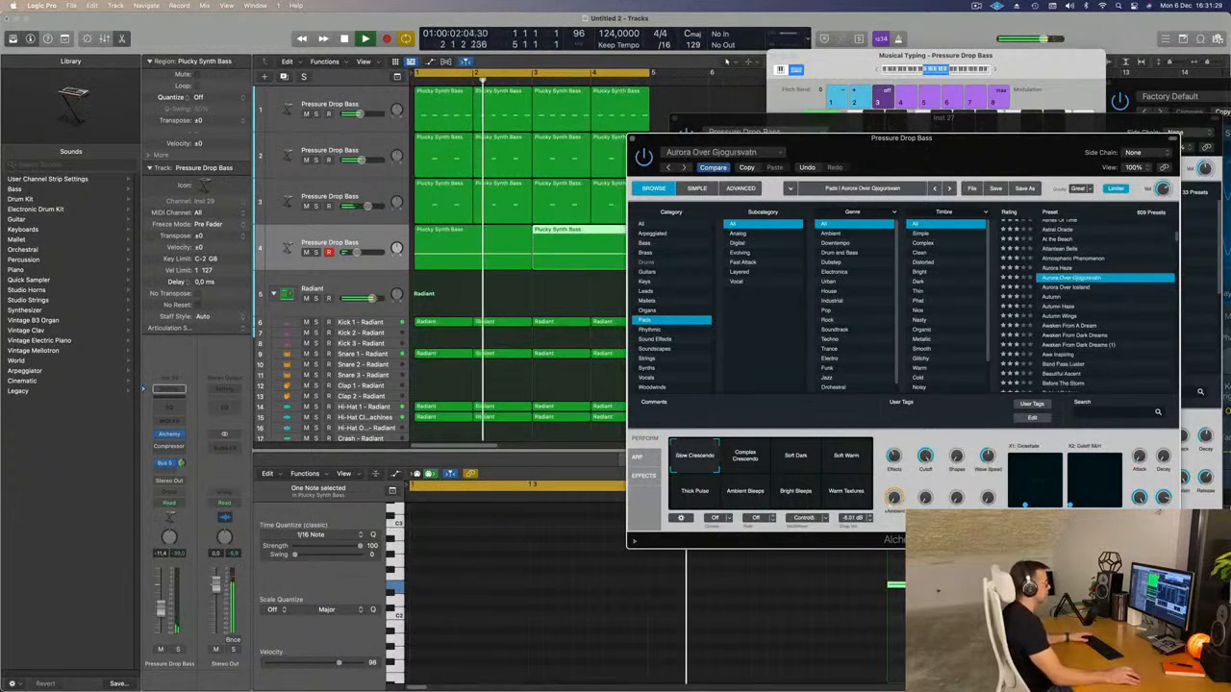
Transpose the notes in both pad regions down one octave and play the loop.
left_click(579, 548)
left_click_drag(487, 302, 574, 252)
left_click(690, 635)
key("super+a")
key("alt+shift+Down")
key("space")
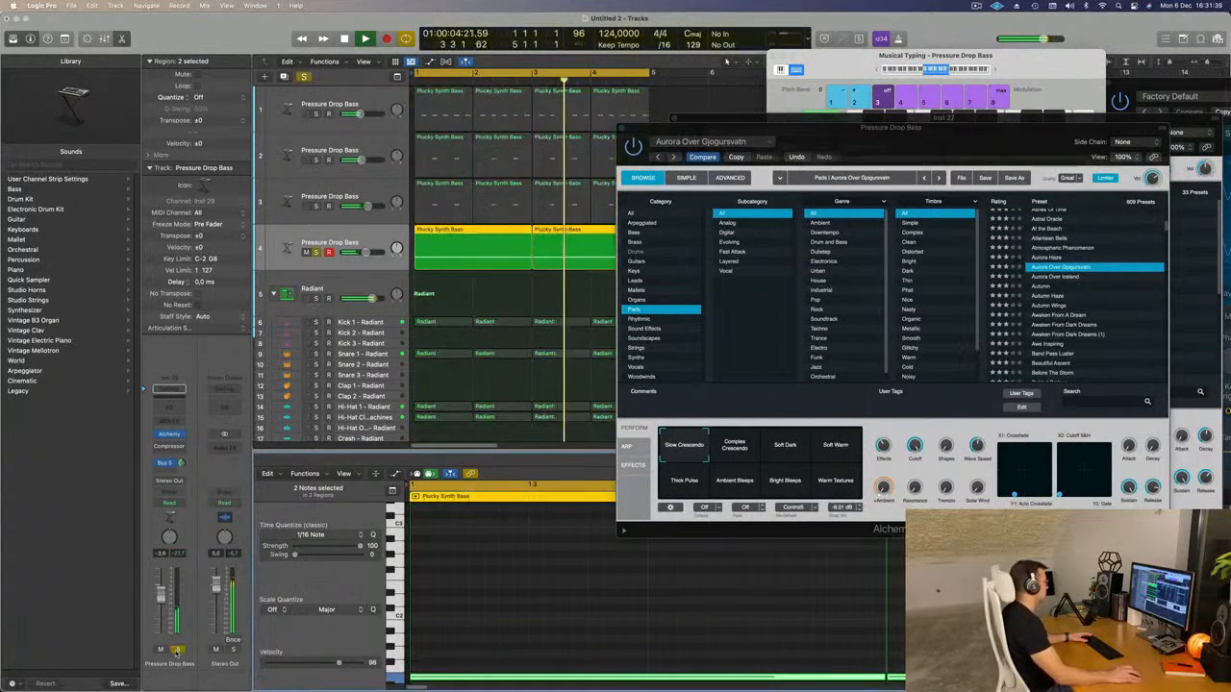
Load the Autumn Haze pad preset and audition its Glitchy variation with the loop.
left_click(1051, 296)
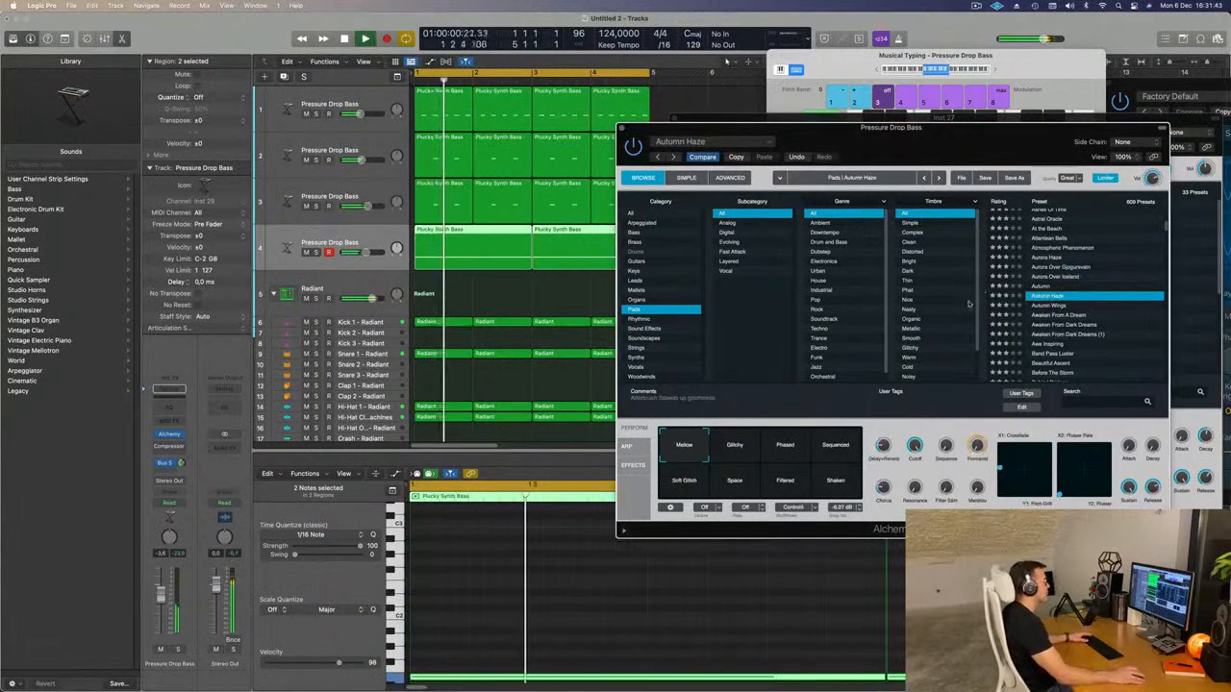
left_click_drag(956, 146, 929, 125)
left_click(709, 415)
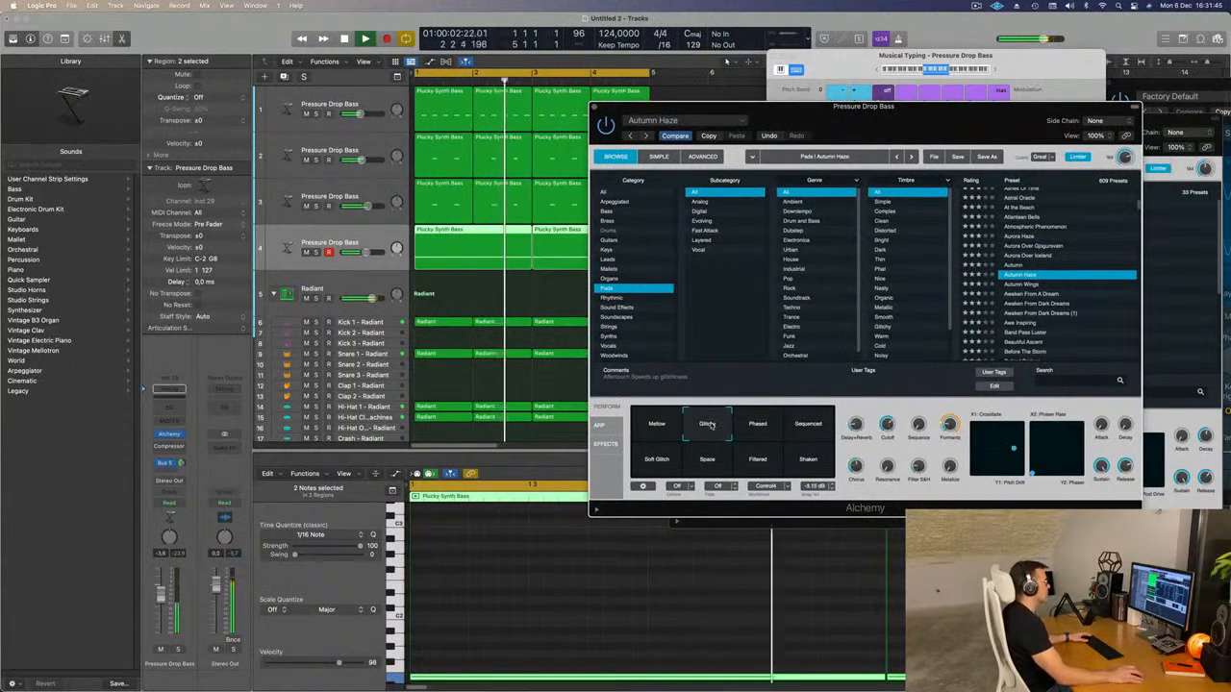
key("space")
key("space")
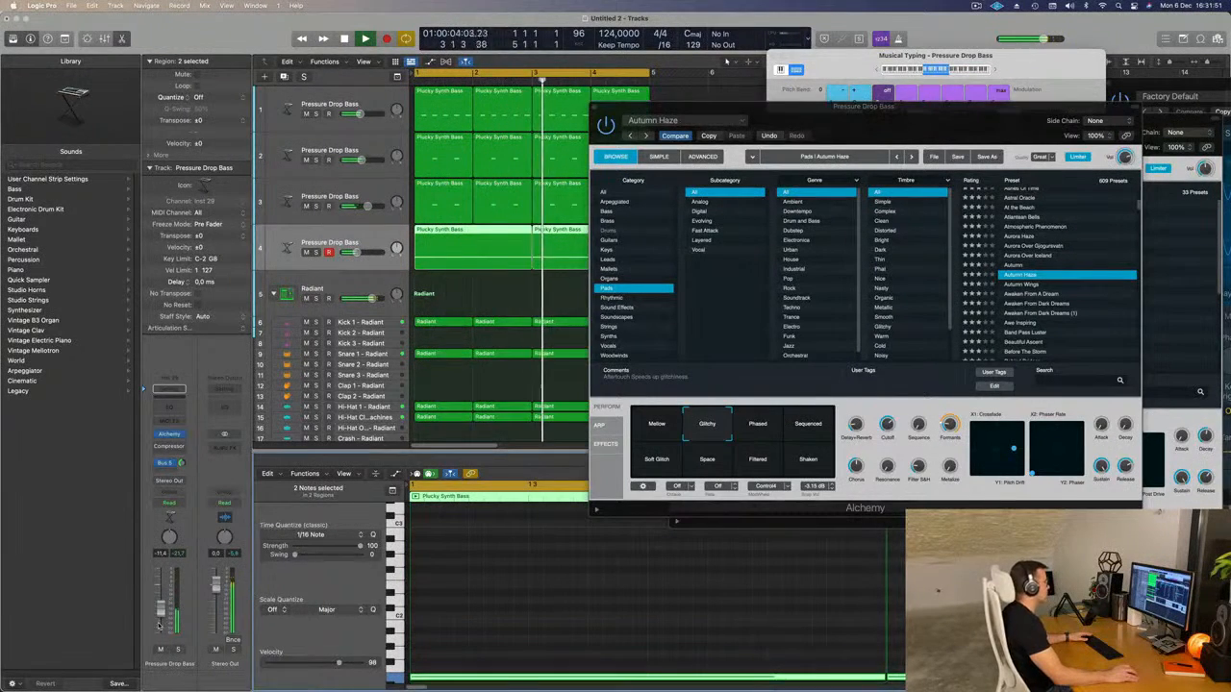
Compare Autumn Haze's Phased, Sequenced and Soft Glitch variations, choose Soft Glitch, and briefly solo the pad track.
left_click(758, 425)
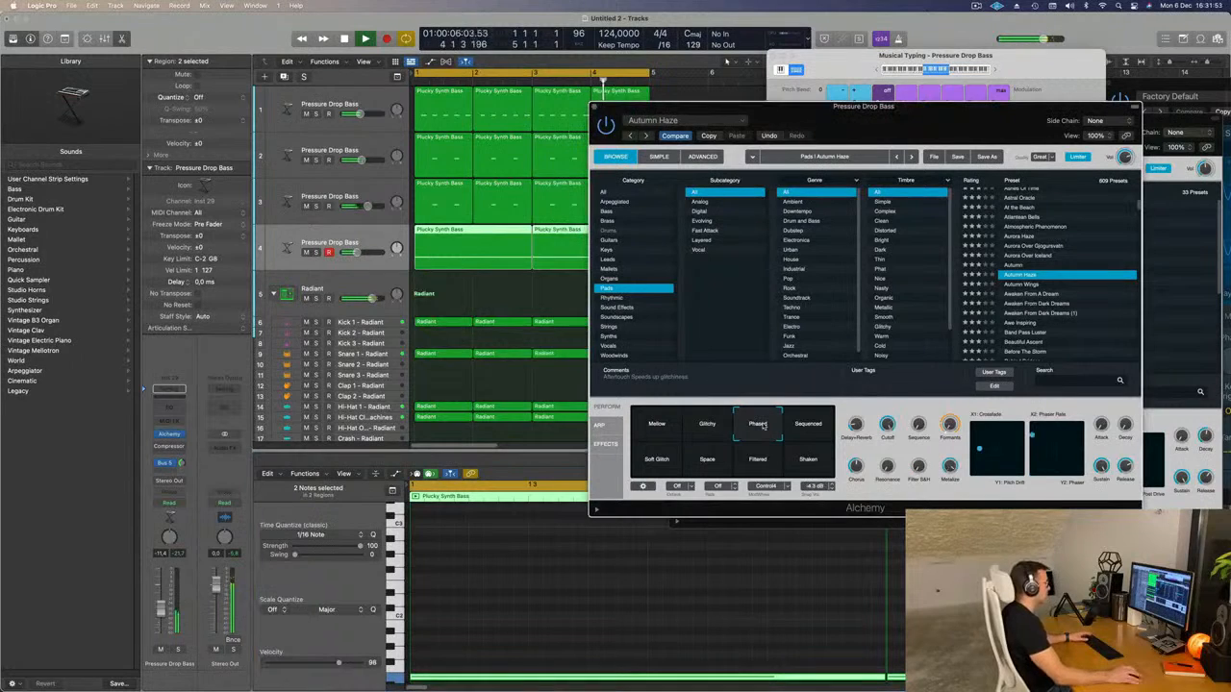
left_click(809, 425)
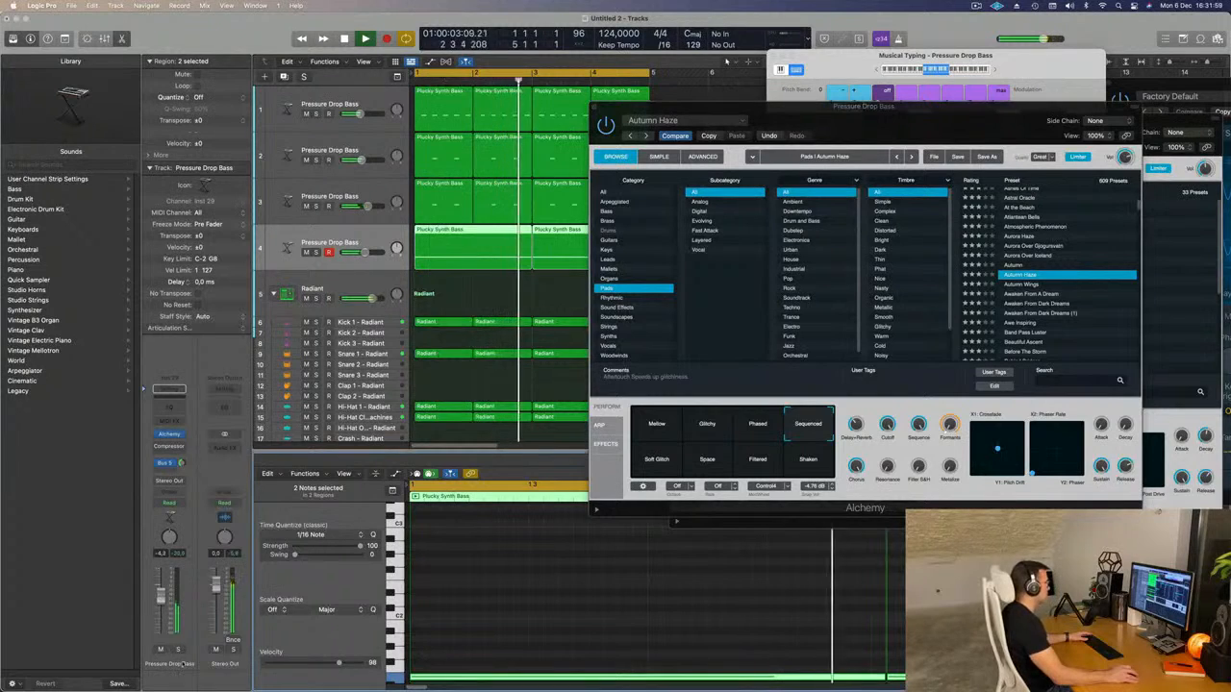
left_click(649, 464)
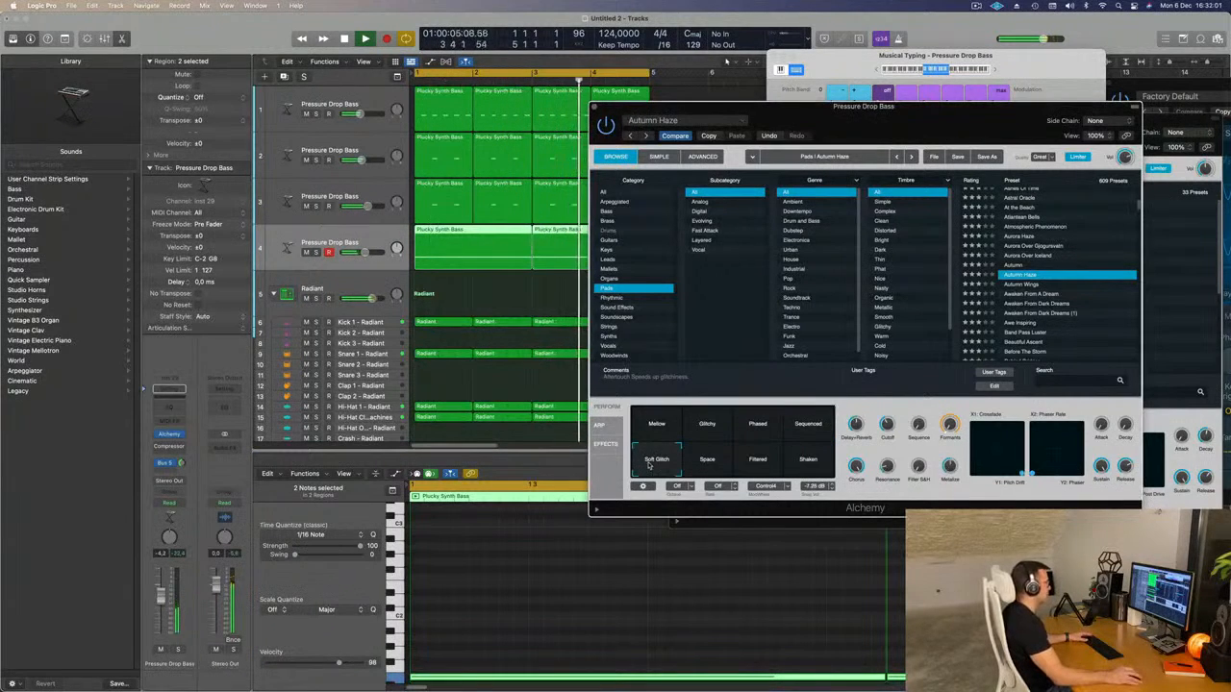
left_click(178, 650)
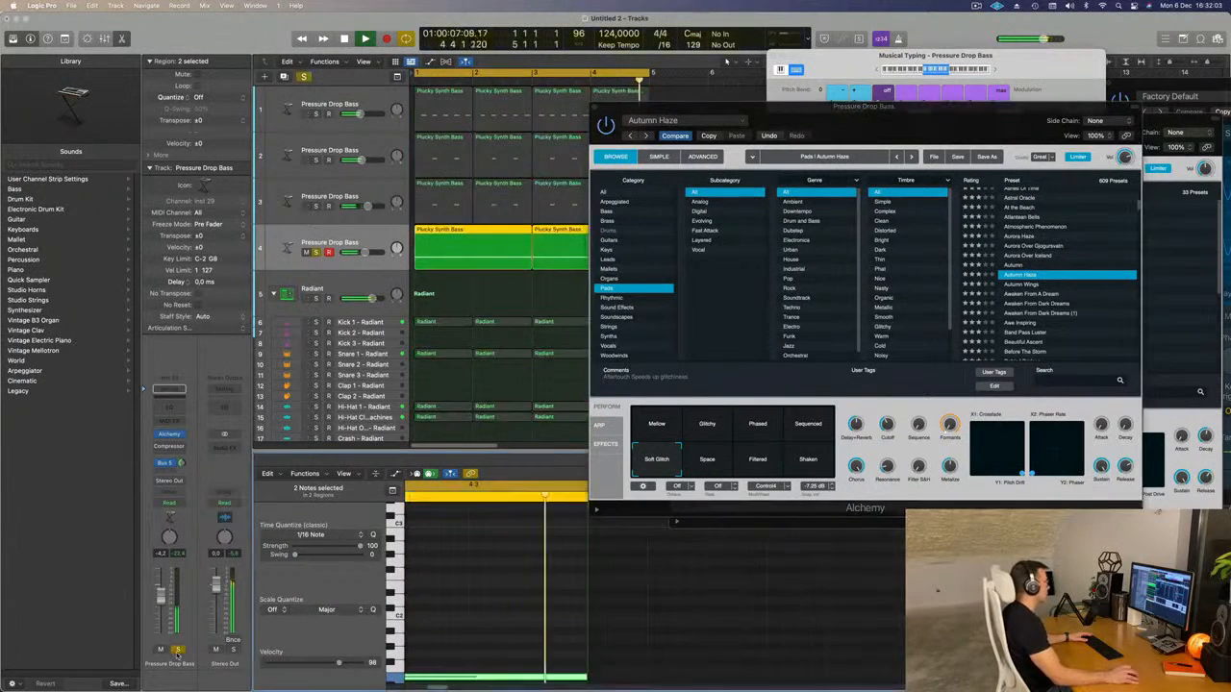
left_click(178, 650)
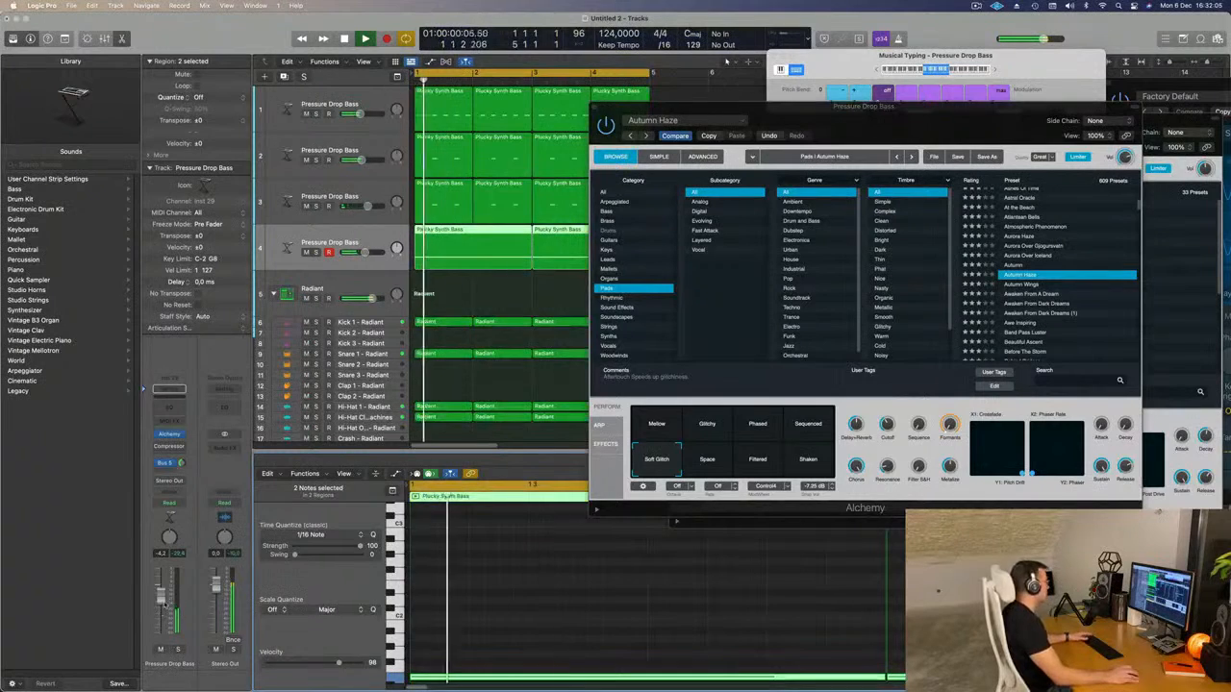
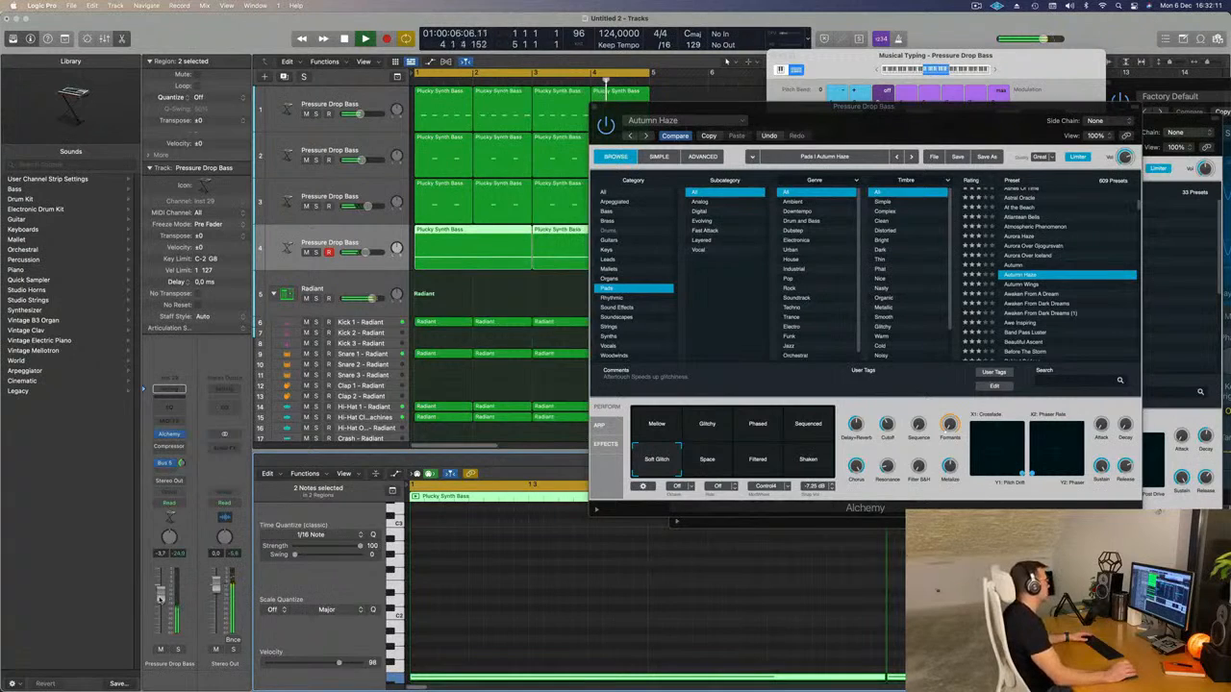
Compare Autumn Haze's Shaken variation, return to Soft Glitch, and adjust the sound's Cutoff.
left_click(807, 463)
left_click(656, 458)
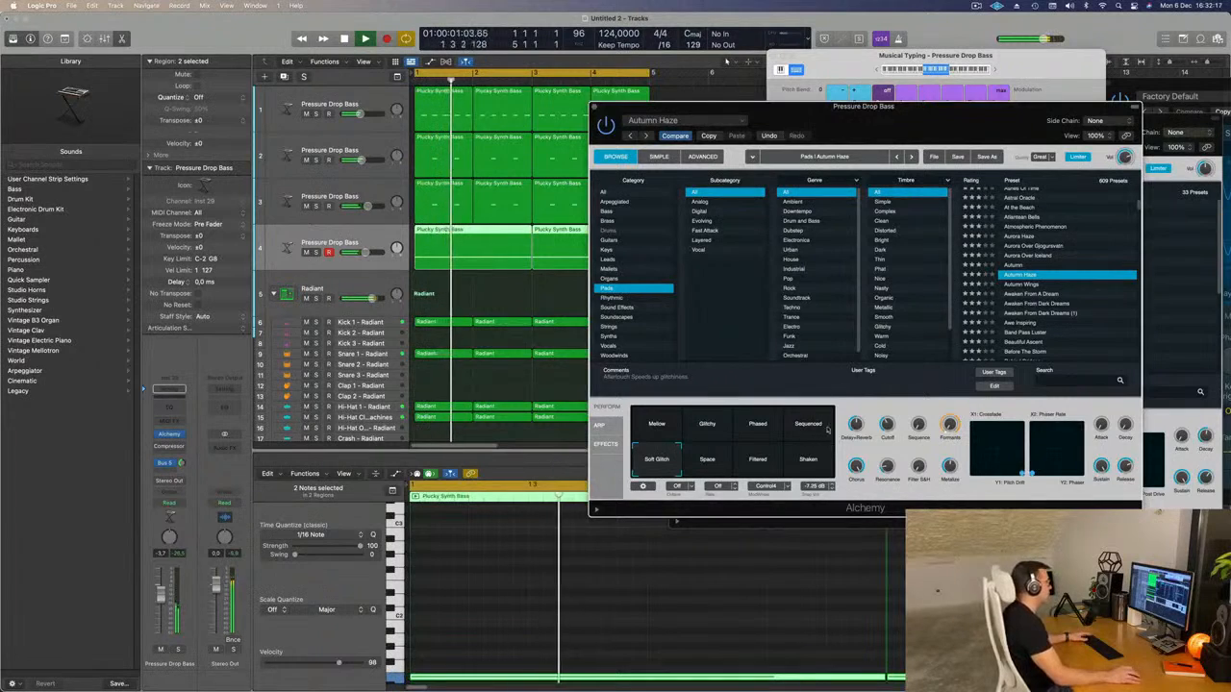
left_click_drag(888, 404, 861, 446)
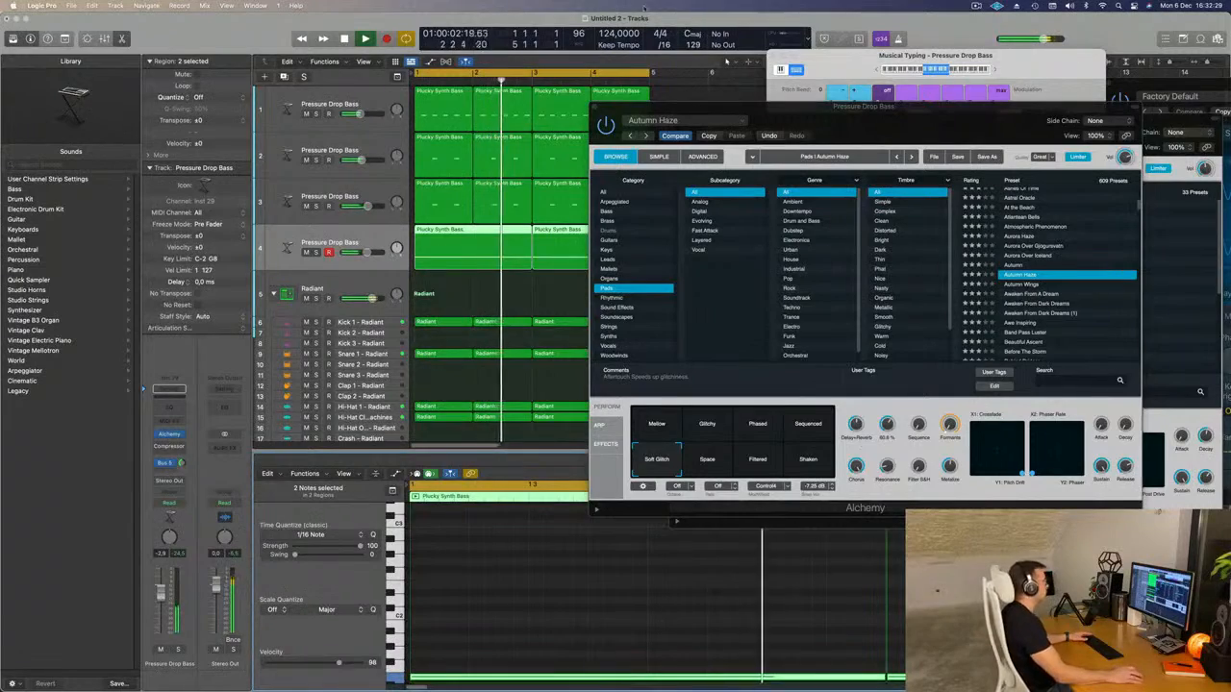
Clear the arrangement view by closing the Autumn Haze and Inst 27 Alchemy windows.
left_click_drag(832, 122, 617, 128)
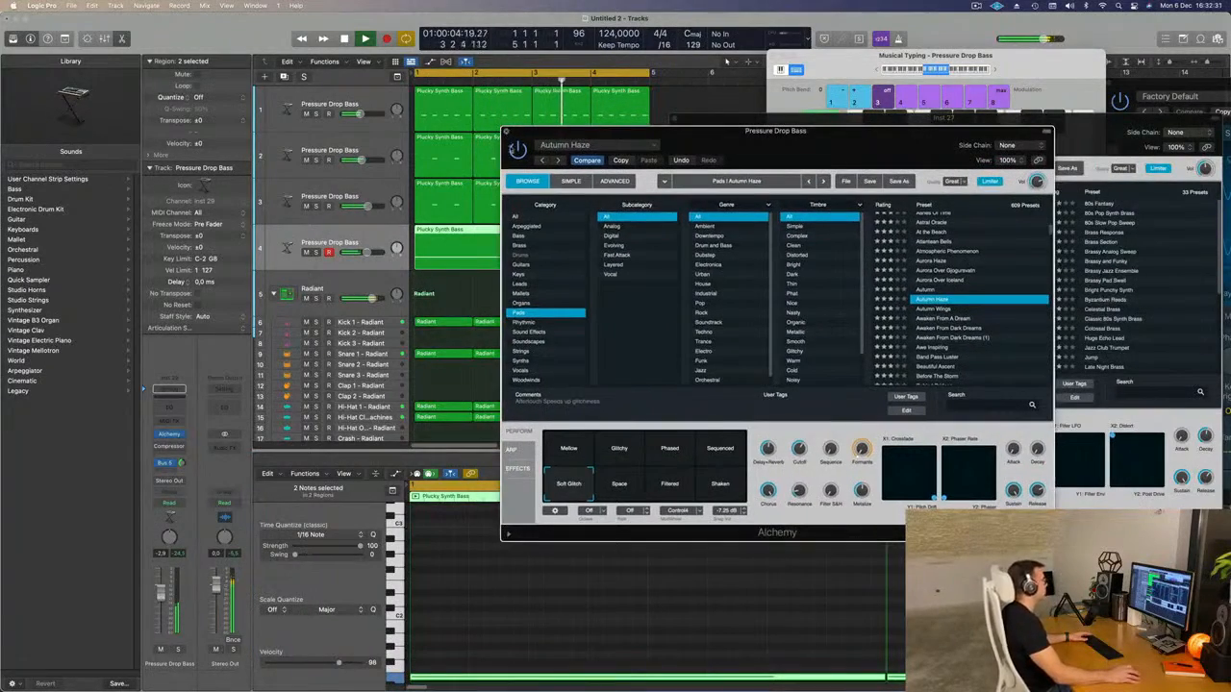
left_click(507, 132)
left_click_drag(861, 119, 748, 136)
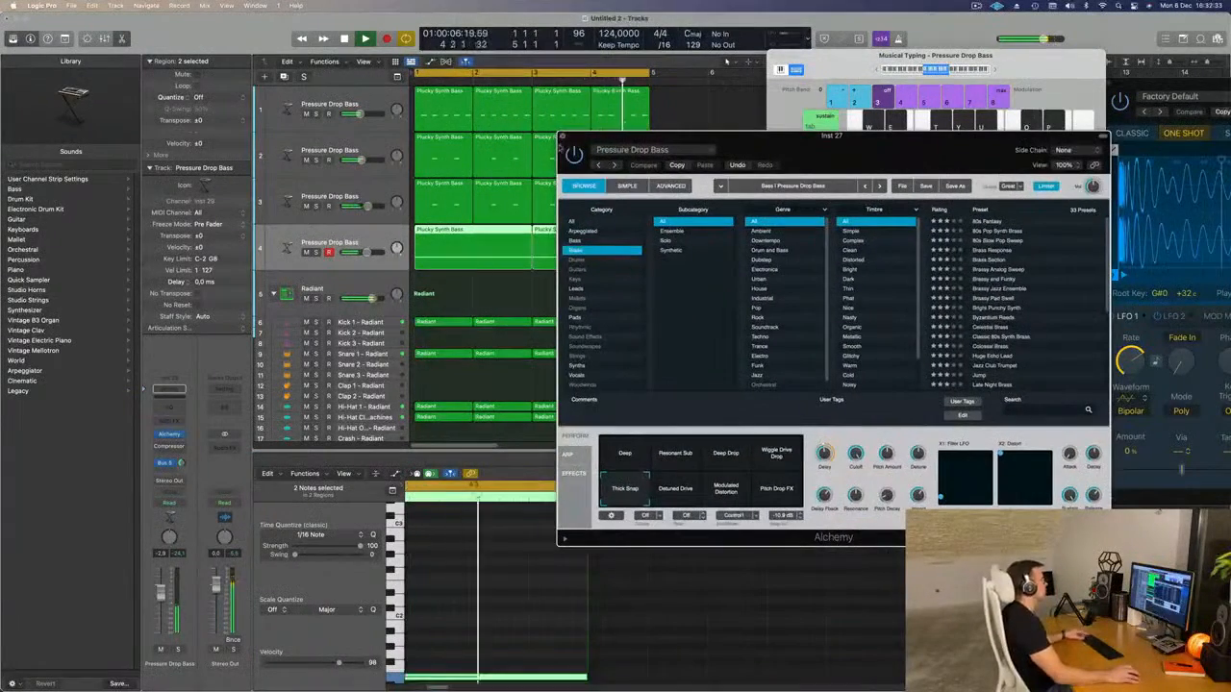
left_click(562, 137)
Repeat all regions of the four-bar loop on every track until the arrangement fills 16 bars.
key("super+Left")
left_click(602, 288)
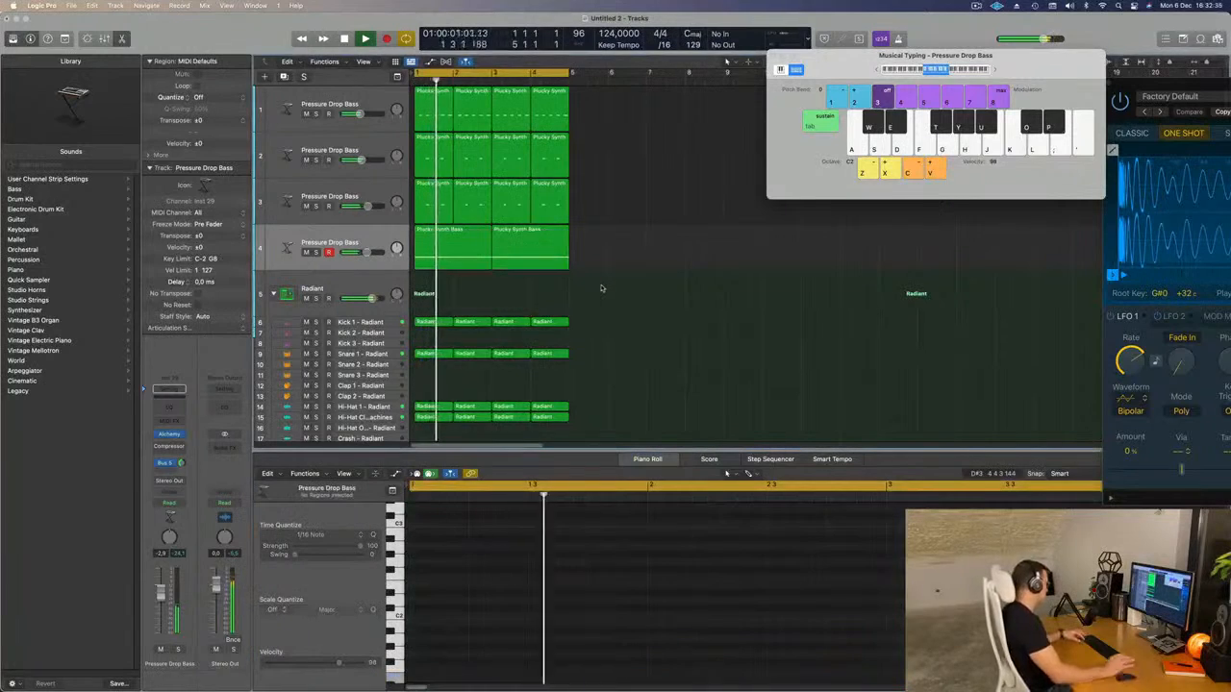
key("super+a")
key("super+r")
key("super+r")
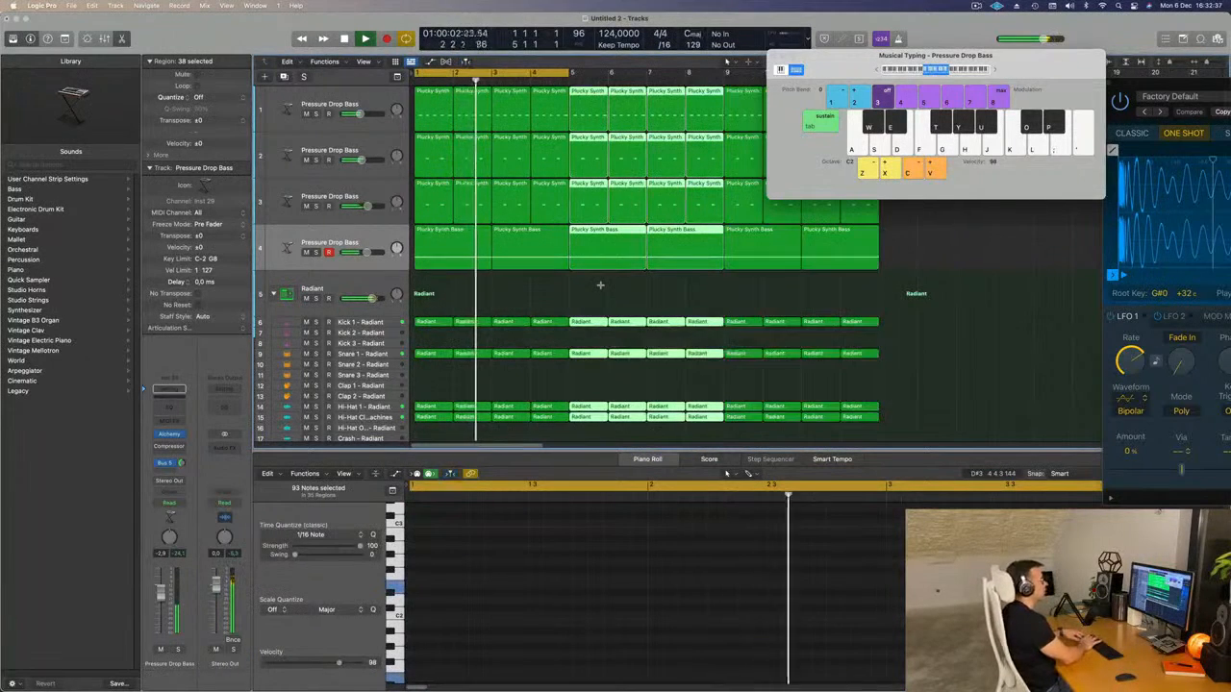
key("super+r")
key("super+Left")
key("super+Left")
key("super+Left")
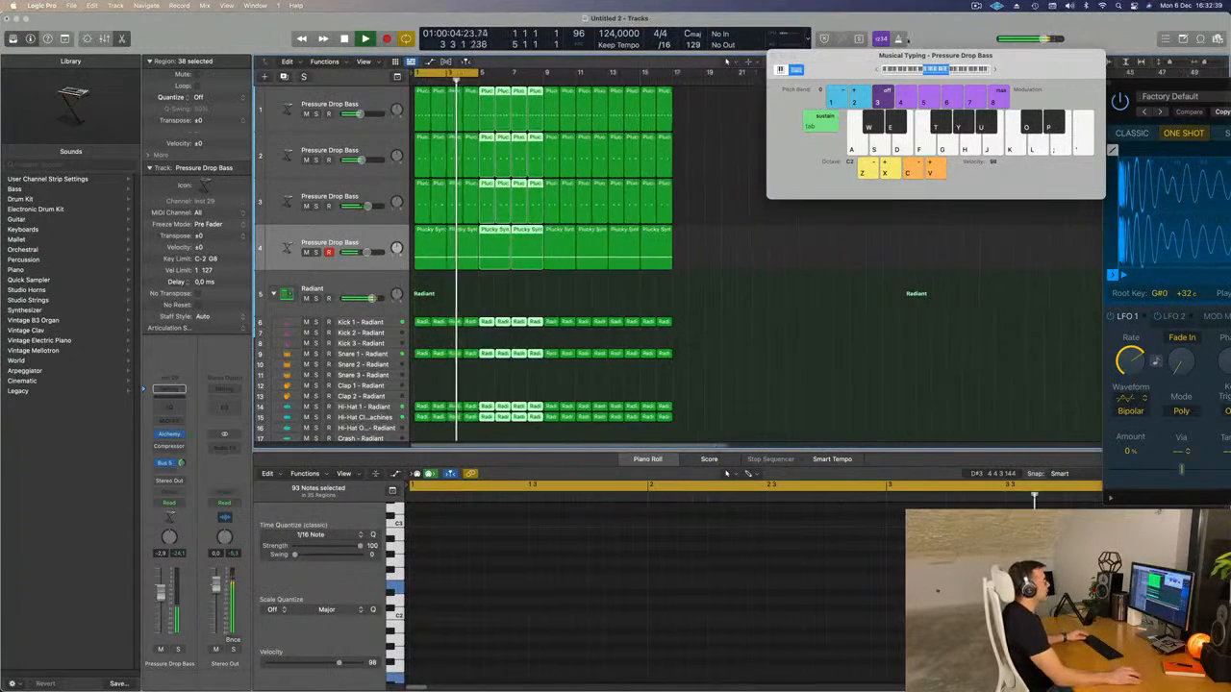
Extend the cycle range across the full 16 bars and play the arrangement from the start.
left_click_drag(907, 55, 960, 60)
key("super+Right")
key("super+Right")
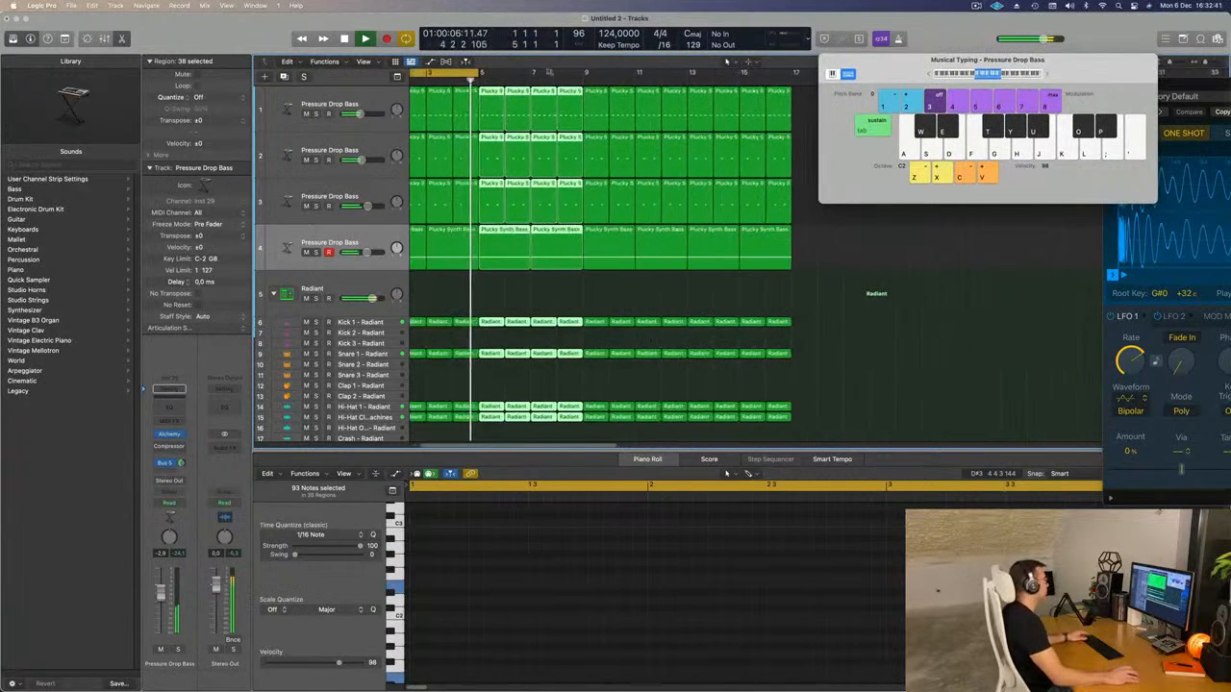
left_click_drag(480, 74, 813, 75)
key("Return")
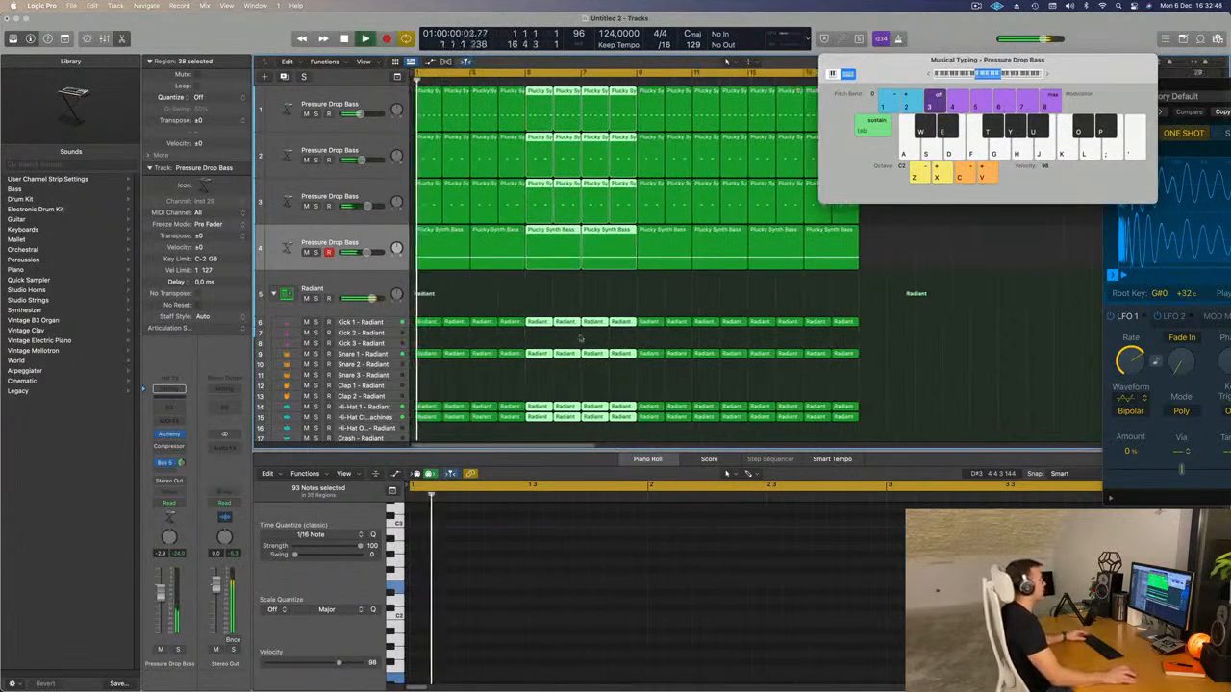
left_click(546, 300)
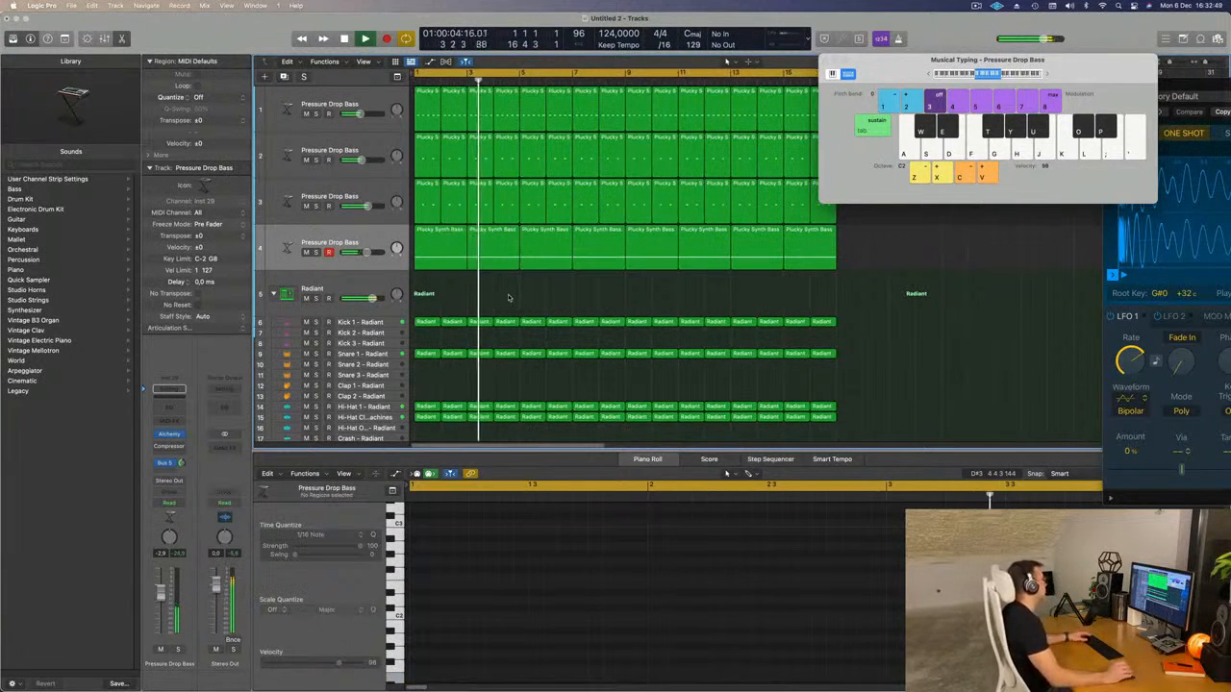
Briefly solo the pad track and revisit the Cutoff of its Autumn Haze sound.
left_click(304, 262)
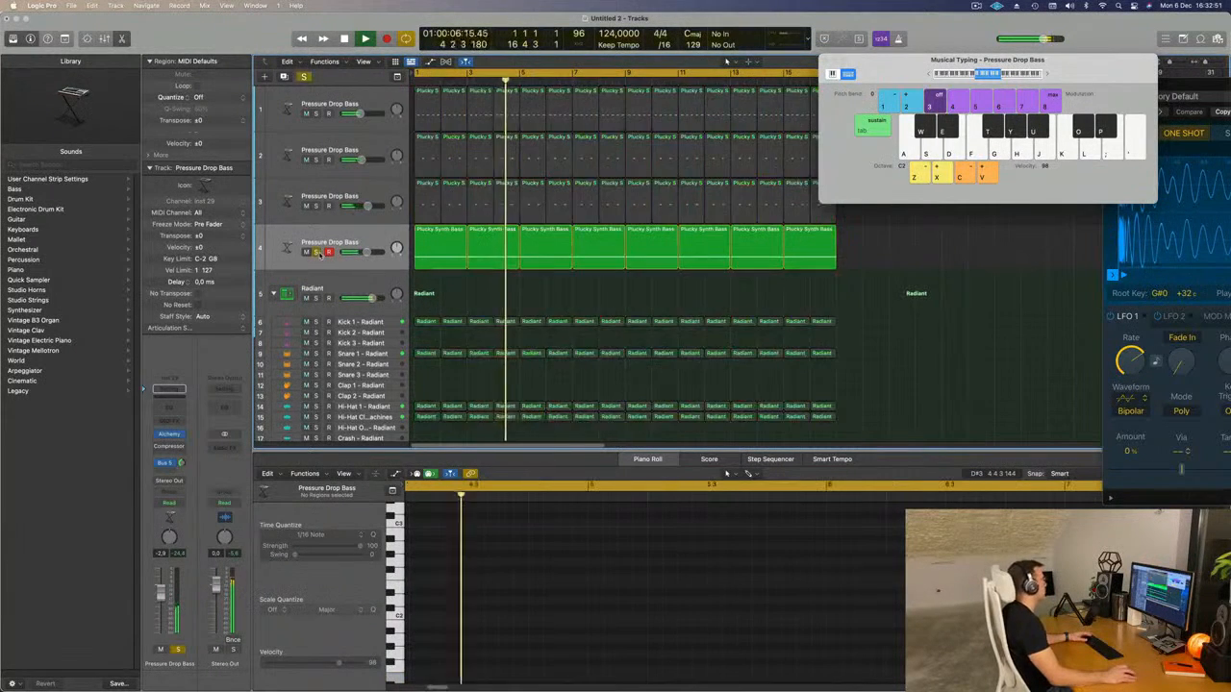
left_click(167, 434)
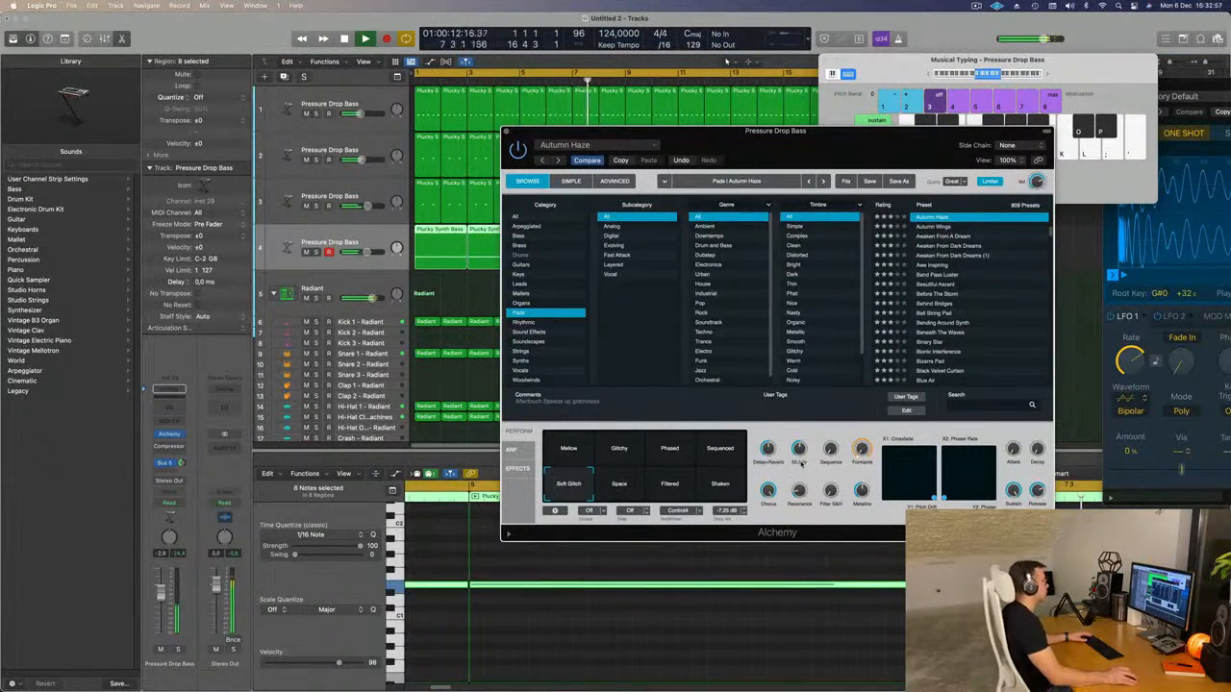
left_click(506, 133)
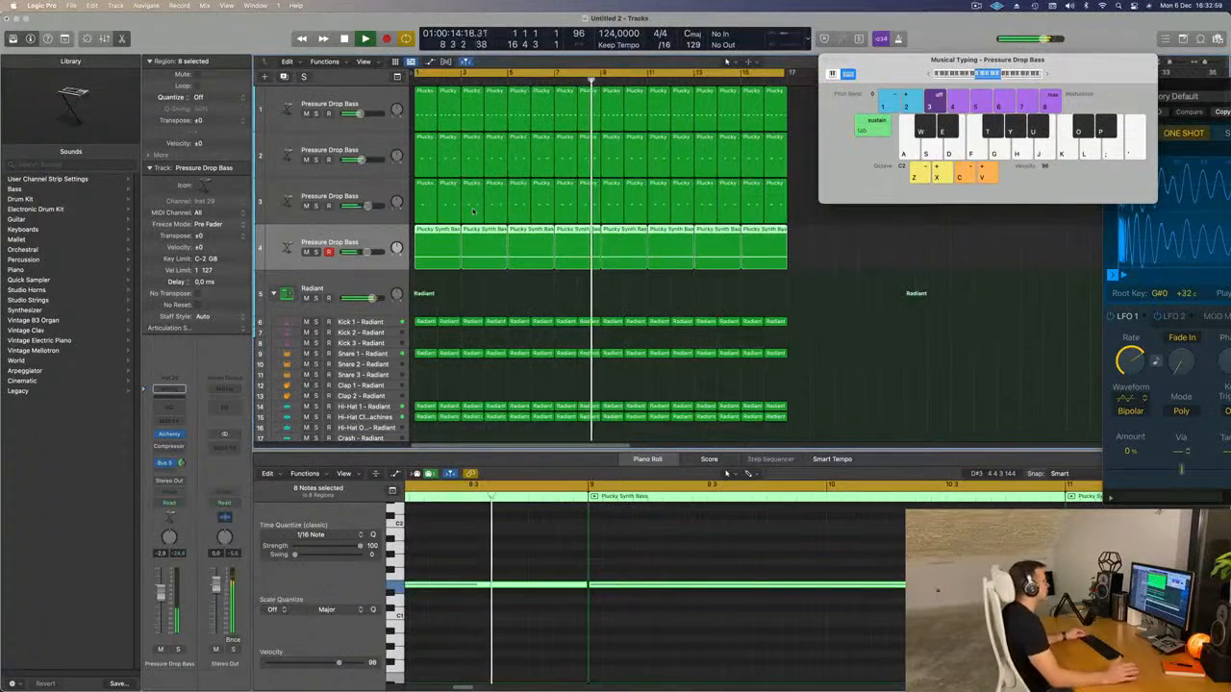
Copy the first-bar region of Kick 1 onto the Kick 2 track and stop playback.
scroll(519, 217, "down", 2)
scroll(534, 221, "down", 2)
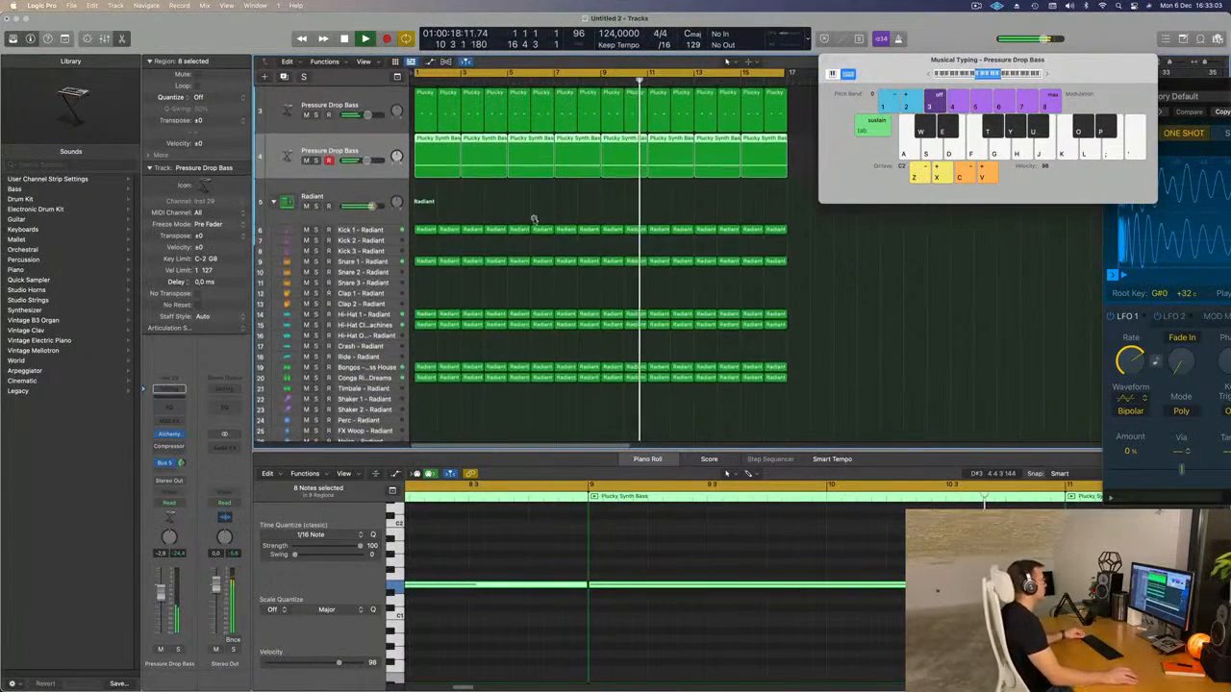
scroll(515, 186, "up", 3)
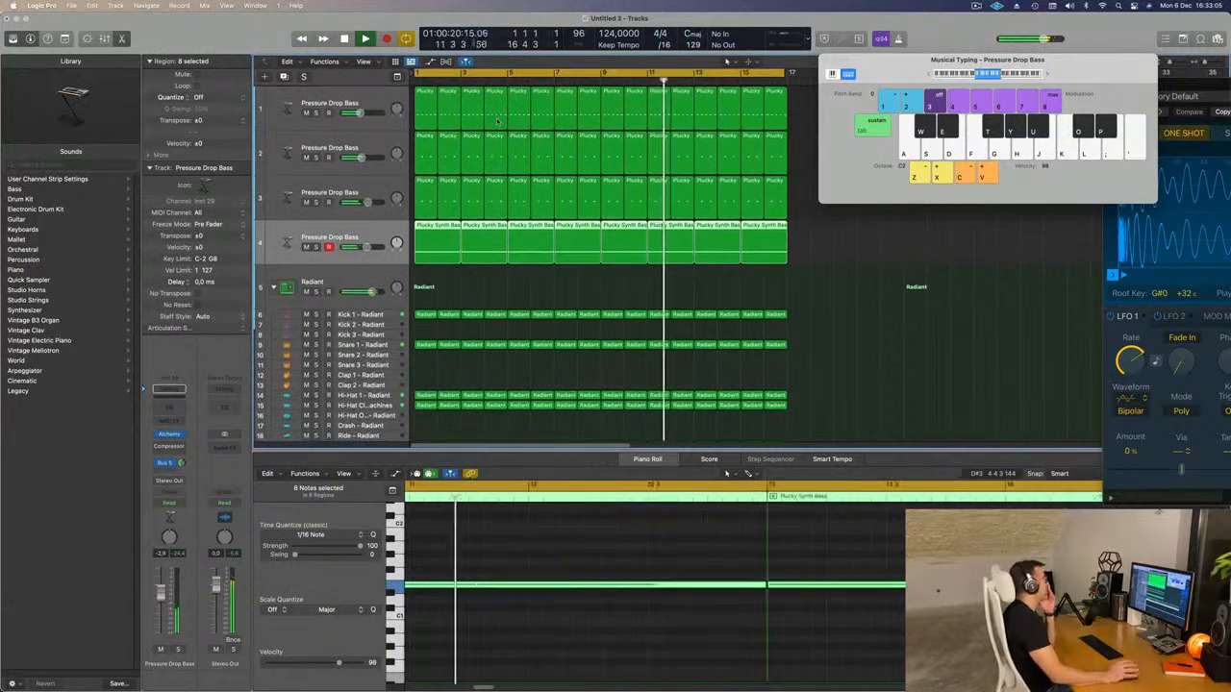
scroll(490, 163, "down", 2)
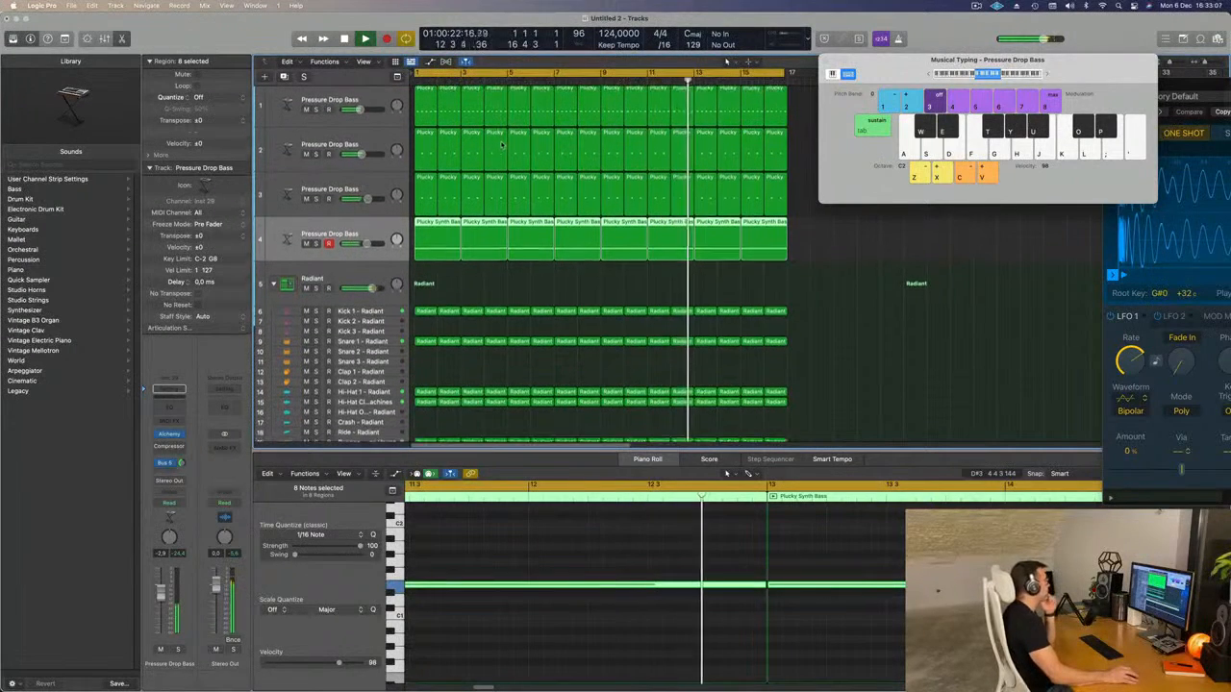
scroll(484, 210, "down", 1)
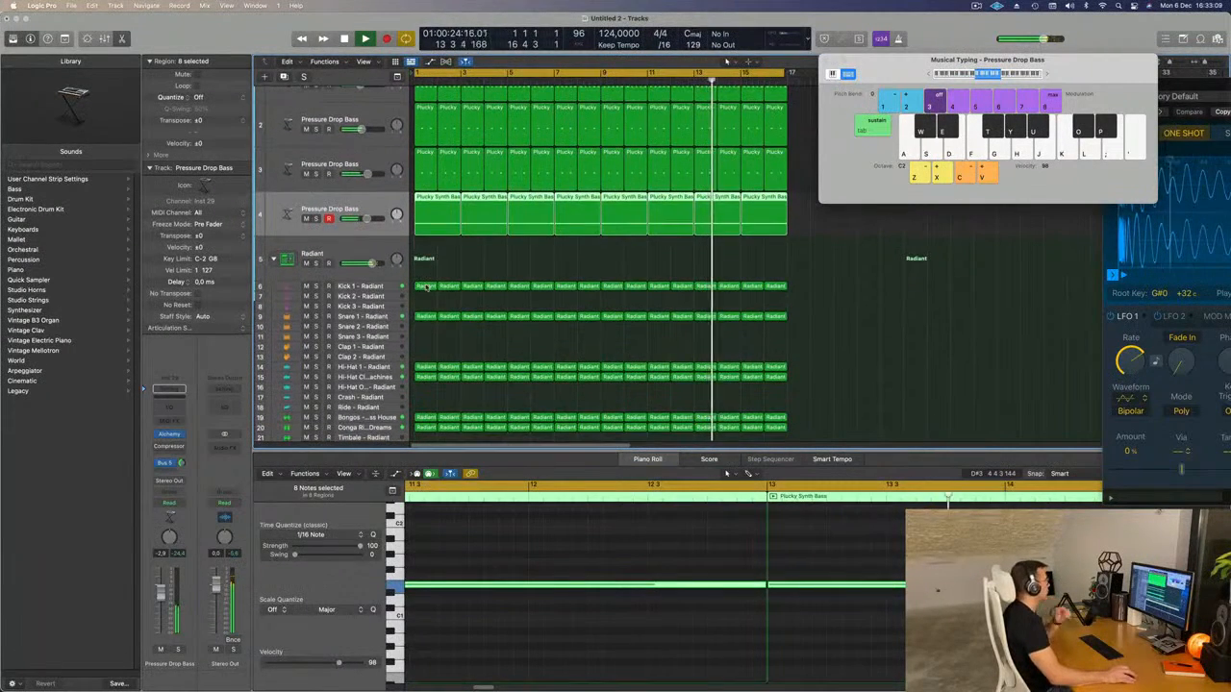
left_click(426, 286)
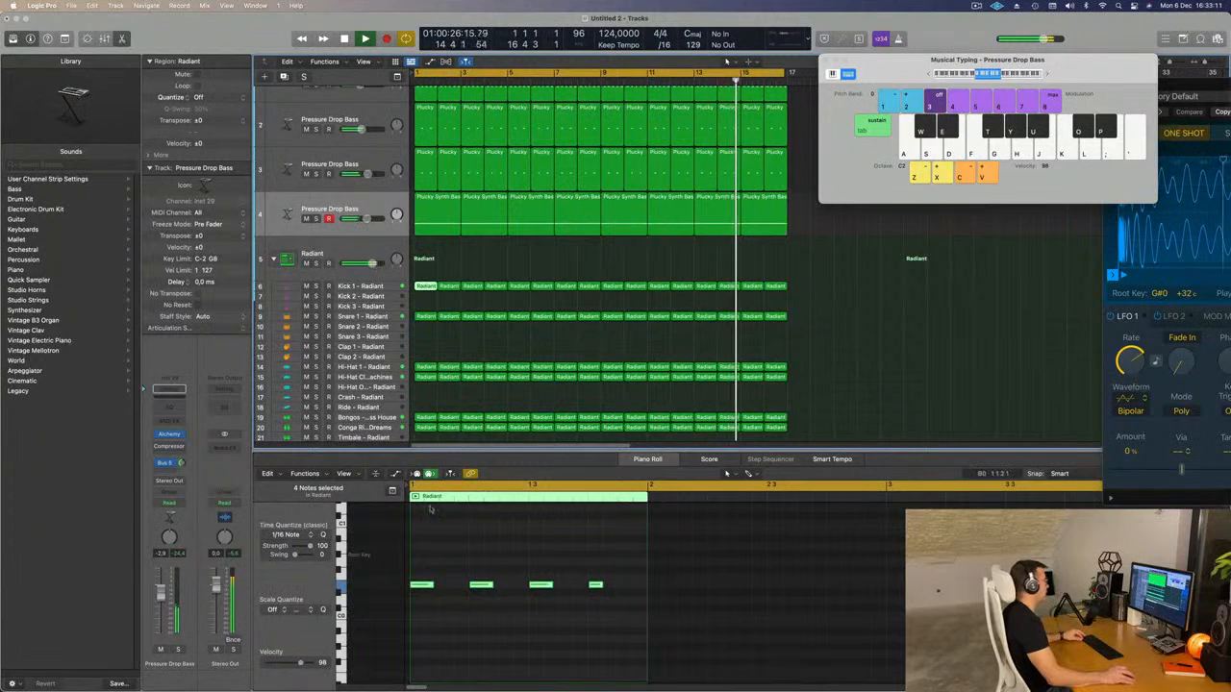
left_click_drag(426, 287, 426, 297)
left_click_drag(419, 560, 635, 604)
key("space")
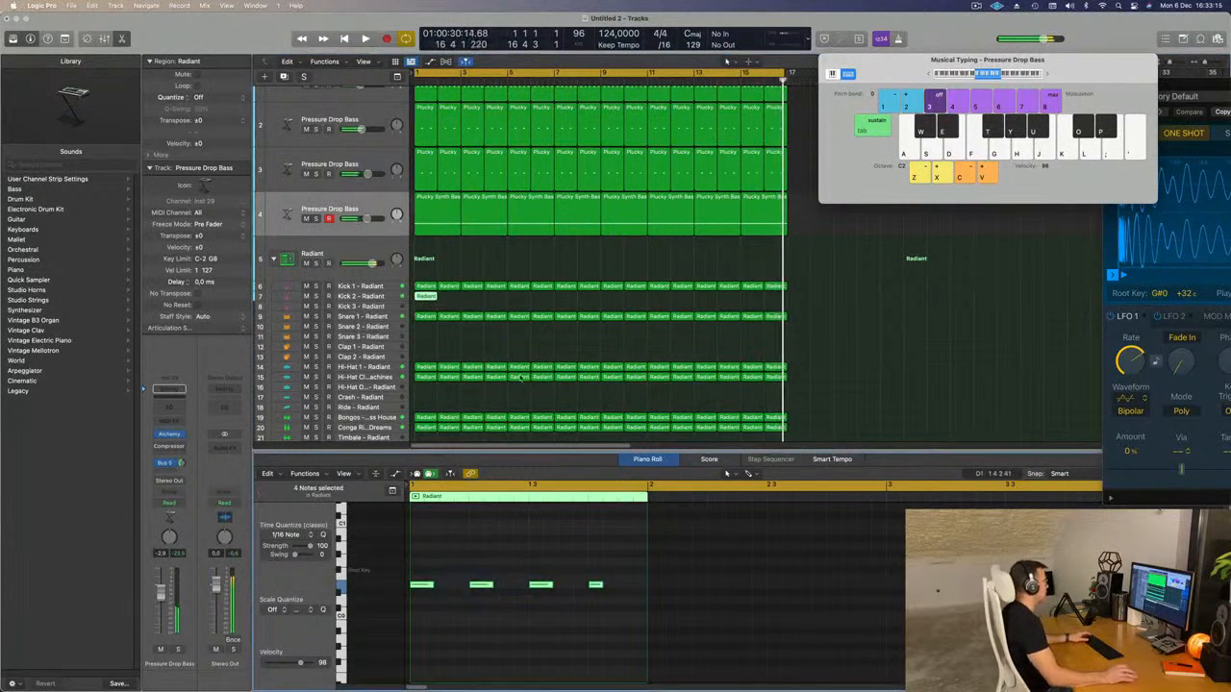
Move the copied kick region from Kick 2 to Kick 3 and audition it by toggling the track's solo and mute.
left_click_drag(426, 298, 426, 306)
key("space")
key("space")
key("space")
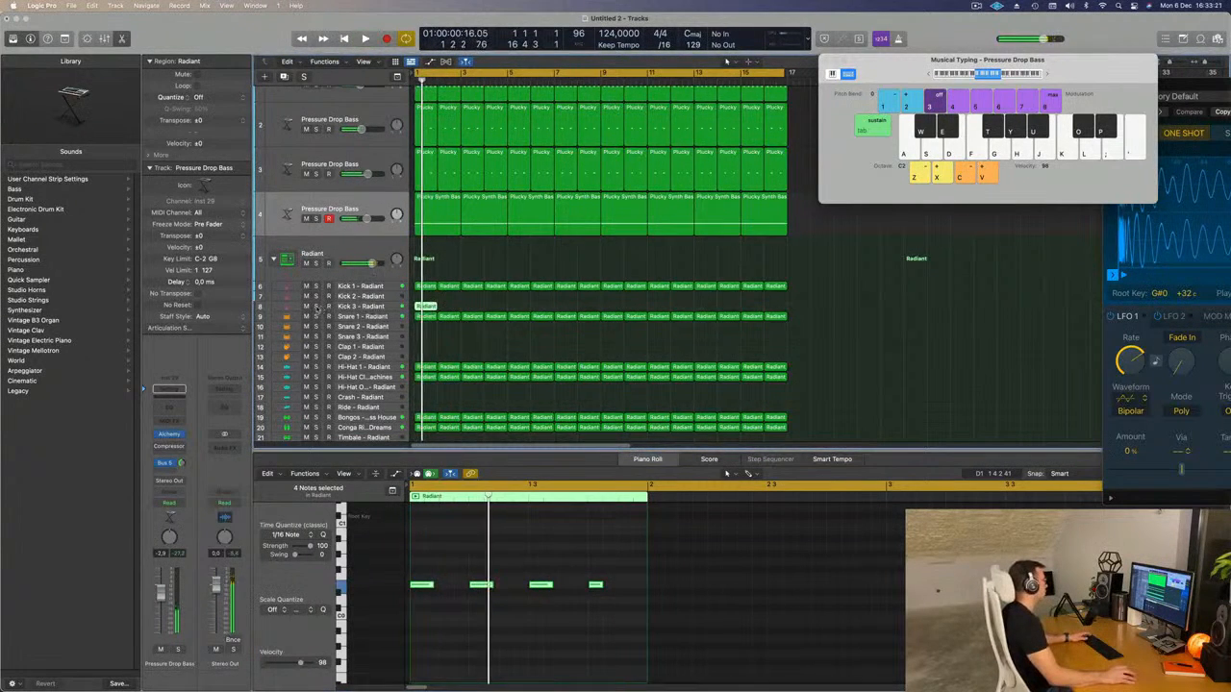
left_click(315, 306)
left_click(316, 306)
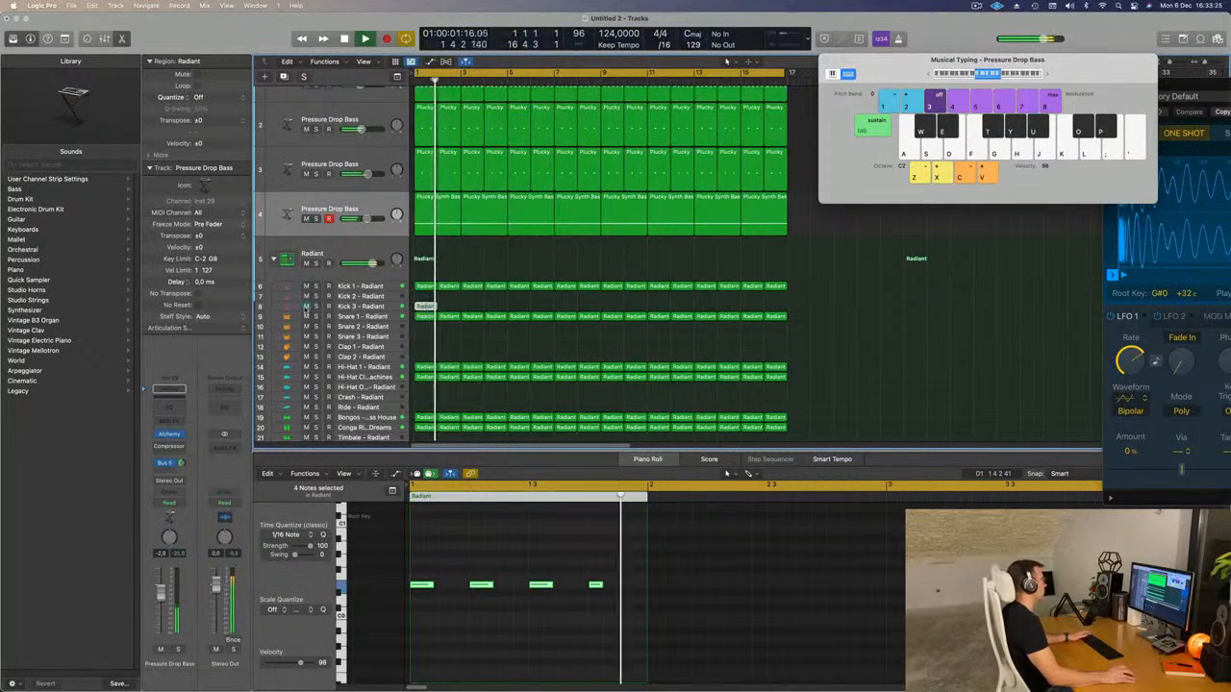
left_click(305, 308)
Repeat the Kick 3 region across all 16 bars and lower that track's volume to about -11.8 dB.
left_click(416, 308)
key("super+r")
key("super+r")
key("super+r")
key("super+r")
key("super+r")
key("super+r")
key("super+r")
key("super+r")
key("super+r")
key("super+r")
key("super+r")
key("super+r")
key("super+r")
key("super+r")
key("super+r")
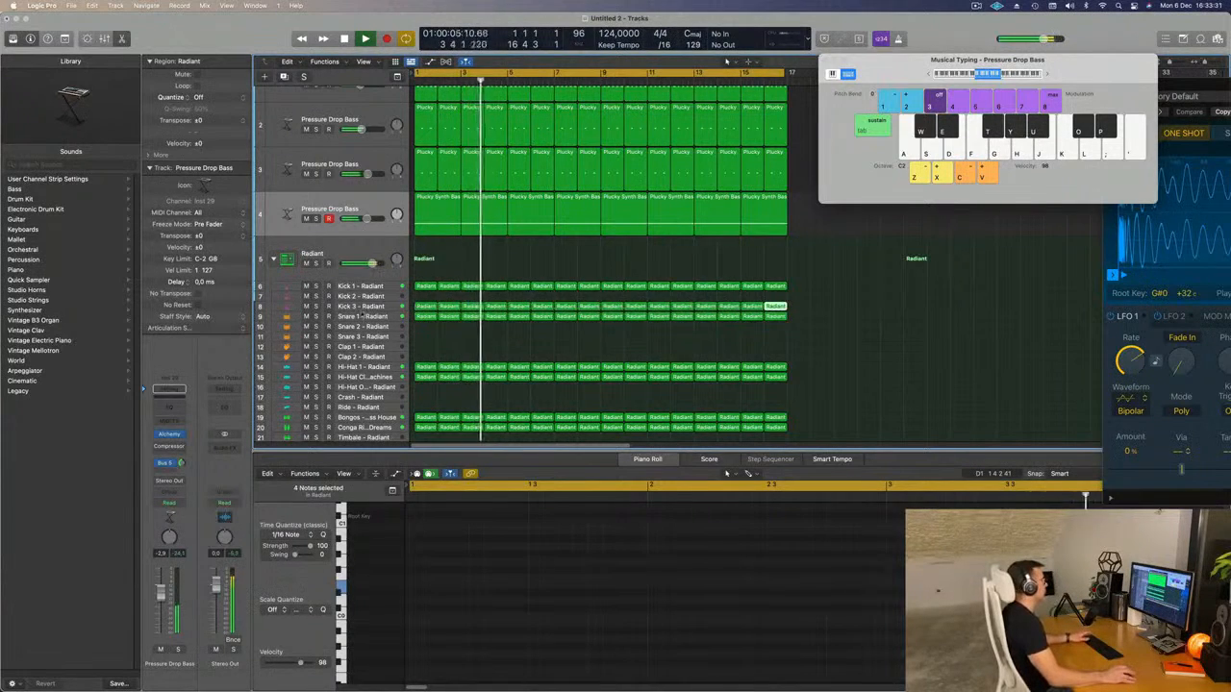
left_click(360, 308)
key("Return")
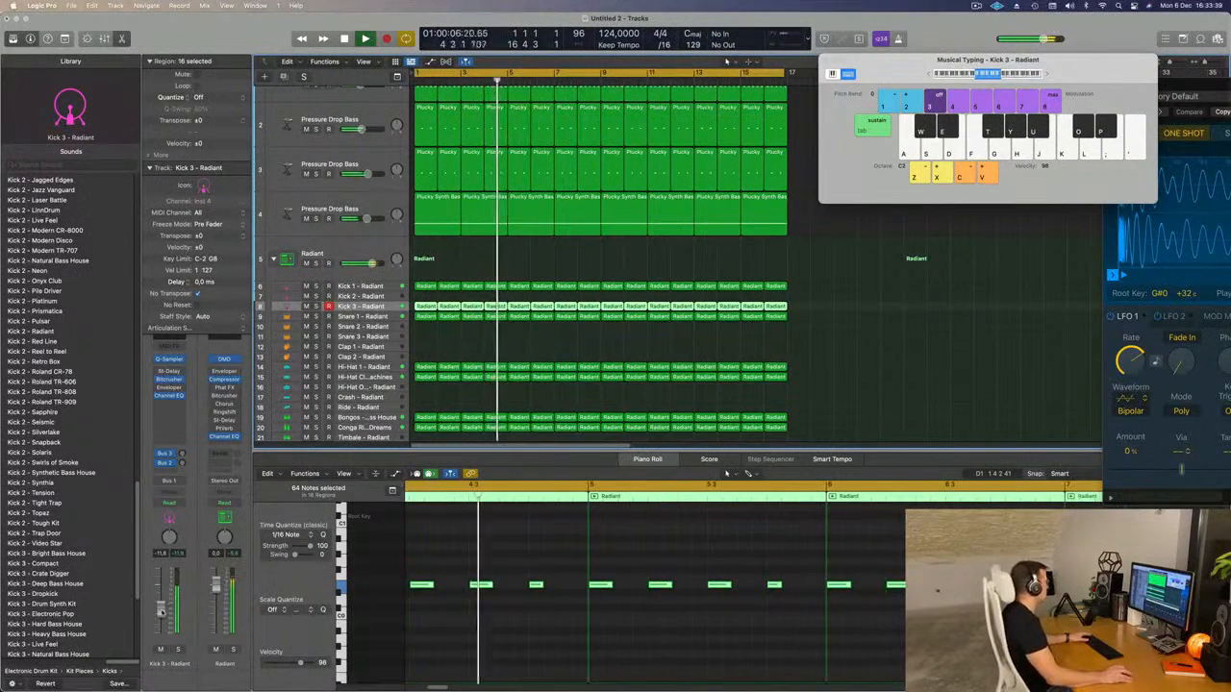
Duplicate the third Pressure Drop Bass track with its settings and copy the third track's first-bar region onto it.
scroll(601, 260, "up", 2)
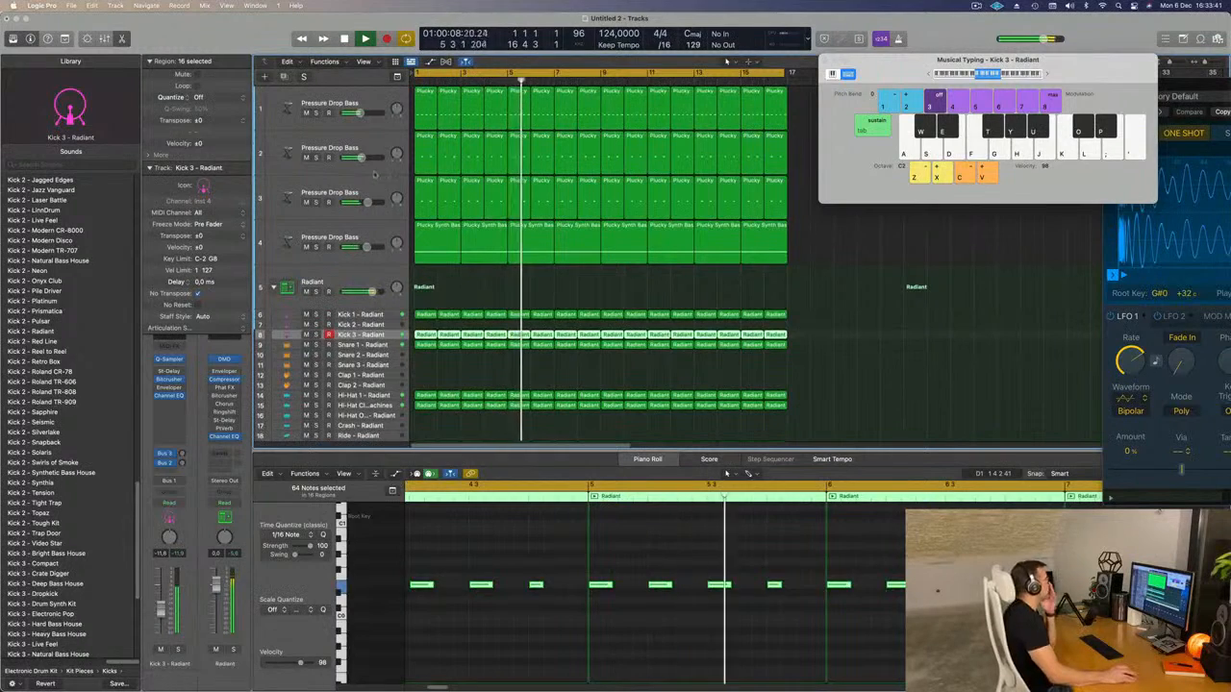
left_click(297, 189)
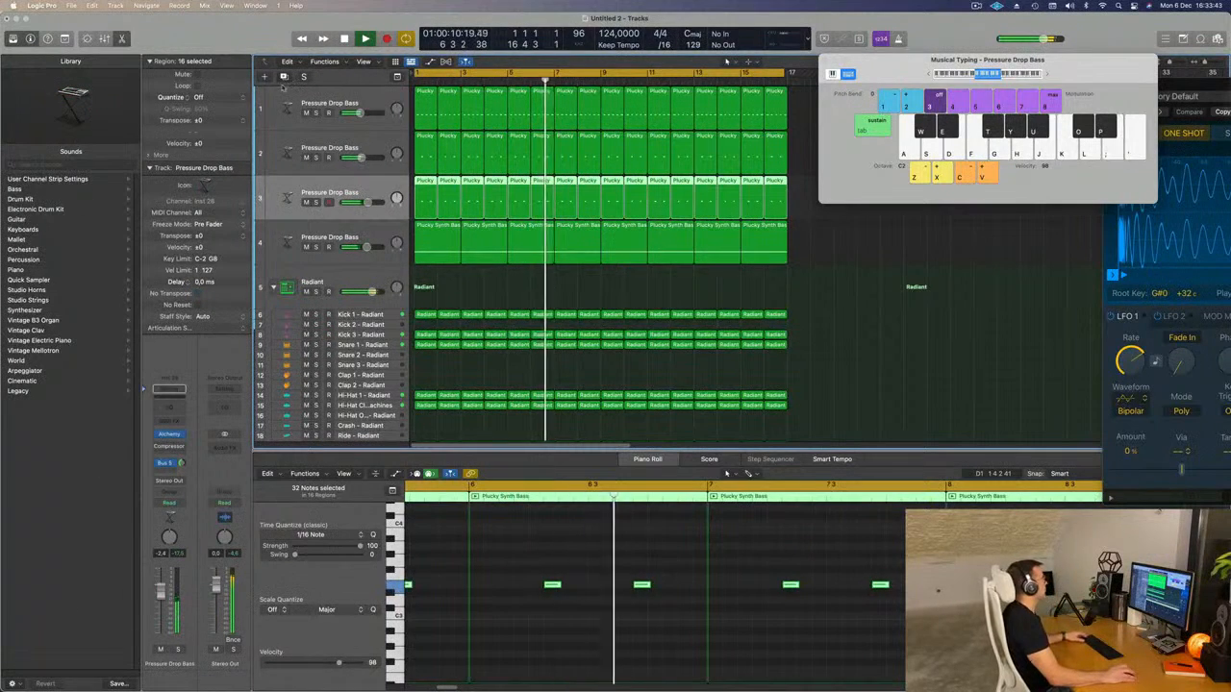
key("super+d")
left_click(421, 195)
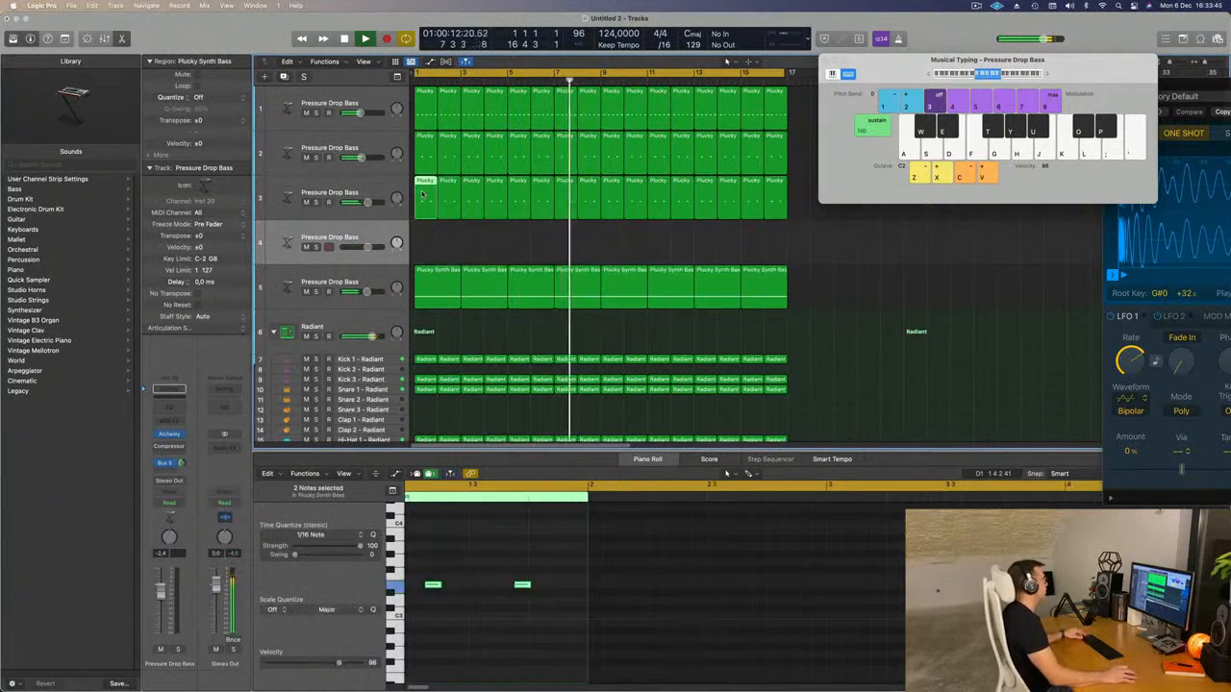
left_click_drag(421, 210, 423, 245)
Shift the copied region's notes earlier in the bar, delete the second note, and play from the start.
scroll(495, 635, "left", 2)
scroll(485, 620, "left", 3)
left_click_drag(450, 560, 567, 594)
left_click_drag(474, 586, 428, 589)
left_click_drag(483, 570, 524, 607)
key("Return")
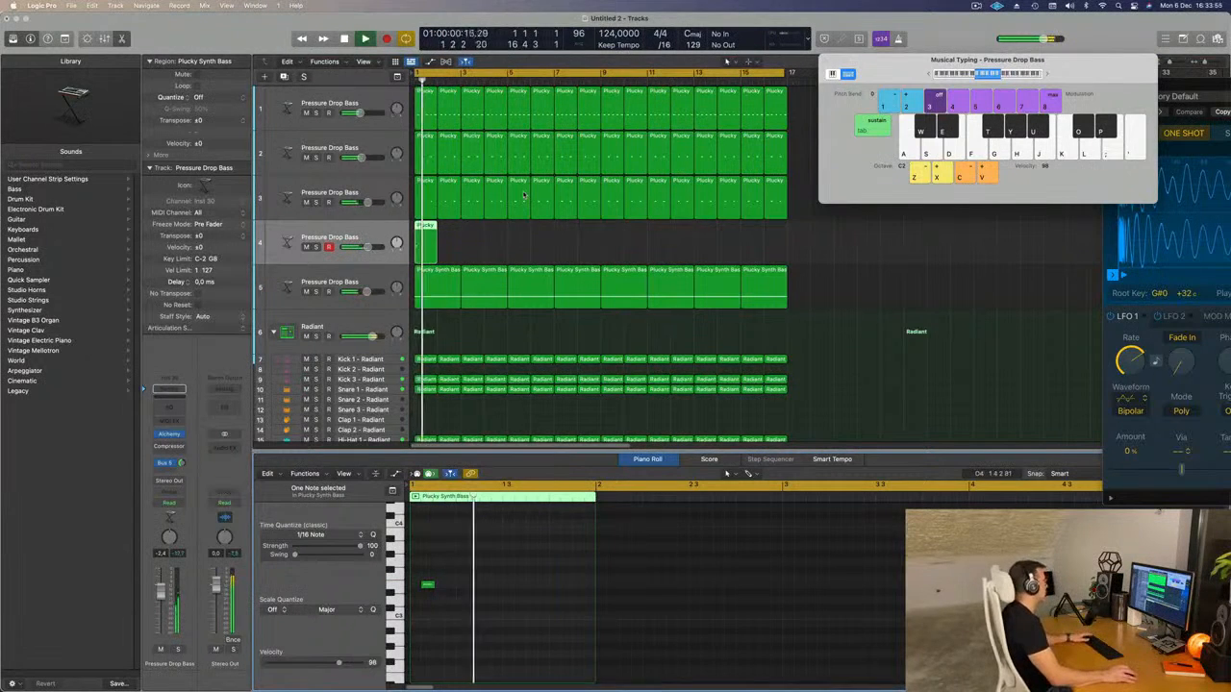
Repeat the one-note region along the new fourth track to fill 16 bars and play from the start.
key("Return")
key("space")
key("super+r")
key("super+r")
key("super+r")
key("super+r")
key("super+r")
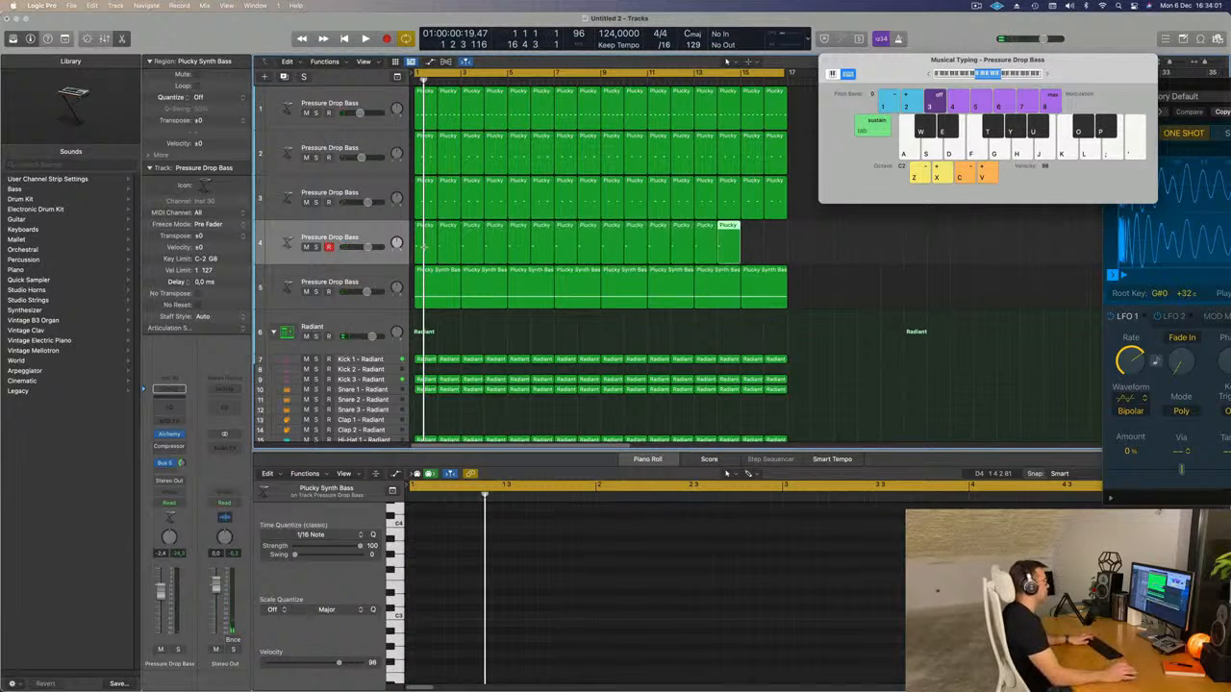
key("space")
left_click(367, 233)
key("Return")
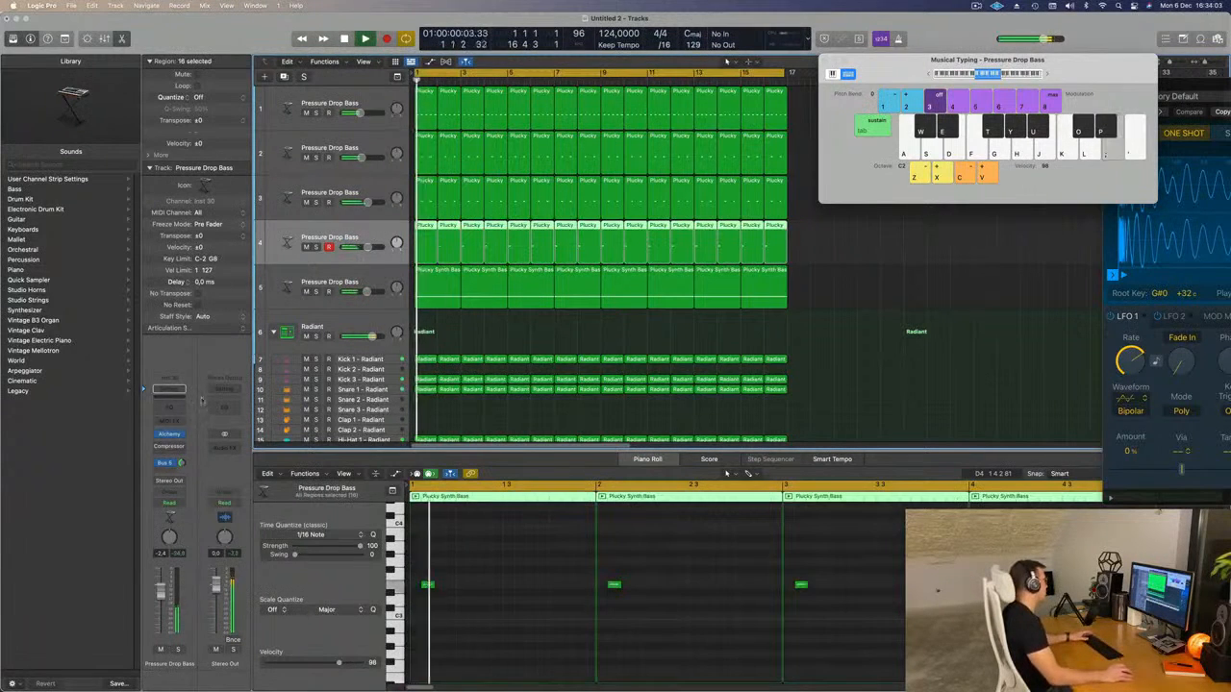
Load the guitar preset Acoustic Cascades in the fourth track's Alchemy and lower the track's volume to about -5.2 dB.
left_click(169, 434)
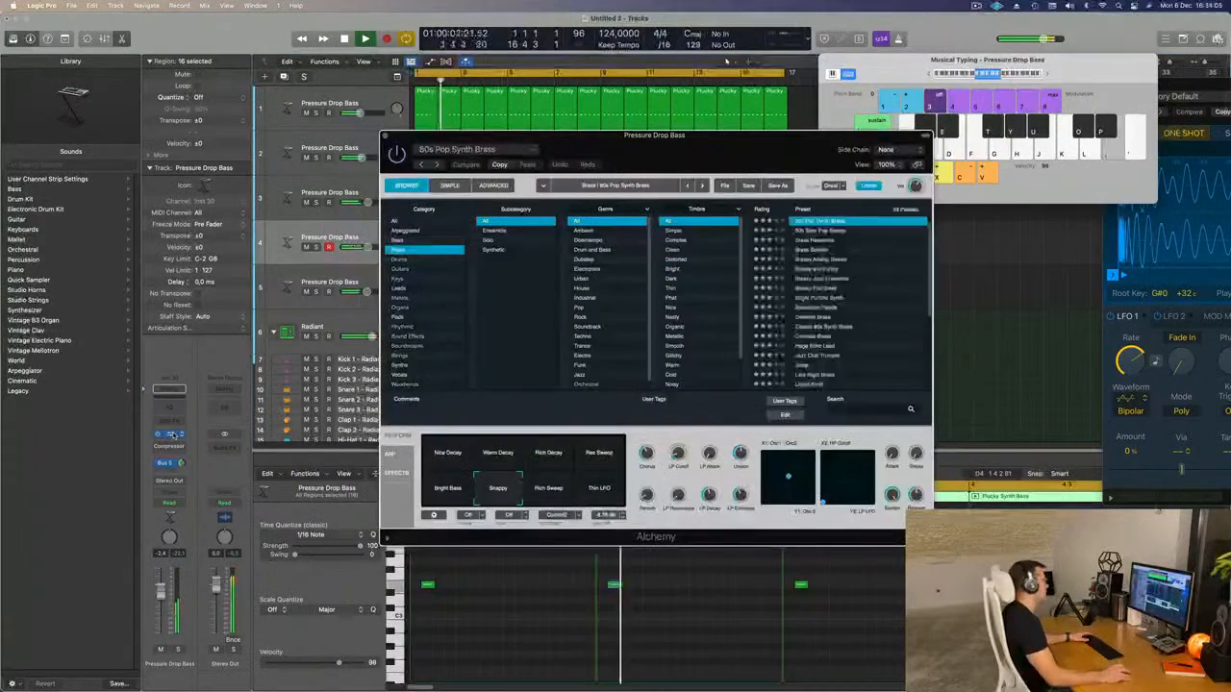
left_click_drag(728, 151, 837, 162)
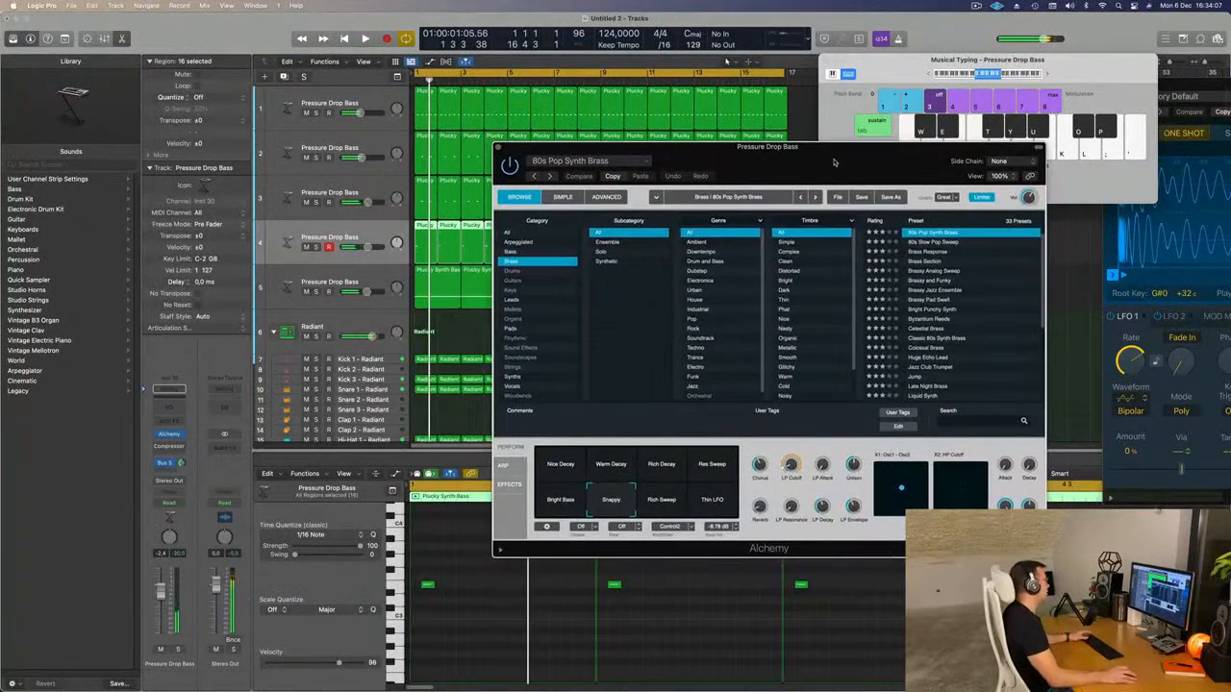
left_click(518, 280)
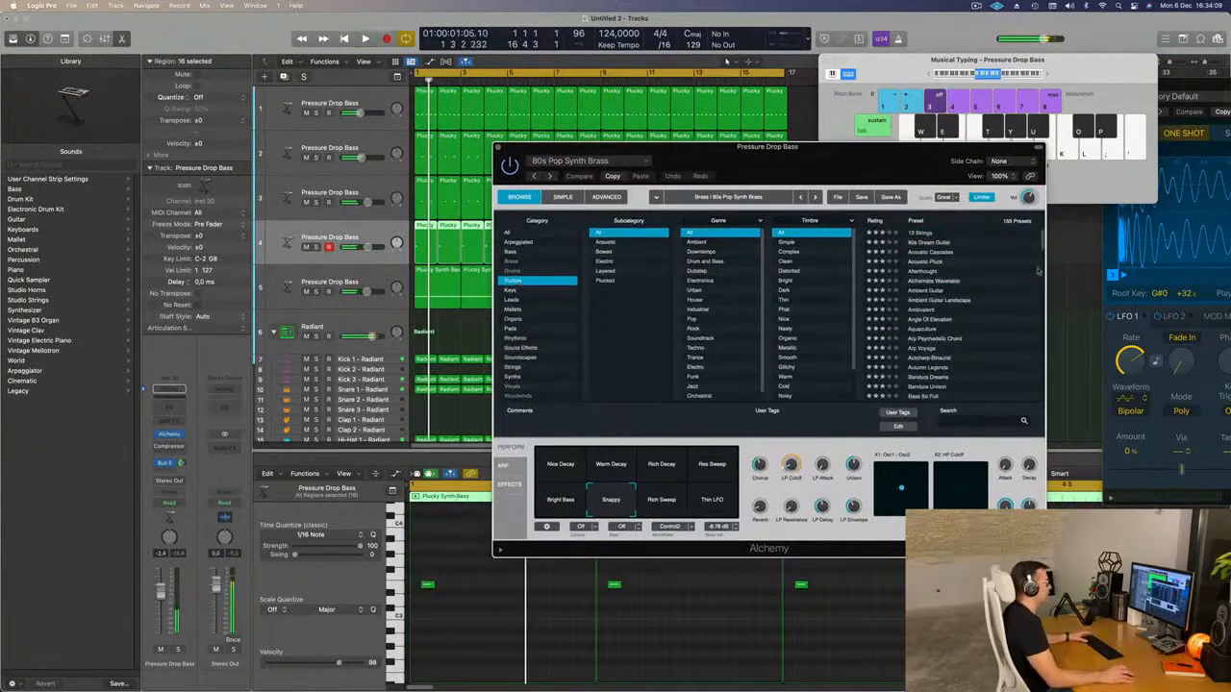
left_click(926, 252)
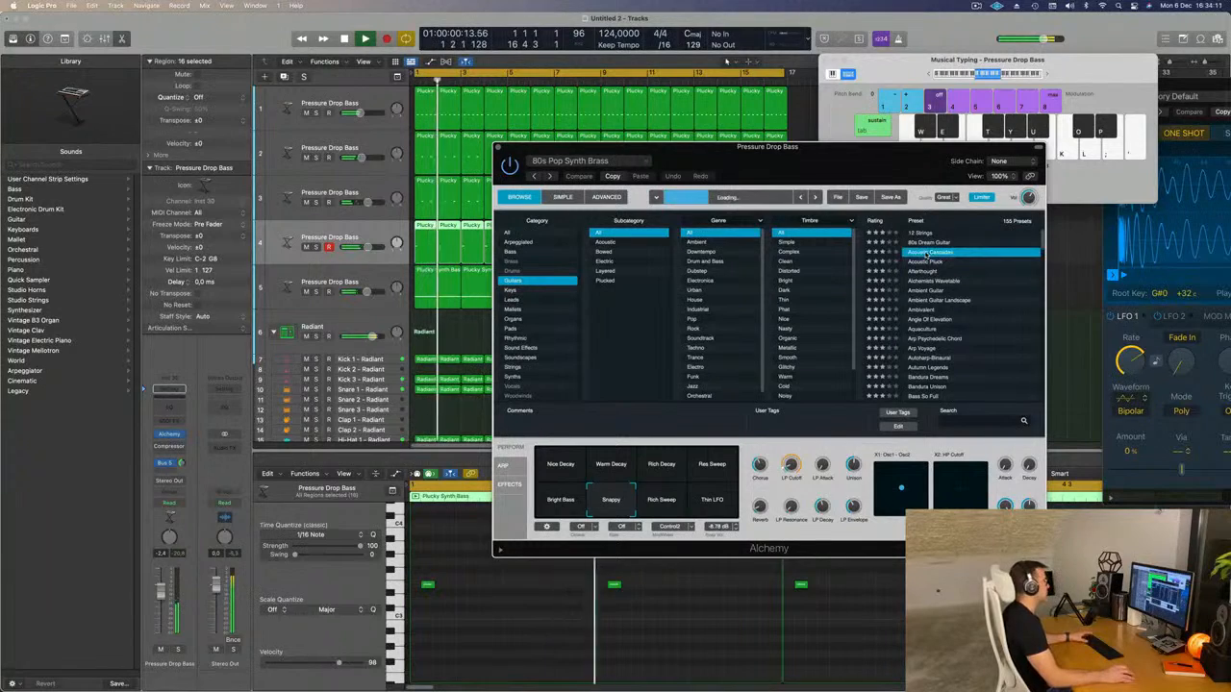
left_click_drag(879, 164, 898, 151)
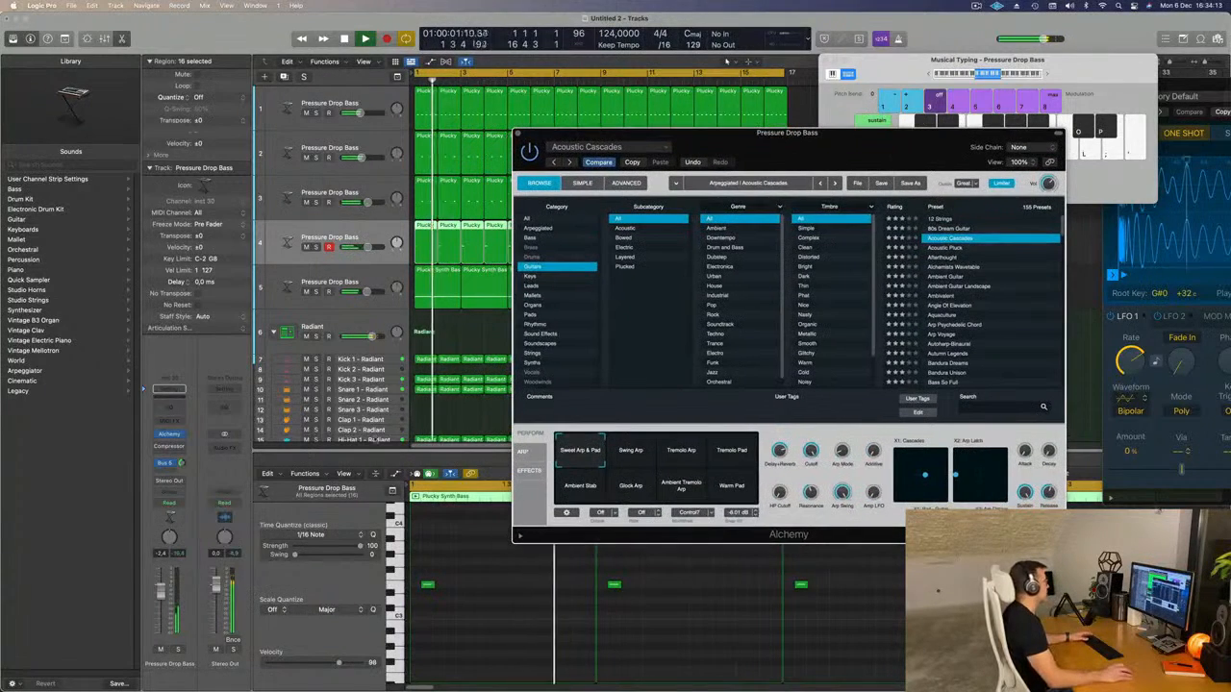
left_click_drag(164, 600, 163, 607)
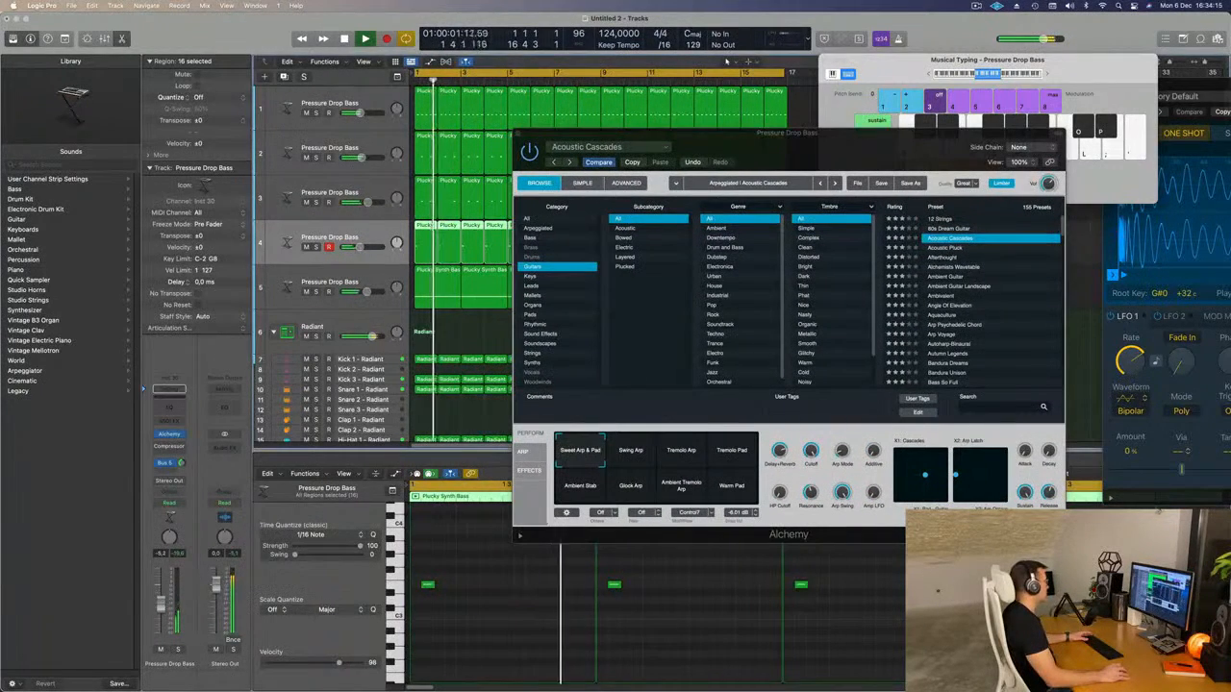
Audition the Ambient Guitar and Autumn Legends guitar presets in the fourth track's Alchemy.
left_click(948, 280)
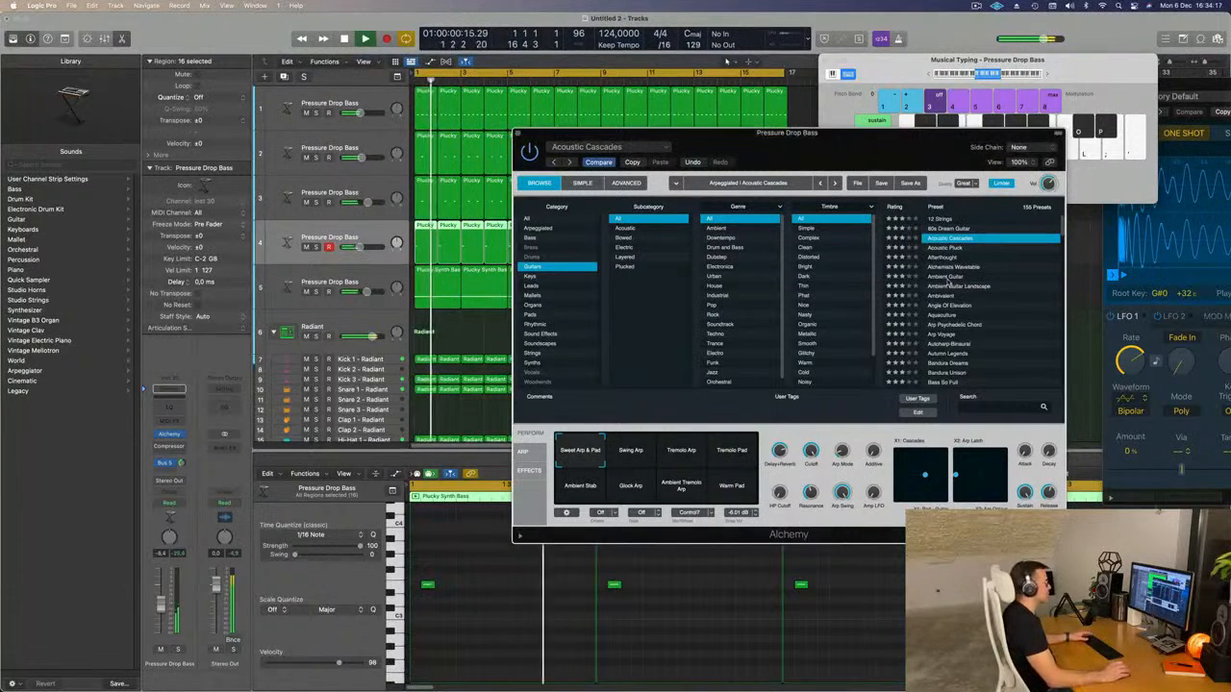
left_click(996, 277)
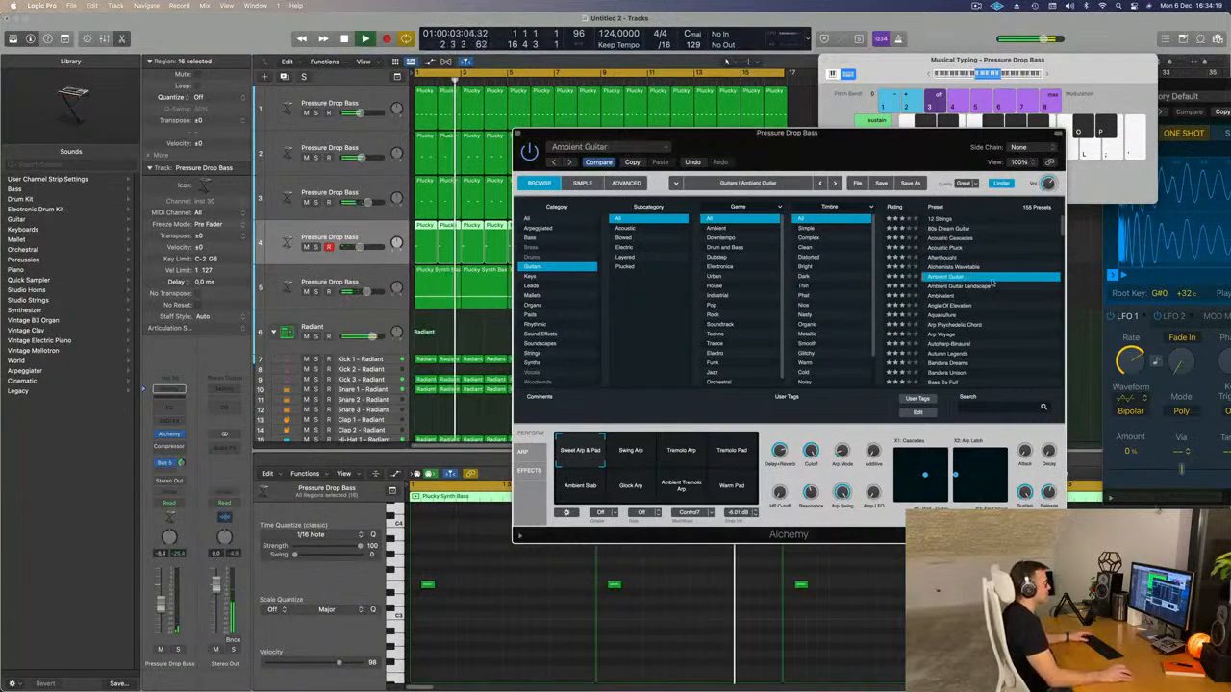
left_click_drag(904, 166, 956, 131)
scroll(1058, 289, "down", 3)
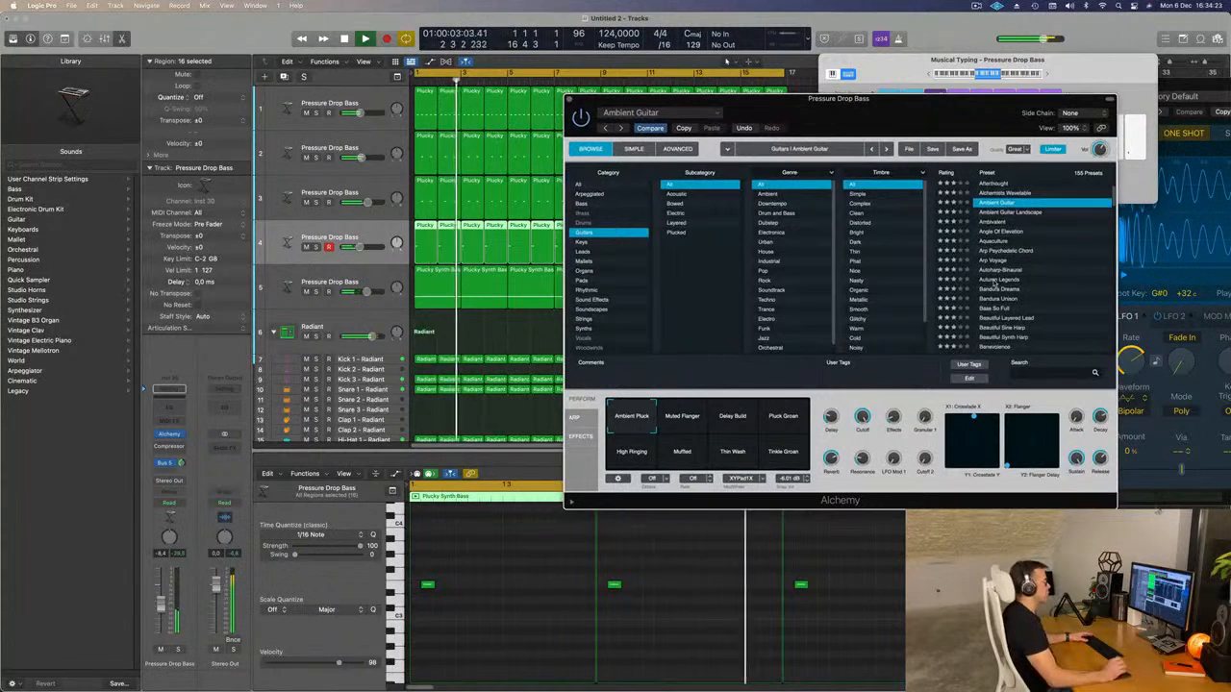
left_click(996, 280)
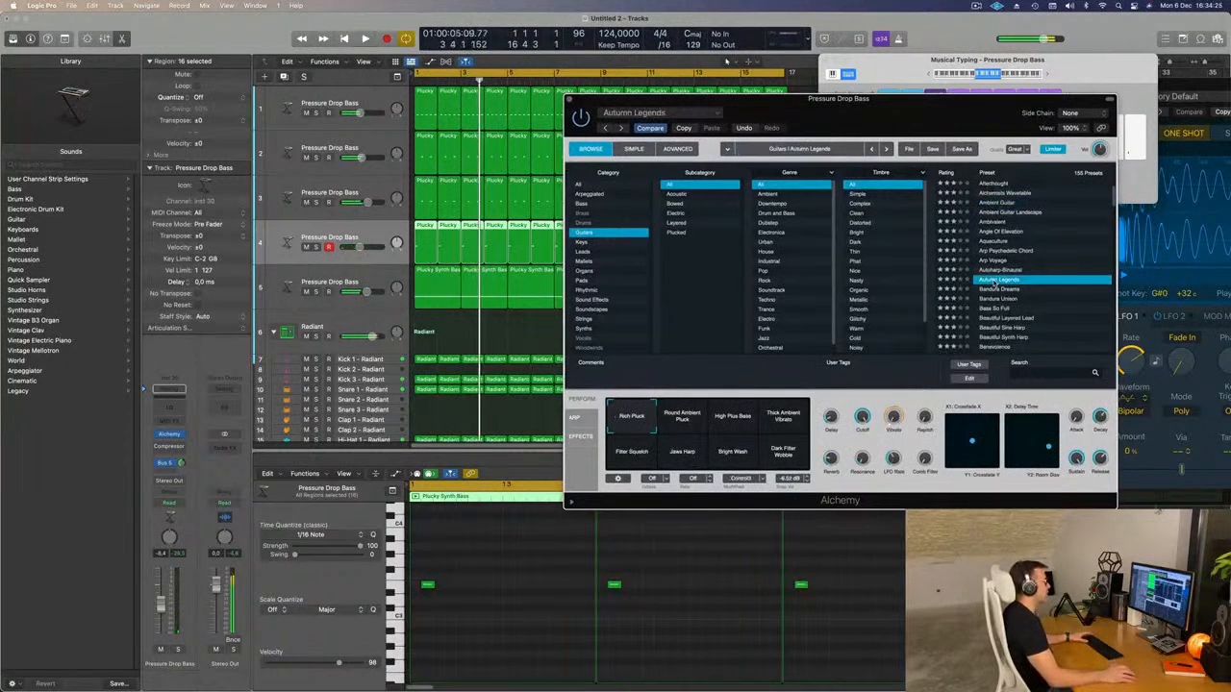
Load the Bite String preset in the fourth track's Alchemy and lower the track's volume to about -14.4 dB.
scroll(994, 298, "down", 3)
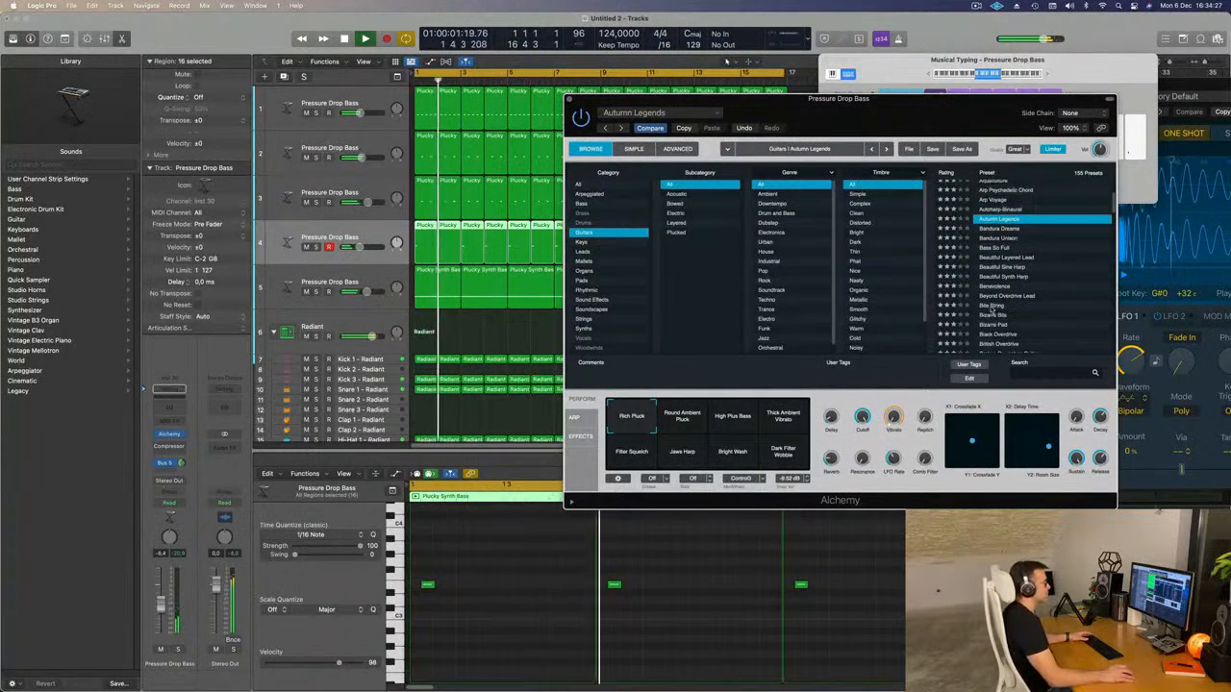
left_click(992, 306)
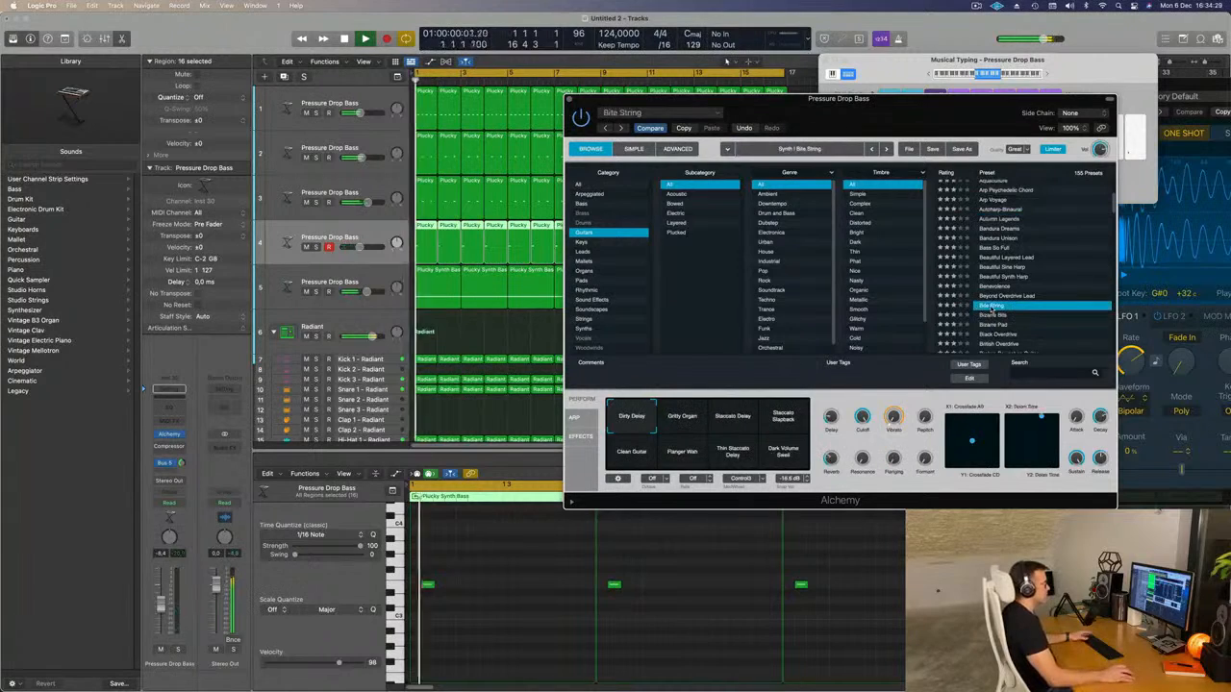
scroll(1041, 315, "down", 1)
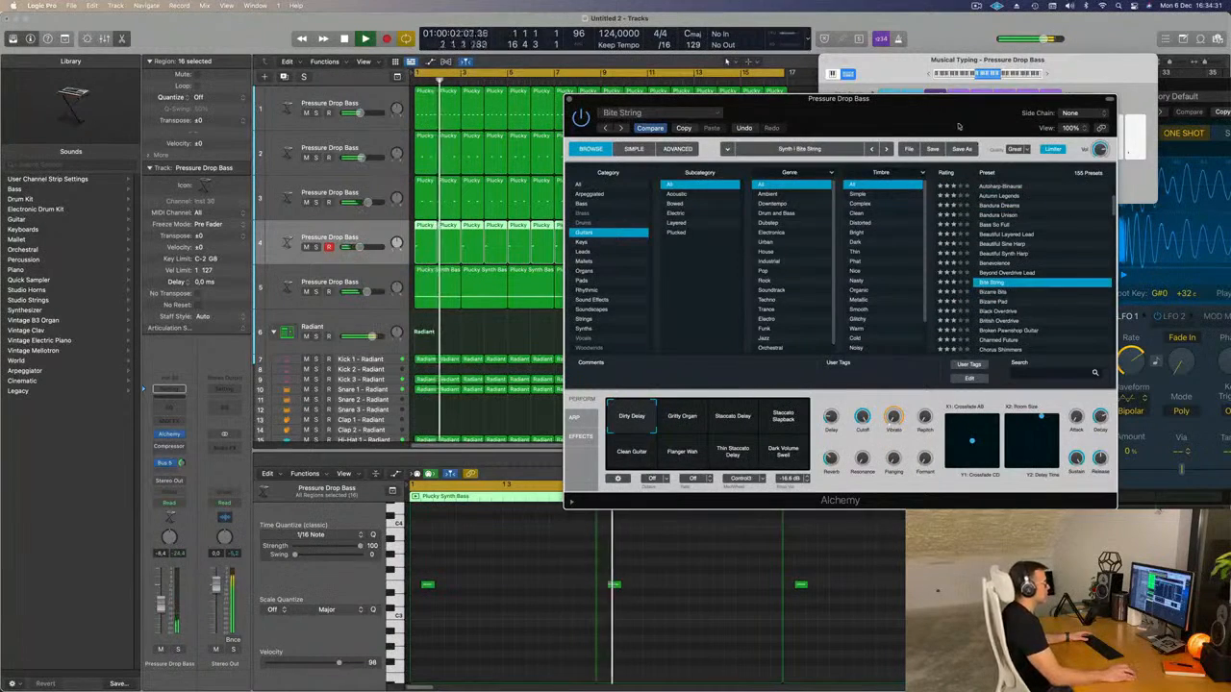
left_click_drag(965, 127, 950, 103)
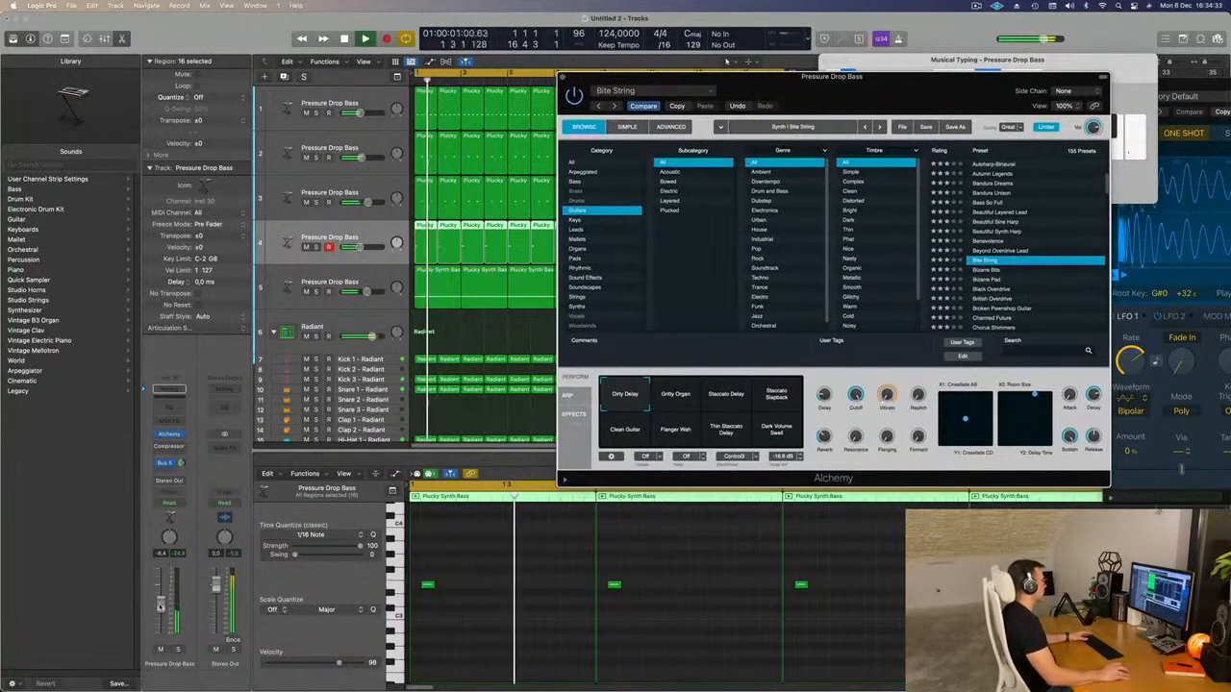
left_click_drag(824, 77, 1037, 81)
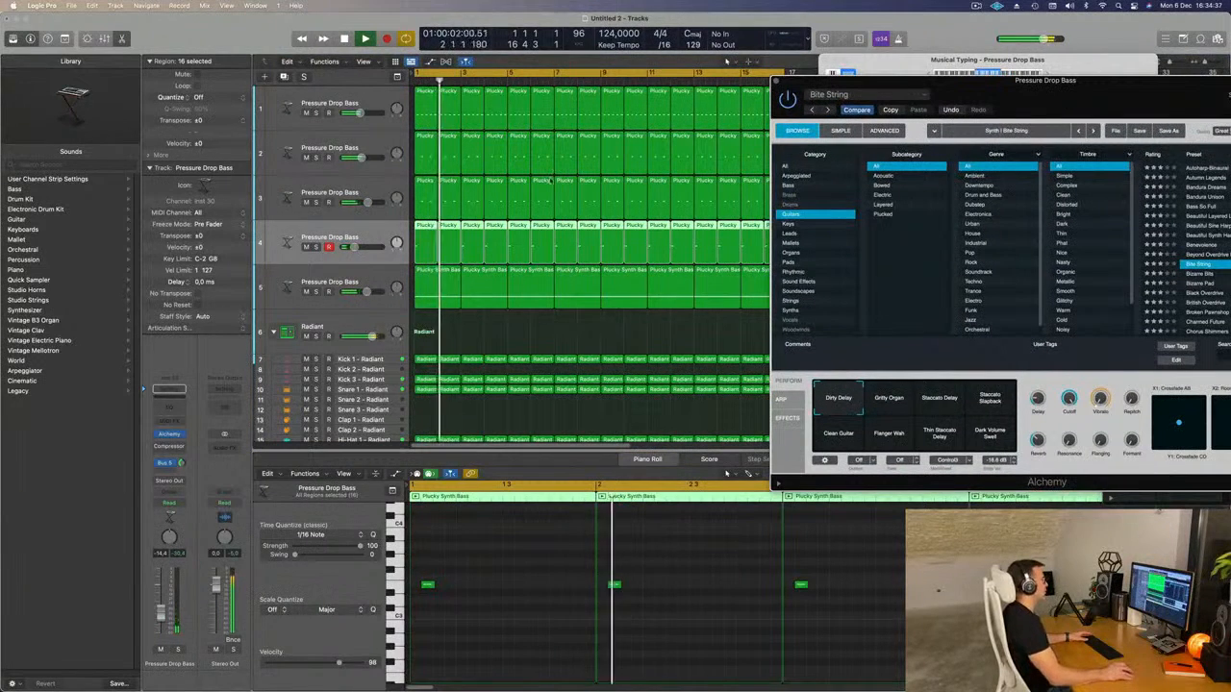
Delete every second one-bar region on the fourth track, from bar 2 through bar 16, and play from the start.
key("space")
left_click(447, 228)
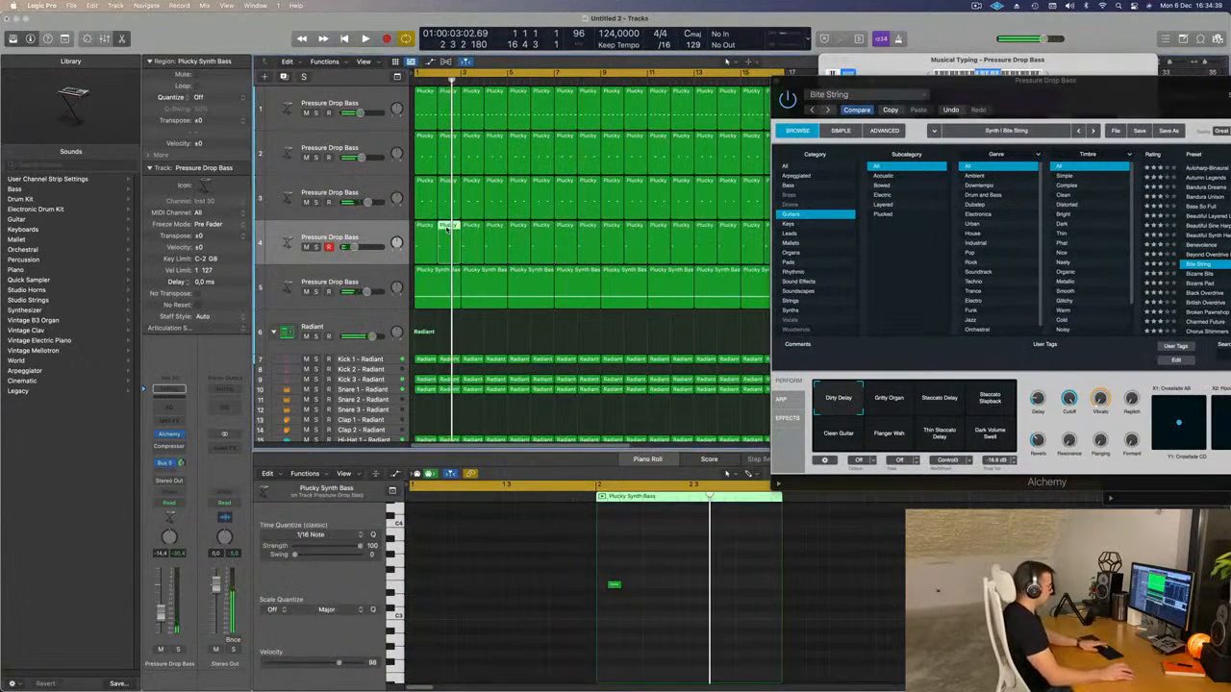
key("Delete")
key("space")
left_click_drag(1014, 78, 926, 215)
left_click(496, 227)
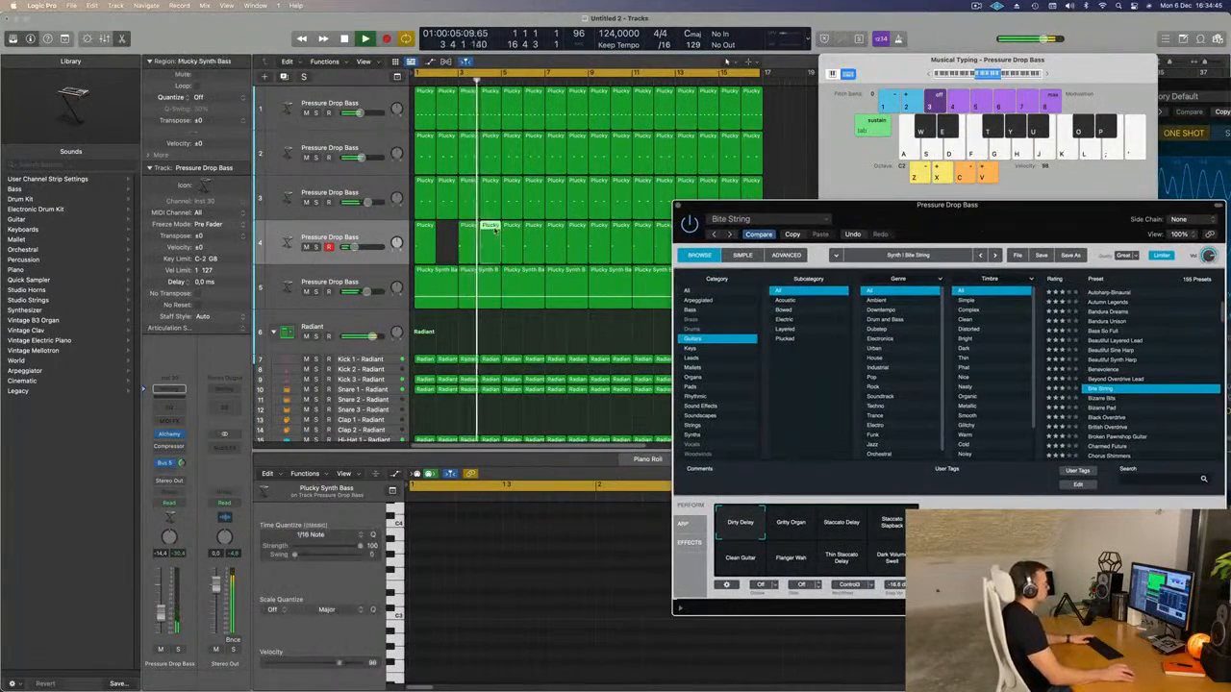
key("Delete")
left_click(537, 231)
key("Delete")
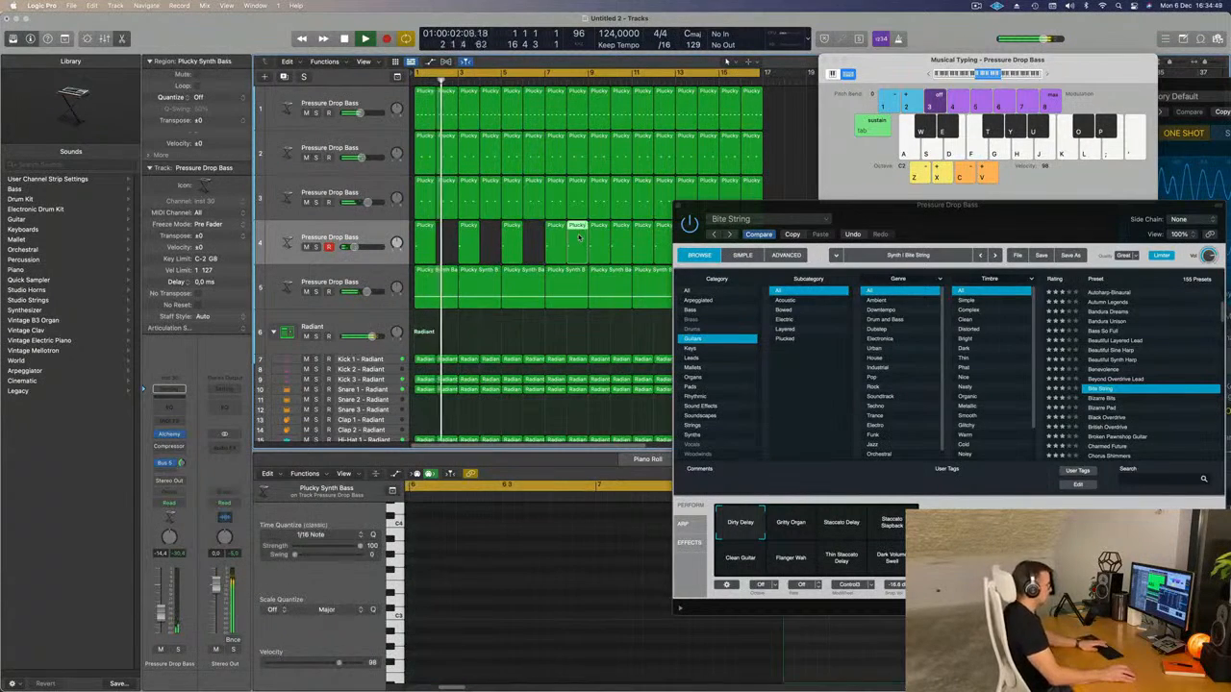
key("Delete")
left_click_drag(770, 210, 467, 405)
left_click(623, 241)
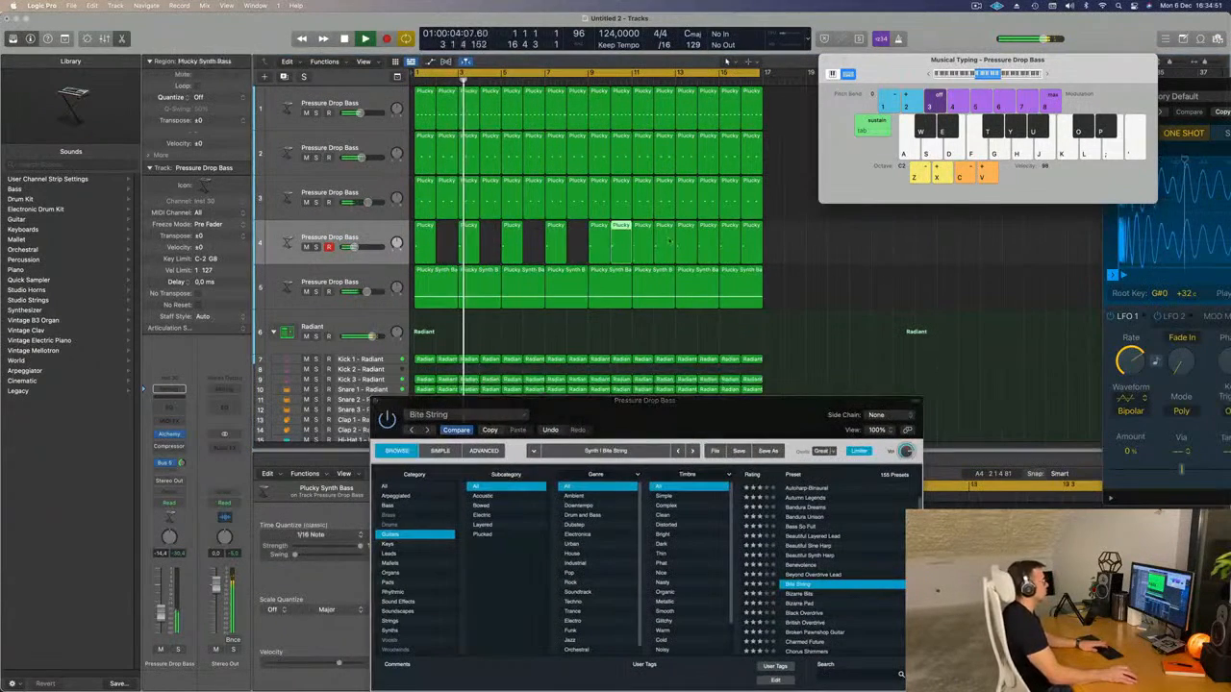
key("Delete")
left_click(671, 241)
key("Delete")
left_click(714, 240)
key("Delete")
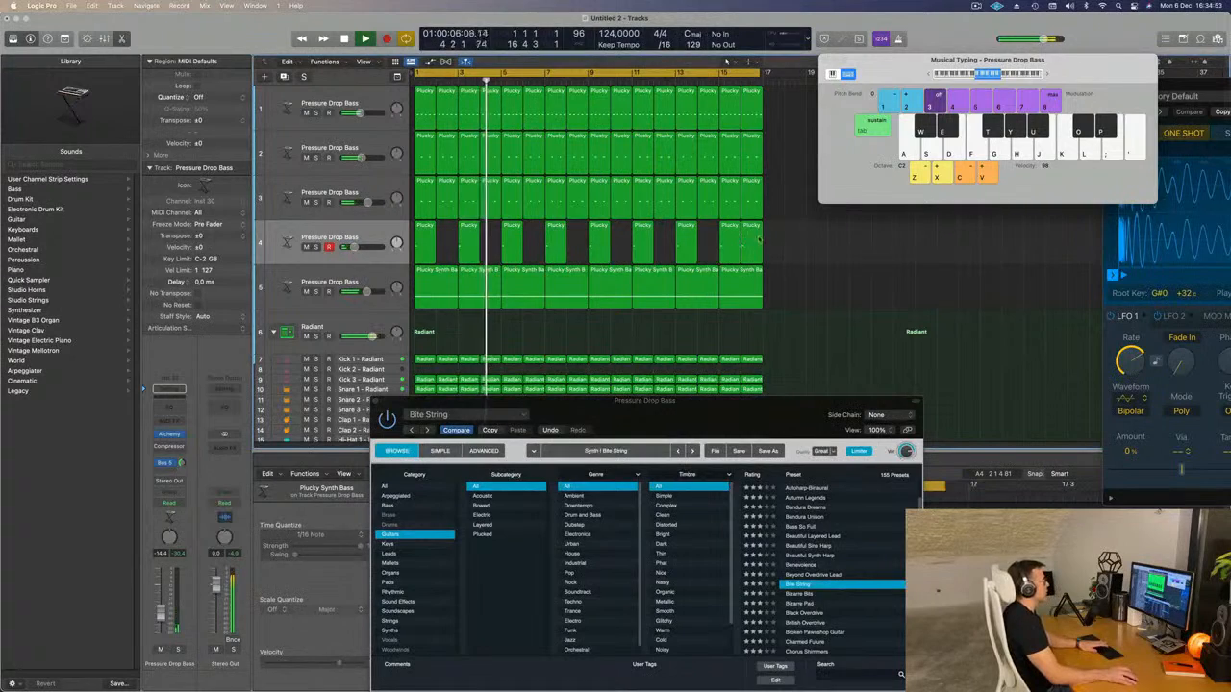
key("space")
key("space")
Audition Bite String's Gritty Organ and Staccato Delay performance snapshots on the fourth track and choose Staccato Slapback.
left_click(347, 238)
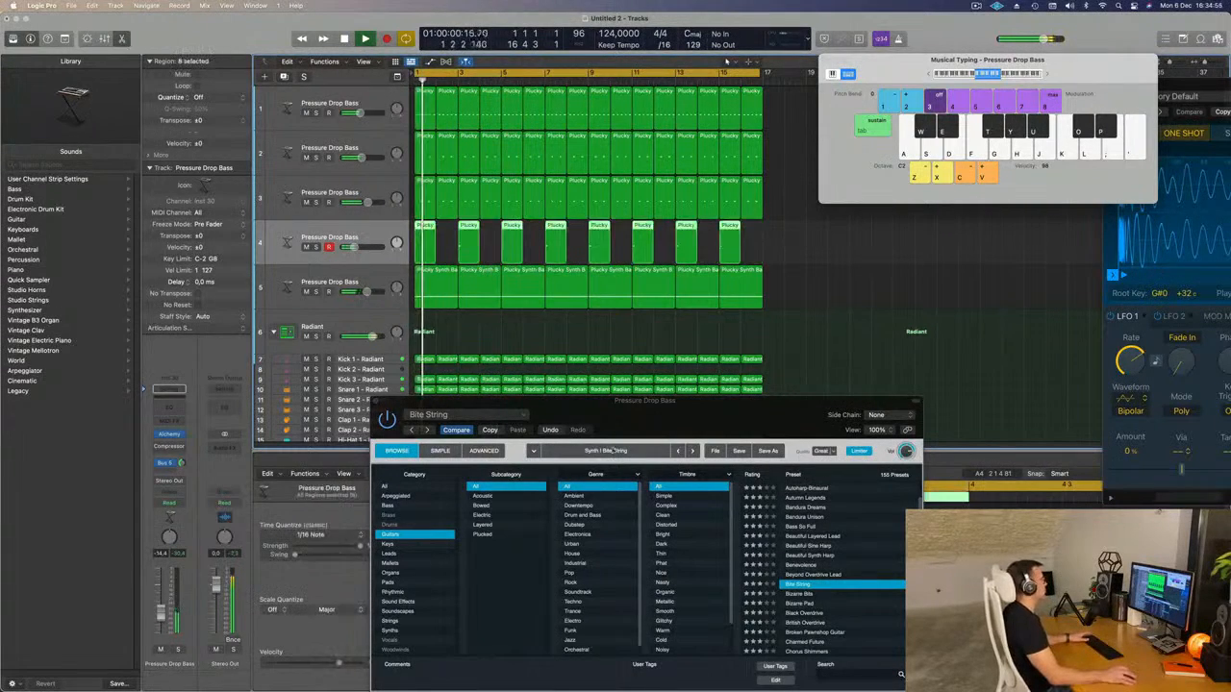
left_click_drag(667, 419, 810, 113)
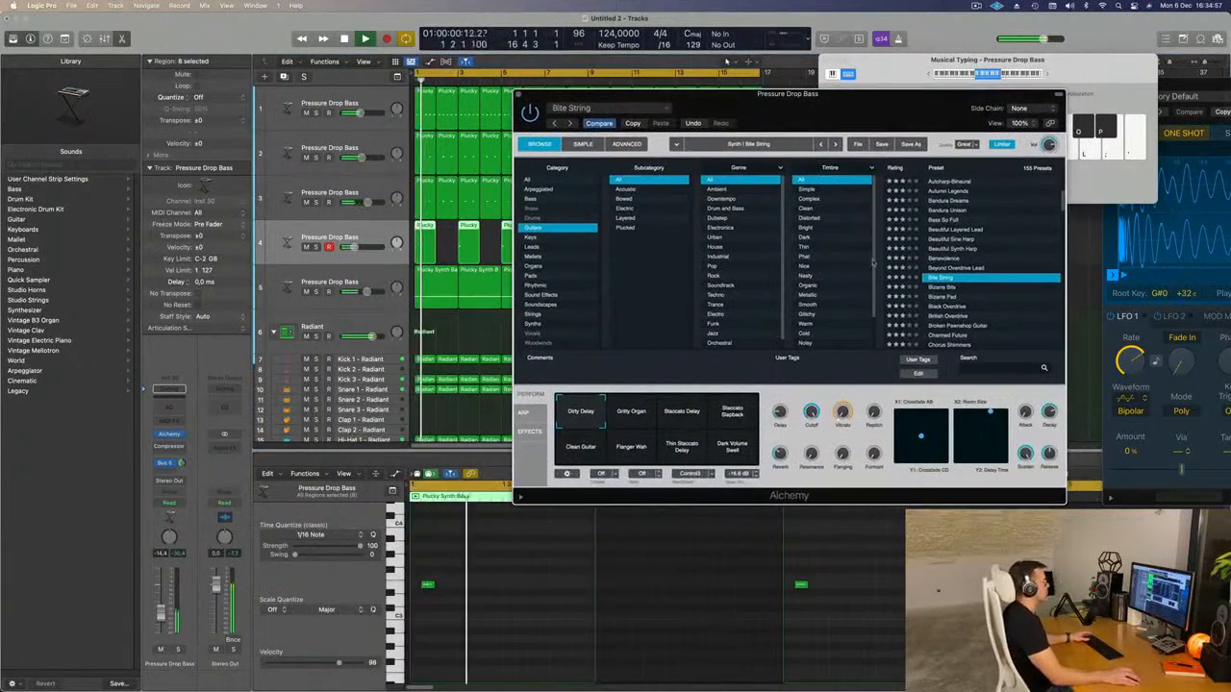
left_click(644, 405)
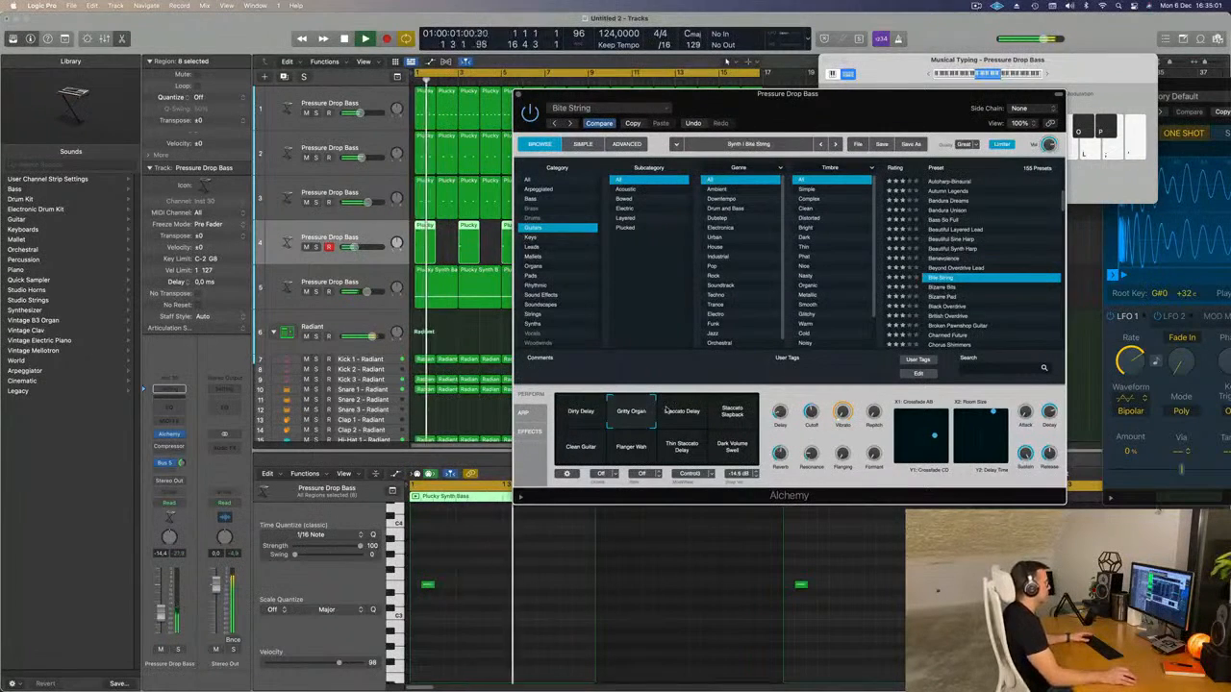
left_click(681, 411)
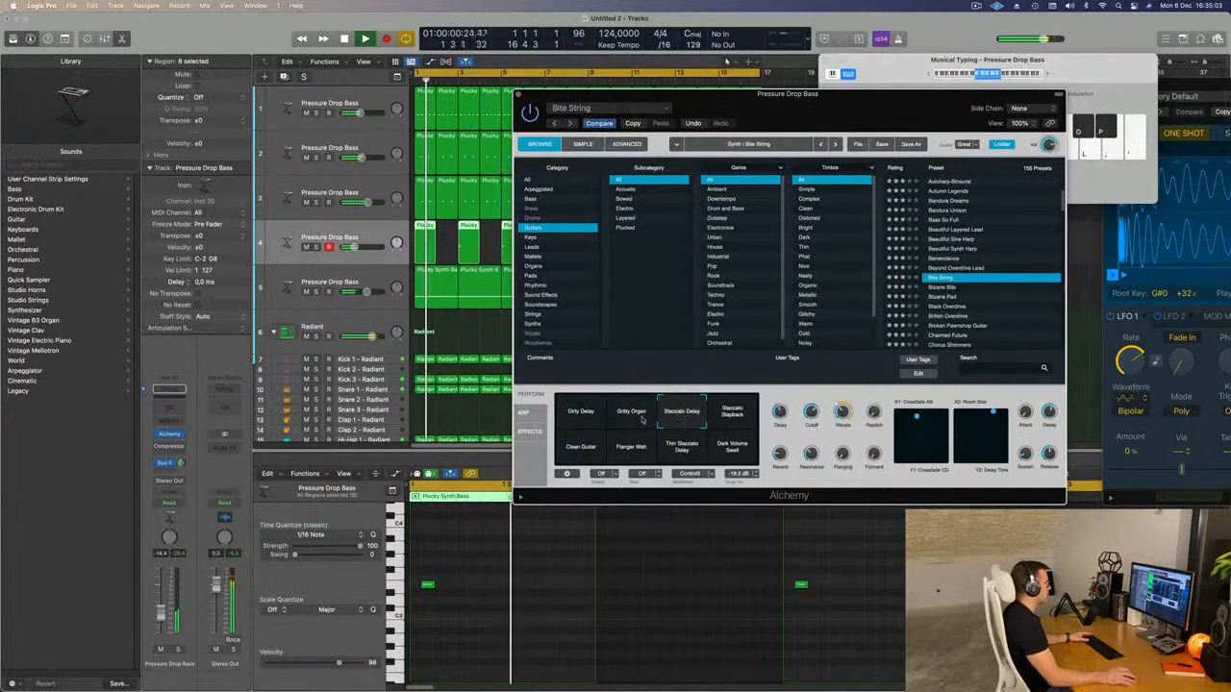
key("space")
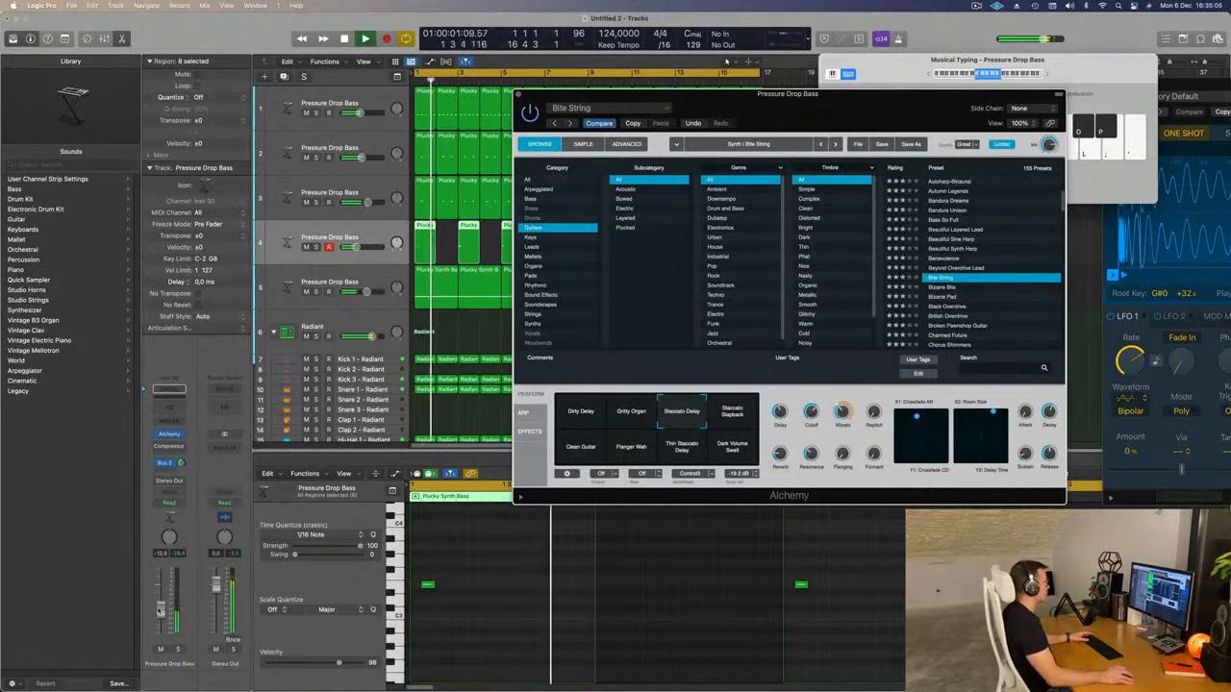
left_click(723, 427)
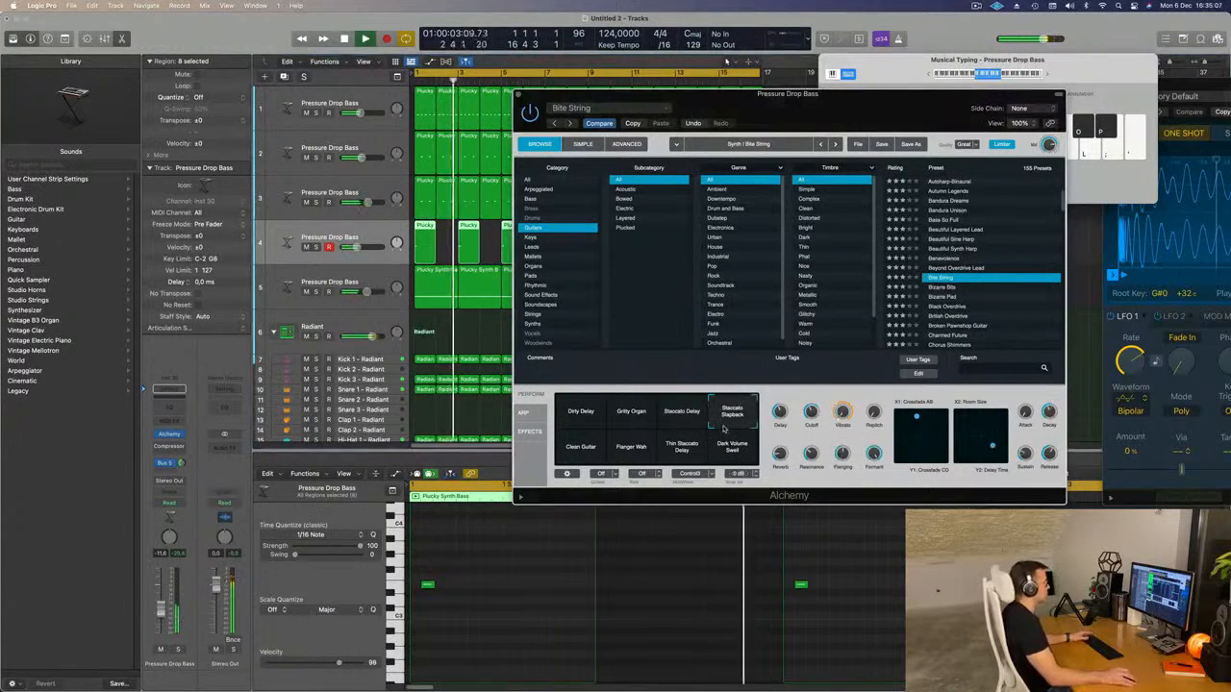
key("space")
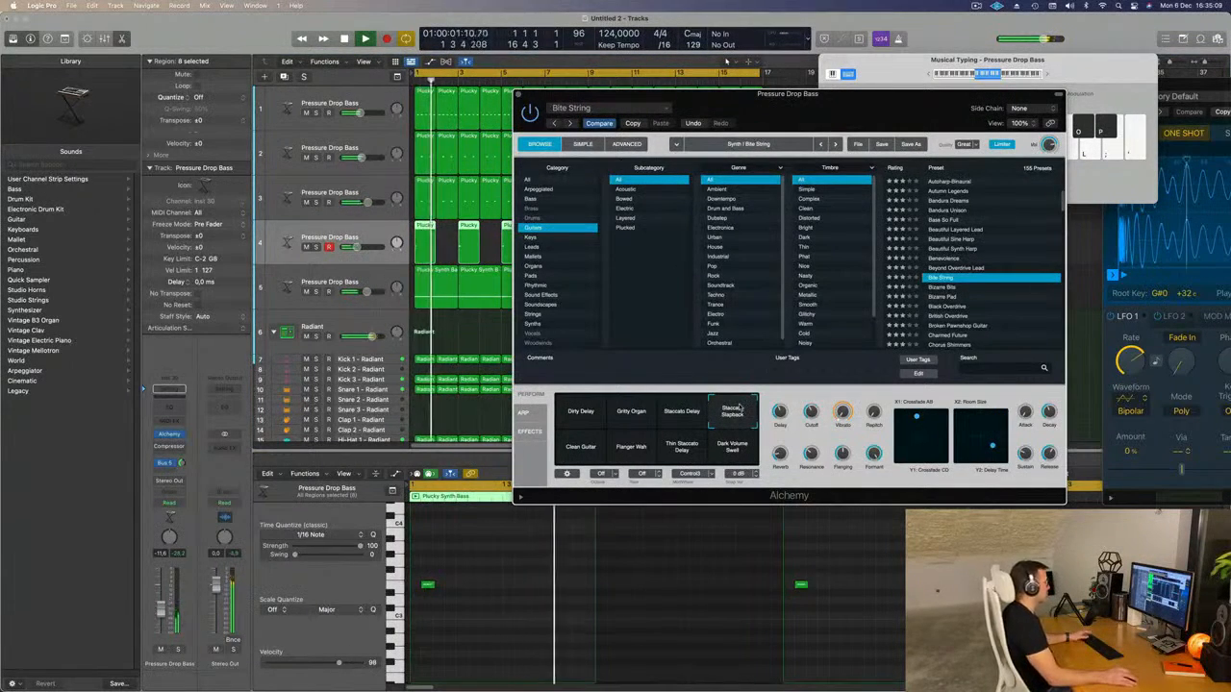
Raise the fourth track's volume to about -9.8 dB during playback and close its Alchemy window.
key("space")
left_click_drag(160, 610, 160, 604)
key("space")
key("space")
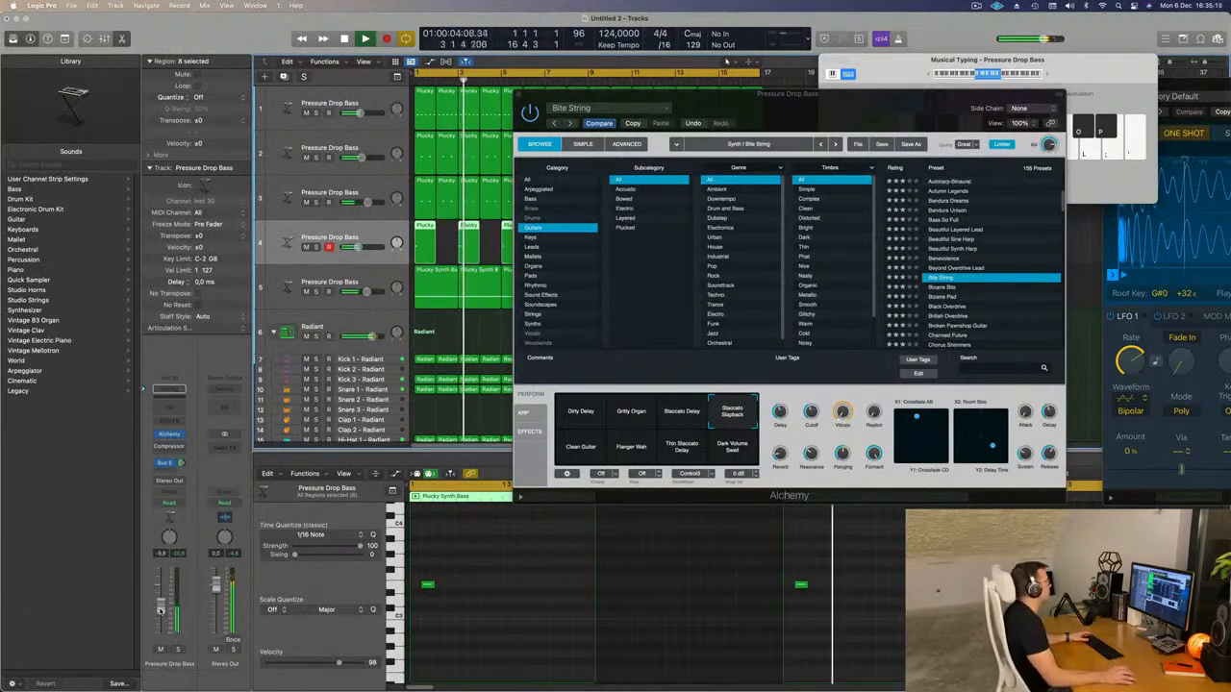
left_click_drag(793, 130, 705, 150)
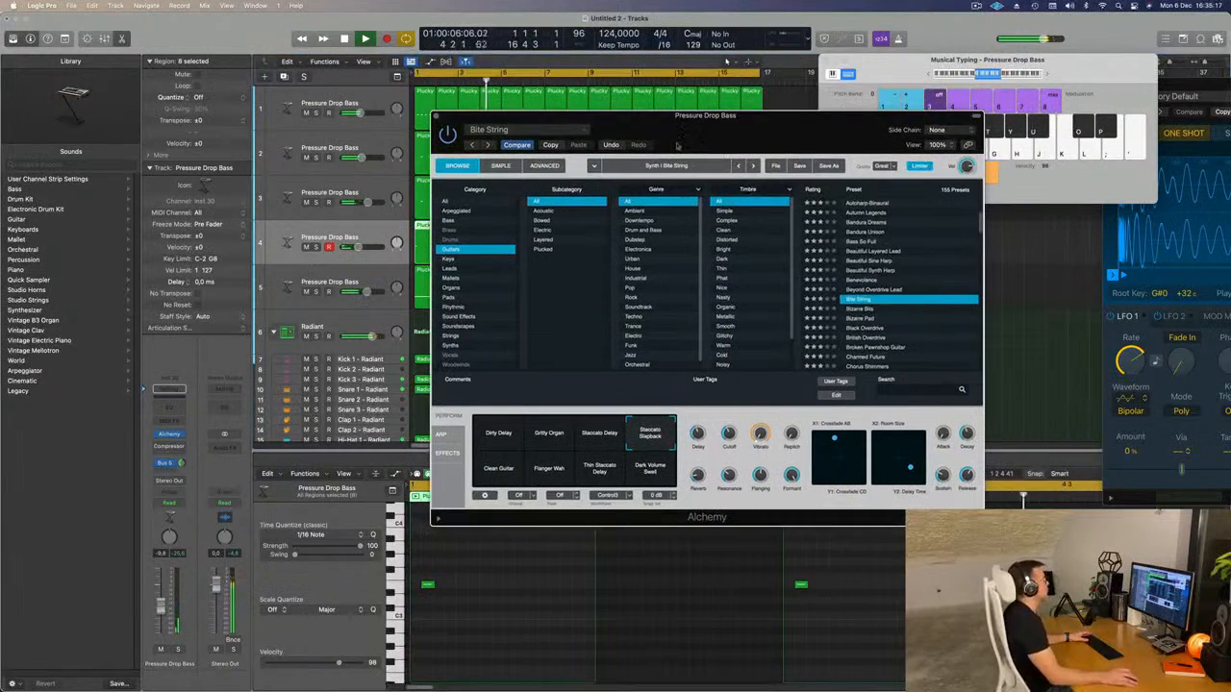
key("super+w")
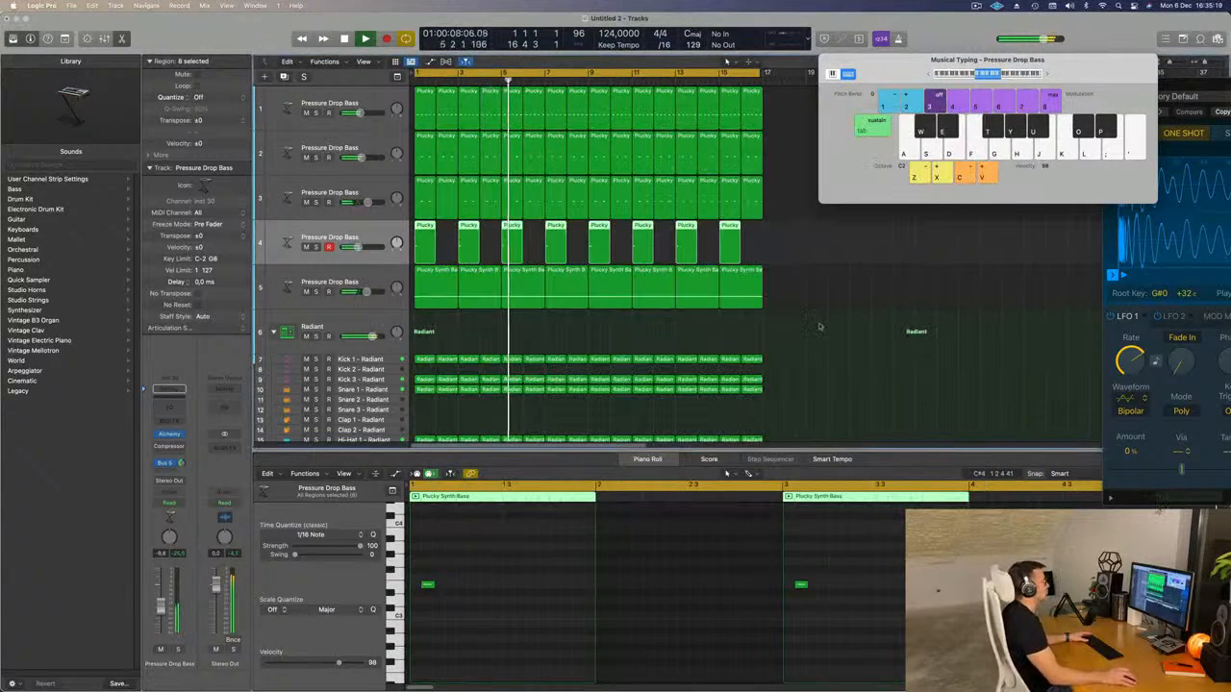
left_click(862, 301)
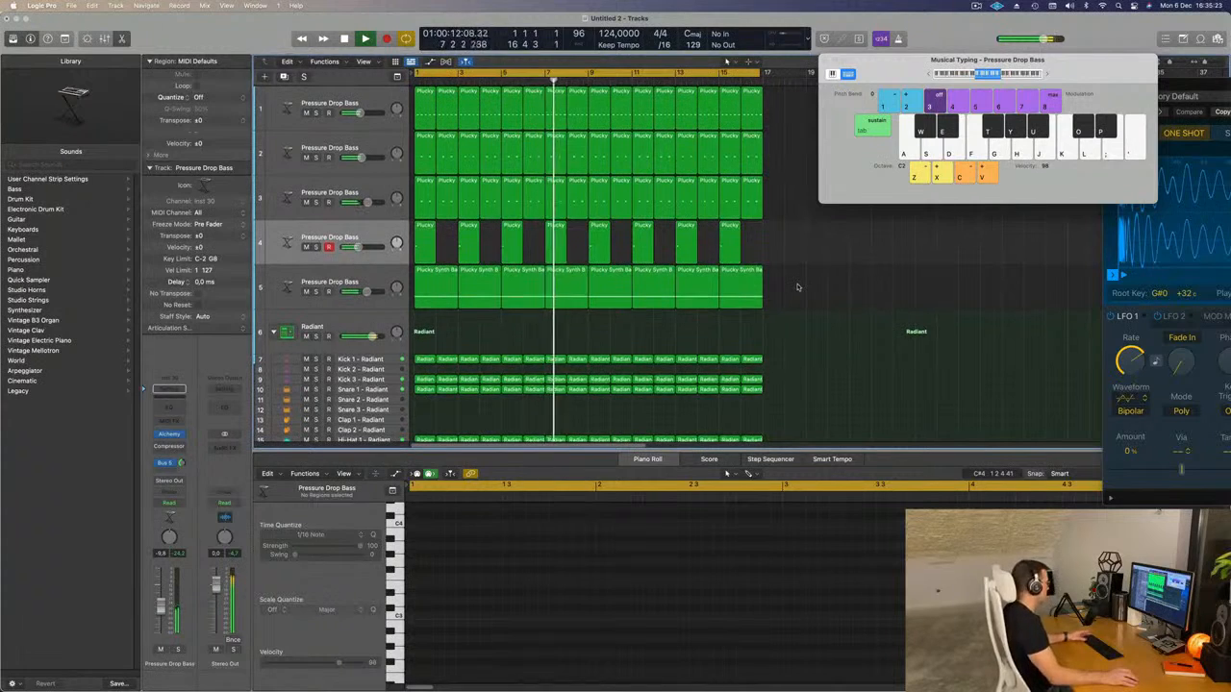
scroll(797, 284, "up", 3)
scroll(799, 282, "down", 2)
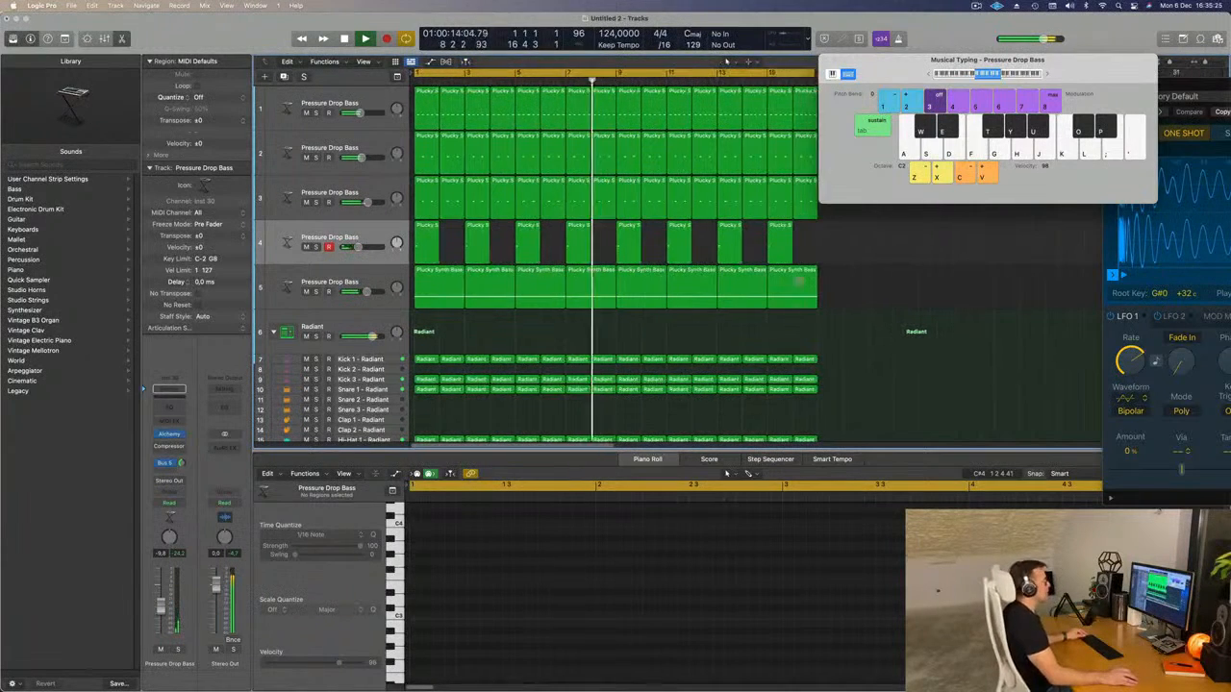
left_click(976, 6)
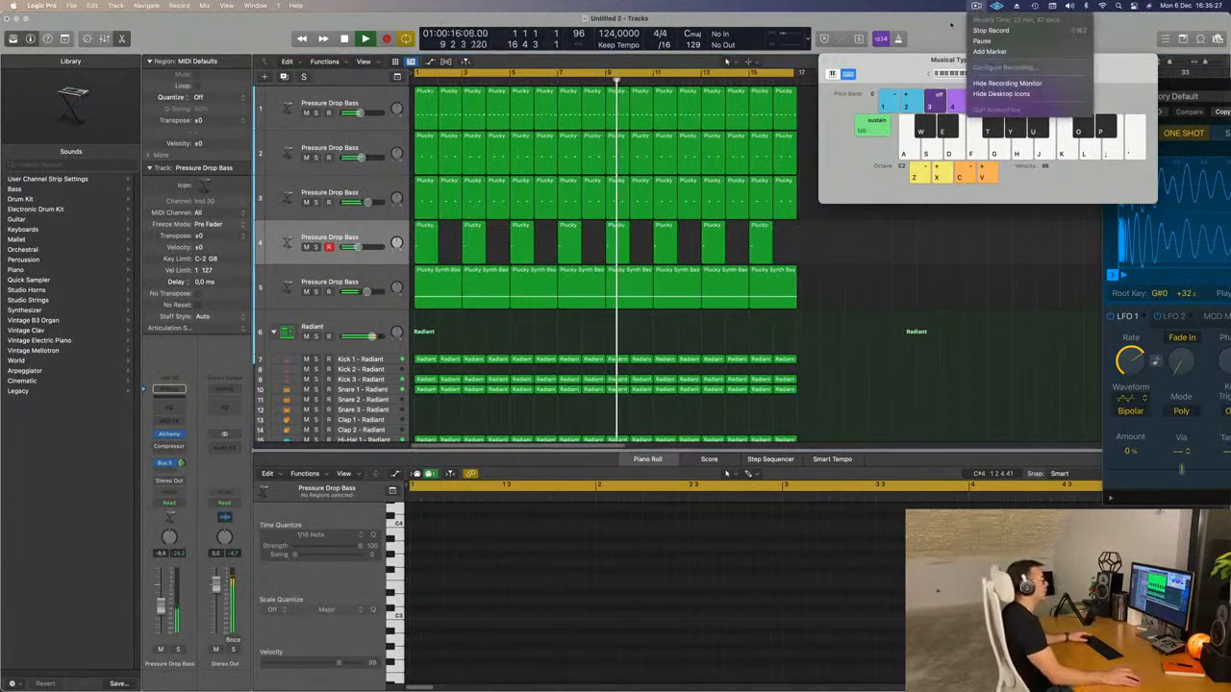
left_click(940, 36)
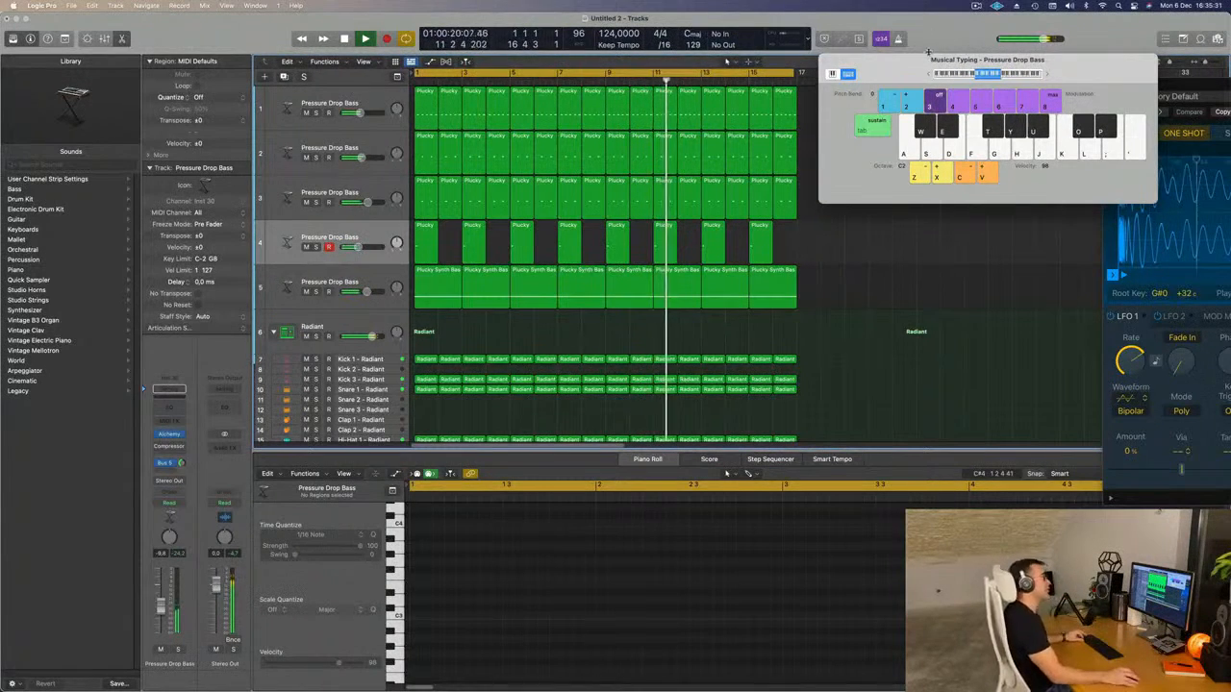
scroll(678, 181, "down", 4)
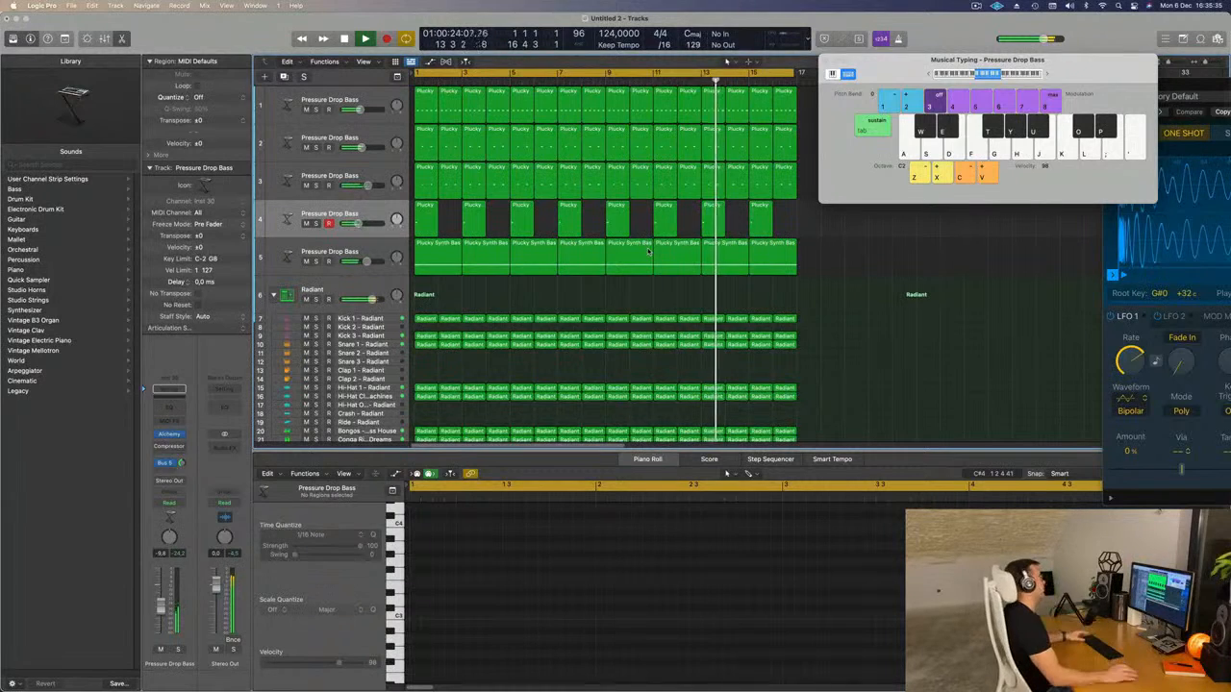
scroll(542, 293, "down", 4)
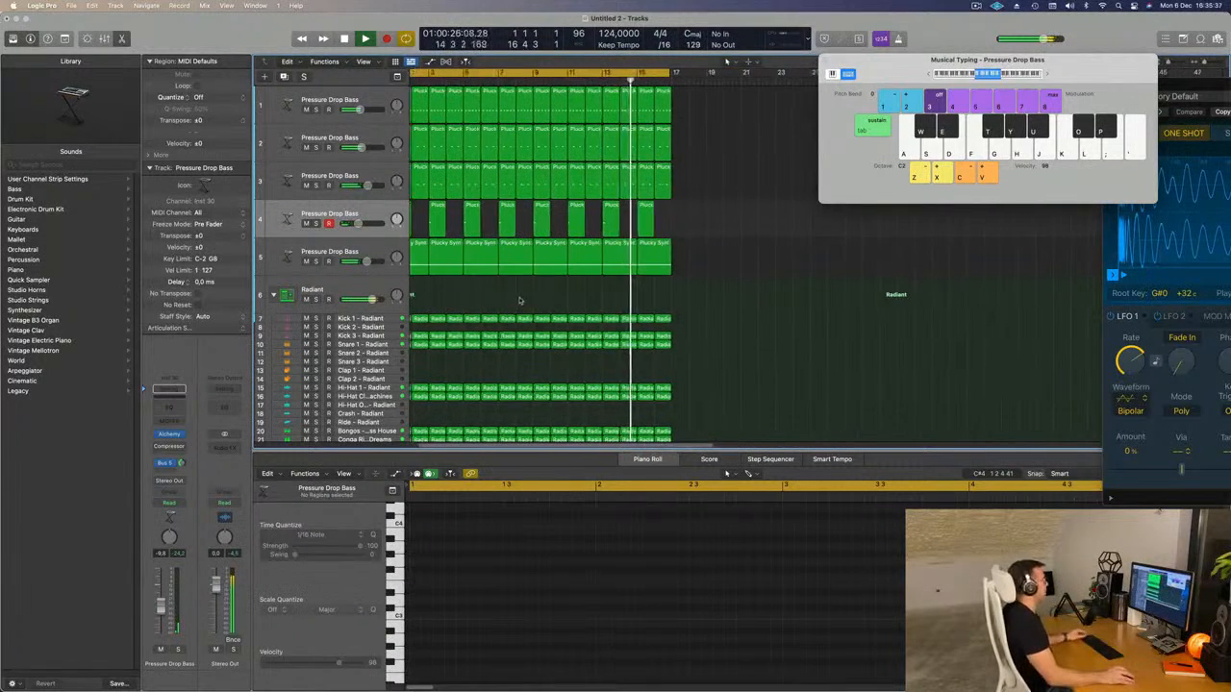
scroll(557, 286, "down", 2)
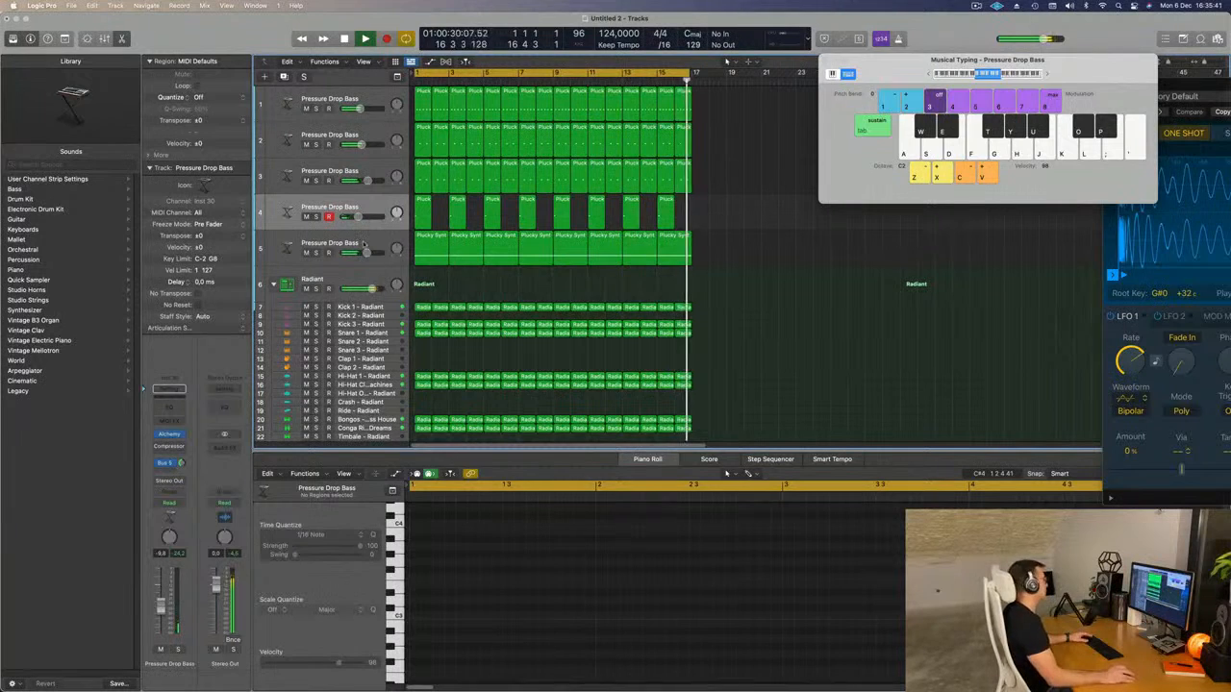
Duplicate the fourth track with its settings, copy its first-bar region to bar 2 of the new track, and play from the start.
left_click(353, 203)
key("Return")
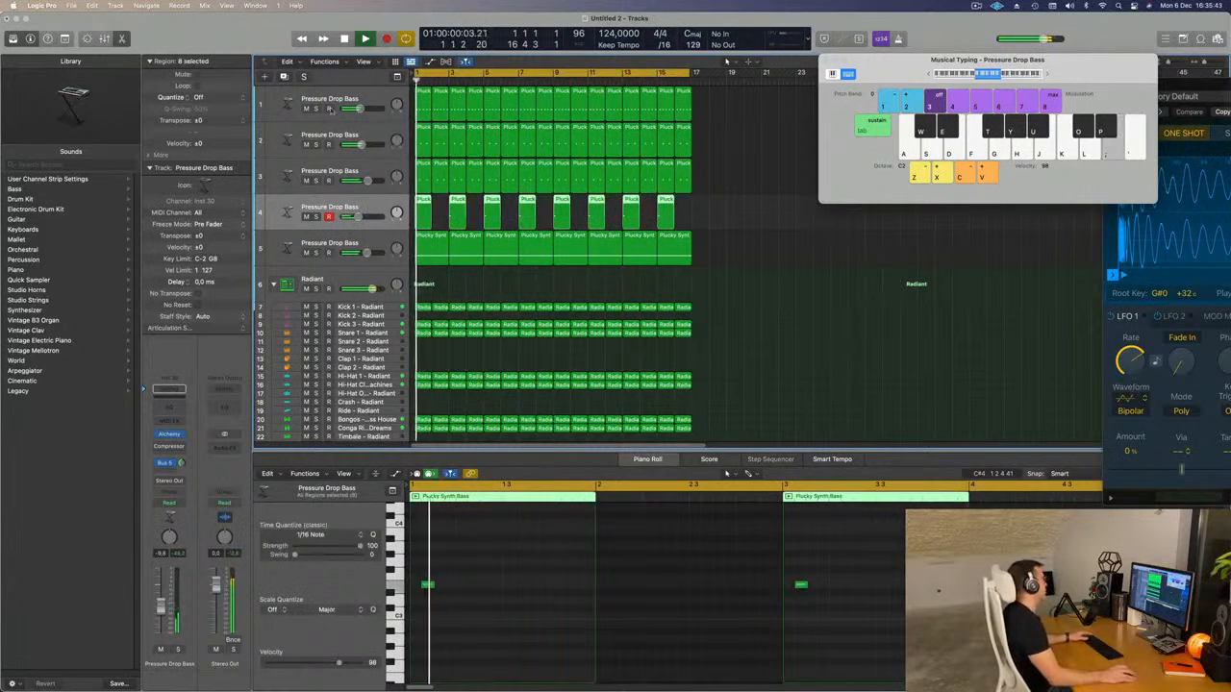
key("super+d")
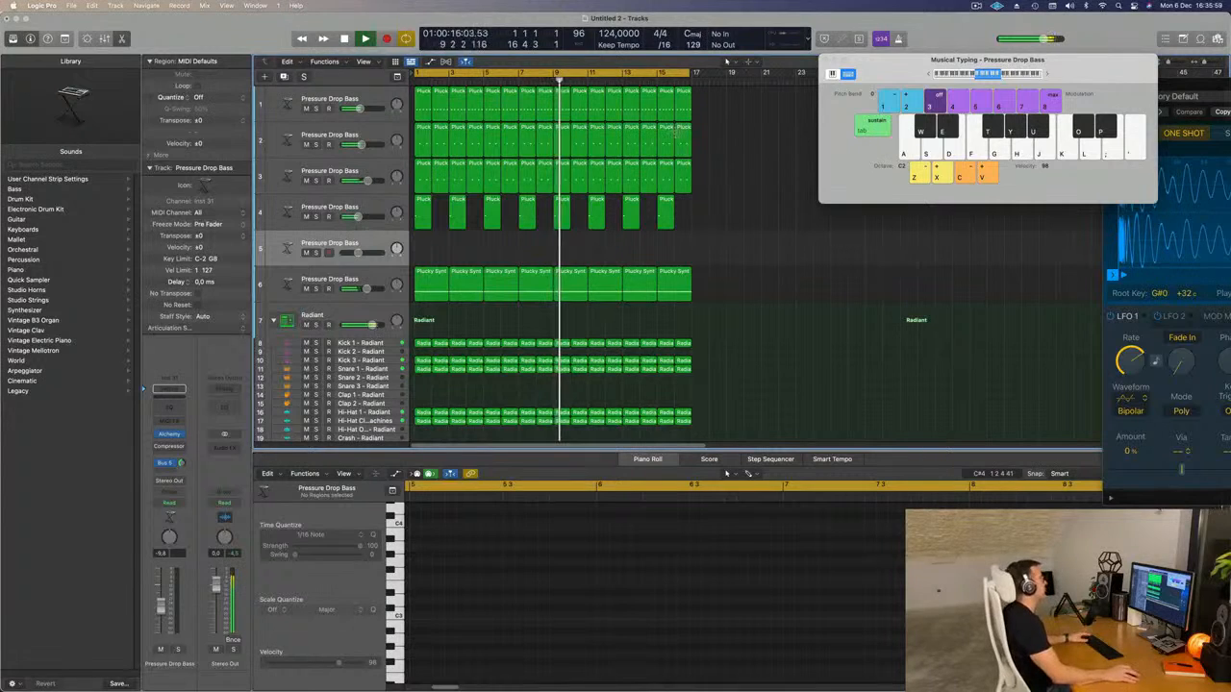
left_click(423, 217)
left_click_drag(426, 227, 444, 259)
key("Return")
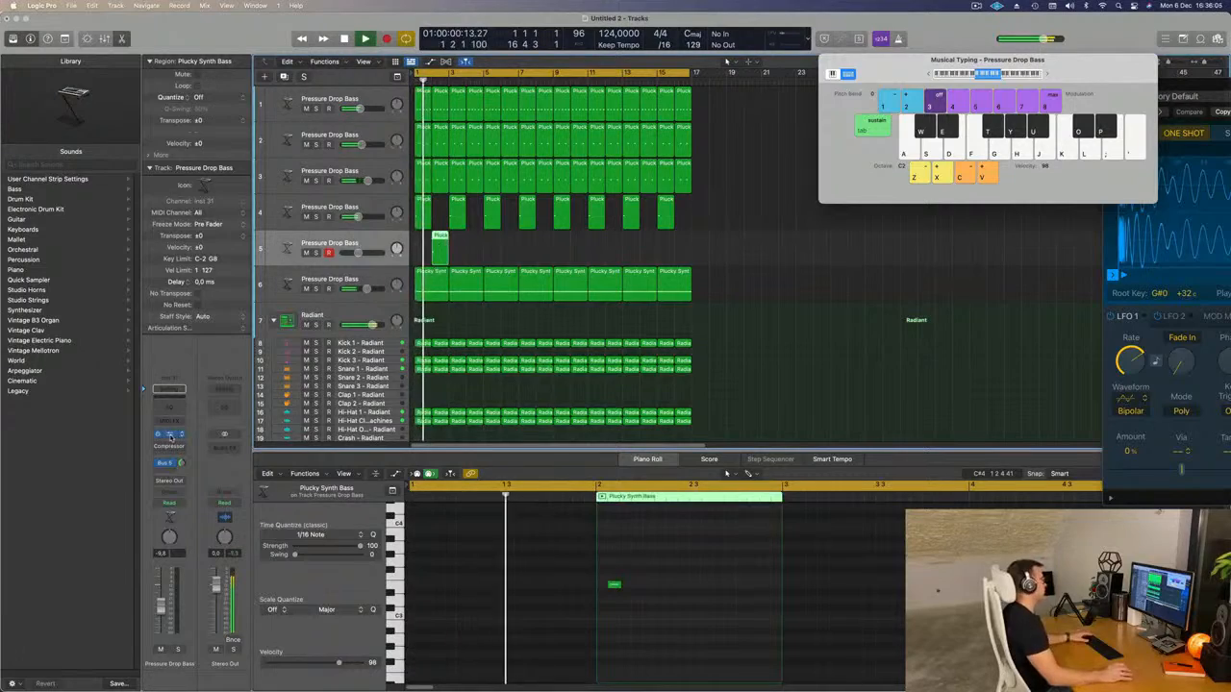
Open Alchemy on the fifth track, filter its presets to Vocals, and load 8mm Film Sequence.
left_click(169, 434)
key("space")
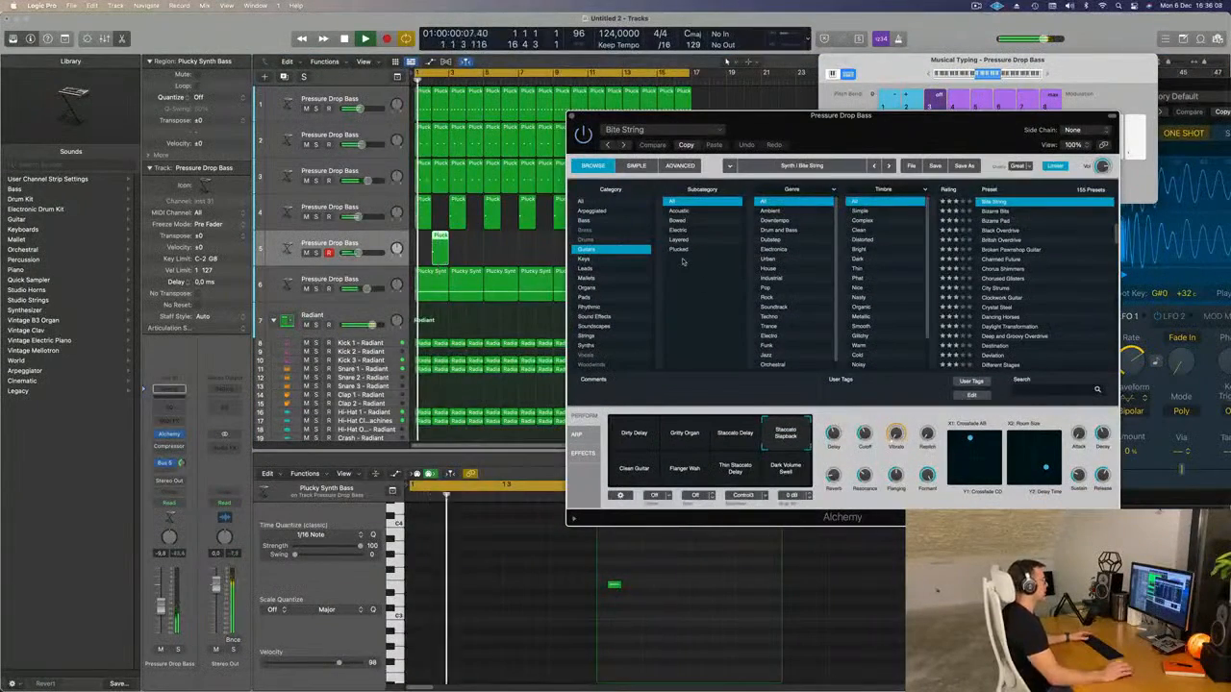
left_click(585, 356)
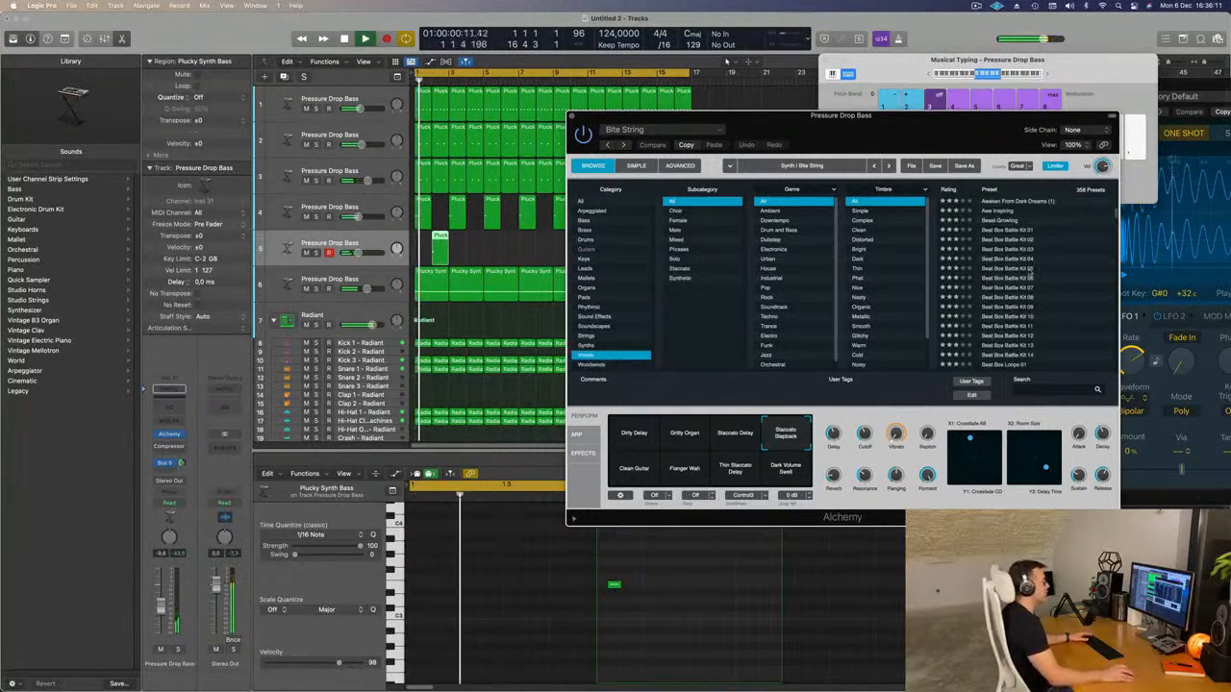
scroll(1032, 276, "up", 2)
scroll(1013, 225, "up", 3)
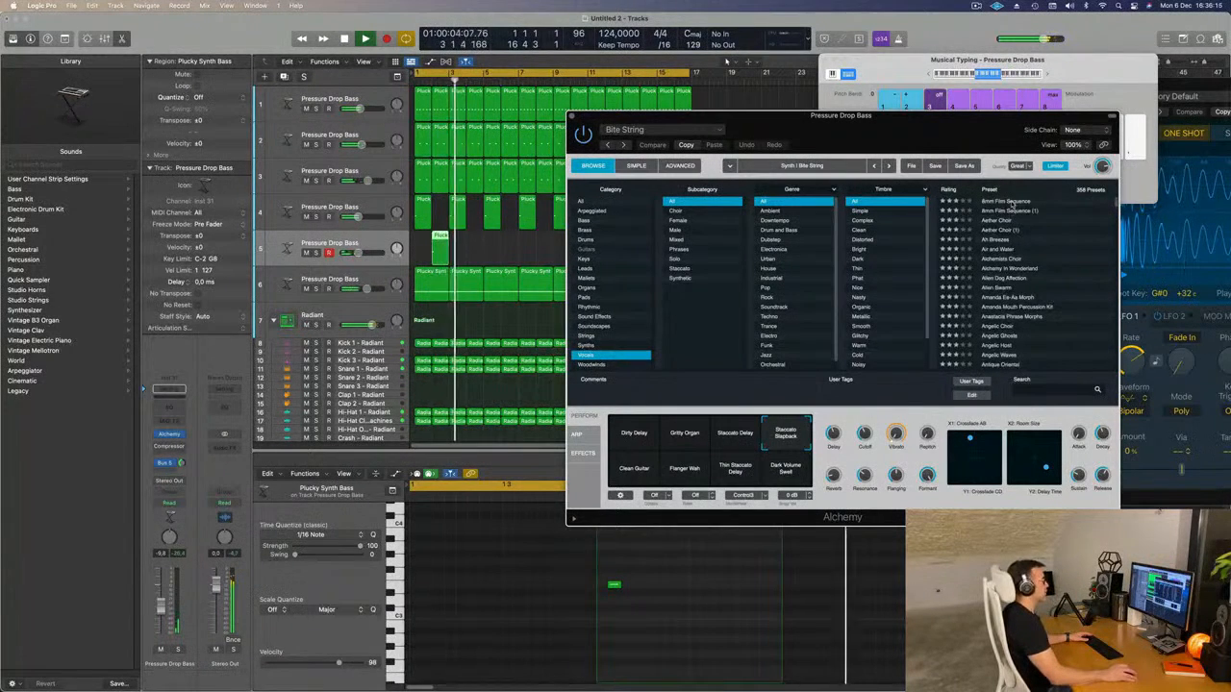
left_click(1009, 203)
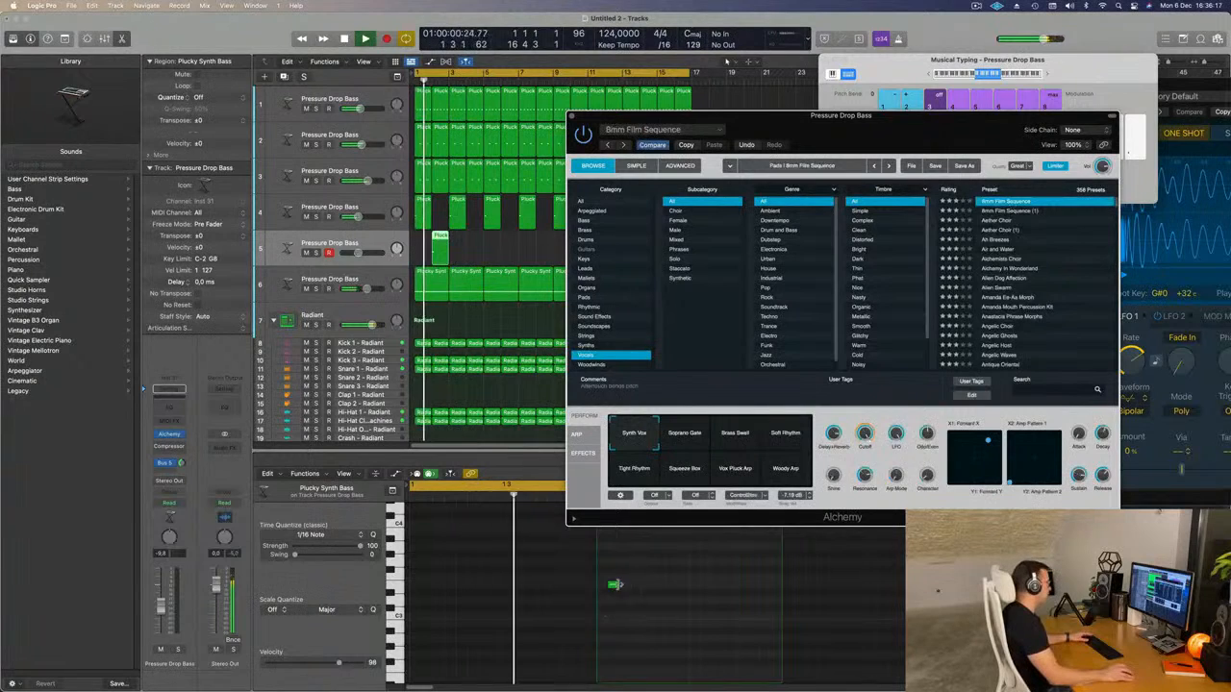
Lengthen the note in the fifth track's bar 2 region to three sixteenths and transpose it down an octave.
left_click_drag(621, 586, 642, 588)
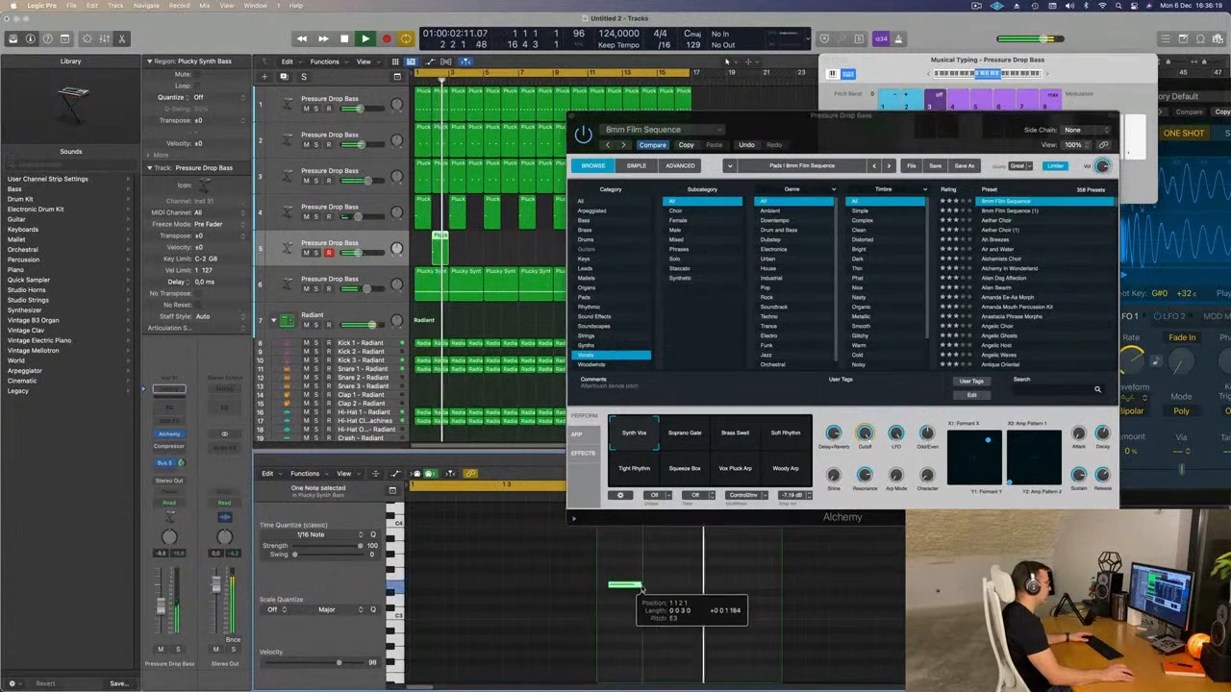
left_click(586, 620)
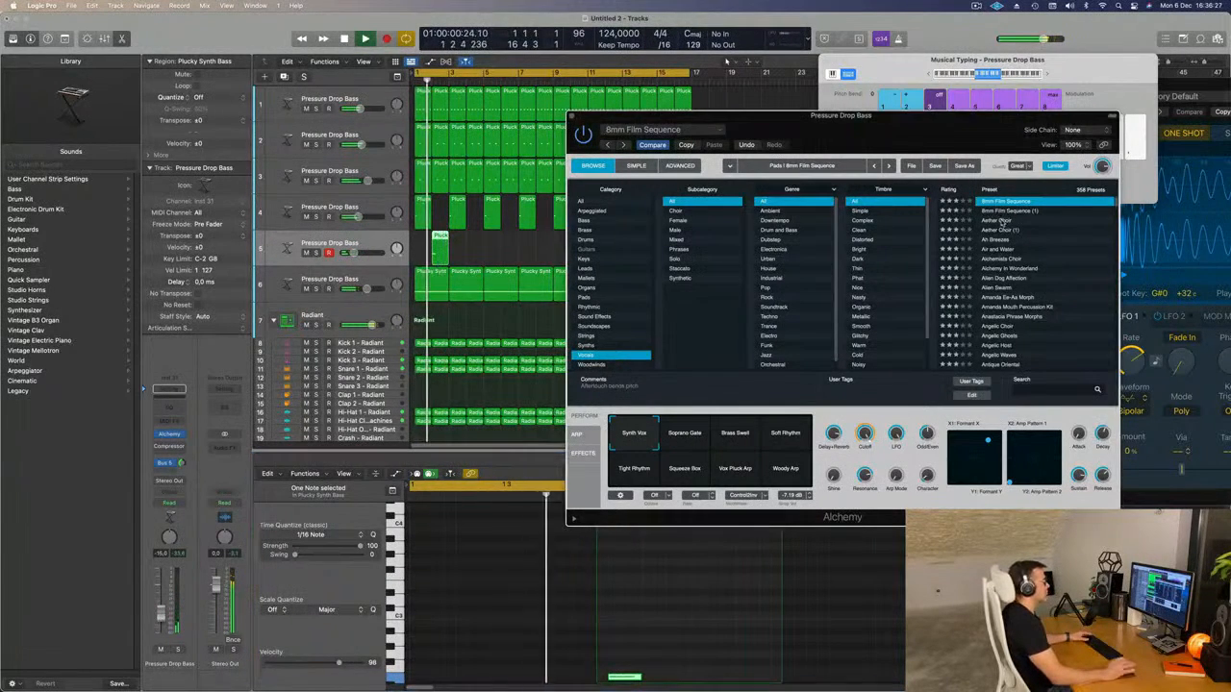
Audition Aether Choir, raise the fifth track's volume to about -4.0 dB, and load Ah Breezes.
left_click(1003, 221)
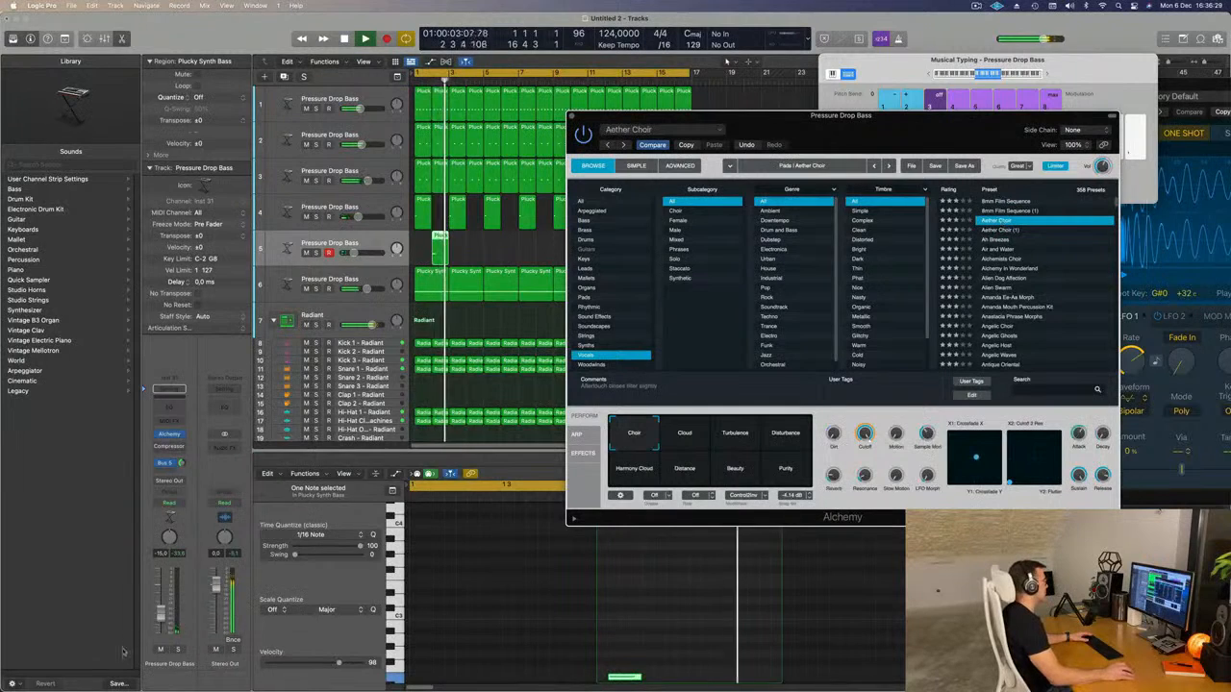
left_click(161, 610)
key("Return")
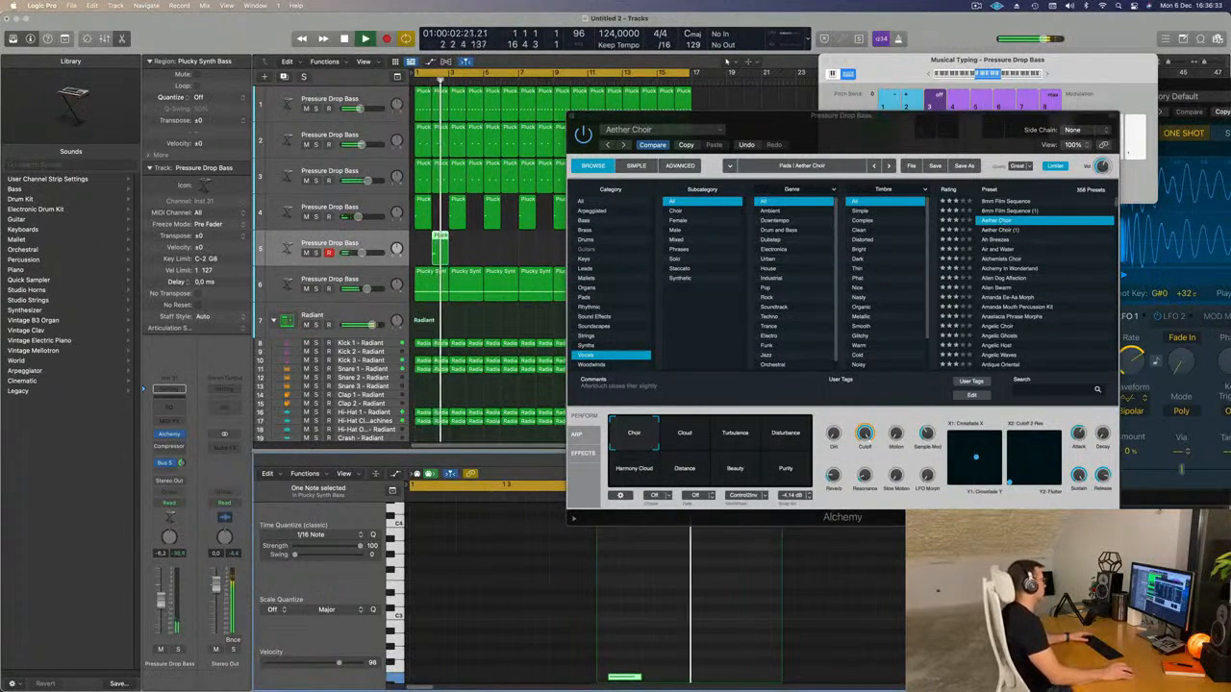
left_click(1003, 239)
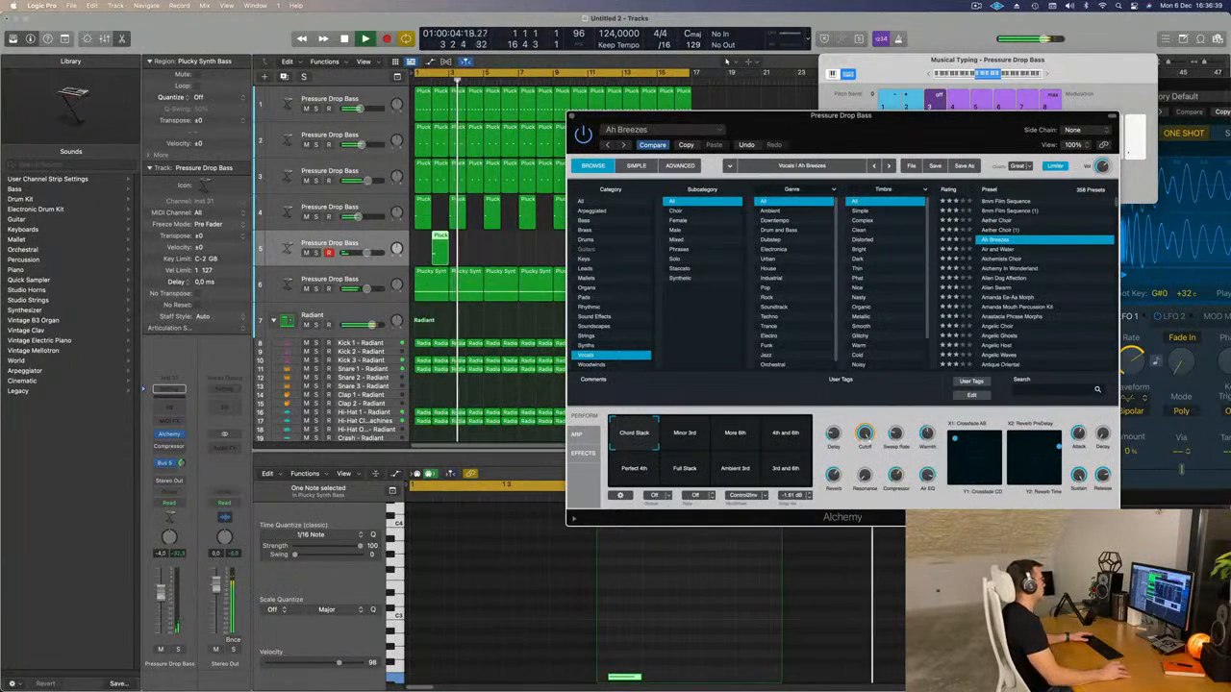
key("Return")
Copy the fifth track's one-bar region to every second bar from bar 4 through bar 16.
left_click_drag(901, 148, 1028, 140)
left_click_drag(510, 249, 580, 242)
key("Return")
left_click_drag(986, 108, 976, 72)
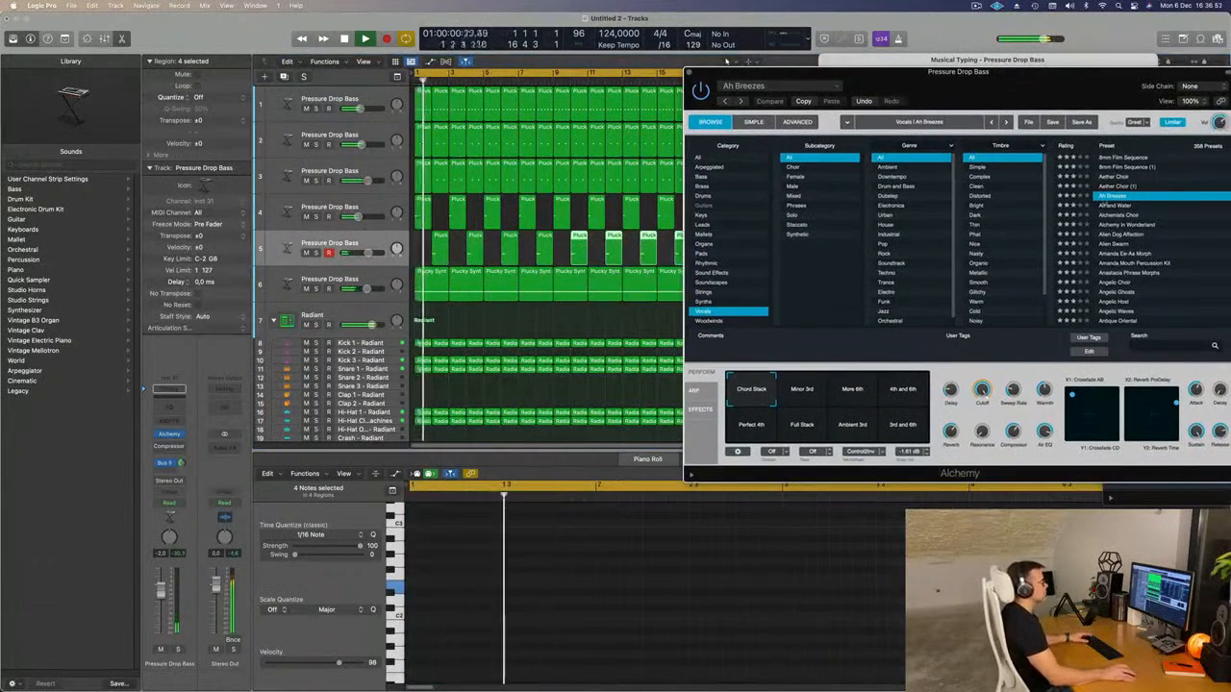
Audition vocal presets from Air and Water onward with the fifth track raised to about 1.2 dB, and choose Alien Dog Affection.
left_click(1106, 207)
key("Return")
left_click_drag(1041, 83, 1019, 80)
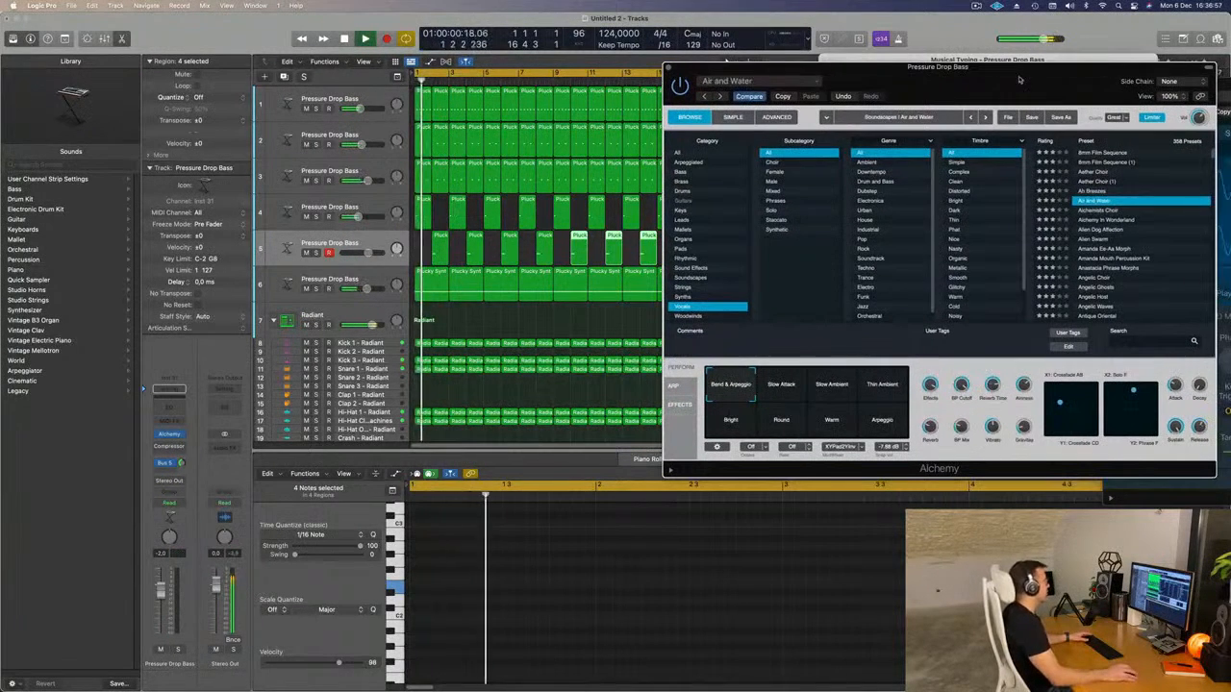
left_click_drag(160, 590, 161, 586)
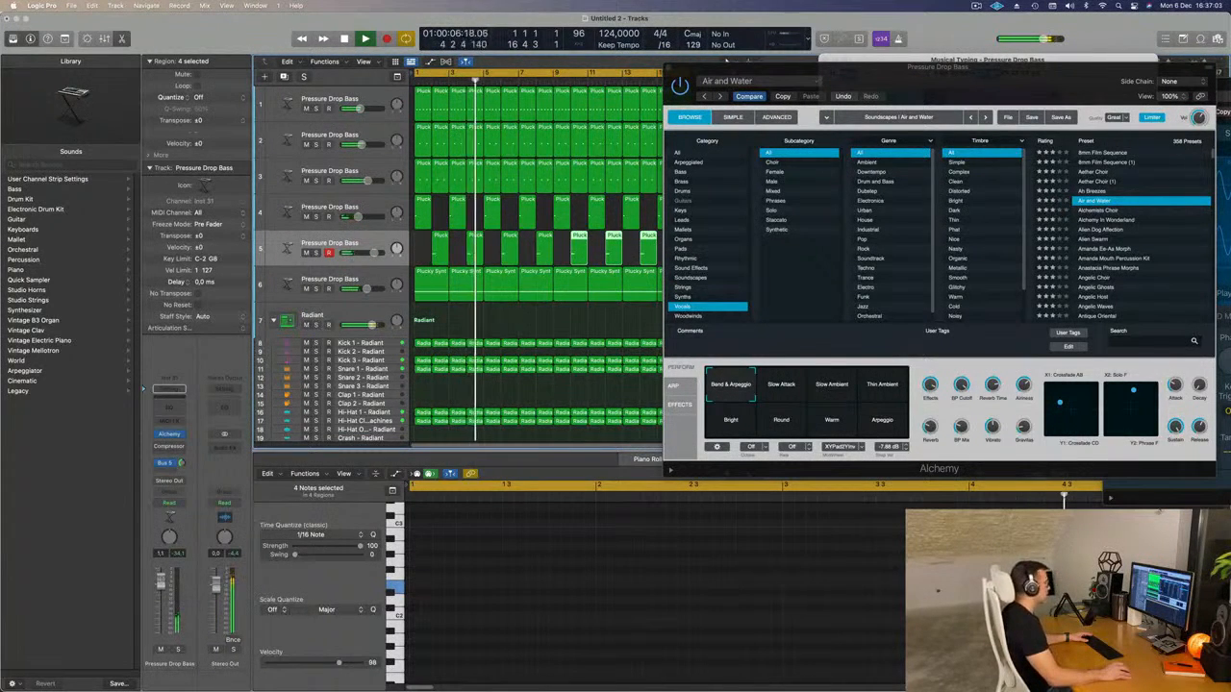
left_click(1106, 210)
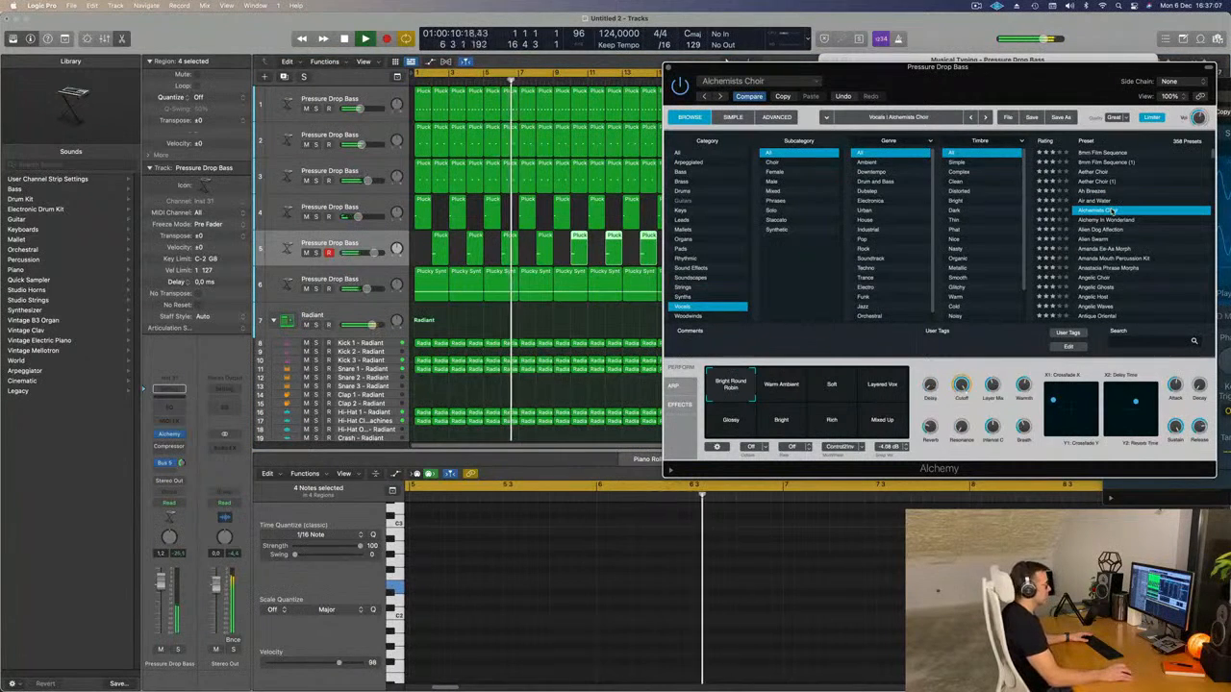
left_click(1106, 220)
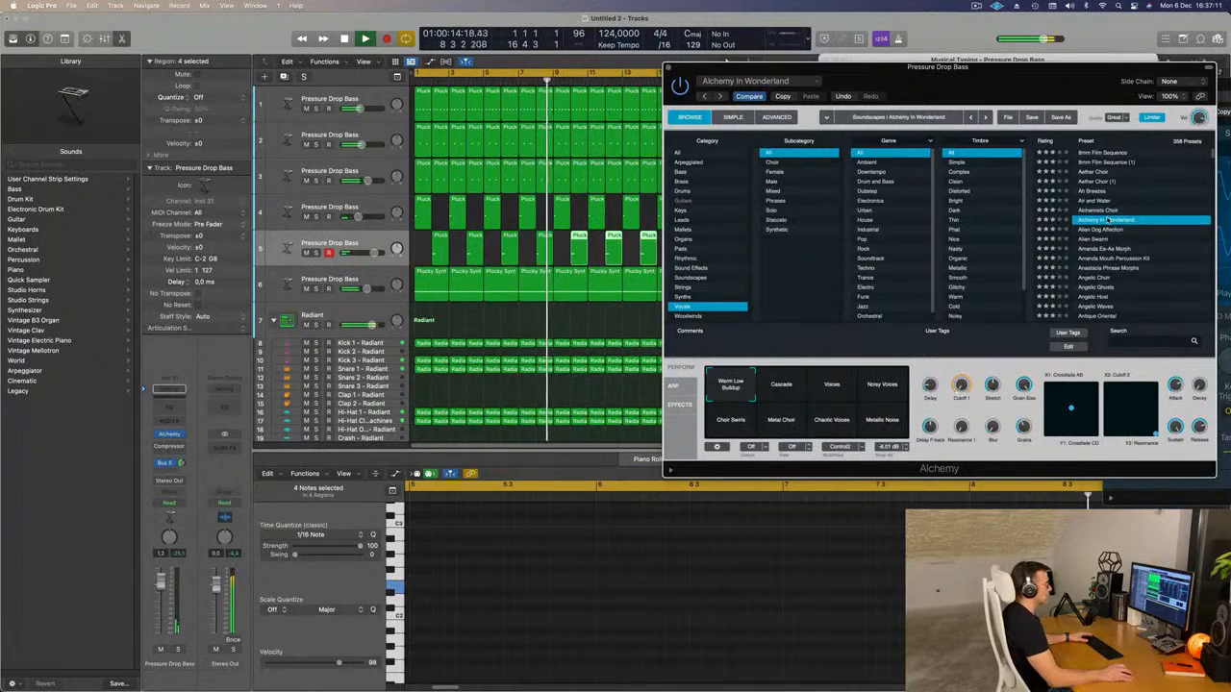
left_click(1098, 231)
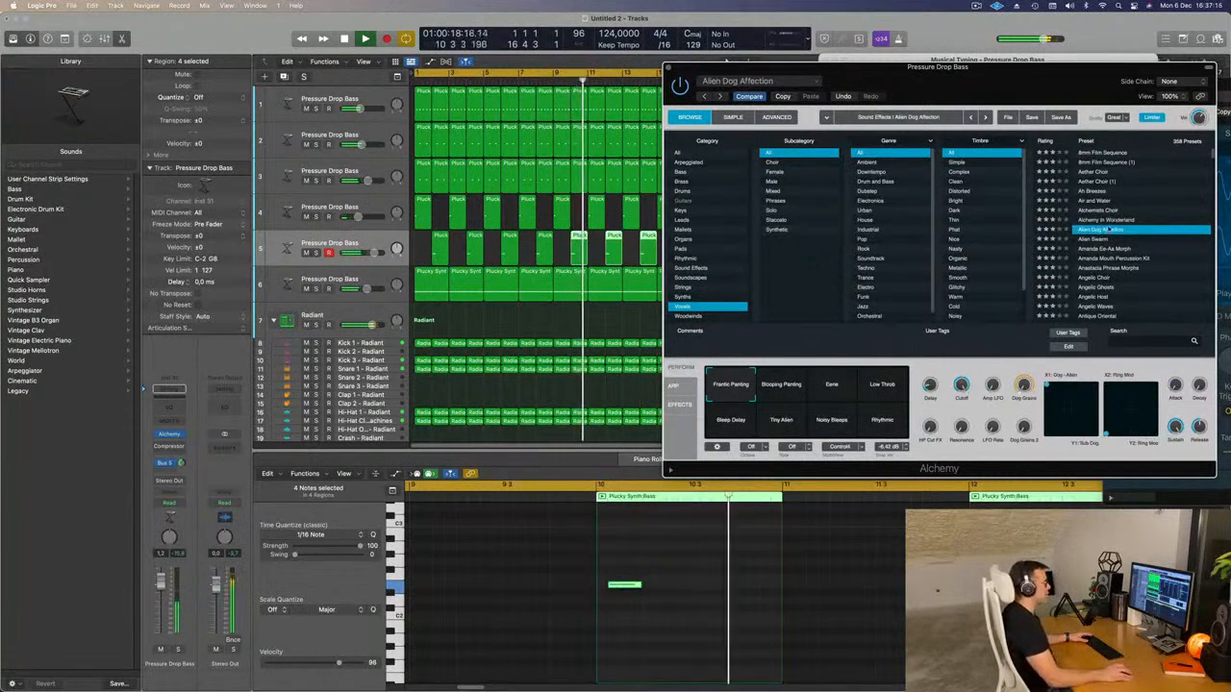
Choose Alien Dog Affection's Eerie snapshot and lower the fifth track's volume to about -1.6 dB, playing from the start.
left_click(790, 385)
left_click(833, 386)
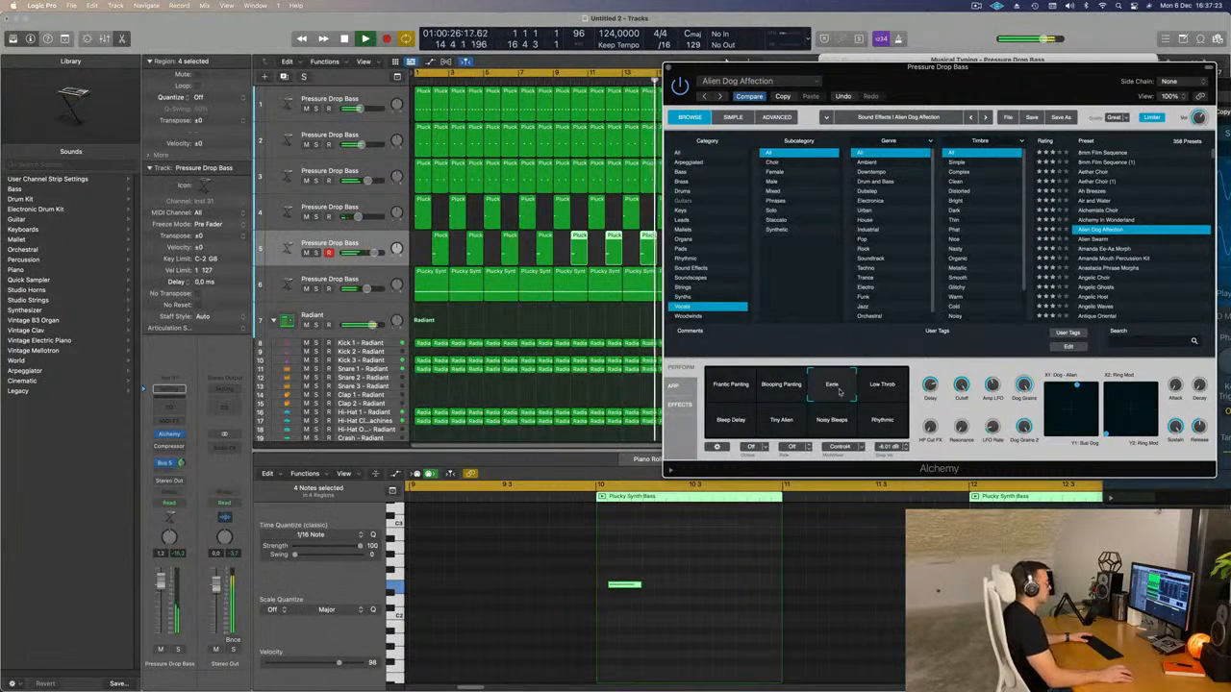
left_click_drag(1022, 76, 993, 122)
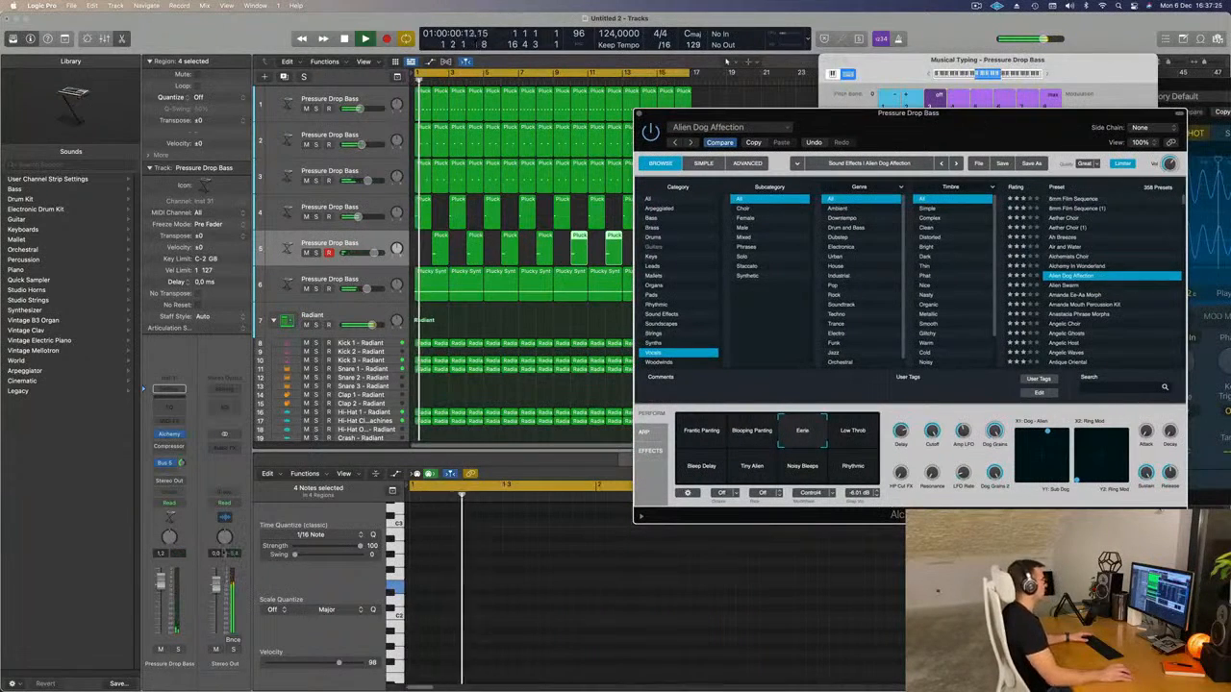
left_click_drag(165, 587, 163, 594)
key("Return")
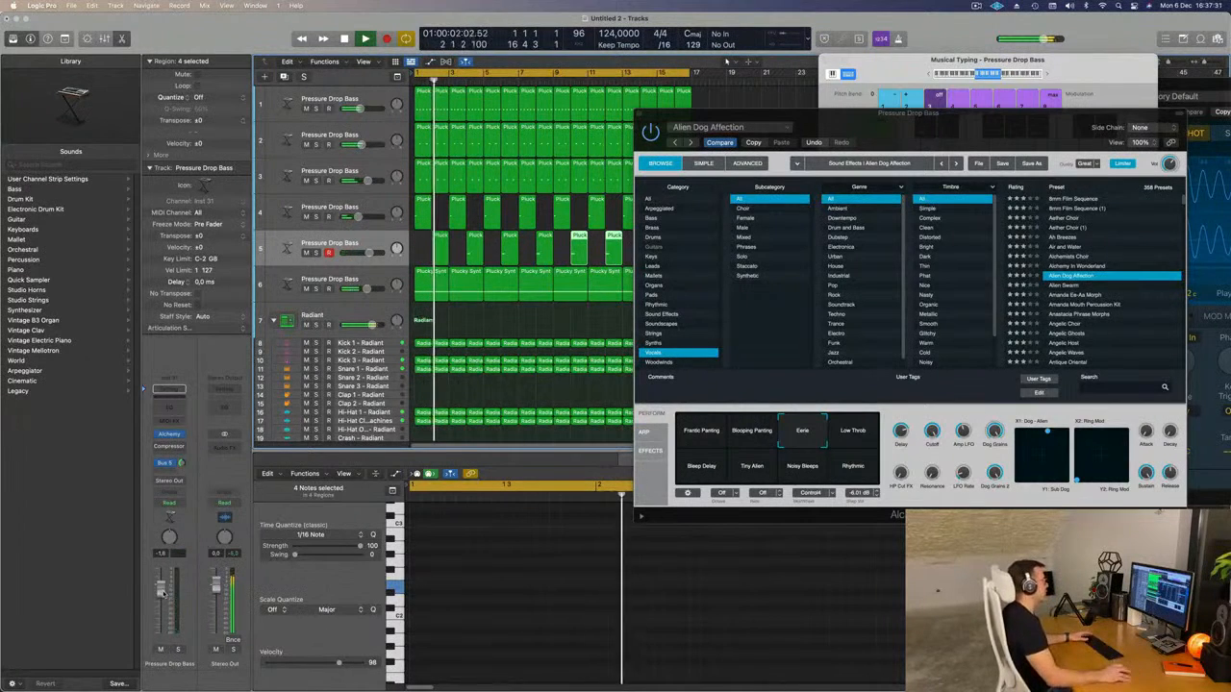
Audition the Low Throb, Bleep Delay, Tiny Alien and Noisy Bleeps snapshots and return to Eerie.
left_click(858, 430)
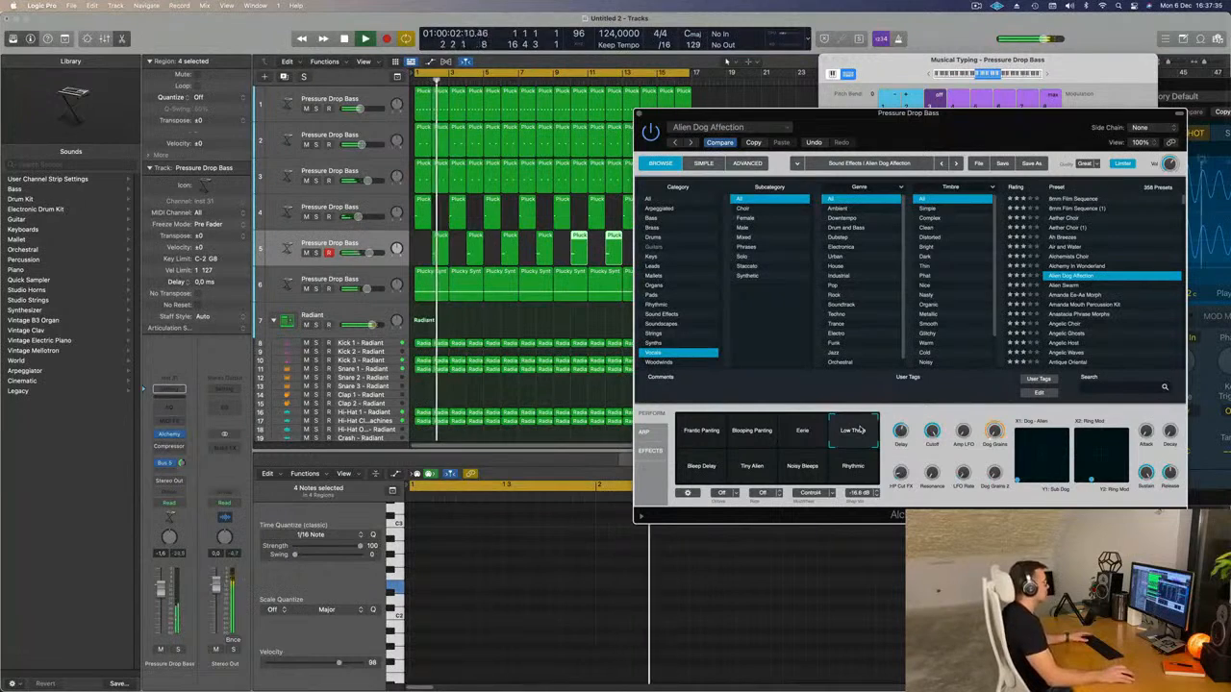
left_click(696, 468)
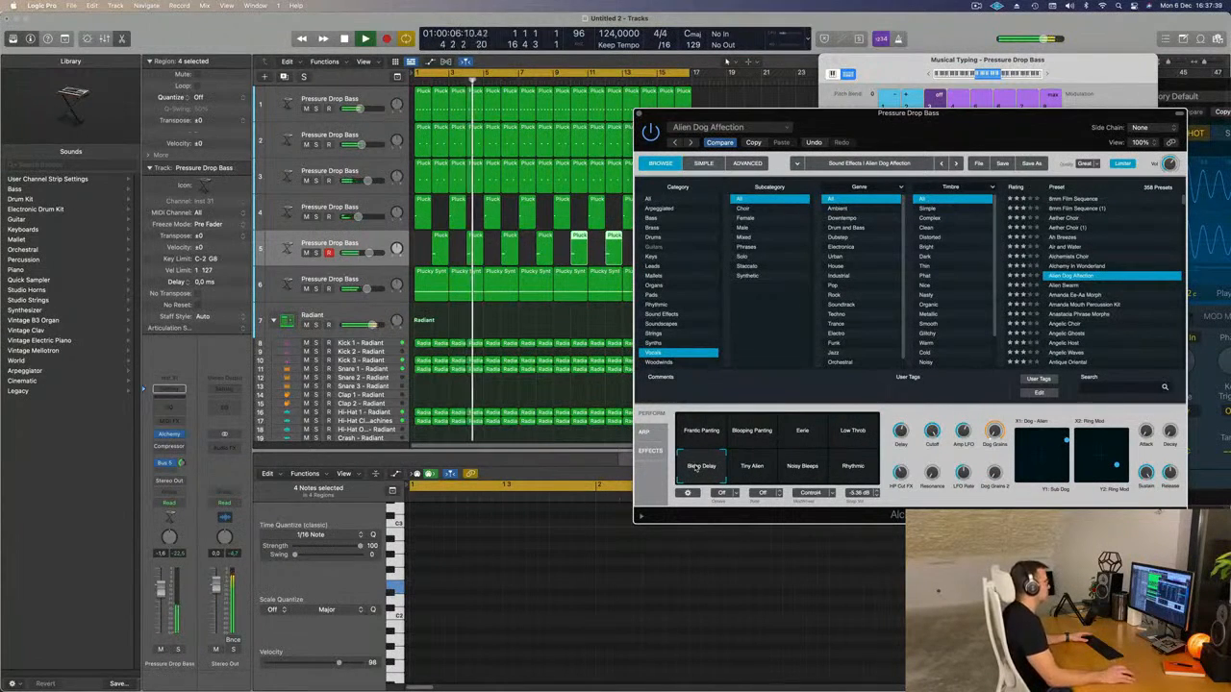
left_click(755, 466)
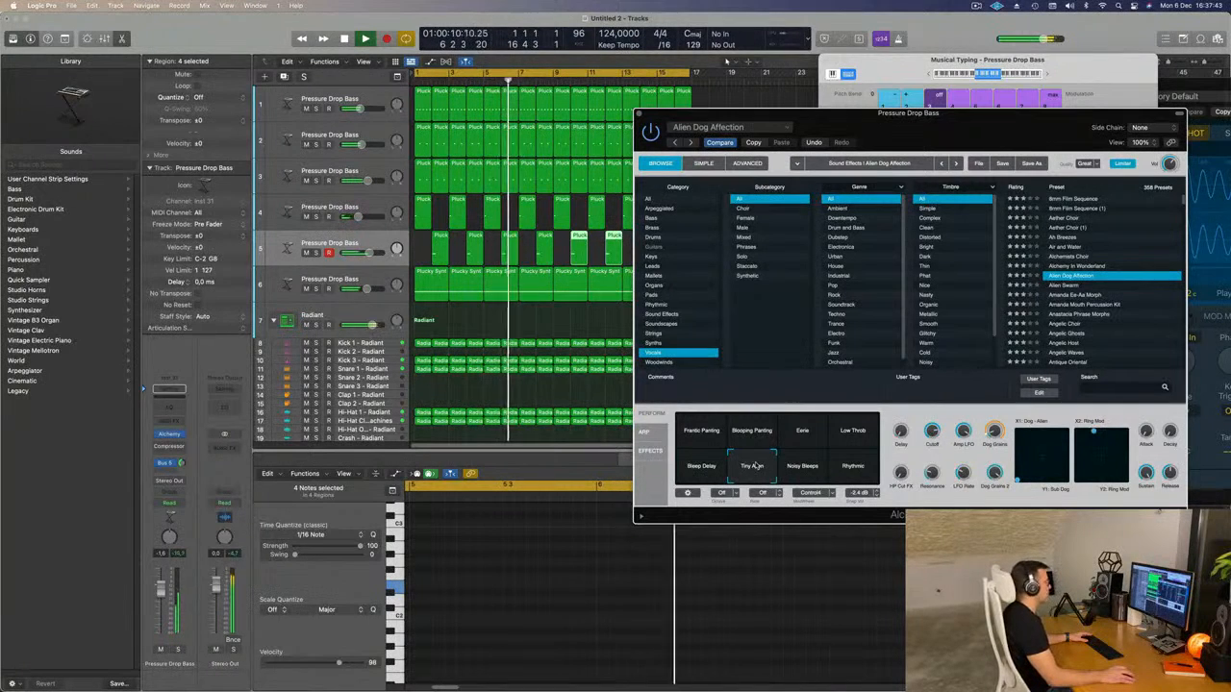
left_click(802, 467)
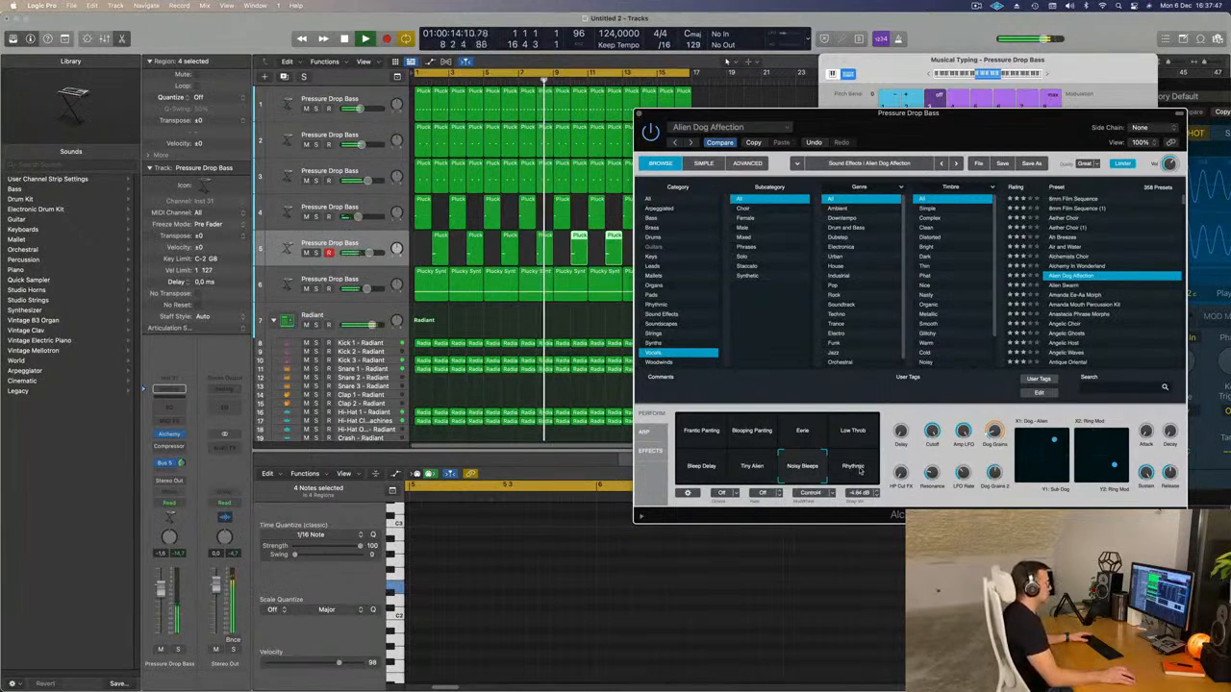
left_click(802, 431)
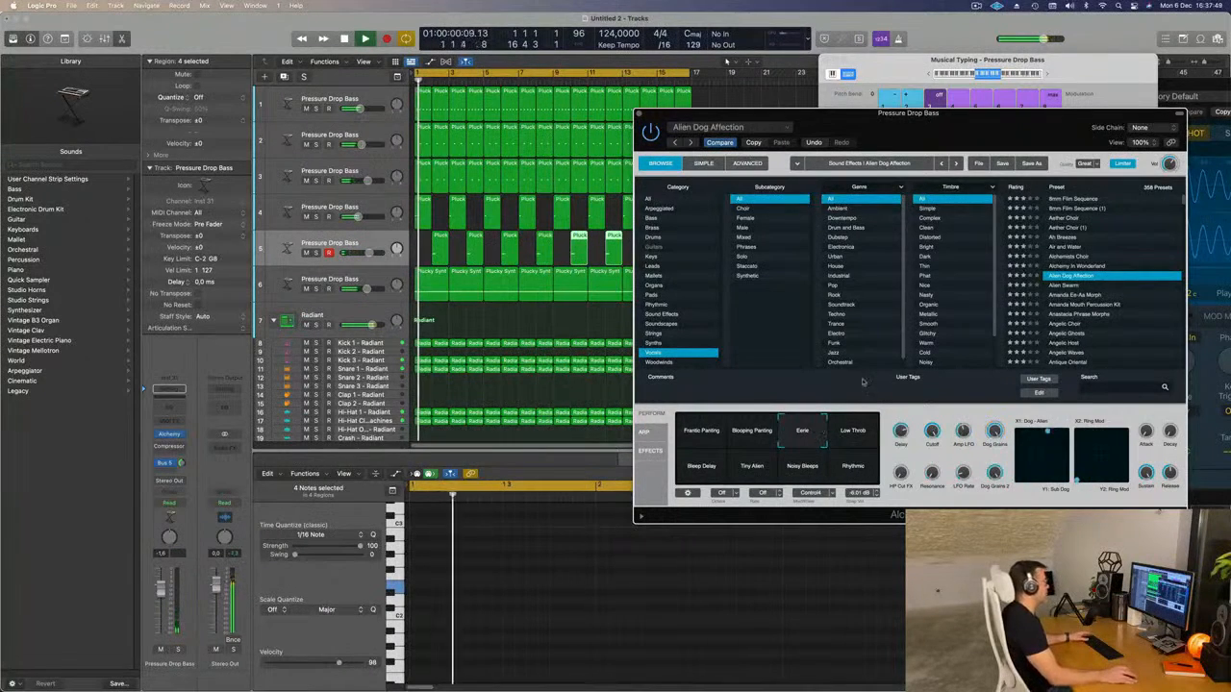
Lower the fifth track's volume to about -4.3 dB and close its Alchemy window.
left_click_drag(963, 131, 930, 138)
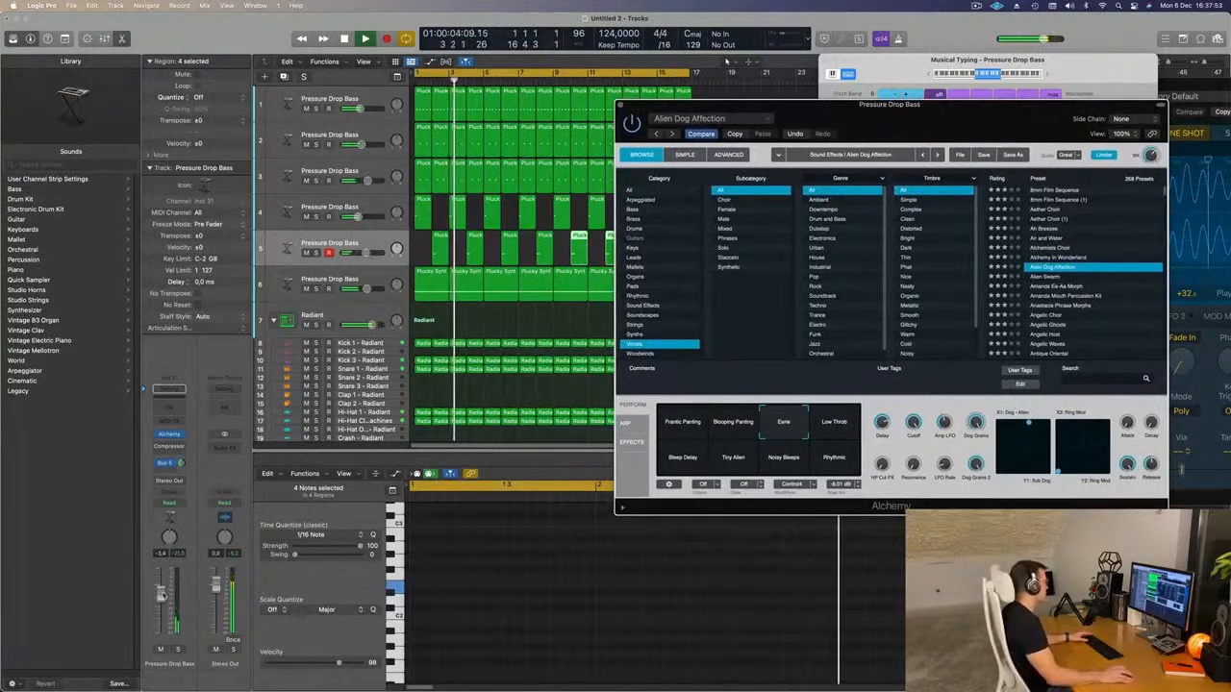
left_click_drag(161, 589, 161, 597)
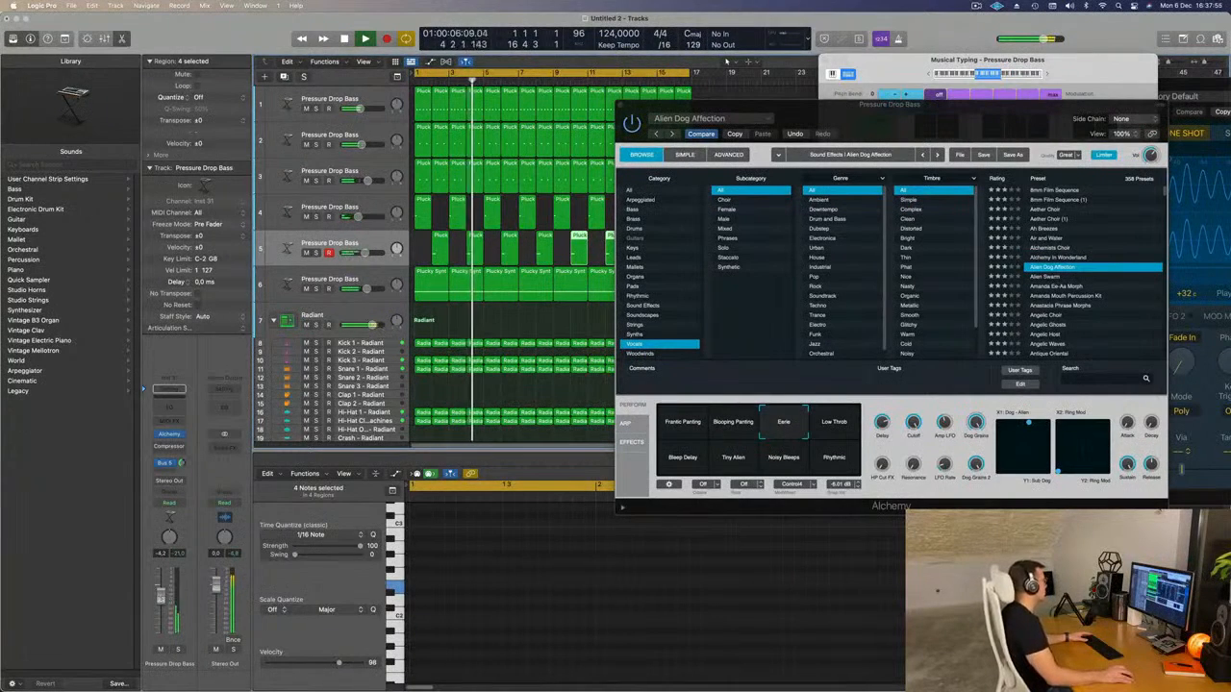
left_click(172, 436)
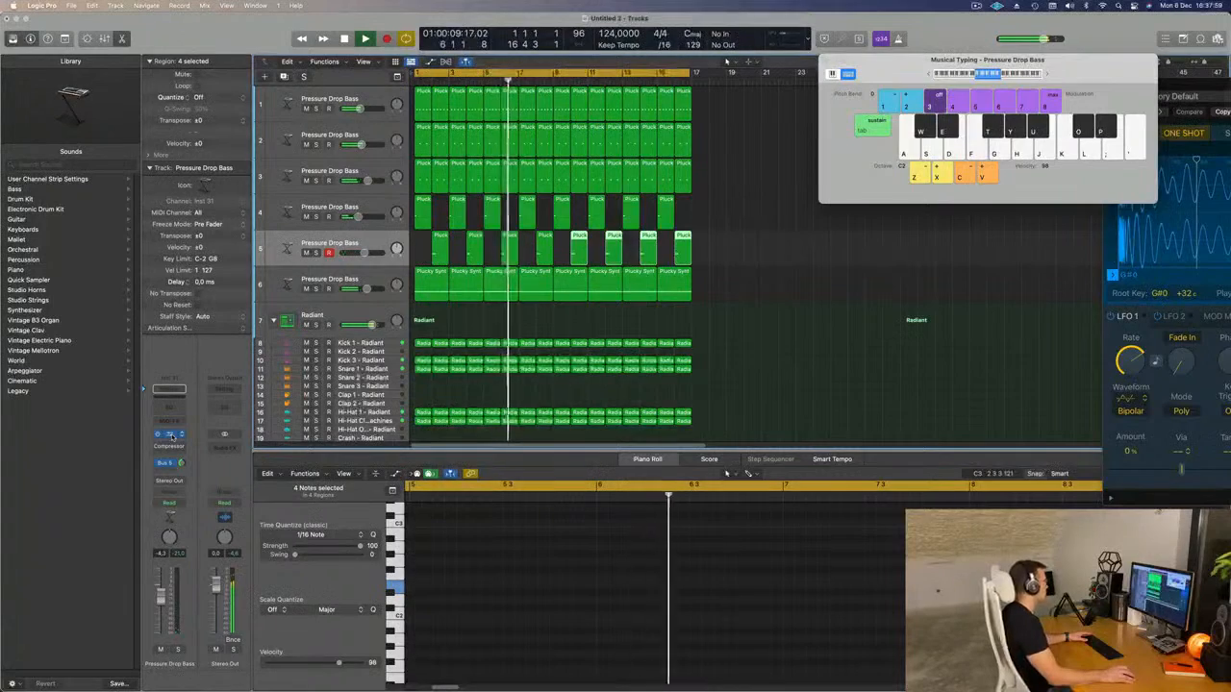
left_click(172, 435)
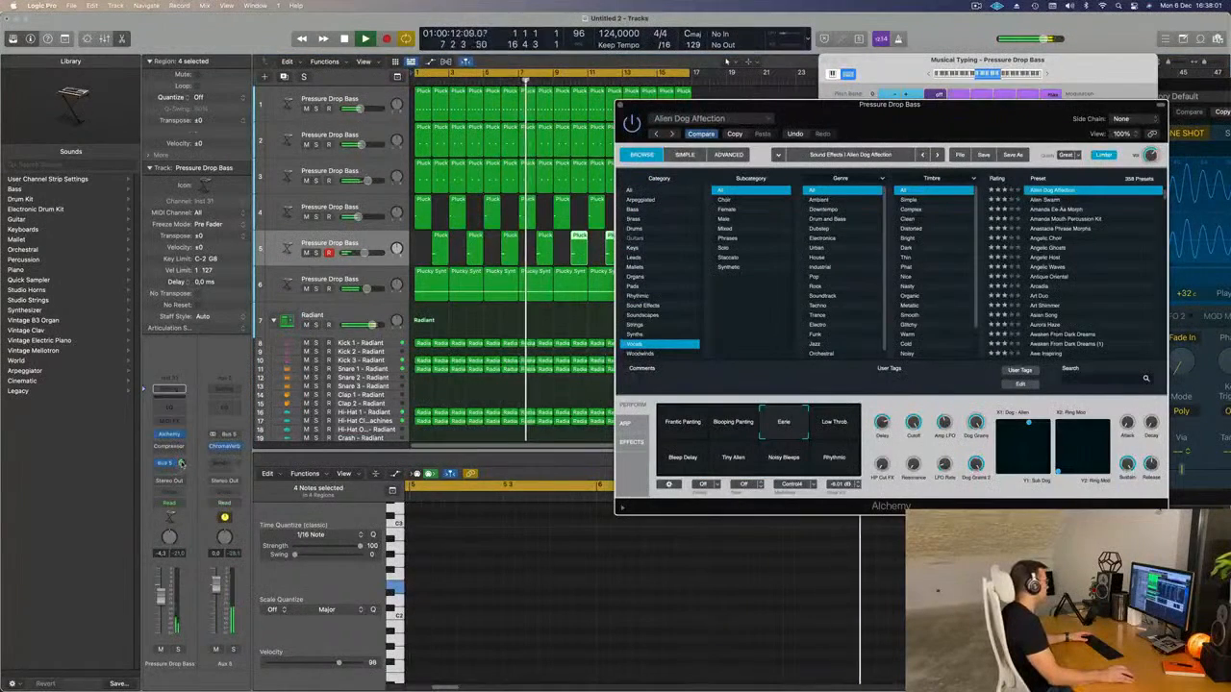
left_click(174, 436)
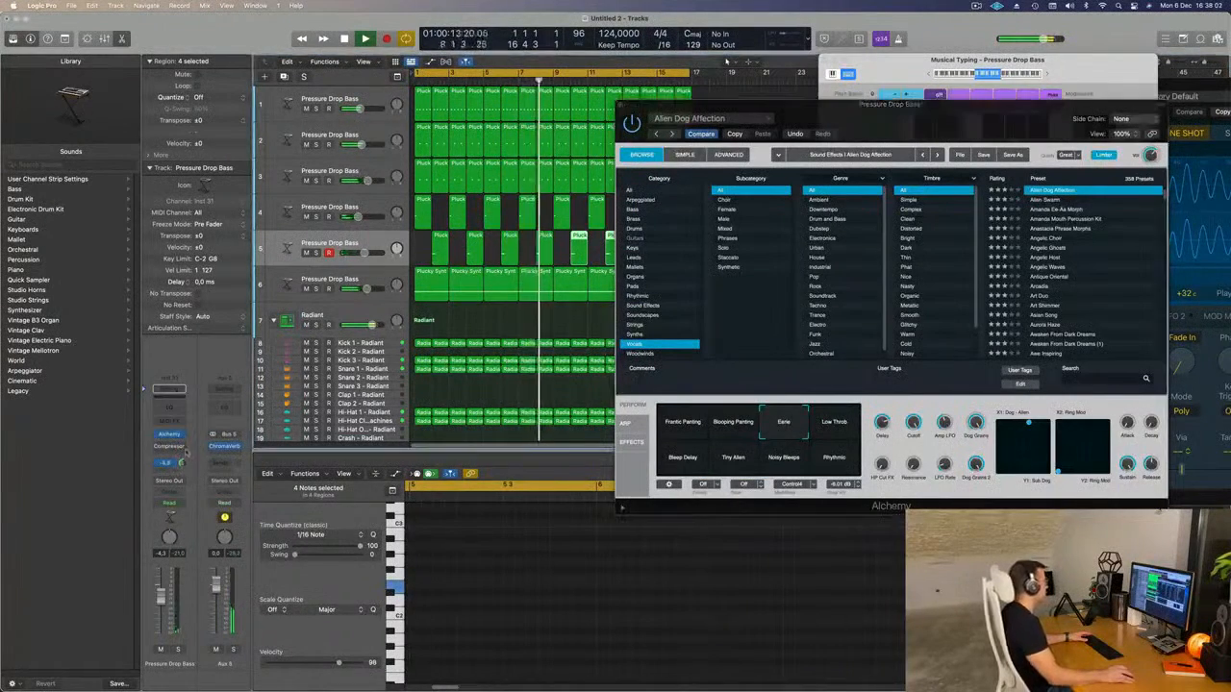
left_click(165, 465)
mouse_move(166, 486)
left_click(256, 316)
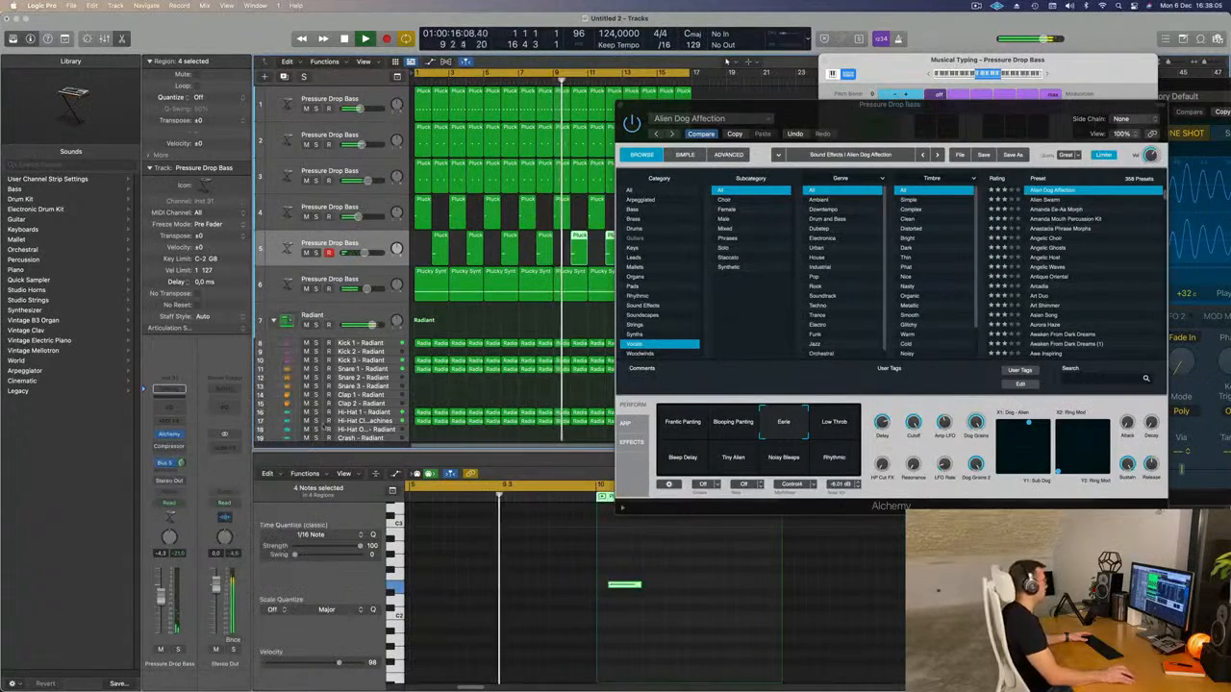
left_click_drag(881, 110, 780, 165)
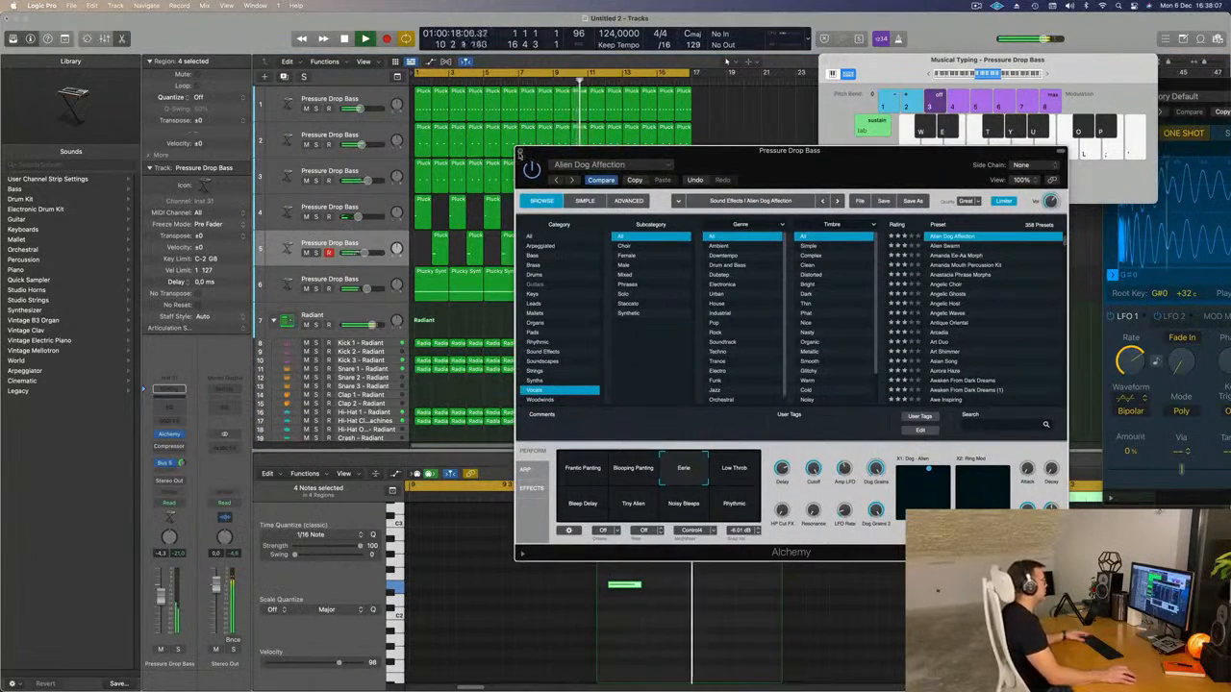
left_click(520, 152)
Zoom the arrangement out horizontally, deselect all regions, and play from the start.
key("super+Left")
left_click(745, 261)
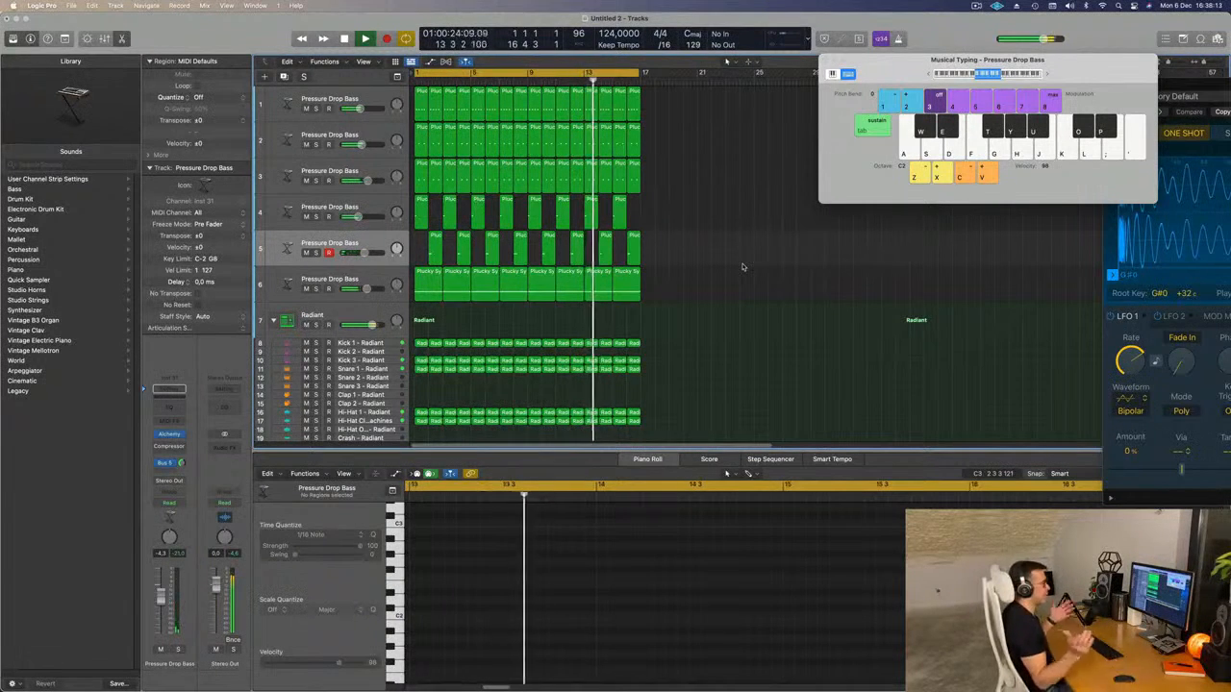
key("Return")
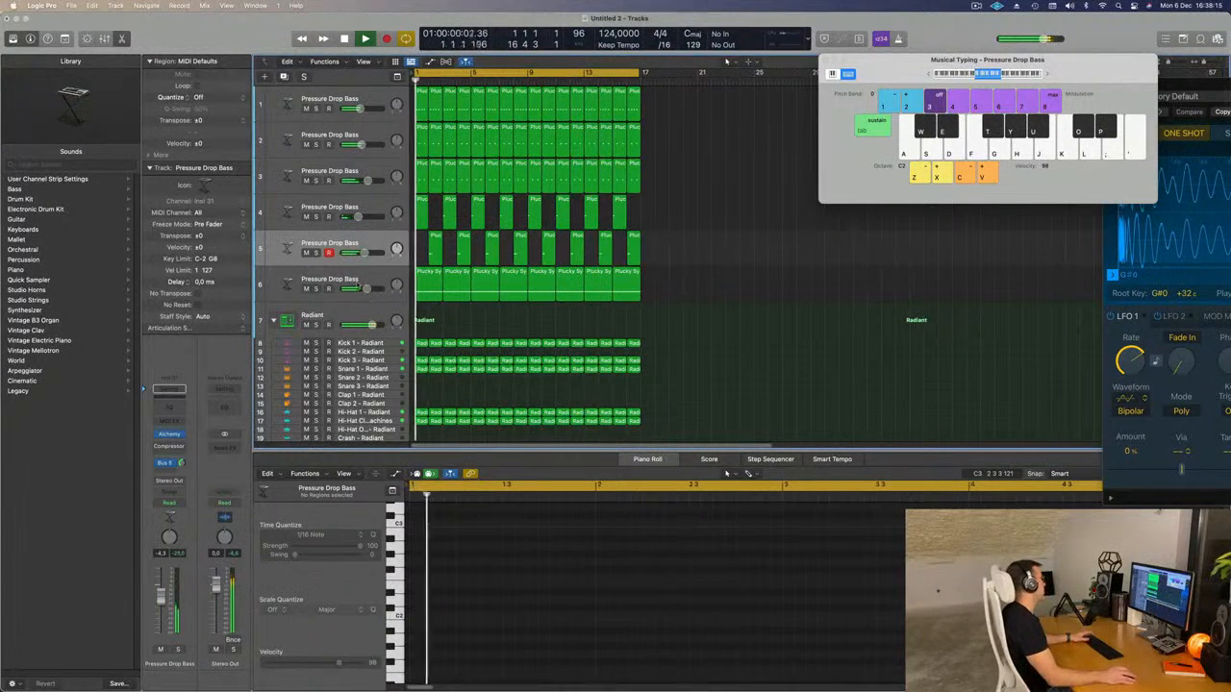
Duplicate the sixth track with its settings and open Alchemy on the new seventh track.
key("Down")
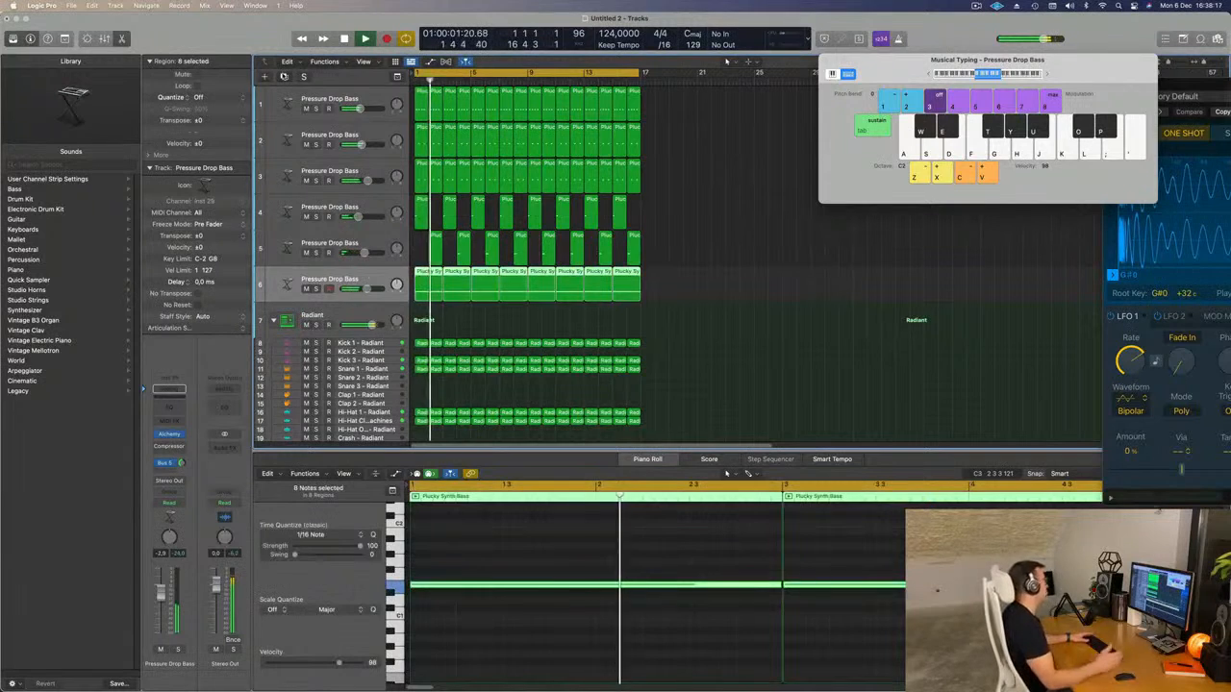
key("super+d")
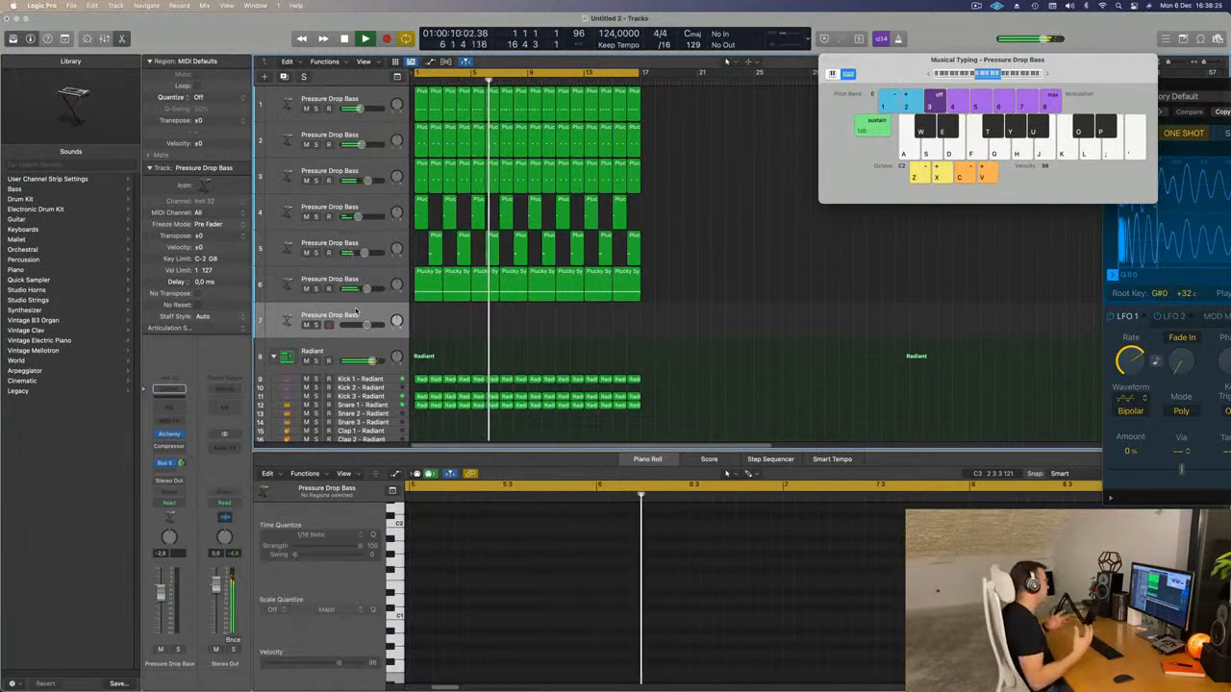
key("Return")
key("Return")
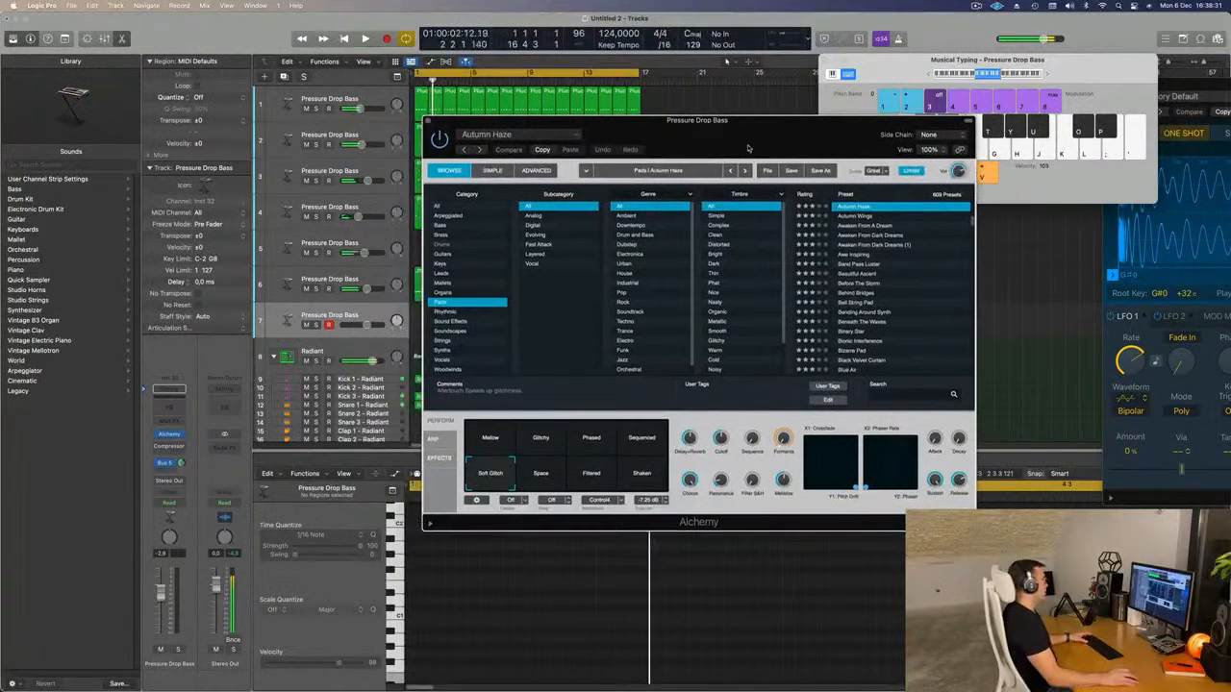
Load the Crackling Lead preset from Alchemy's Leads category on the seventh track and lower the track volume to -11.6 dB.
left_click(443, 274)
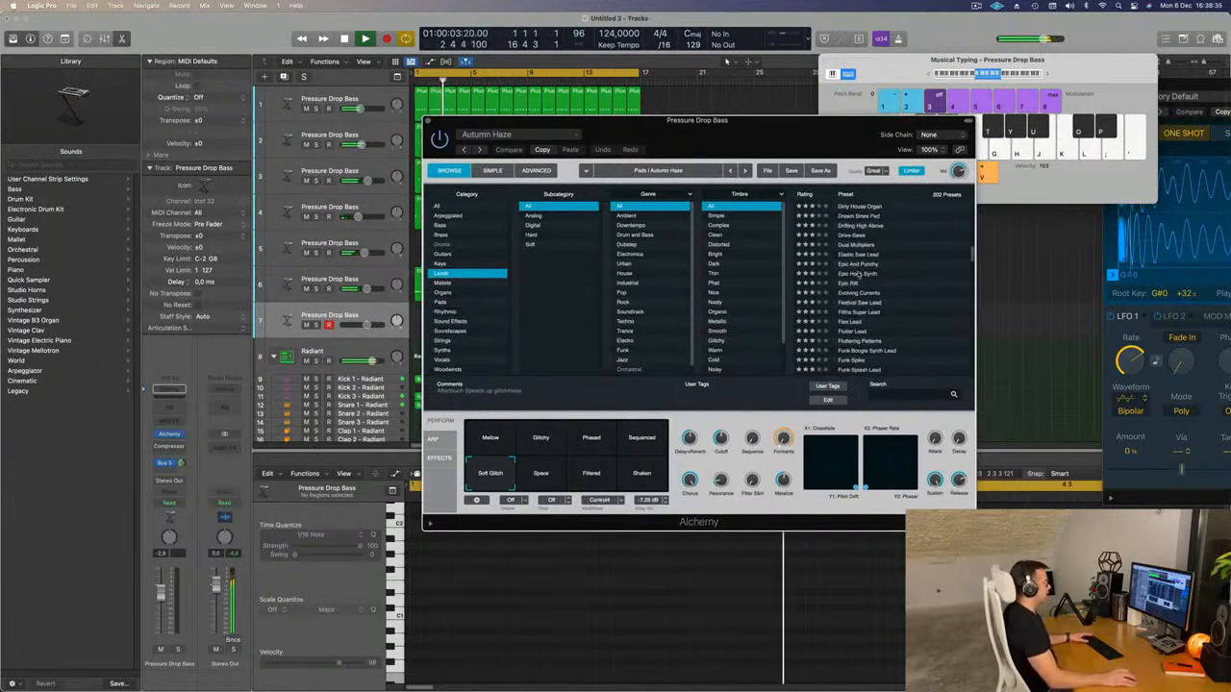
scroll(903, 281, "up", 5)
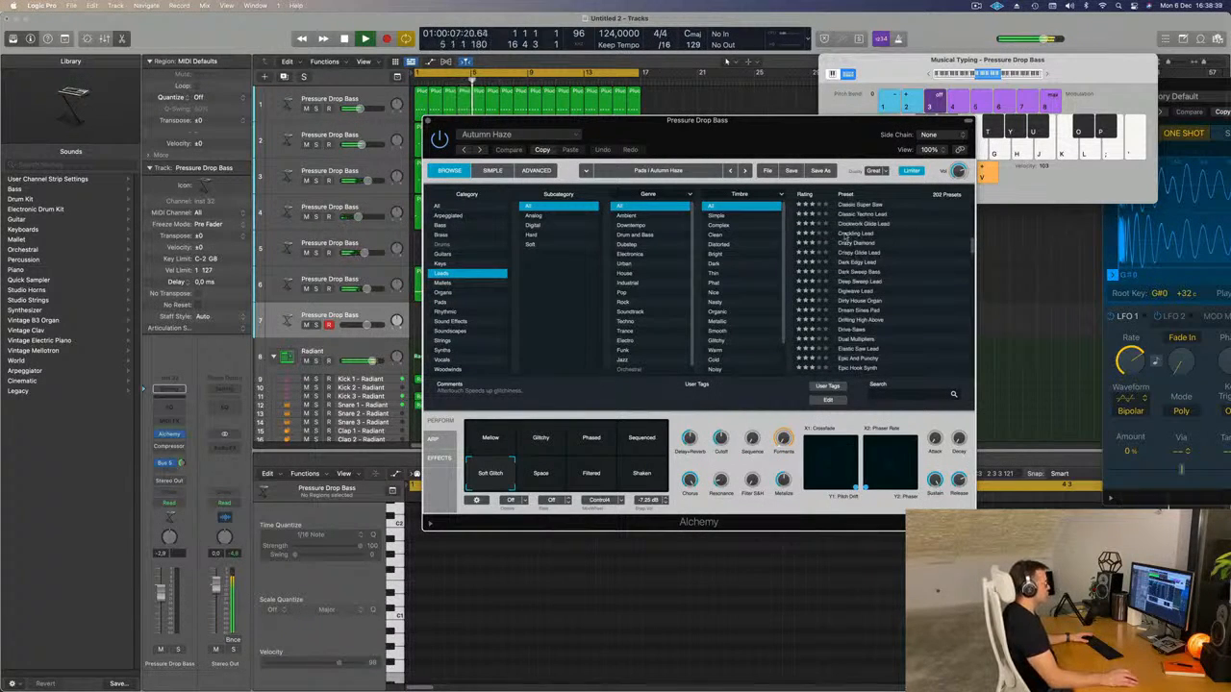
left_click(1046, 74)
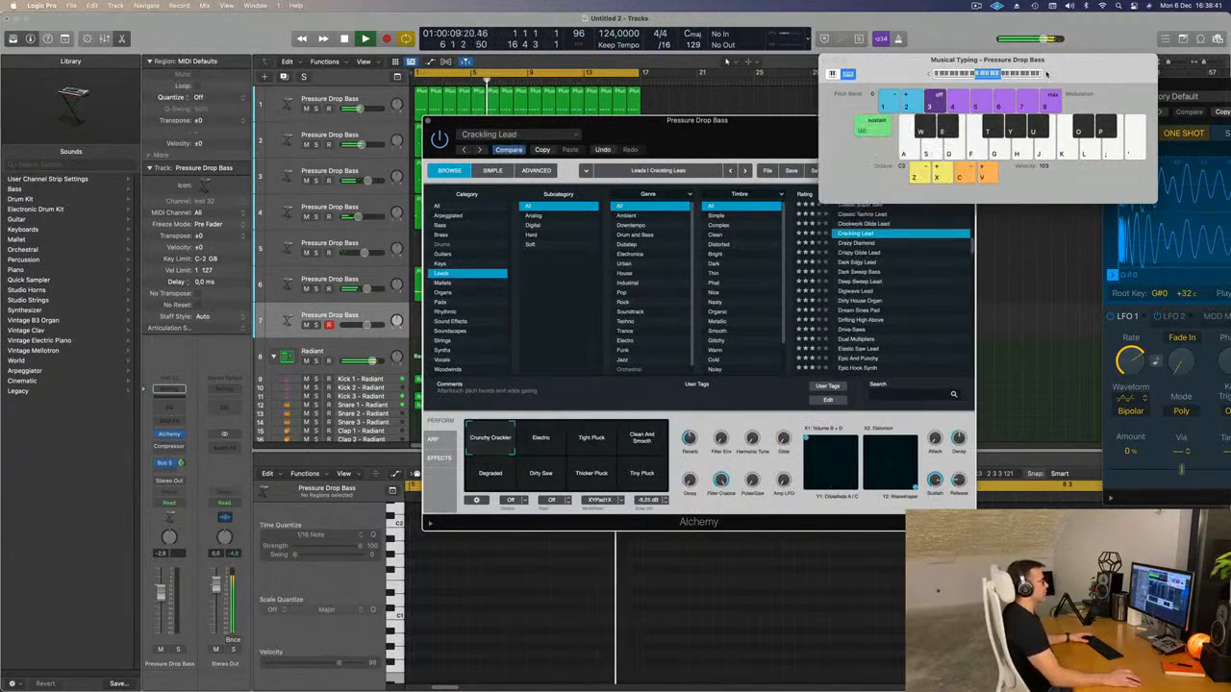
left_click_drag(786, 133, 820, 175)
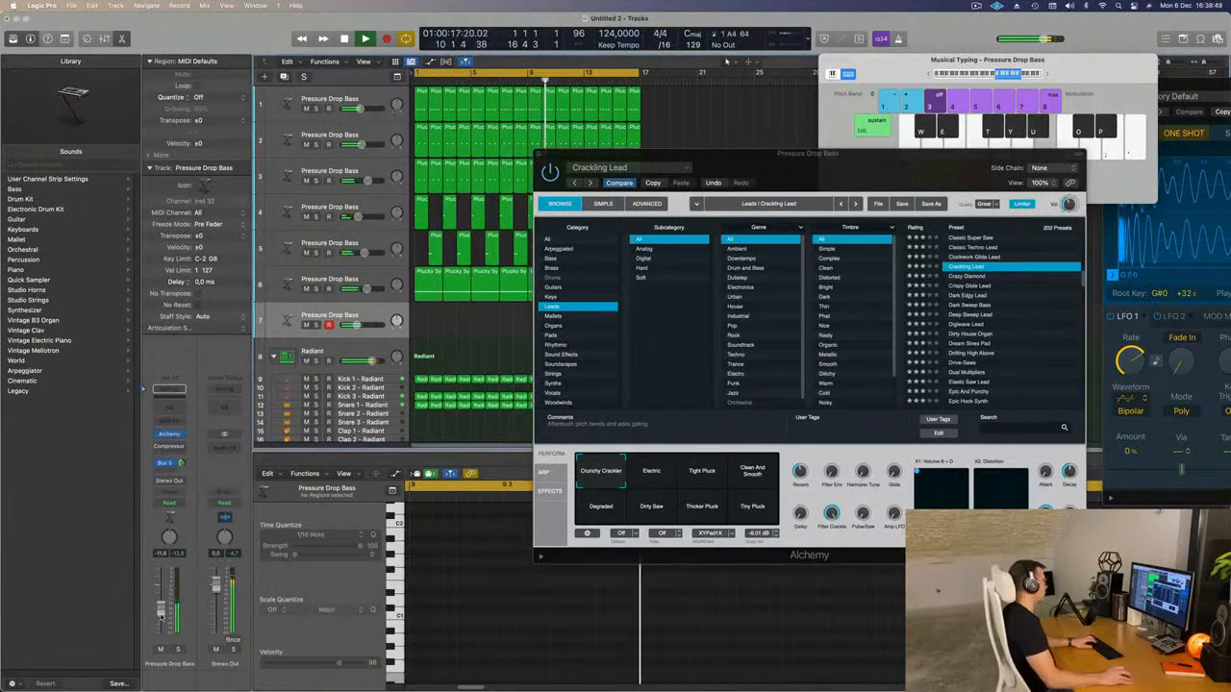
Add a Bus 6 send to the seventh track and insert a stereo SilverVerb on the Aux 6 channel.
left_click(178, 464)
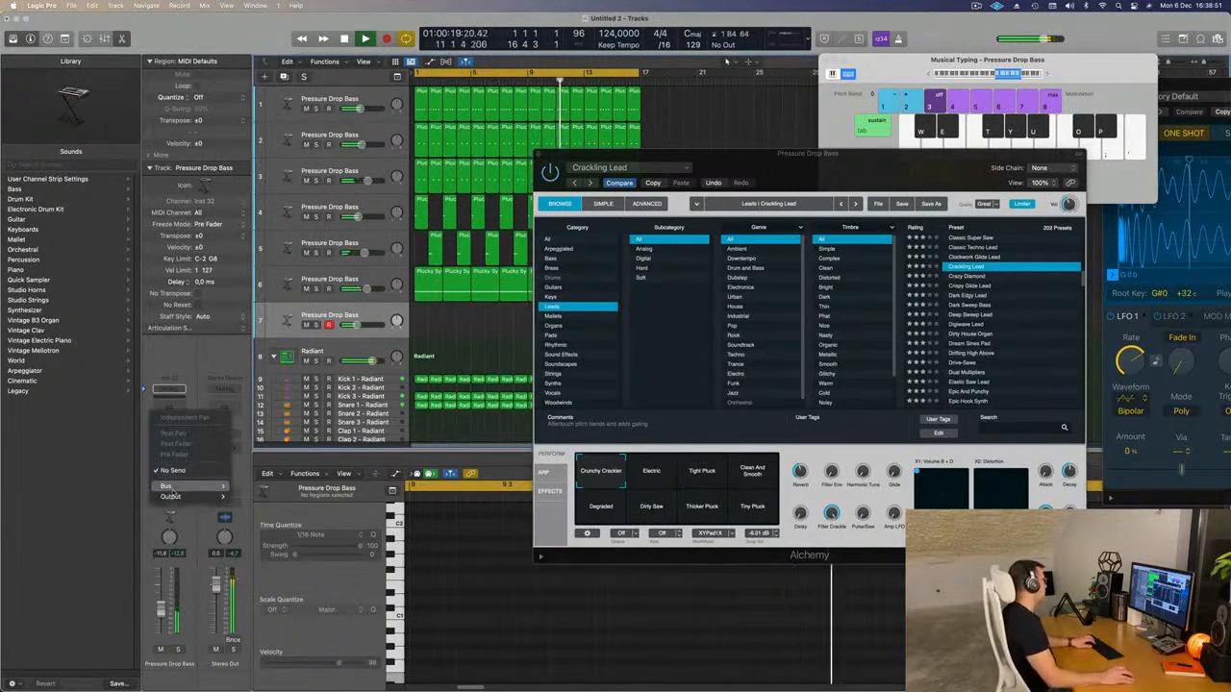
mouse_move(183, 486)
left_click(244, 327)
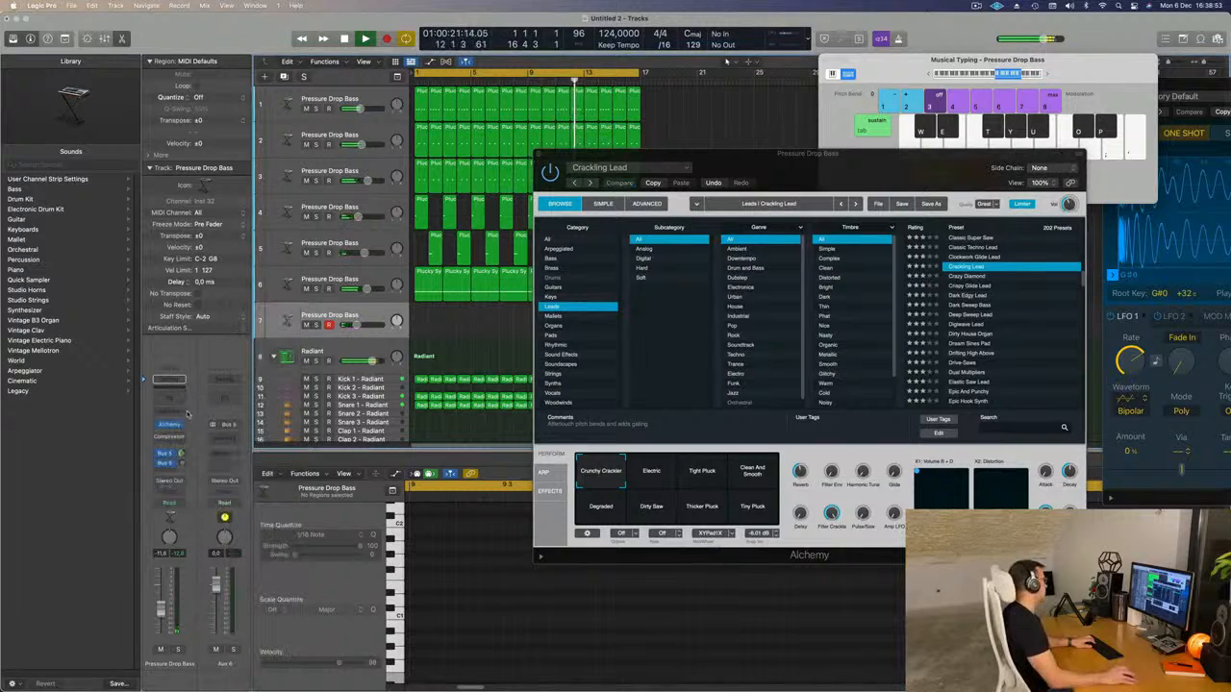
left_click(231, 441)
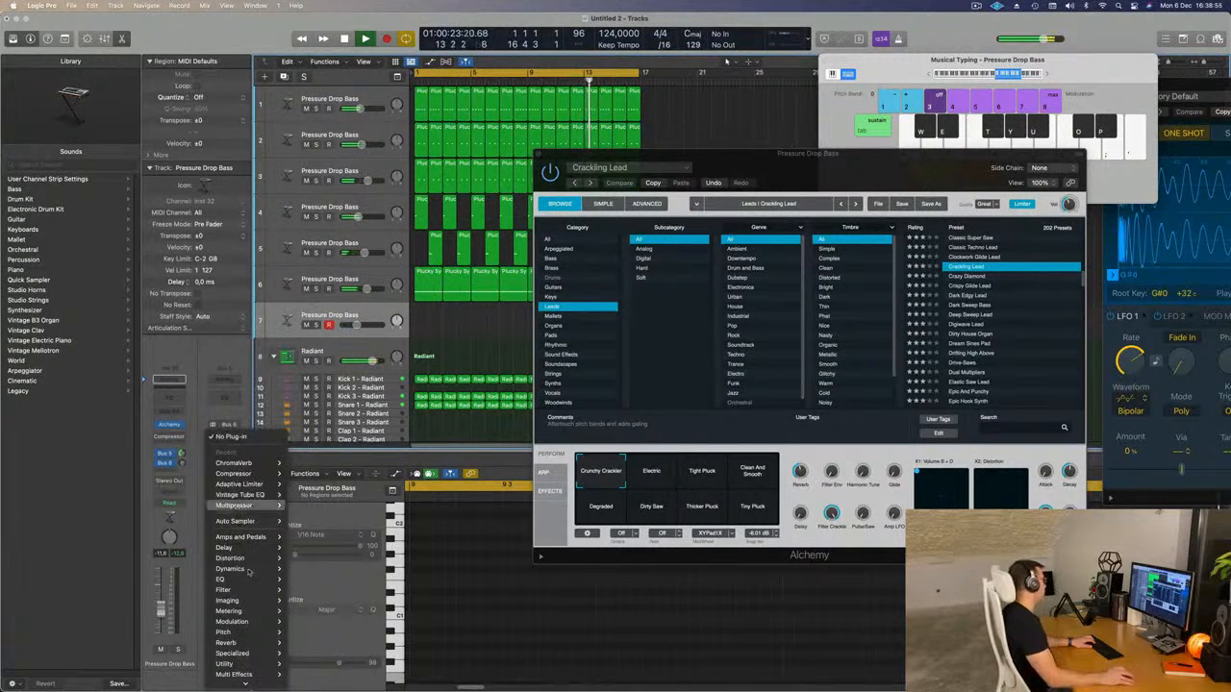
mouse_move(258, 575)
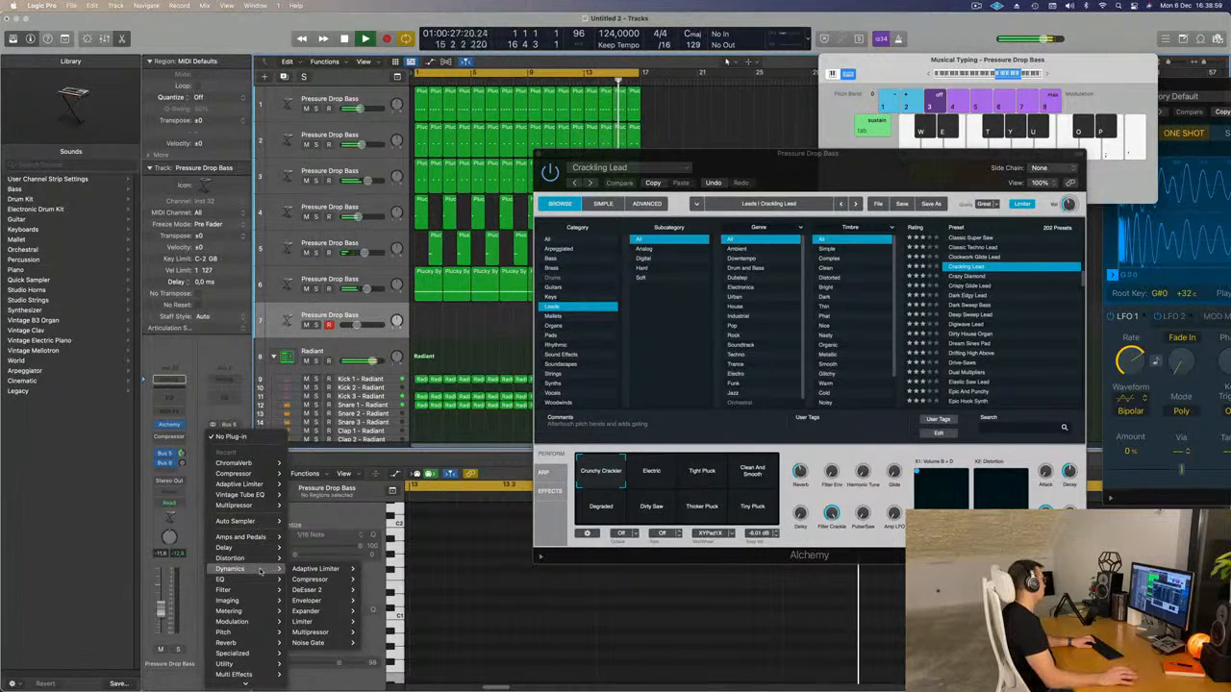
mouse_move(226, 642)
mouse_move(308, 664)
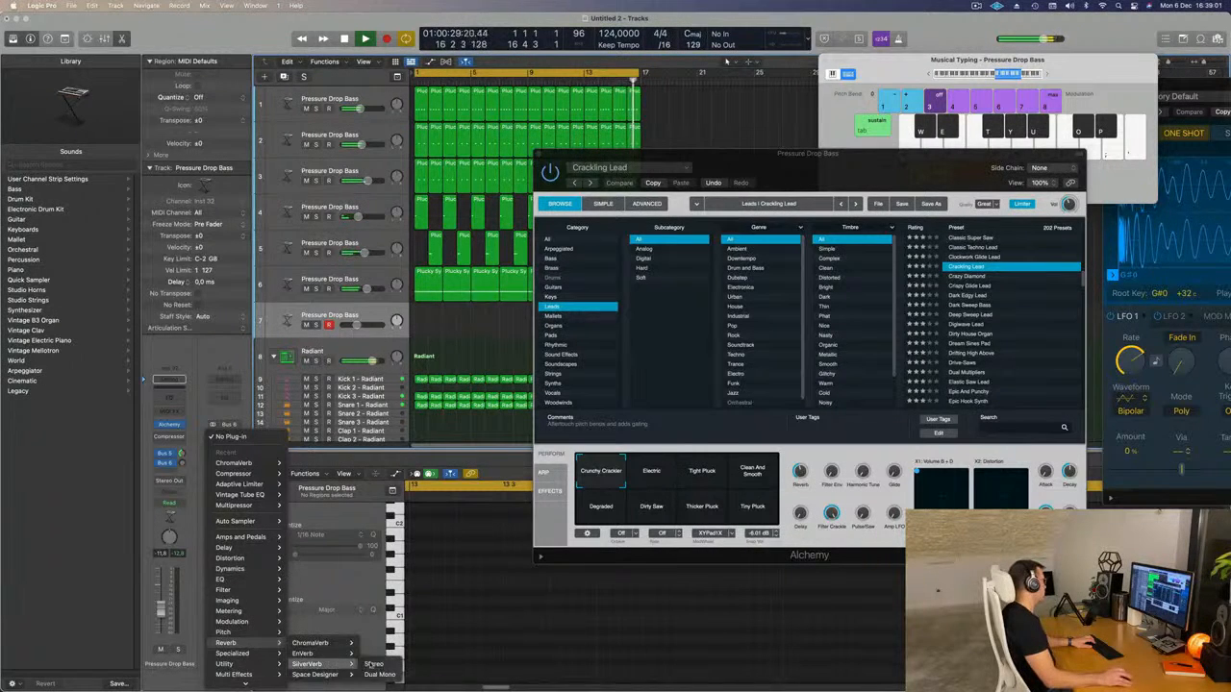
left_click(375, 663)
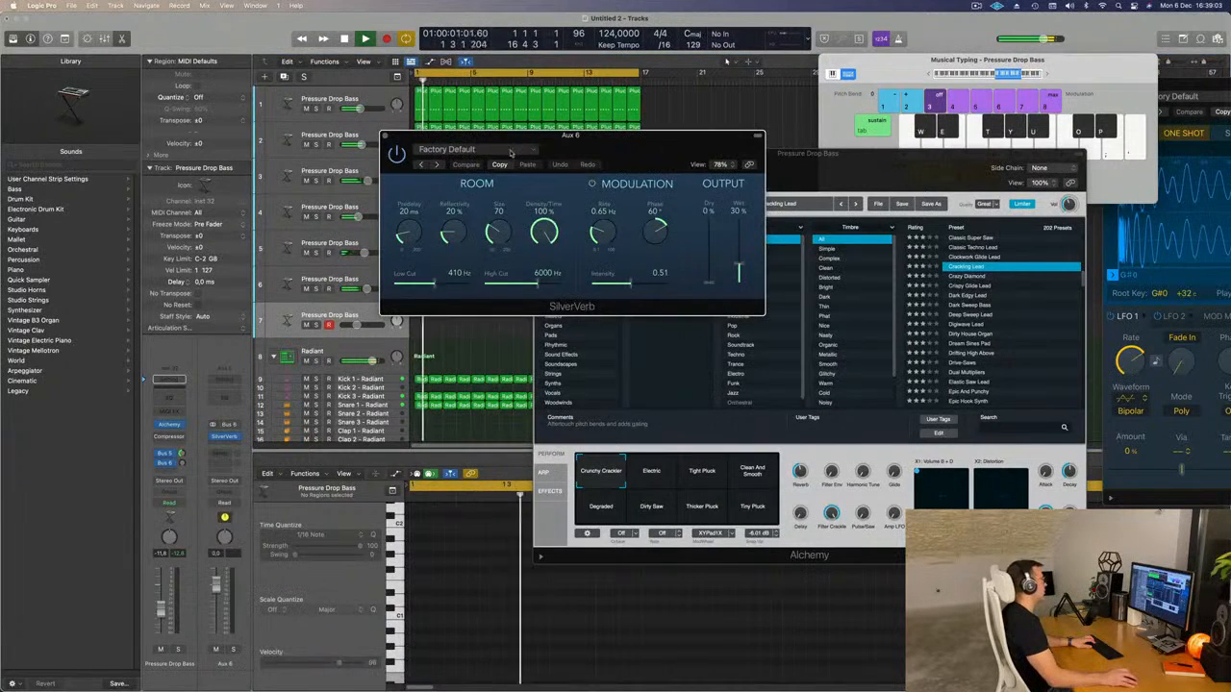
Load the grandiose preset in SilverVerb and close its window.
left_click(510, 150)
left_click(435, 348)
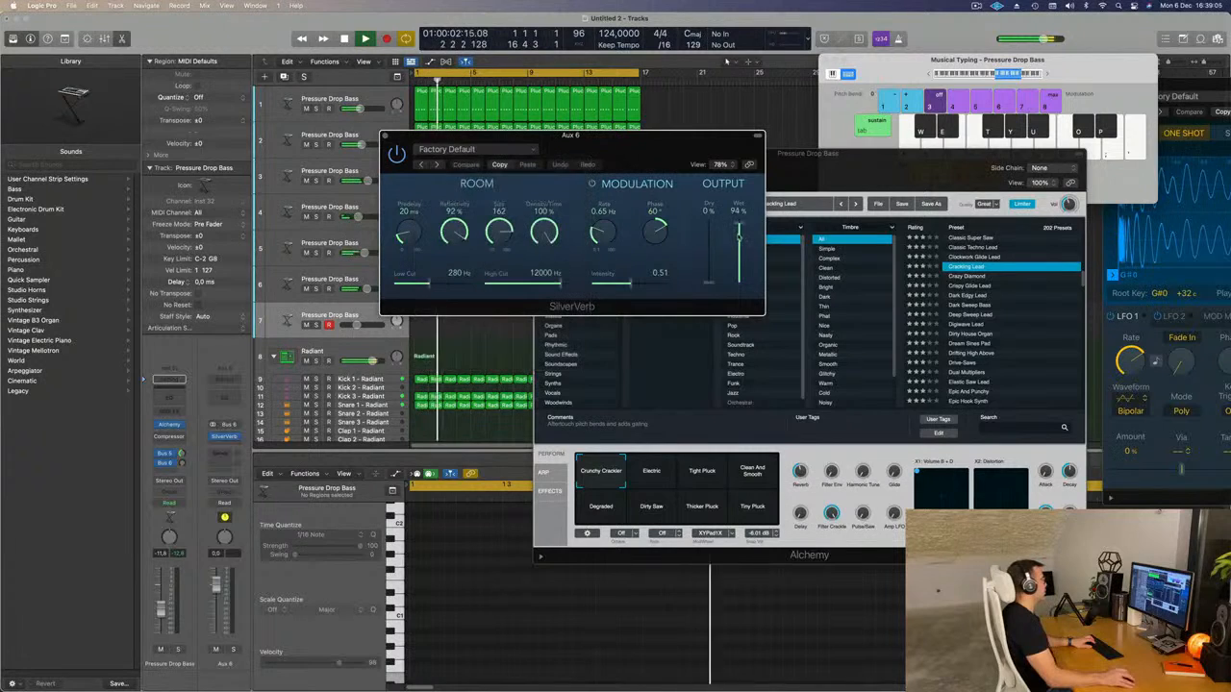
left_click(385, 135)
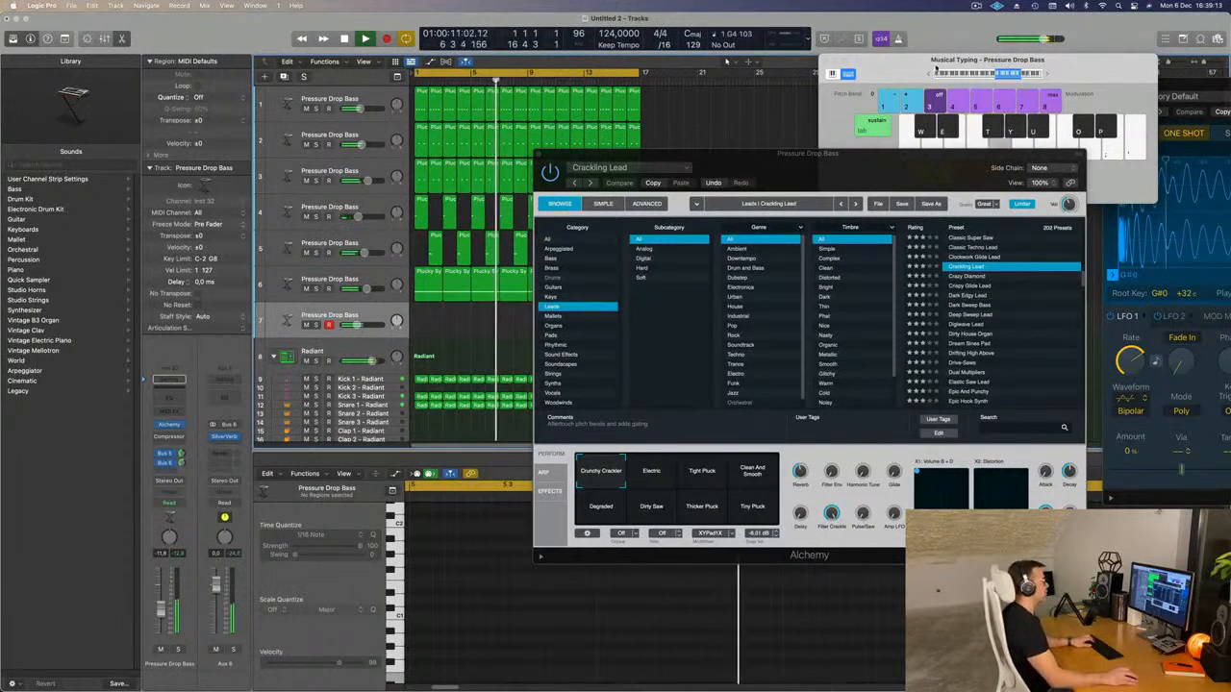
Move the Musical Typing window clear of the Alchemy window and audition Crackling Lead's Electric snapshot with a few notes.
left_click_drag(937, 64, 717, 21)
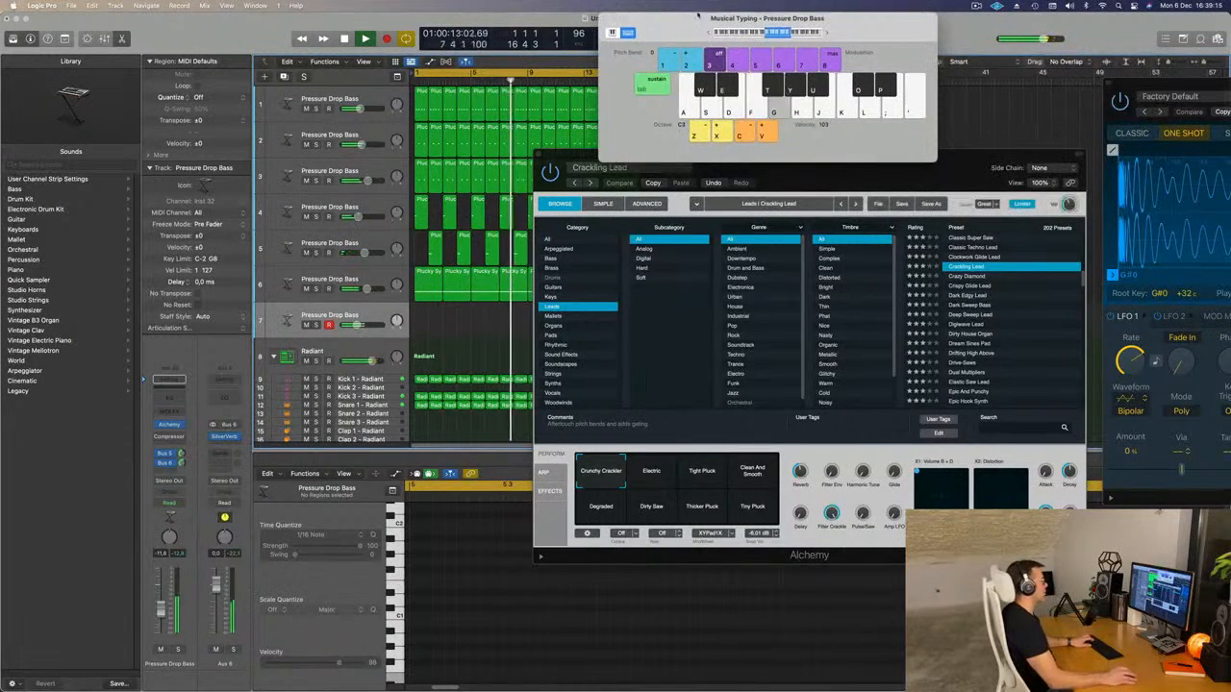
left_click(661, 476)
key("f")
key("g")
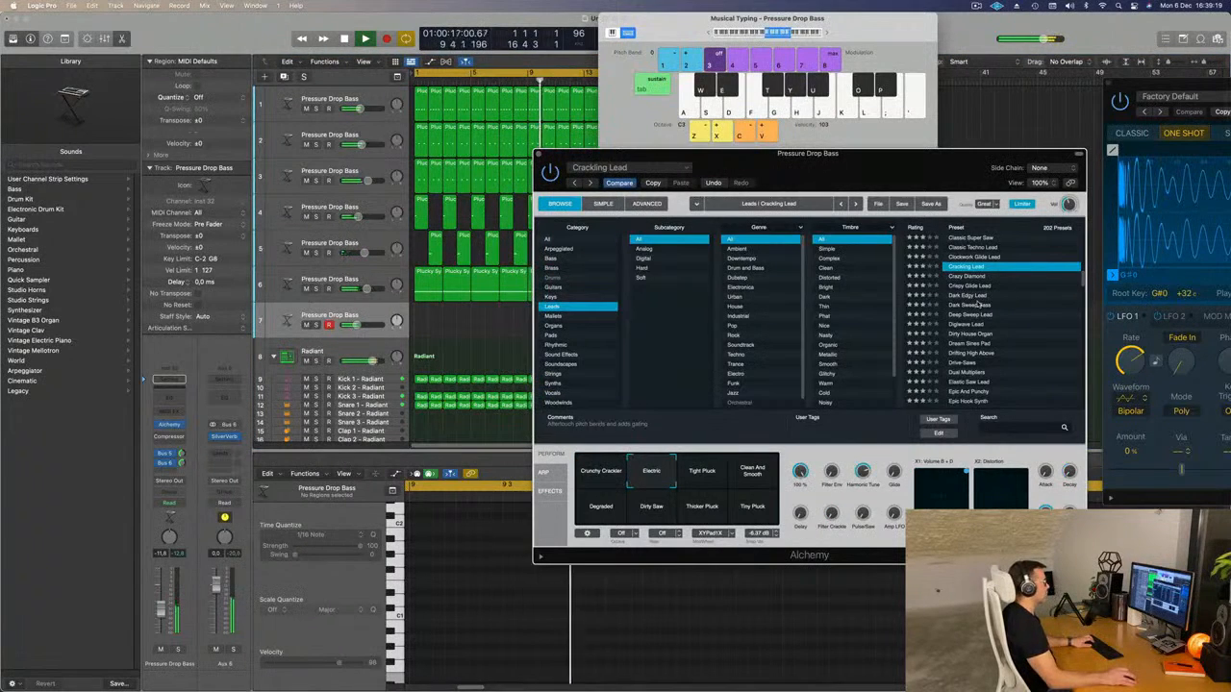
Audition the Dark Sweep Bass and Digiwave Lead presets by playing notes over the running loop.
left_click(978, 304)
key("g")
key("h")
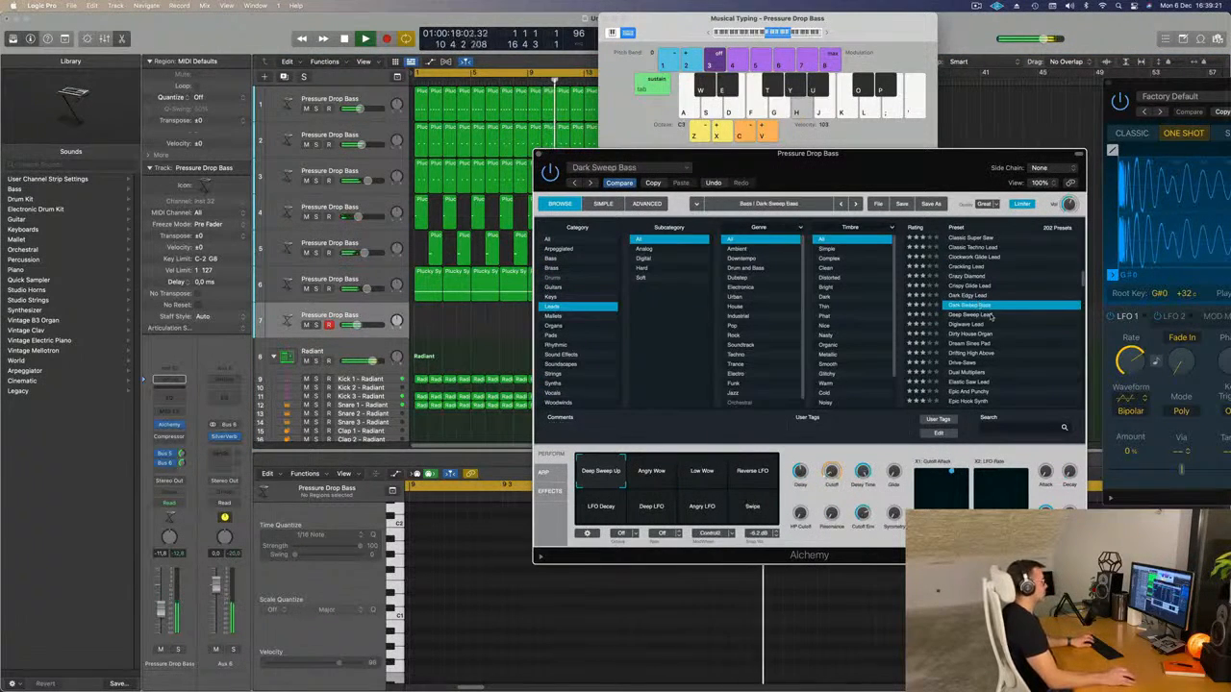
key("j")
left_click(966, 325)
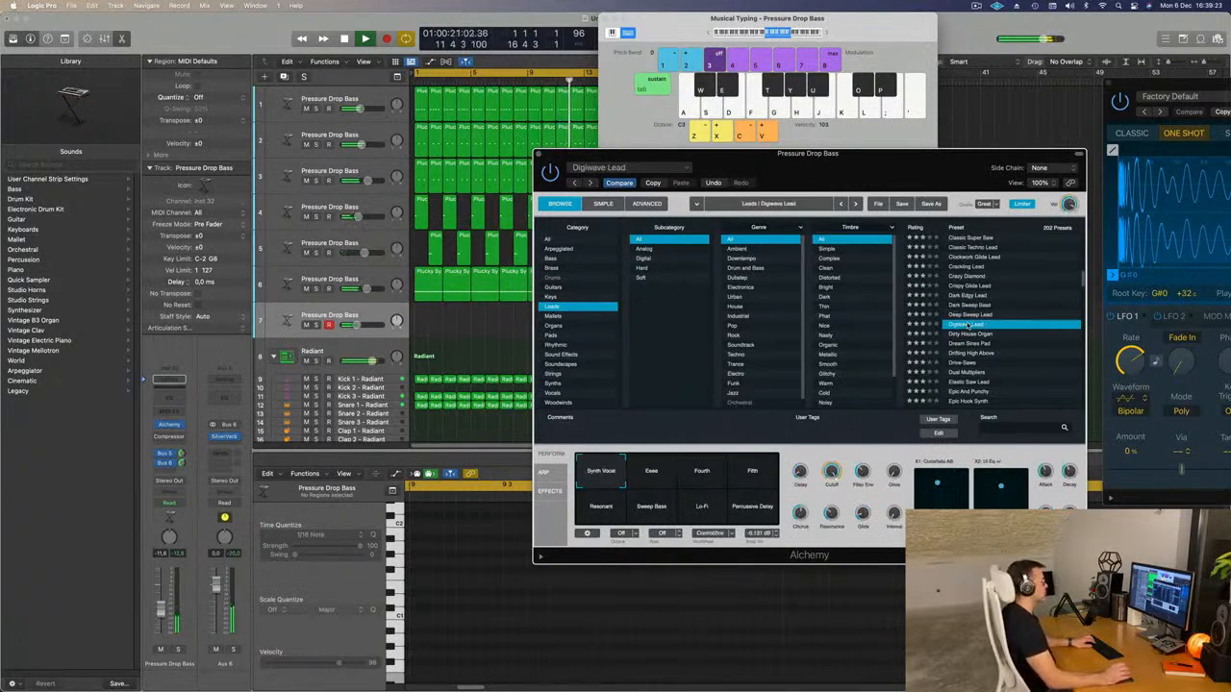
key("k")
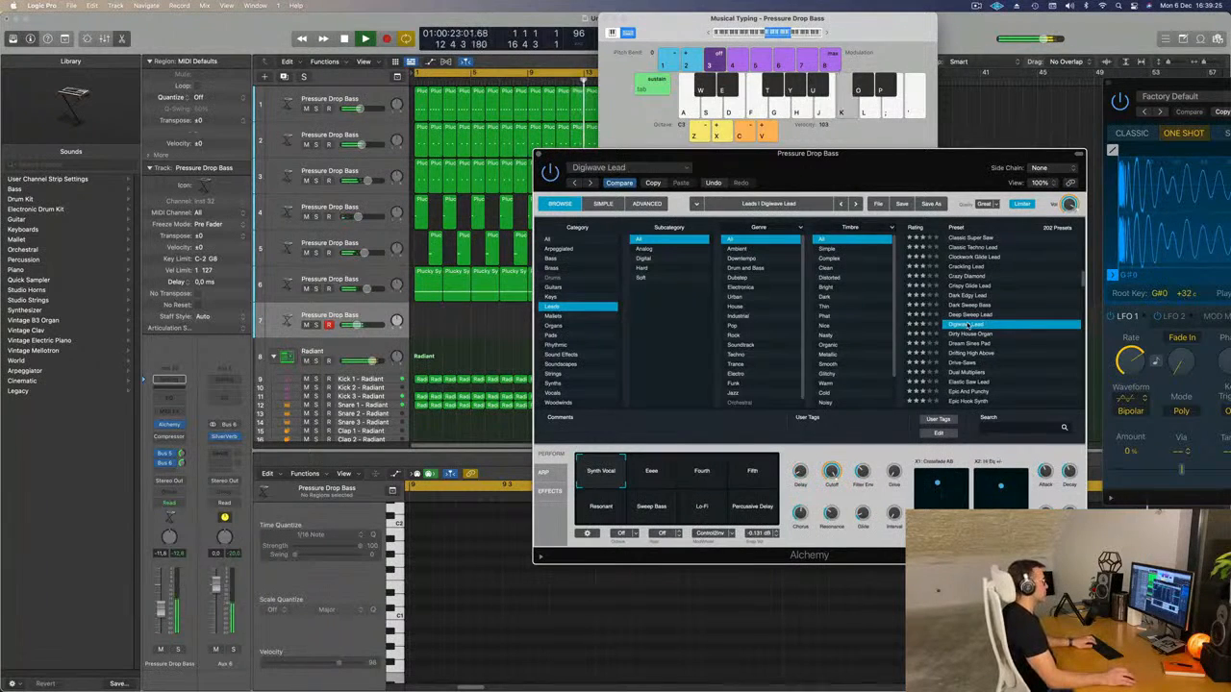
key("d")
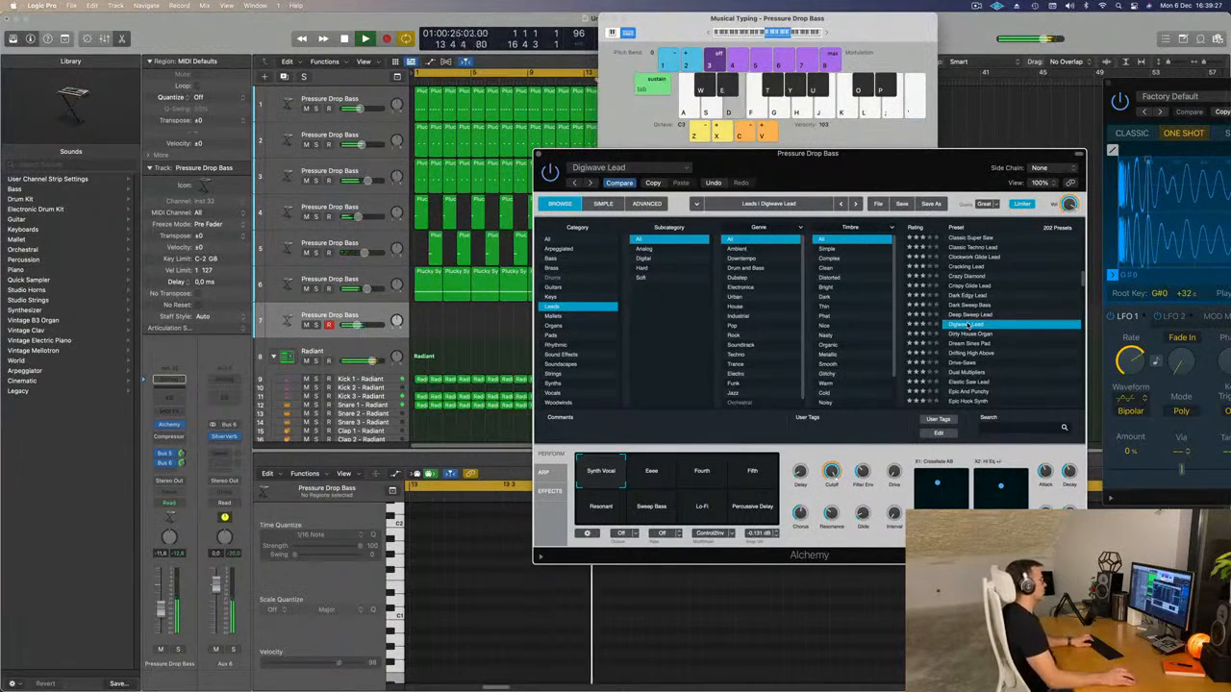
key("f")
key("d")
key("f")
key("d")
key("f")
key("g")
Audition Digiwave Lead's Ease, Fourth, Fifth, Percussive Delay, Lo-Fi and Resonant snapshots over the loop.
left_click(652, 478)
key("f")
left_click(702, 478)
key("d")
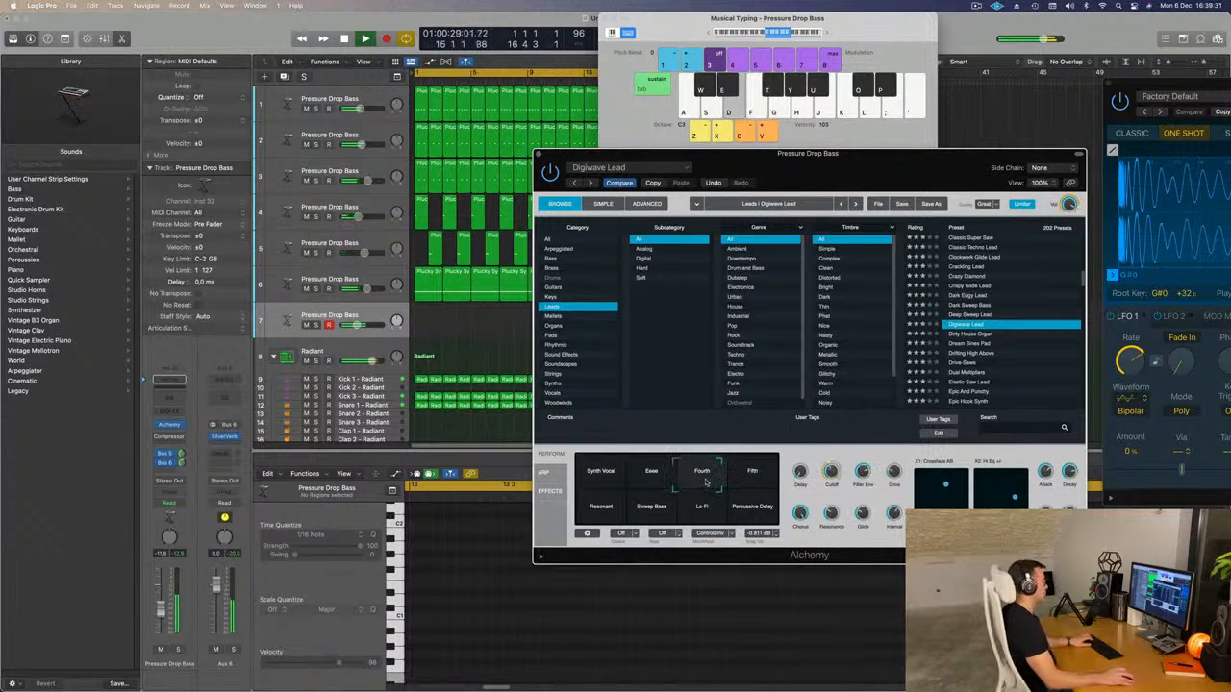
left_click(760, 476)
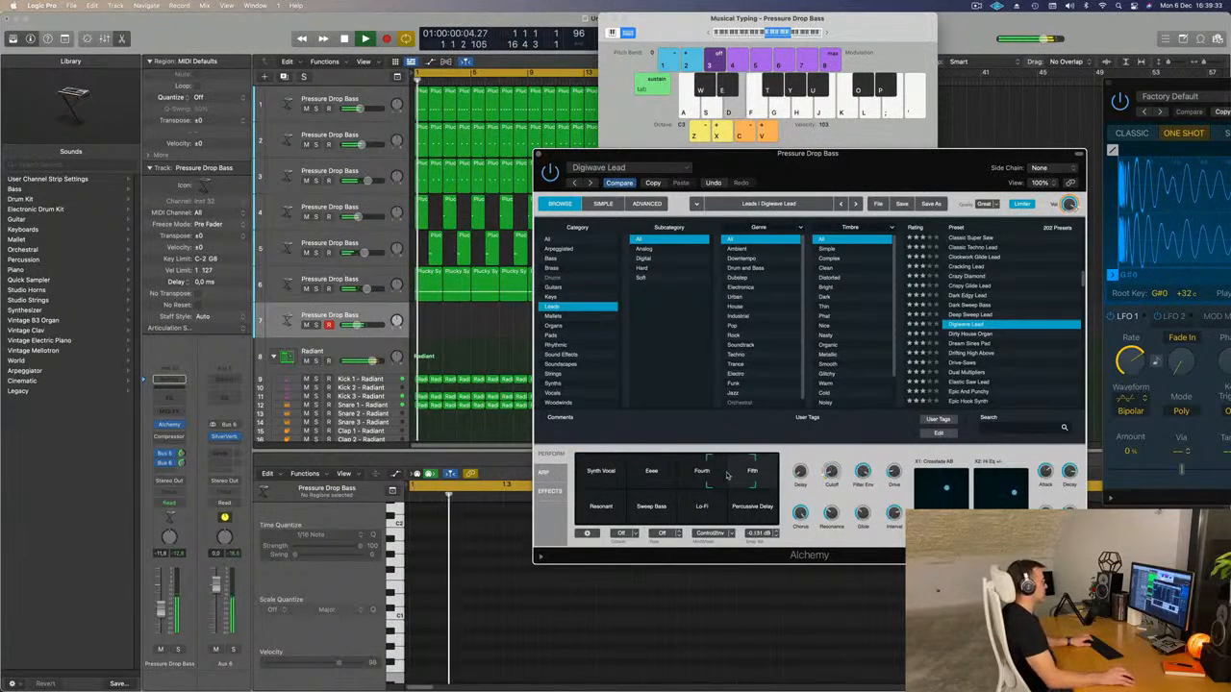
left_click(773, 515)
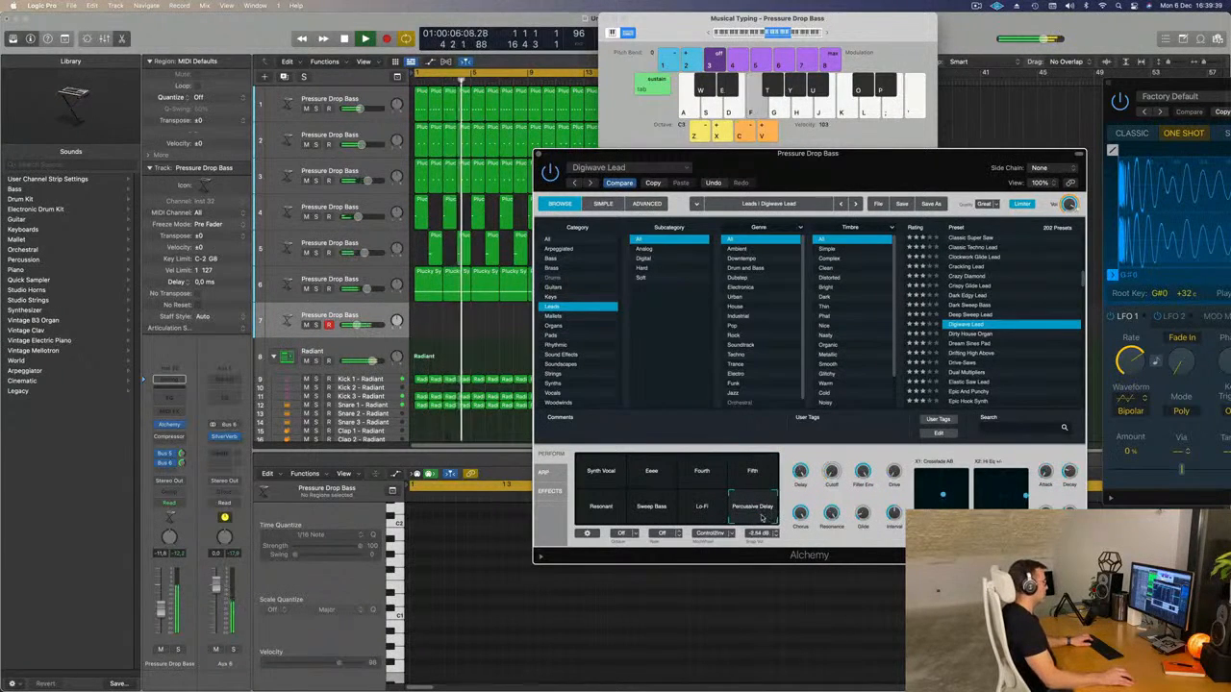
left_click(708, 519)
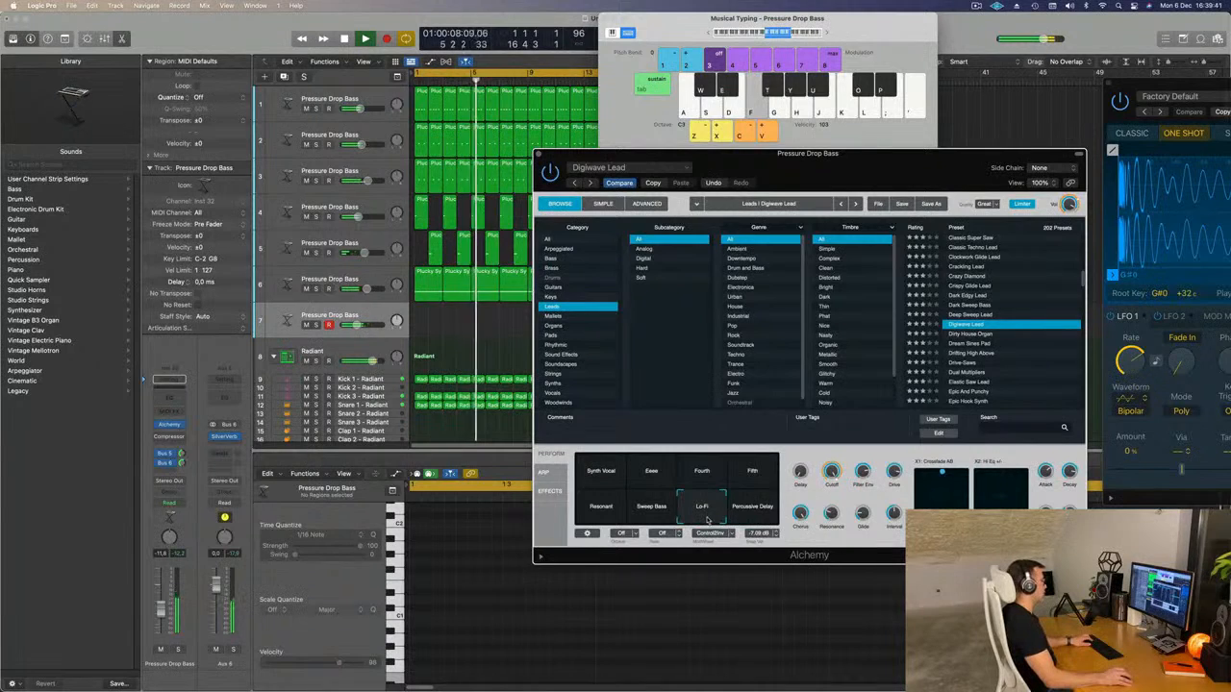
left_click(601, 507)
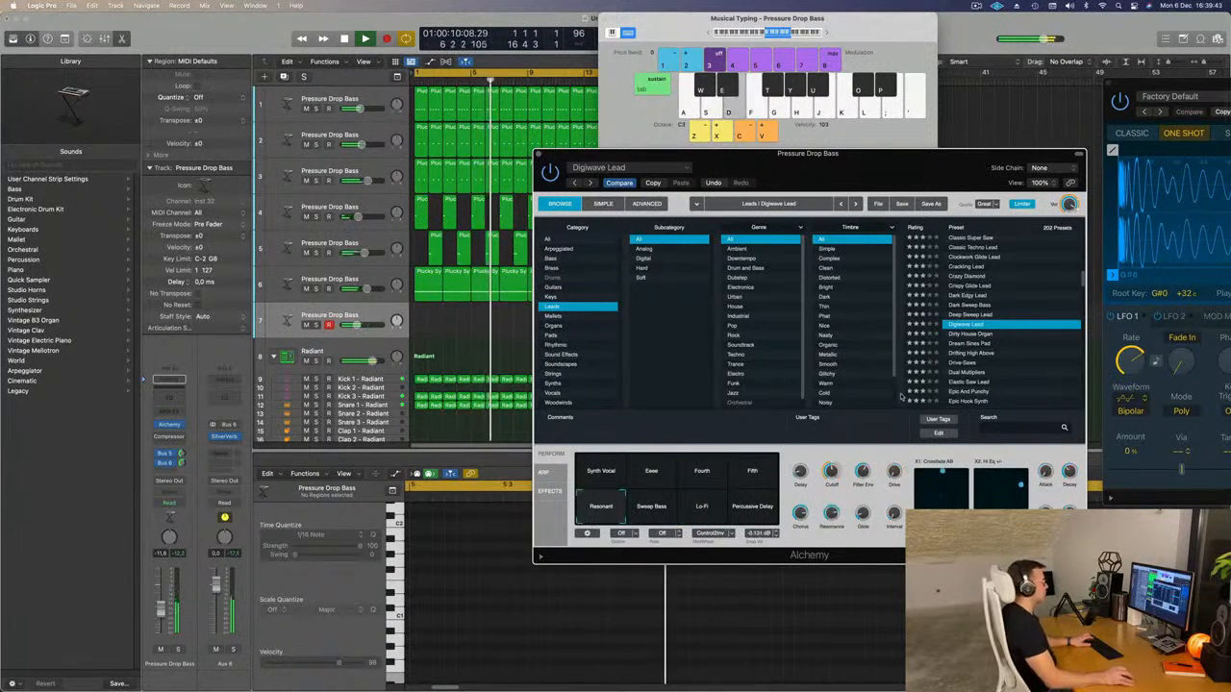
Audition the Dream Sines Pad, Dual Multipliers, Elastic Saw Lead and Epic Hook Synth presets over the loop.
left_click(967, 345)
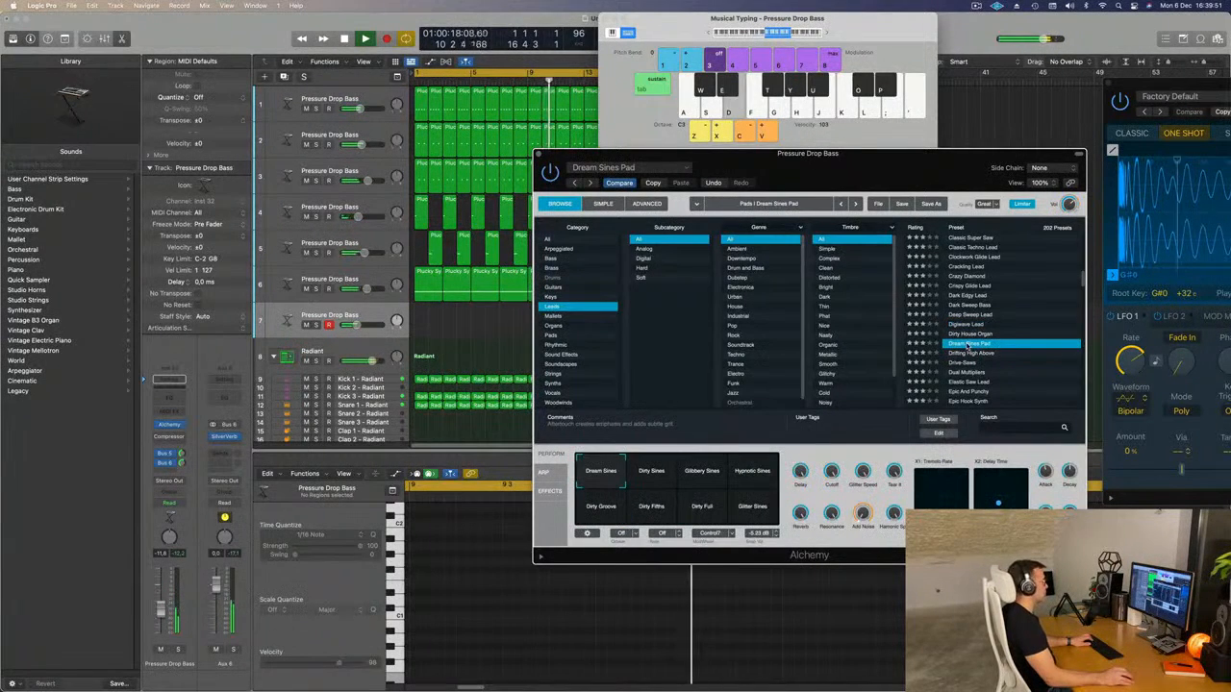
scroll(974, 349, "down", 3)
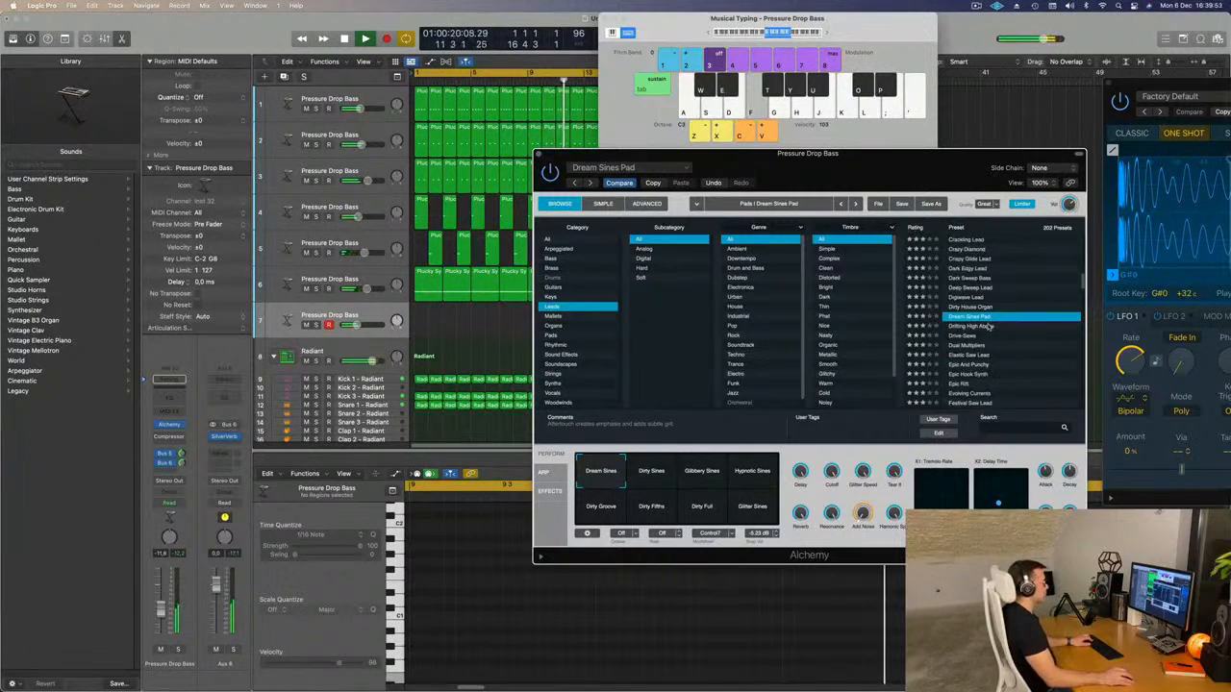
left_click(964, 344)
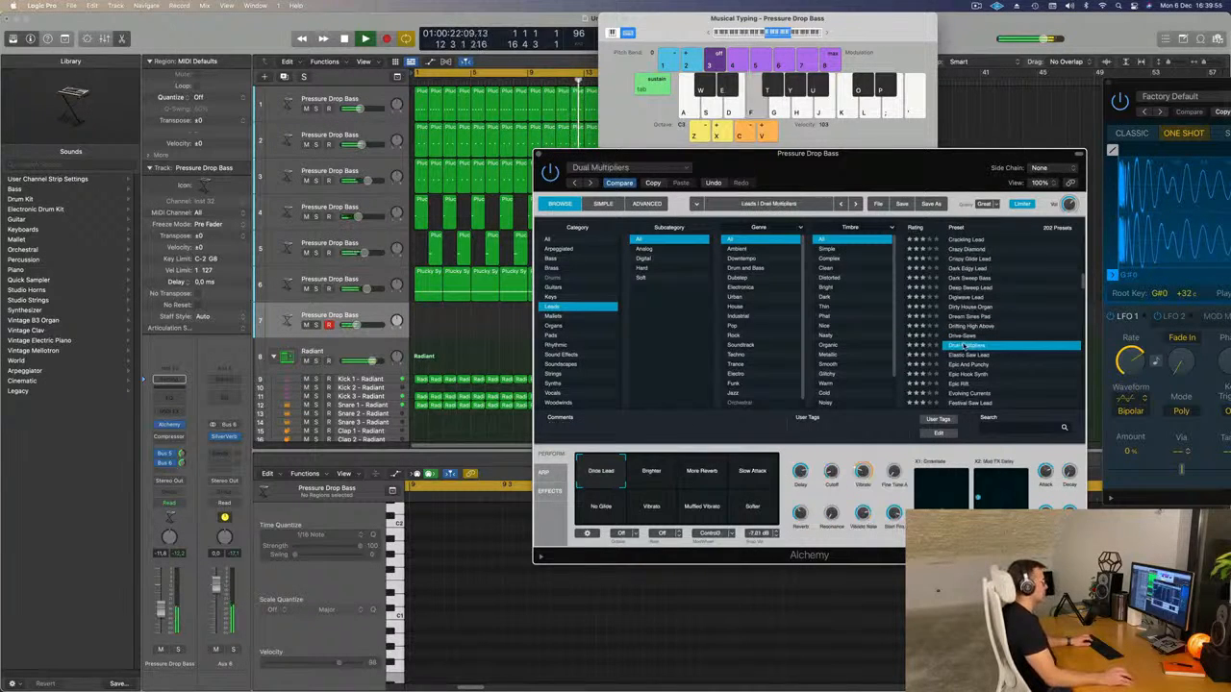
scroll(987, 344, "down", 3)
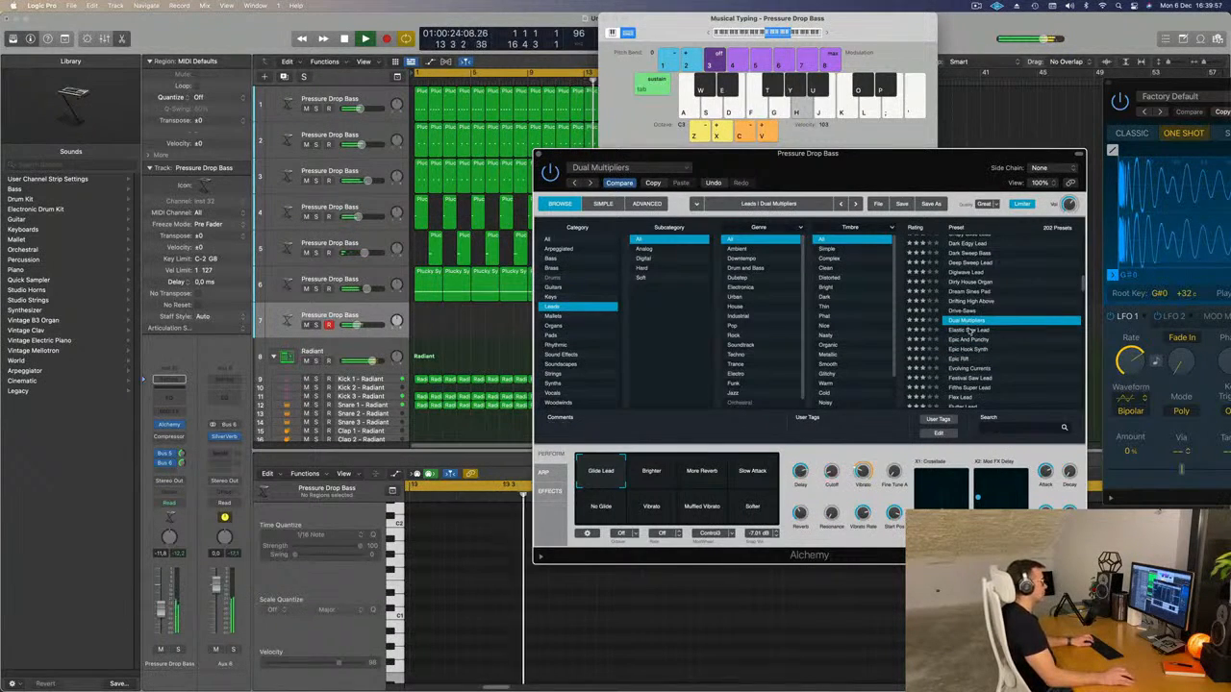
left_click(969, 329)
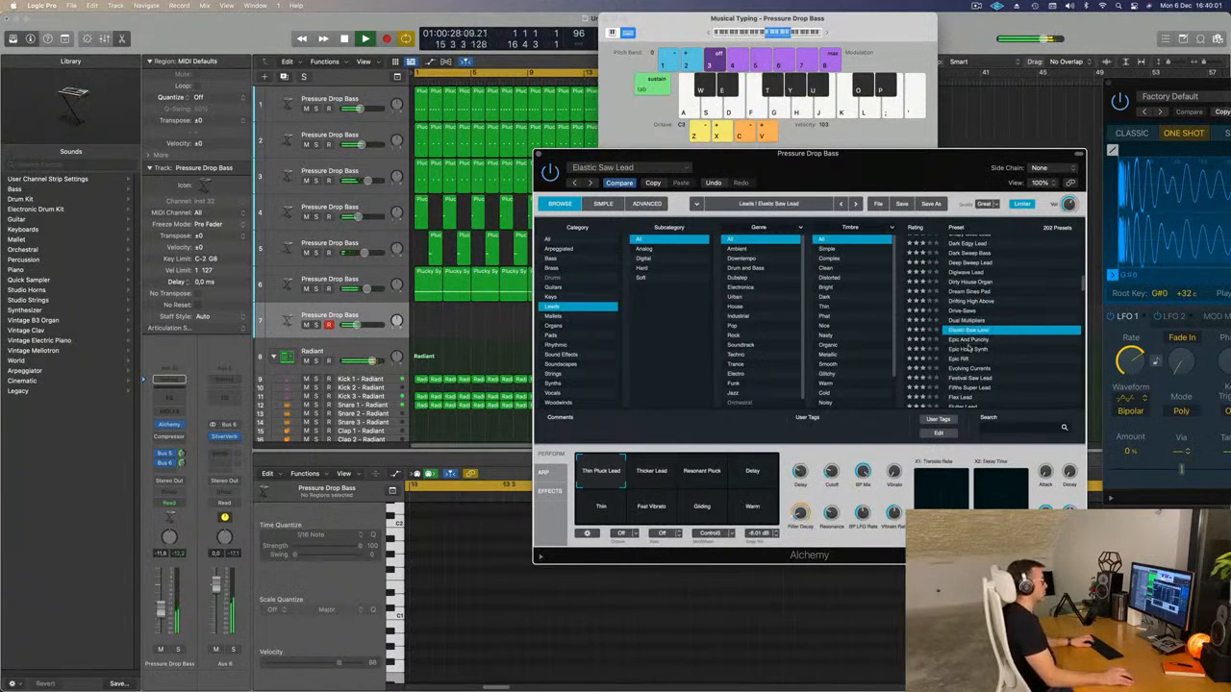
left_click(969, 348)
scroll(969, 348, "down", 2)
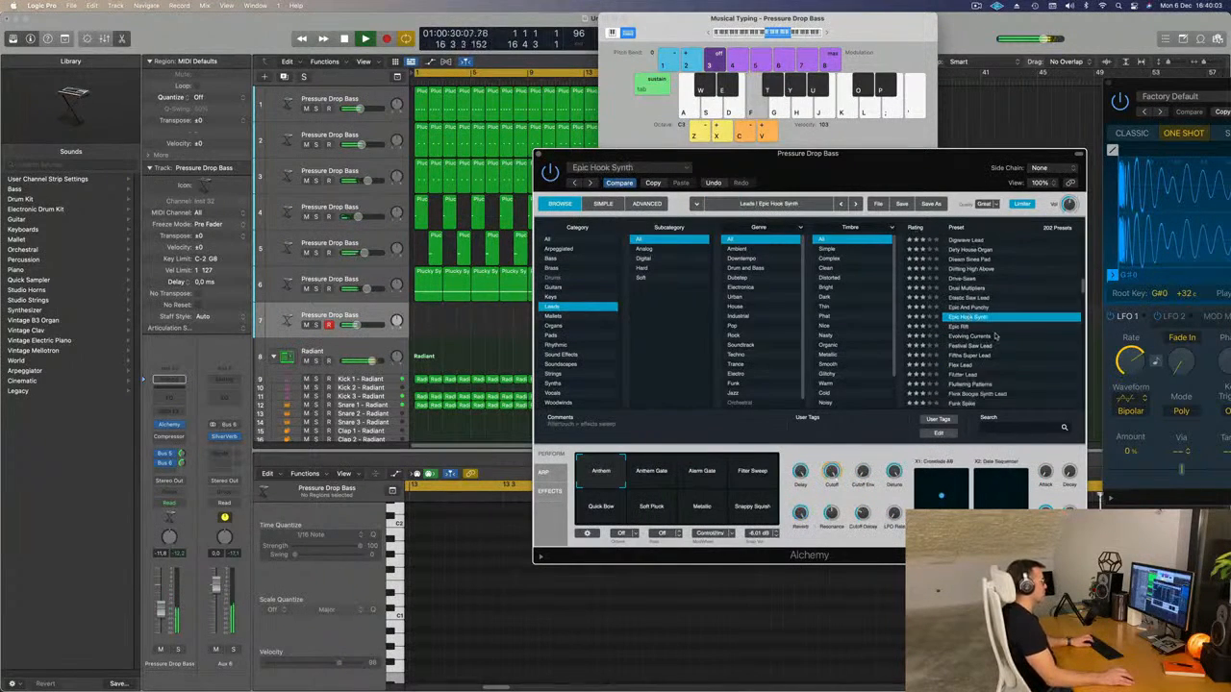
Audition the Epic Rift, Fifths Super Lead and Flutter Lead presets over the loop.
left_click(962, 317)
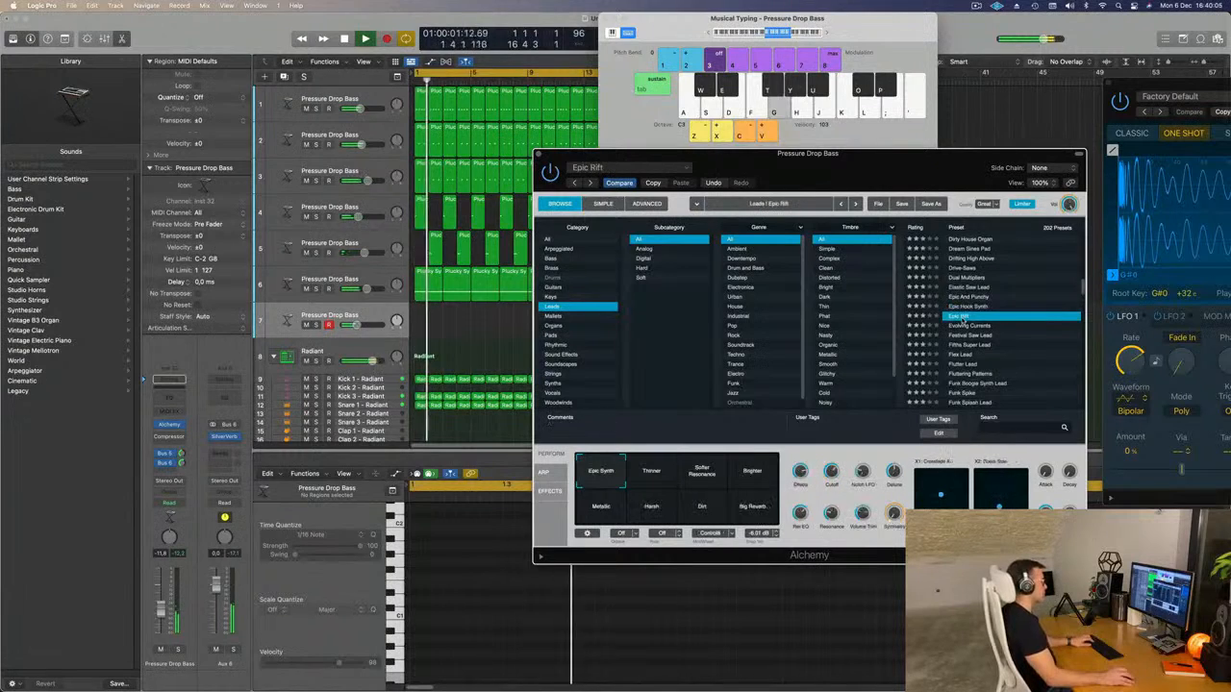
scroll(973, 320, "down", 2)
left_click(983, 320)
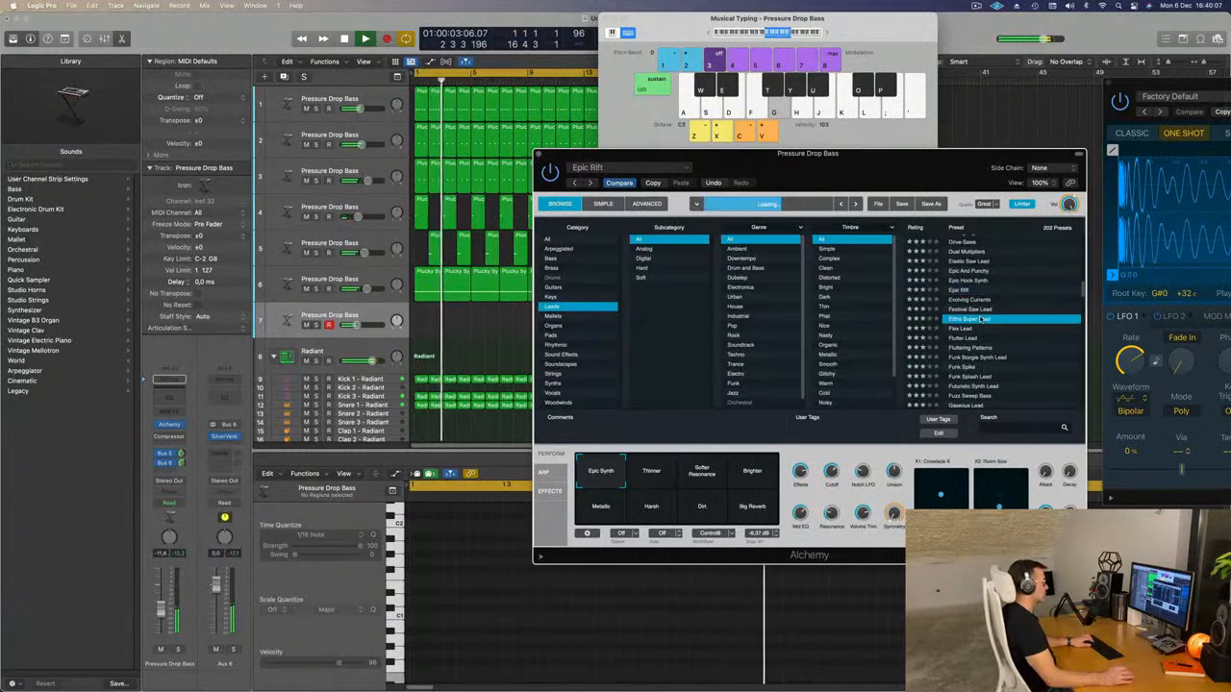
scroll(986, 318, "down", 2)
scroll(984, 319, "down", 1)
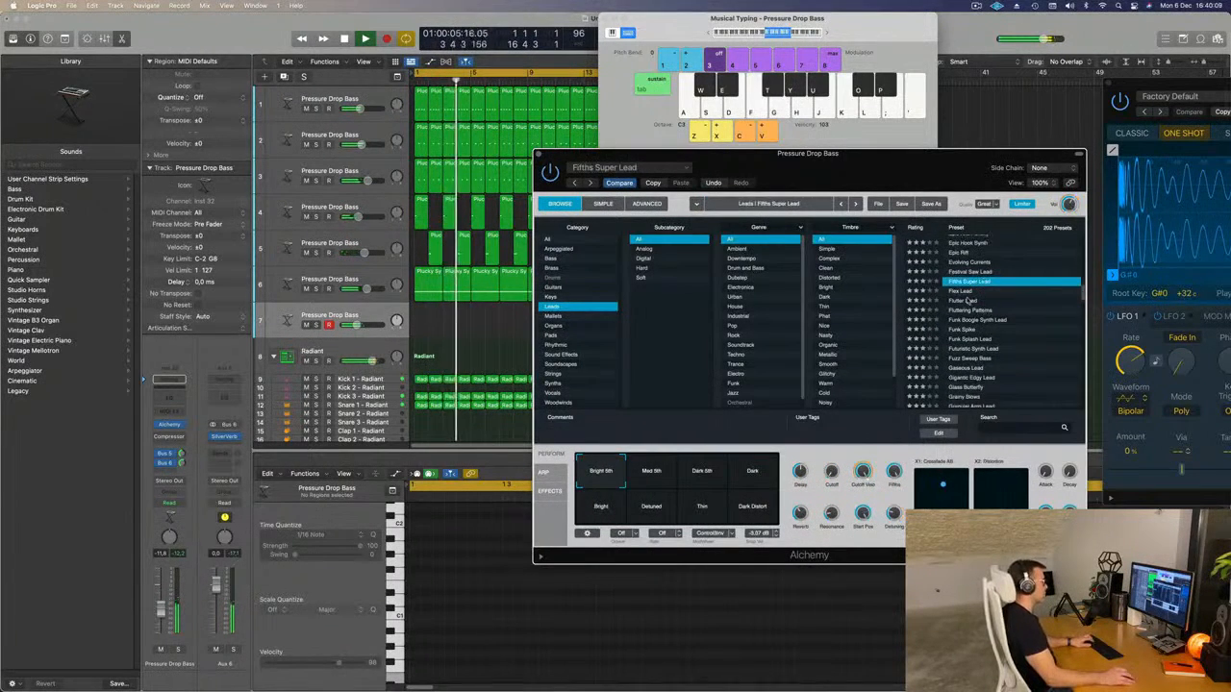
left_click(964, 301)
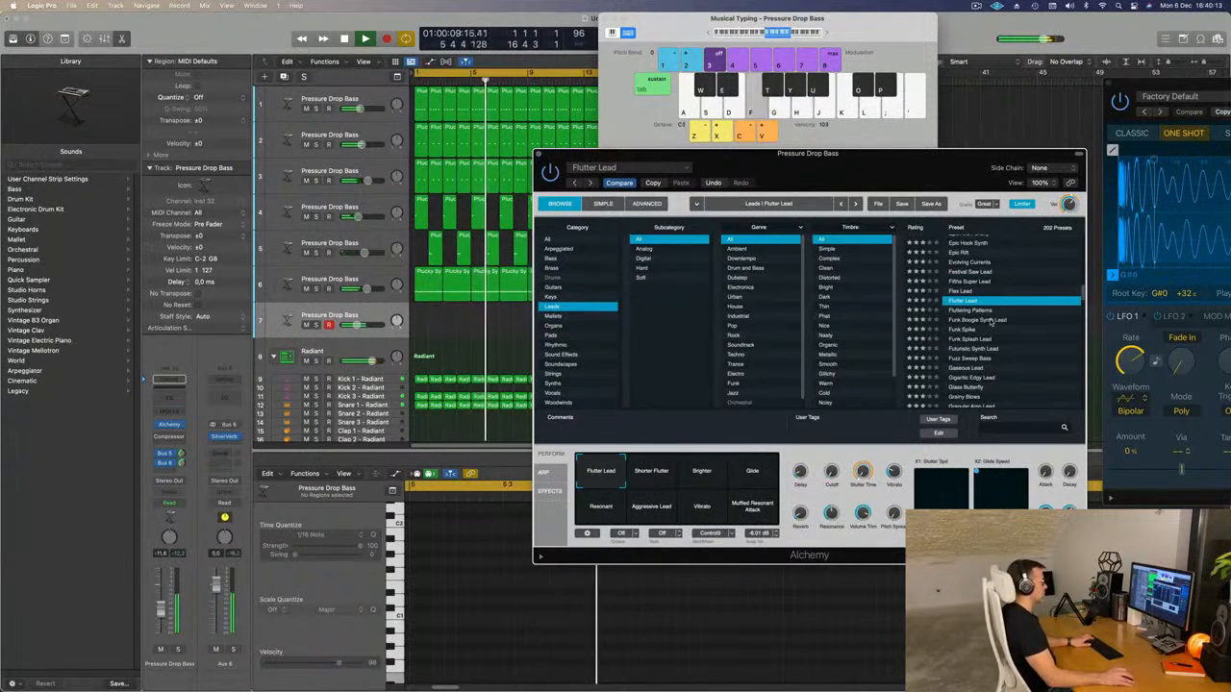
Load the Funk Boogie Synth Lead preset and audition its Highpass, Dark Waves, Pulsing and Filter LFO 1 snapshots.
left_click(990, 320)
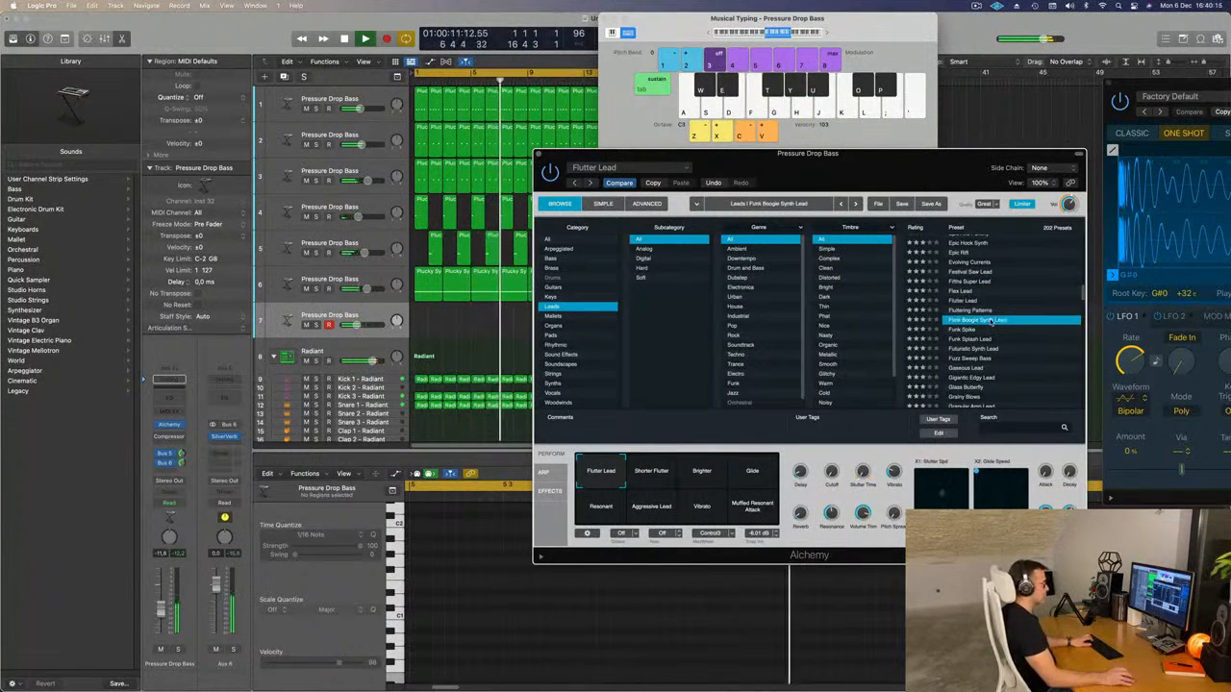
left_click(654, 473)
left_click(692, 476)
left_click(752, 472)
left_click(607, 509)
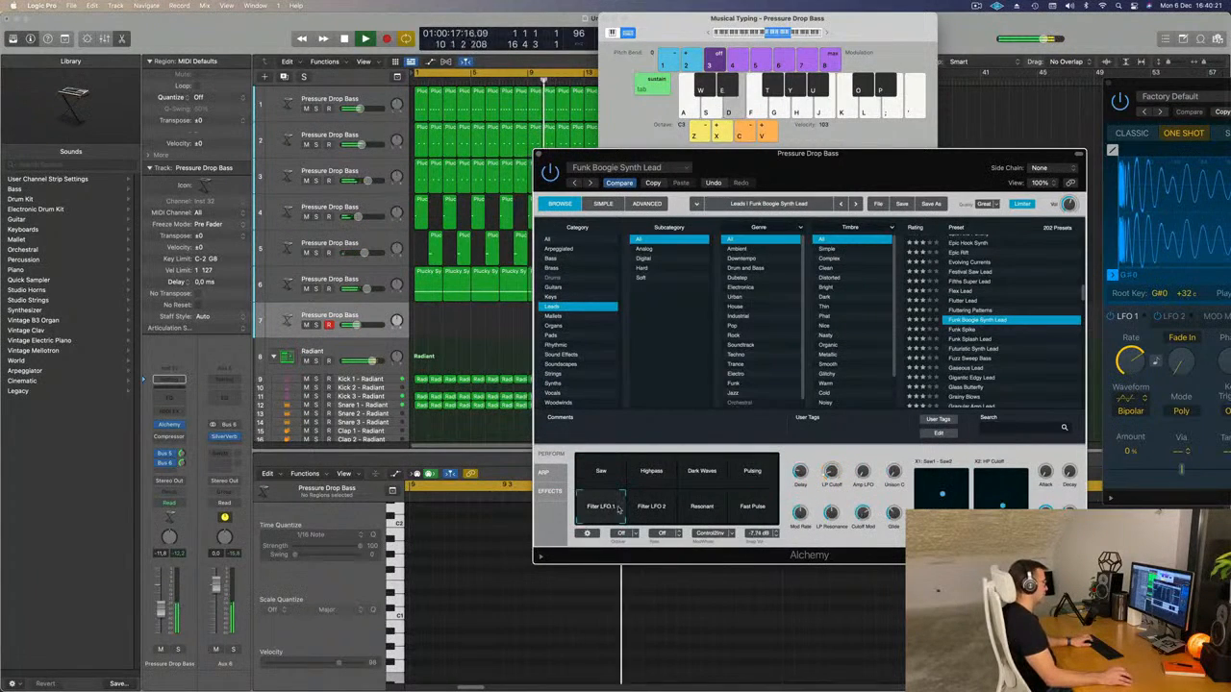
Compare the Filter LFO 1 and Resonant snapshots, settle on Resonant, and lower the seventh track's volume to -17.2 dB.
left_click(714, 510)
left_click(601, 509)
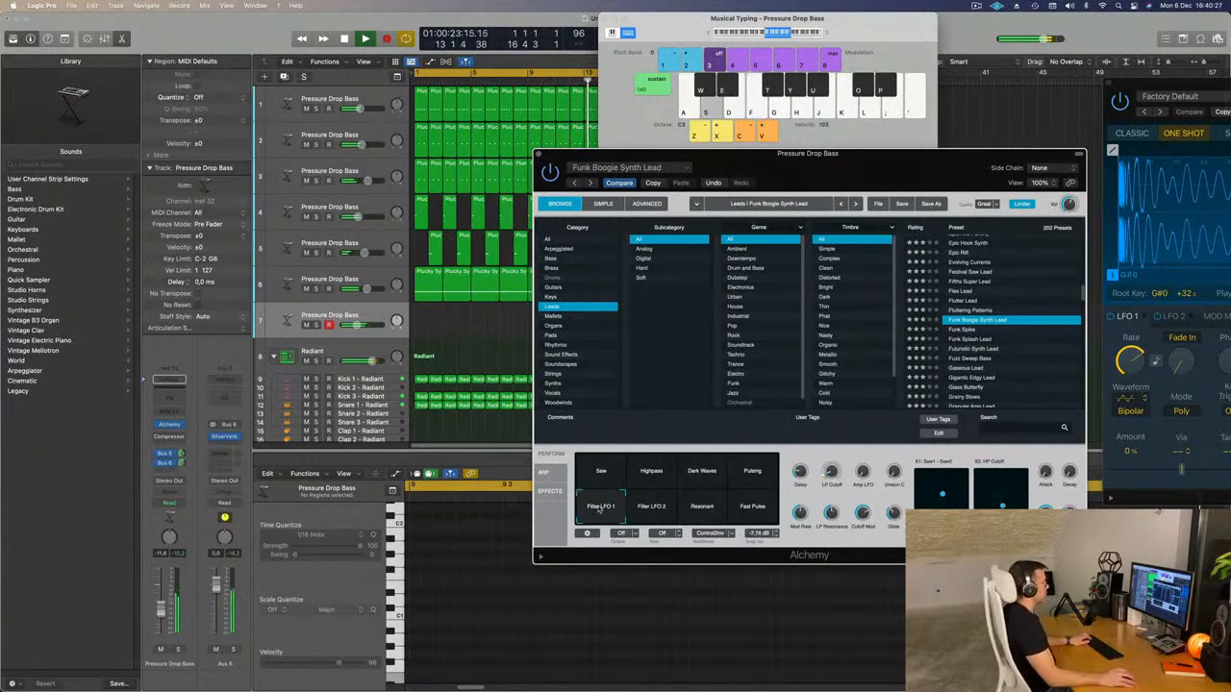
left_click(706, 513)
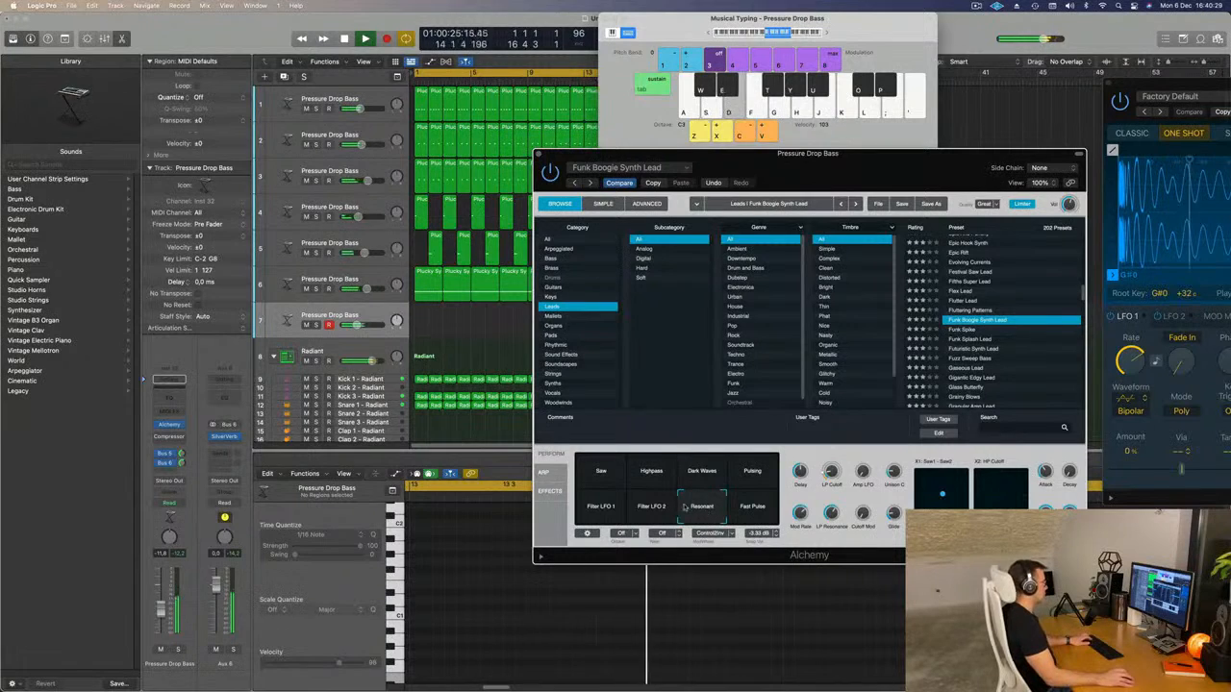
left_click(620, 510)
left_click(700, 512)
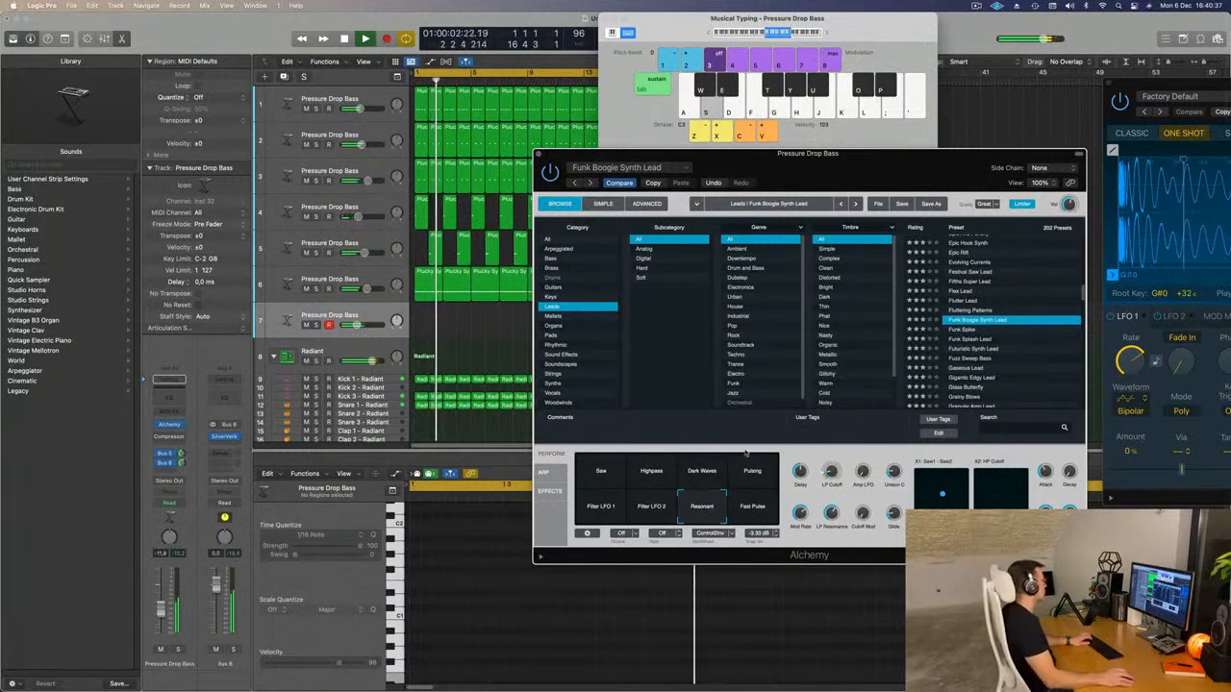
left_click_drag(158, 611, 160, 622)
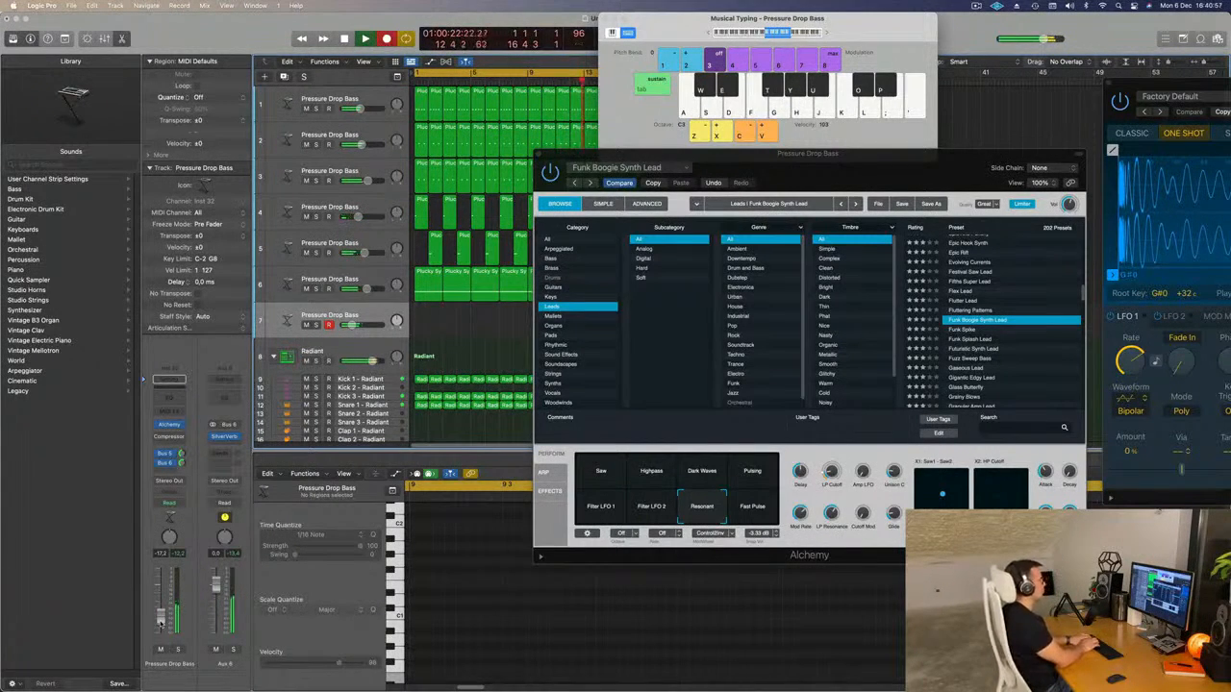
Record the descending four-note lead phrase E, C, B, F repeatedly over the loop on the seventh track.
key("k")
key("j")
key("f")
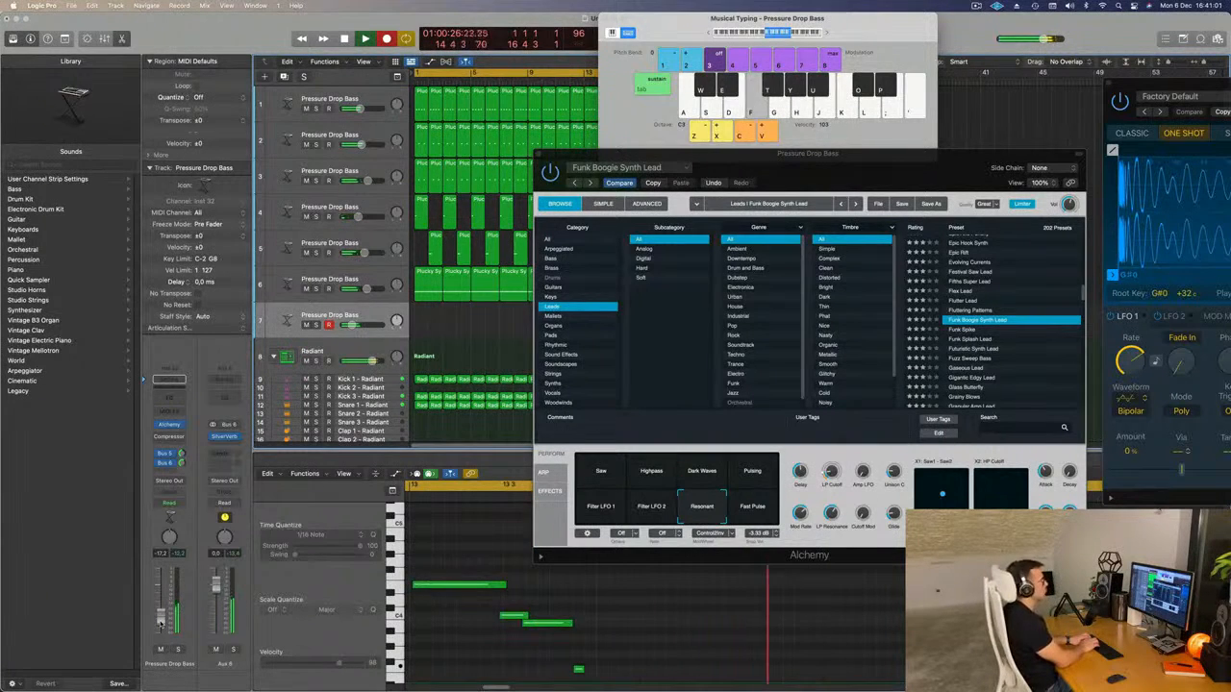
key("k")
key("j")
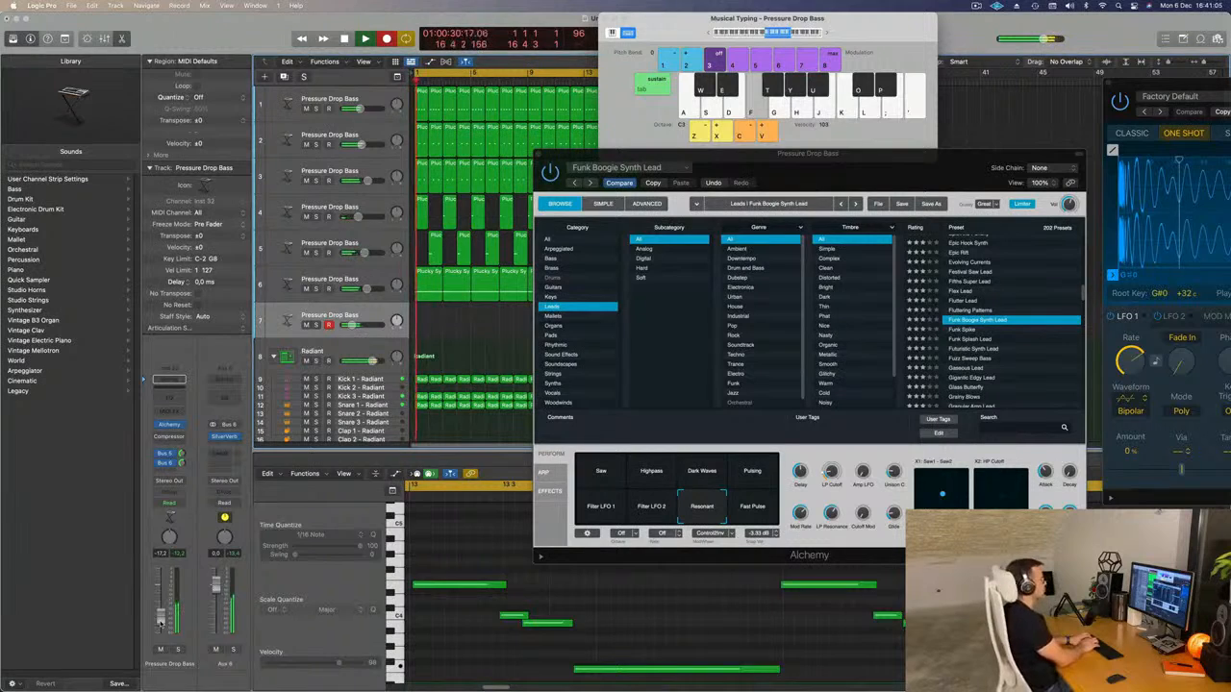
key("k")
key("j")
key("f")
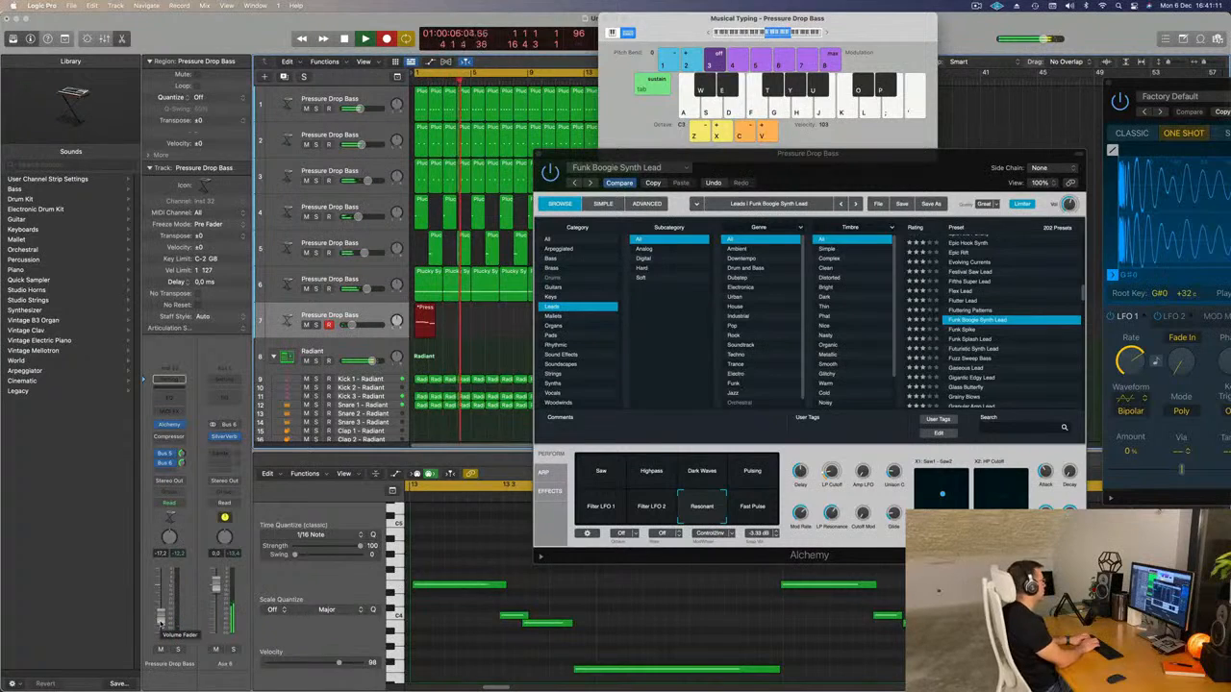
key("semicolon")
key("k")
key("j")
key("f")
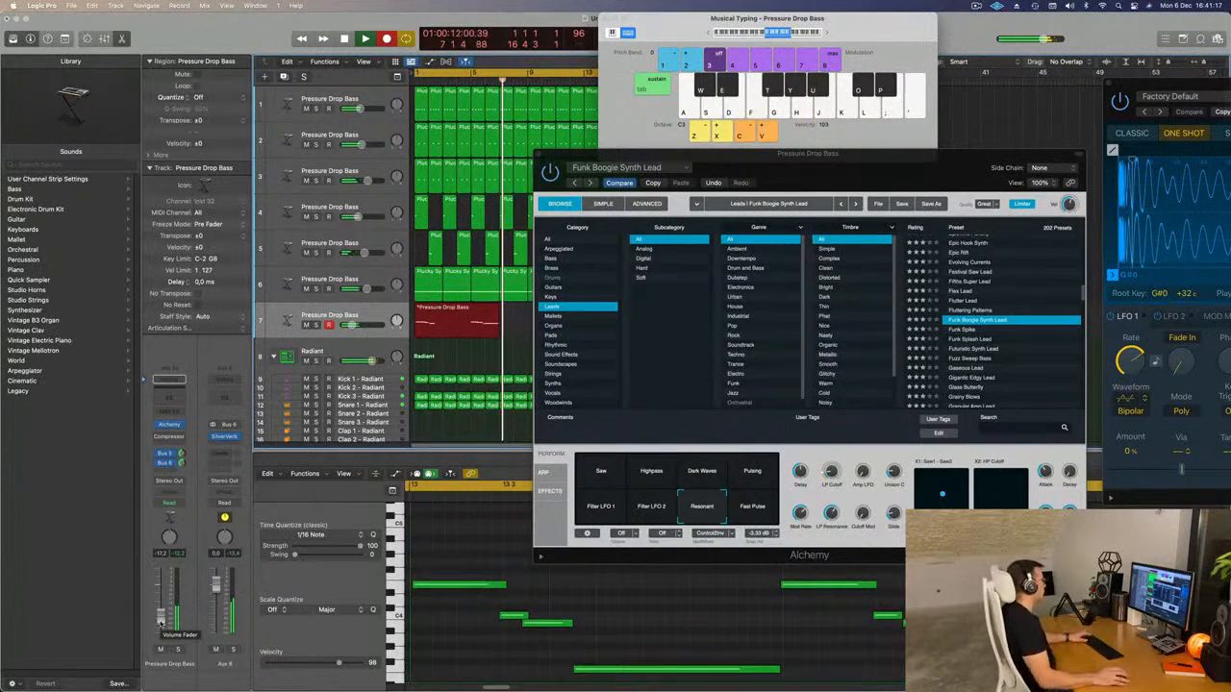
key("space")
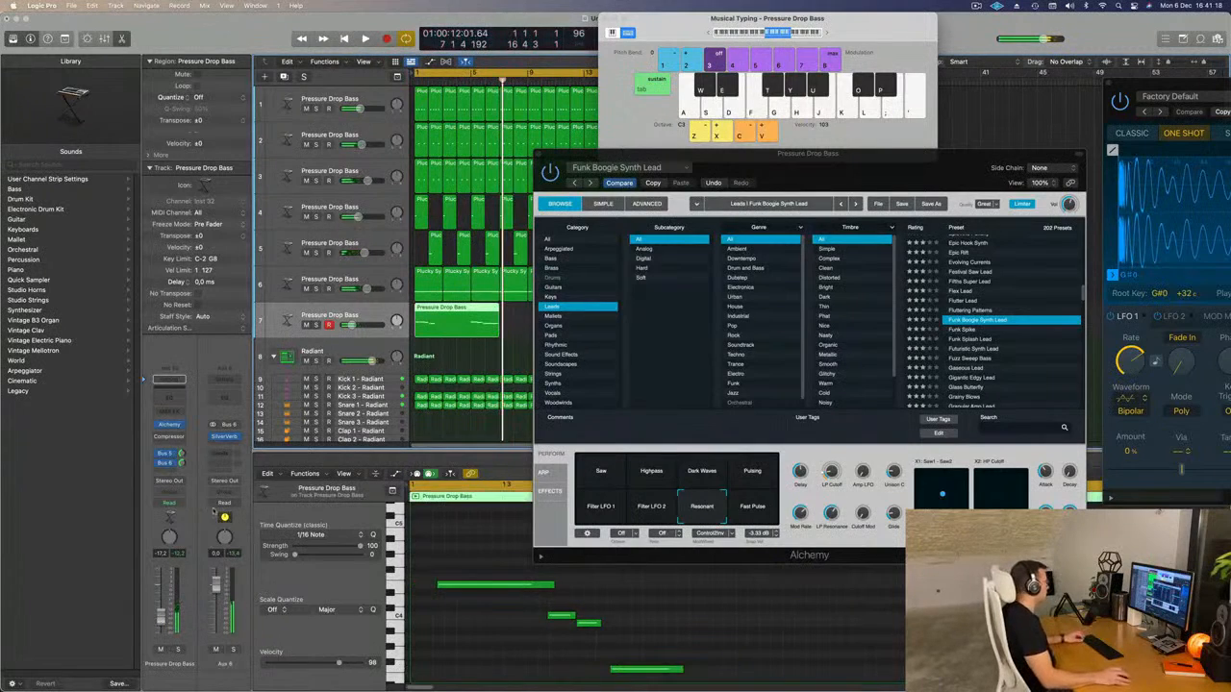
Cut the recorded region at the start of the seventh track down to one two-bar phrase and move it to bar 1.
double_click(468, 317)
left_click(465, 312)
key("Delete")
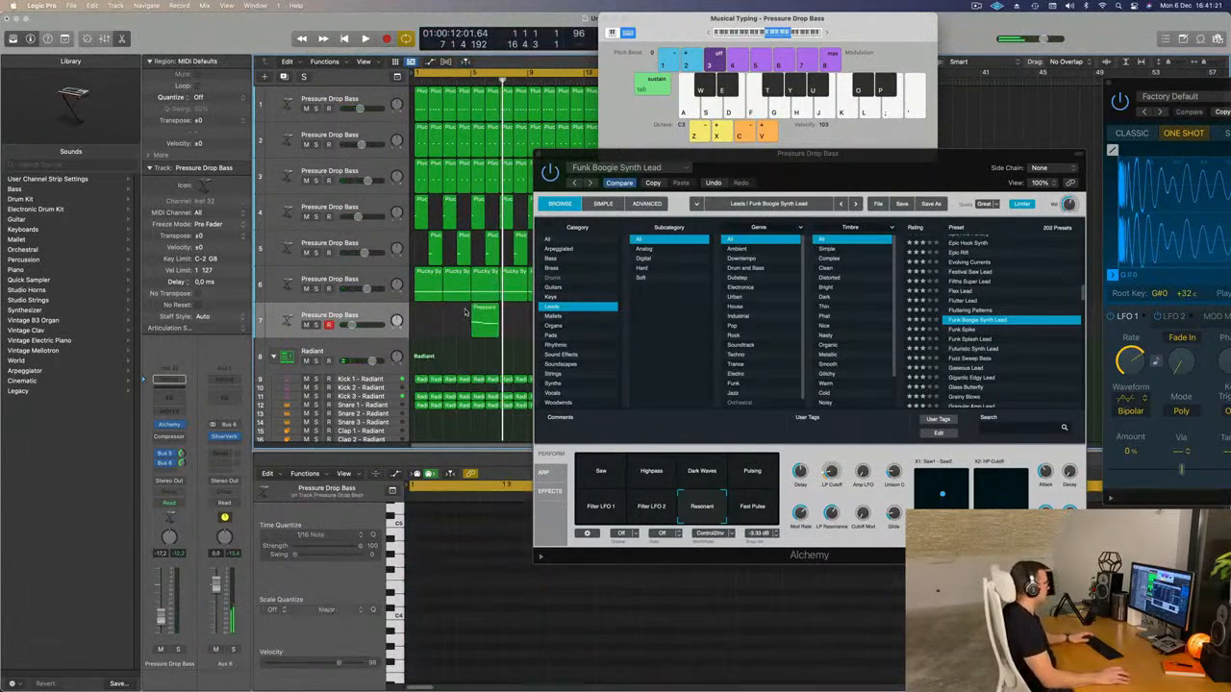
left_click_drag(483, 307, 429, 310)
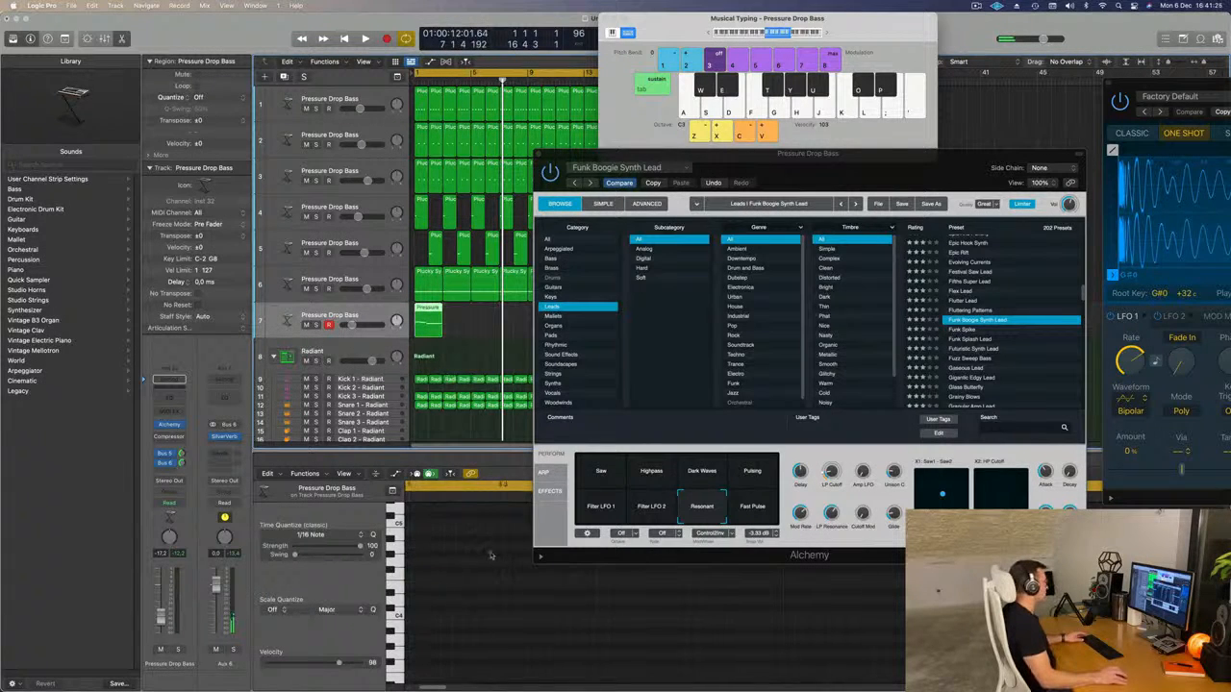
Quantize all four notes of the two-bar lead phrase to 1/16 notes and play it with the loop.
scroll(490, 555, "left", 6)
left_click(457, 660)
key("super+a")
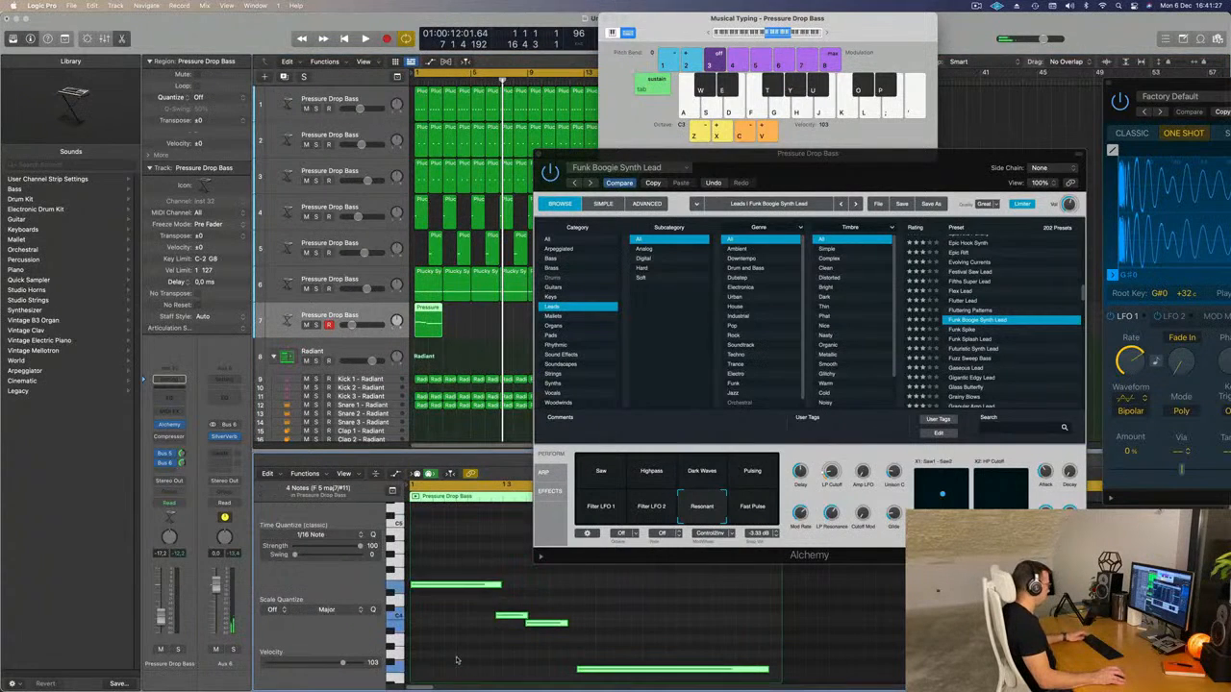
left_click(475, 623)
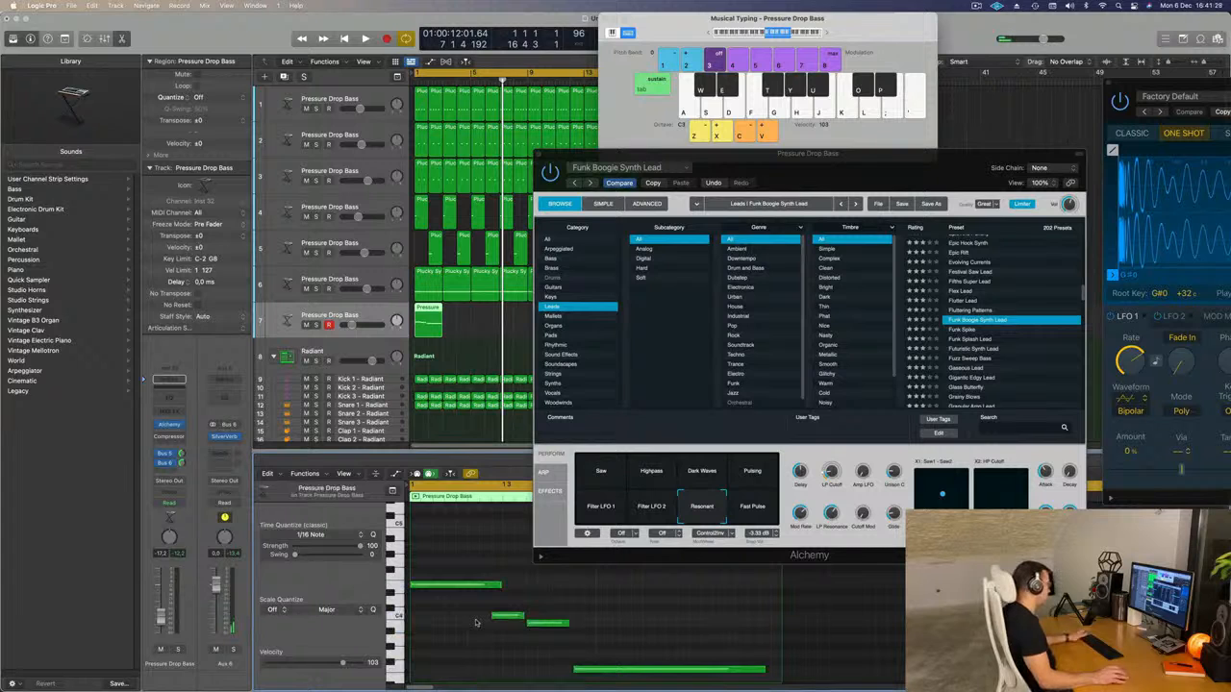
key("space")
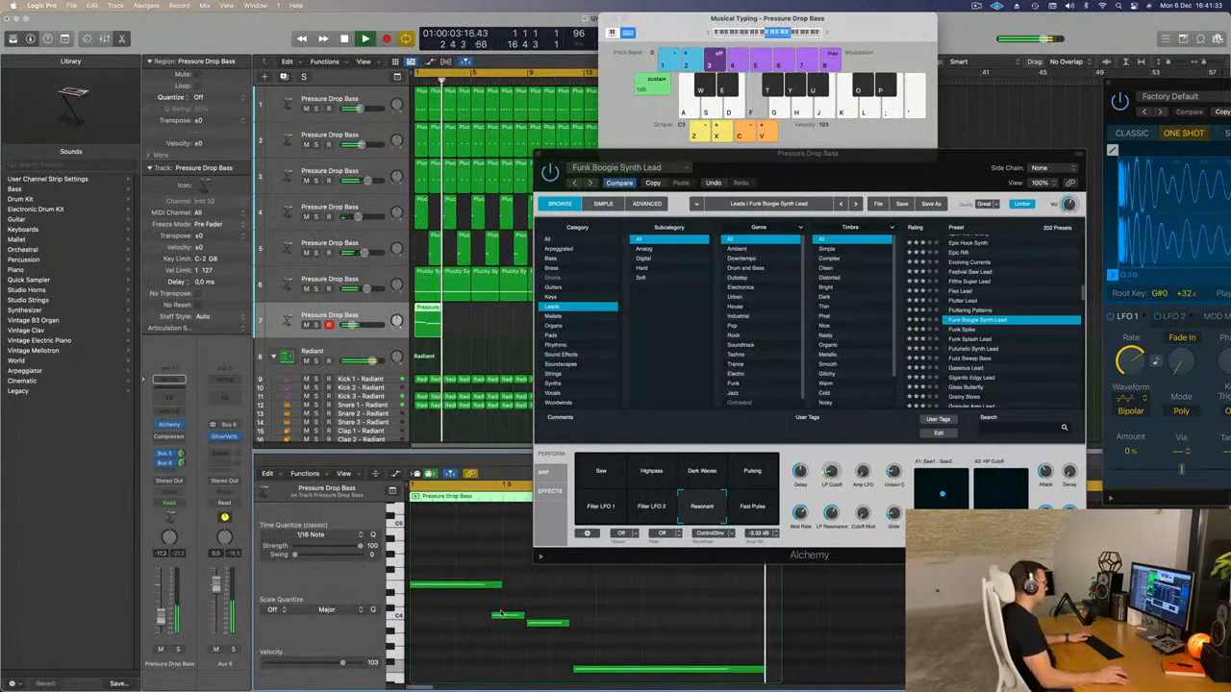
Delete the leftover recorded region over bars 13 to 16 on the seventh track.
left_click_drag(771, 157, 943, 130)
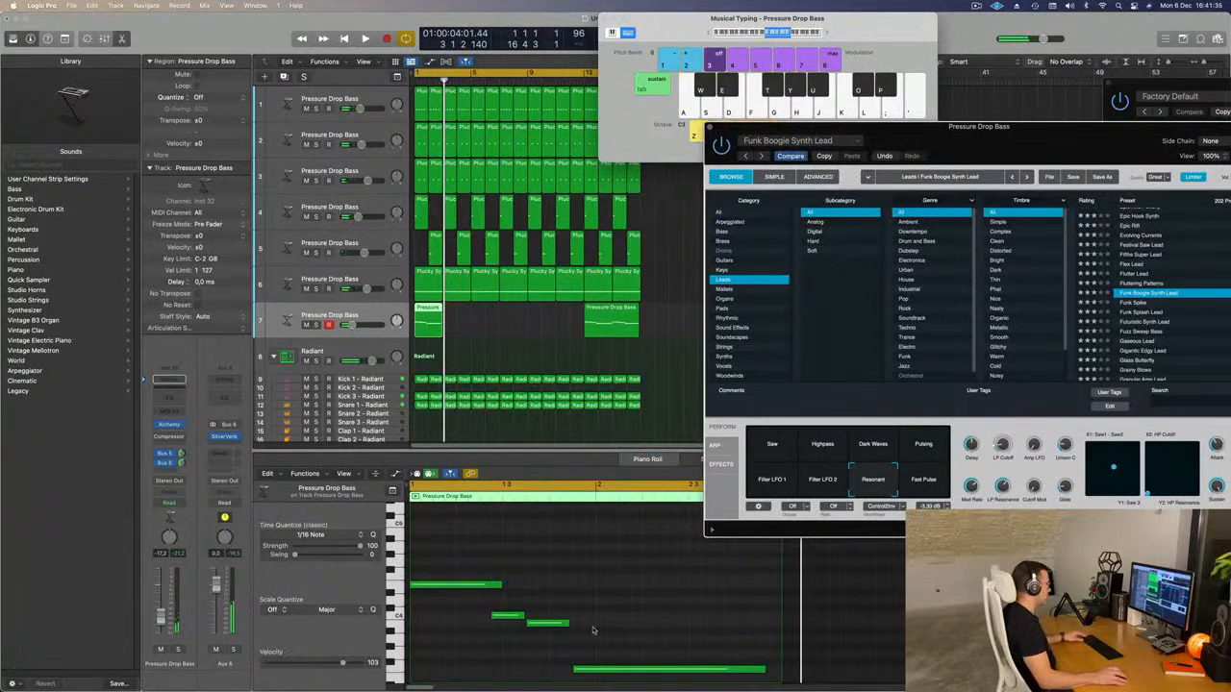
left_click(615, 322)
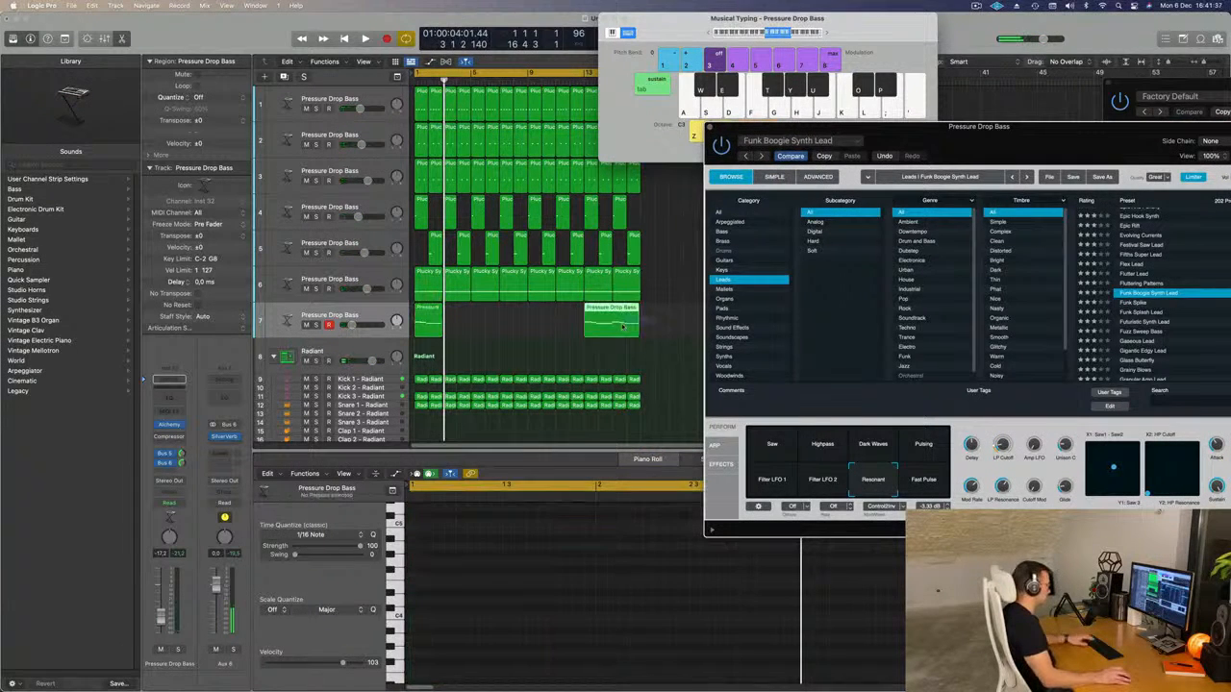
key("Delete")
Repeat the two-bar lead region on the seventh track until it fills the 16-bar arrangement.
left_click(430, 319)
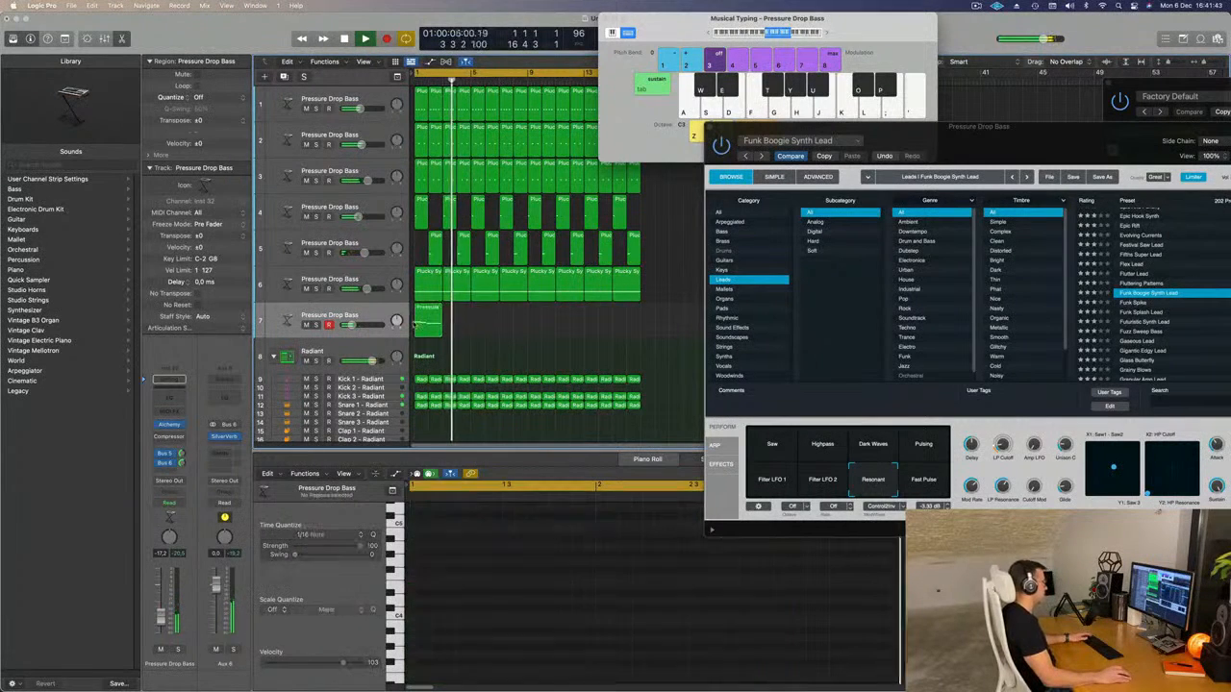
key("super+r")
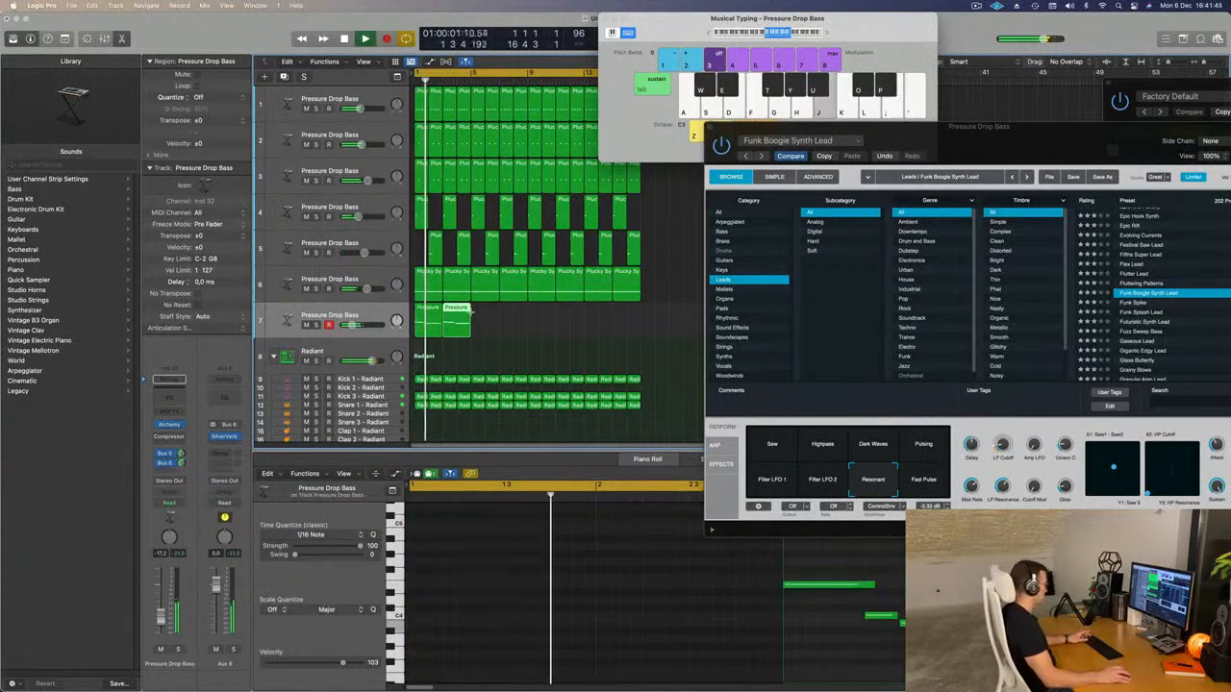
key("super+r")
key("super+r")
key("super+r")
key("super+r")
key("super+r")
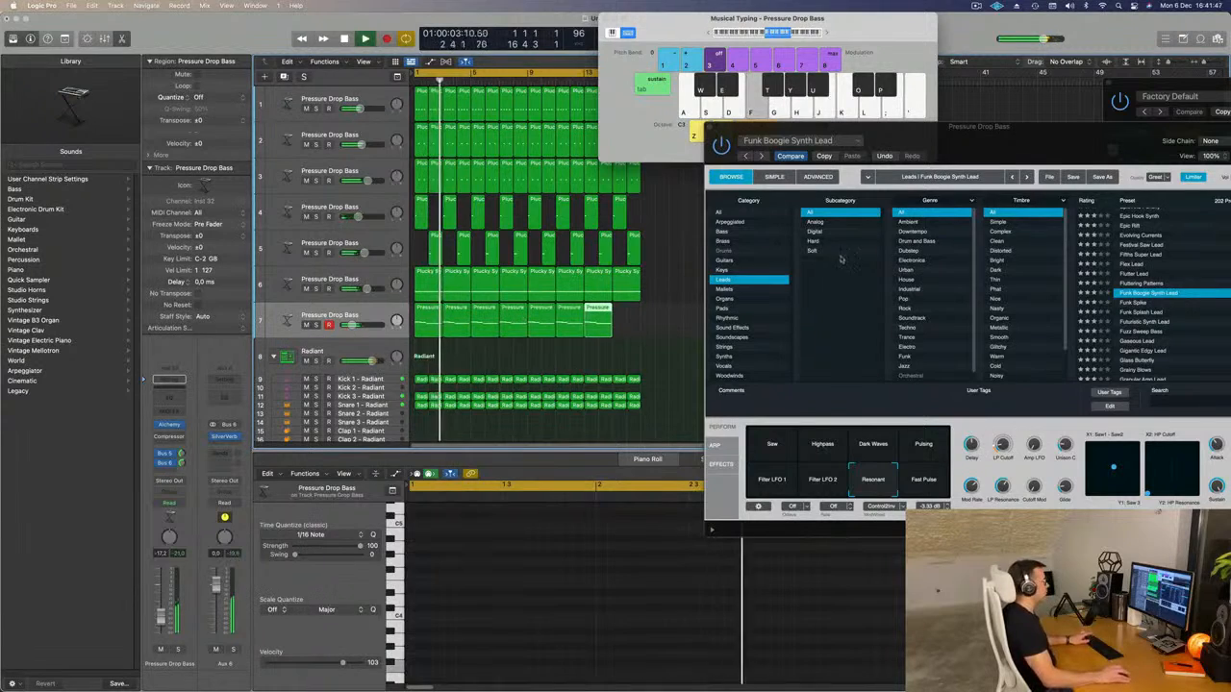
Audition the Filter LFO 1, Filter LFO 2 and Dark Waves snapshots of Funk Boogie Synth Lead against the recorded phrase.
left_click_drag(1080, 158, 854, 116)
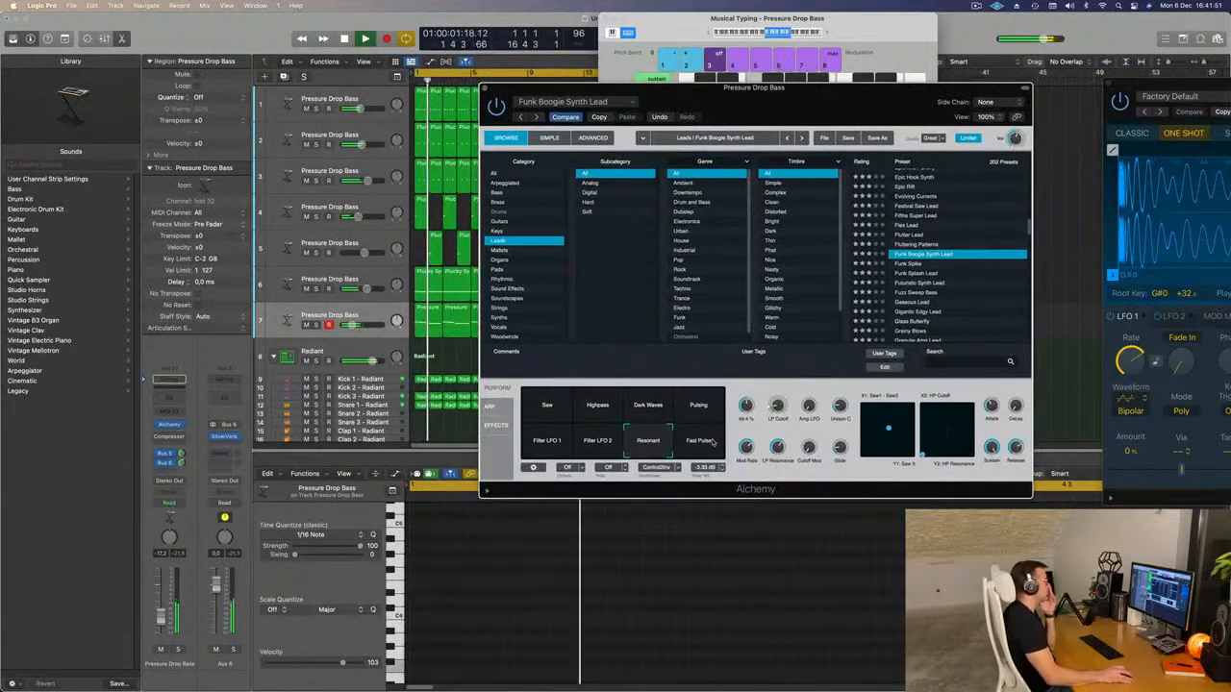
left_click(529, 441)
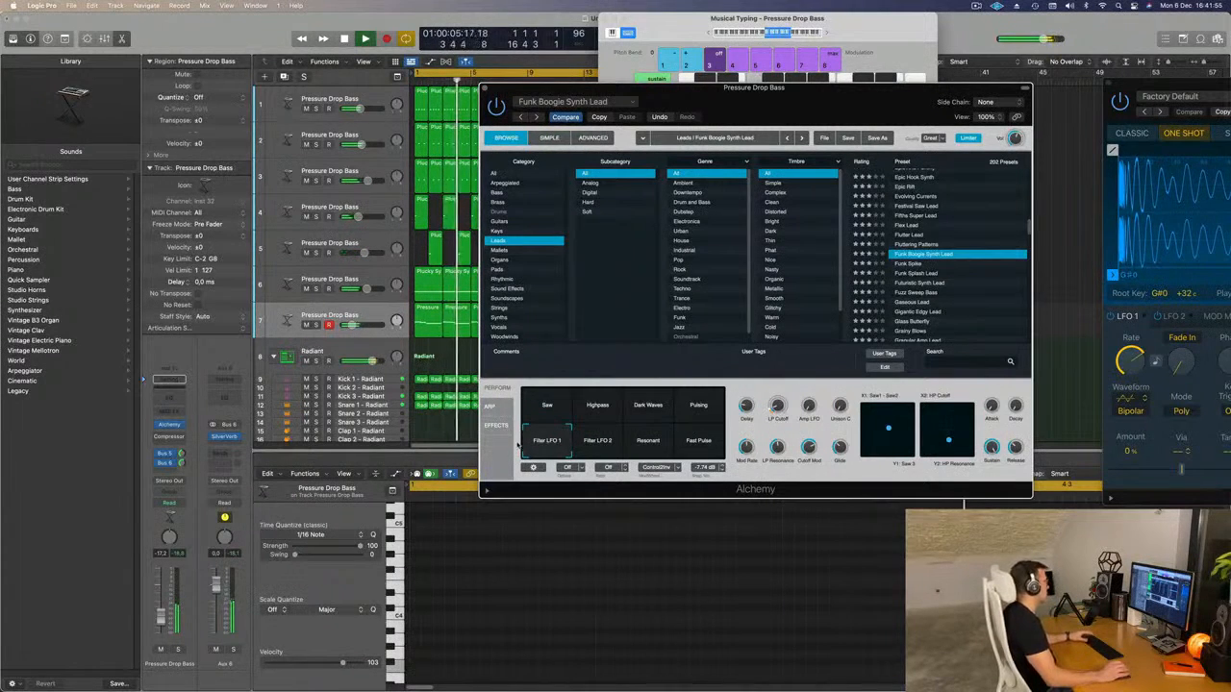
left_click(595, 445)
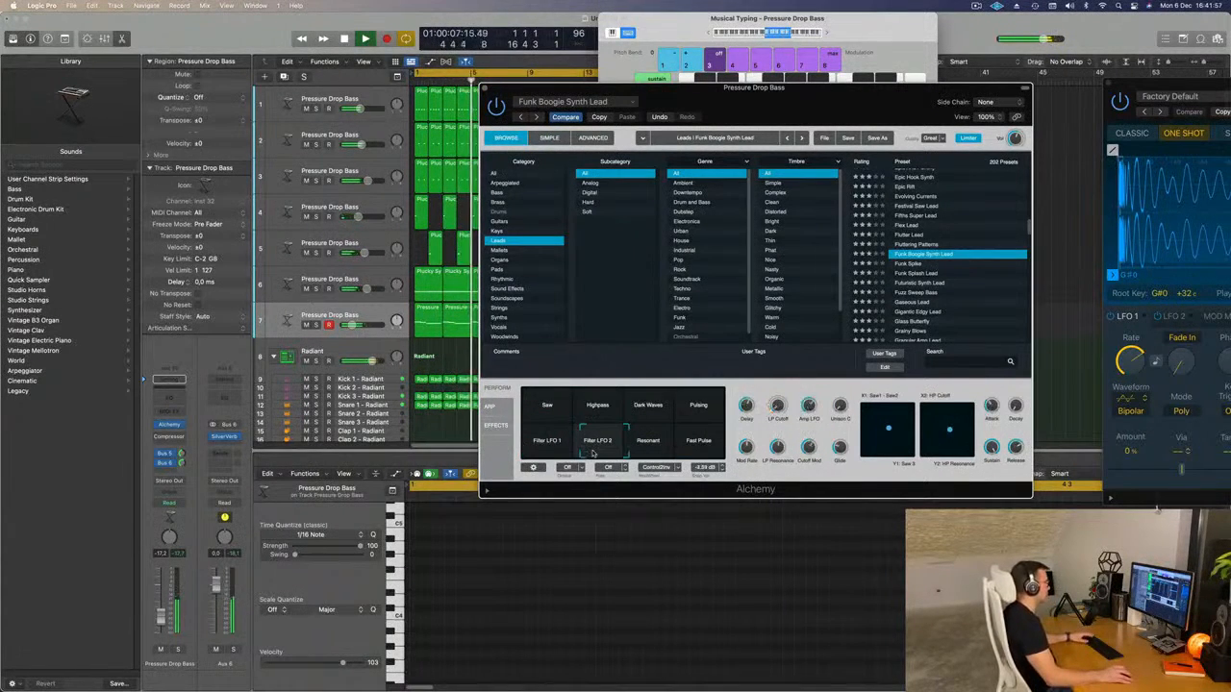
left_click(627, 456)
left_click(630, 408)
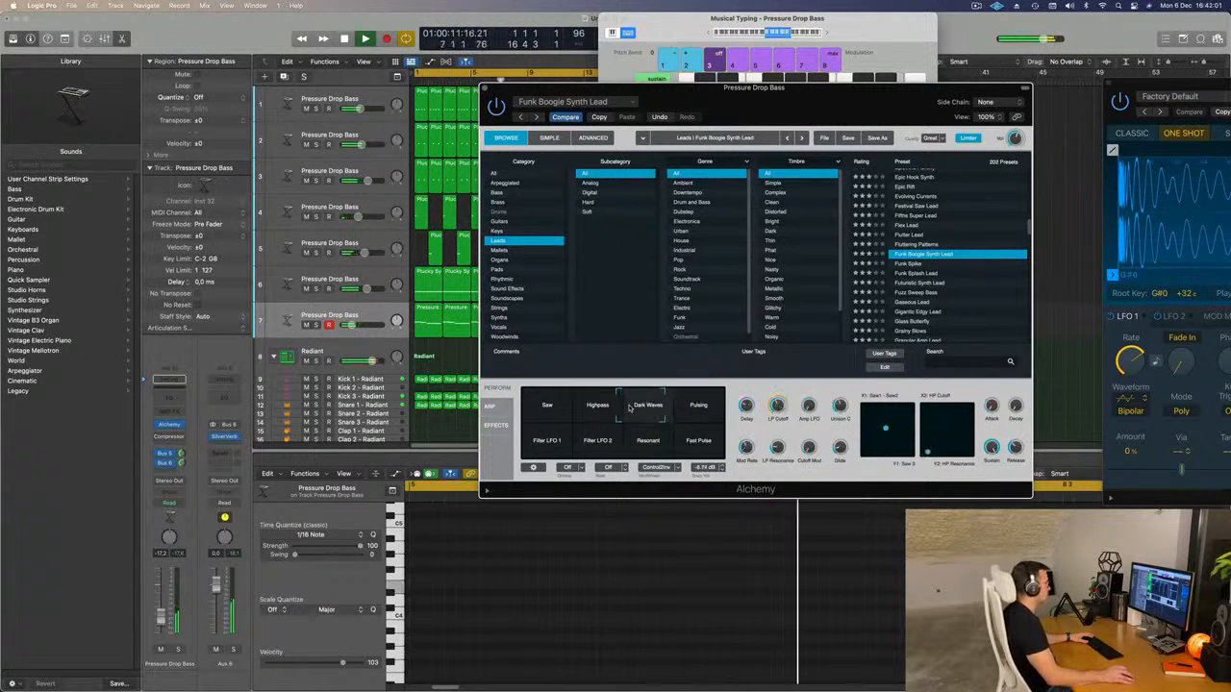
Audition the Highpass, Saw, Dark Waves and Pulsing snapshots of Funk Boogie Synth Lead over the loop.
left_click(598, 409)
left_click(548, 407)
left_click(599, 408)
left_click(647, 408)
left_click(698, 407)
left_click(647, 408)
Compare the Resonant and Filter LFO 1 snapshots with Filter LFO 2 and keep Filter LFO 2 for the lead.
left_click(639, 448)
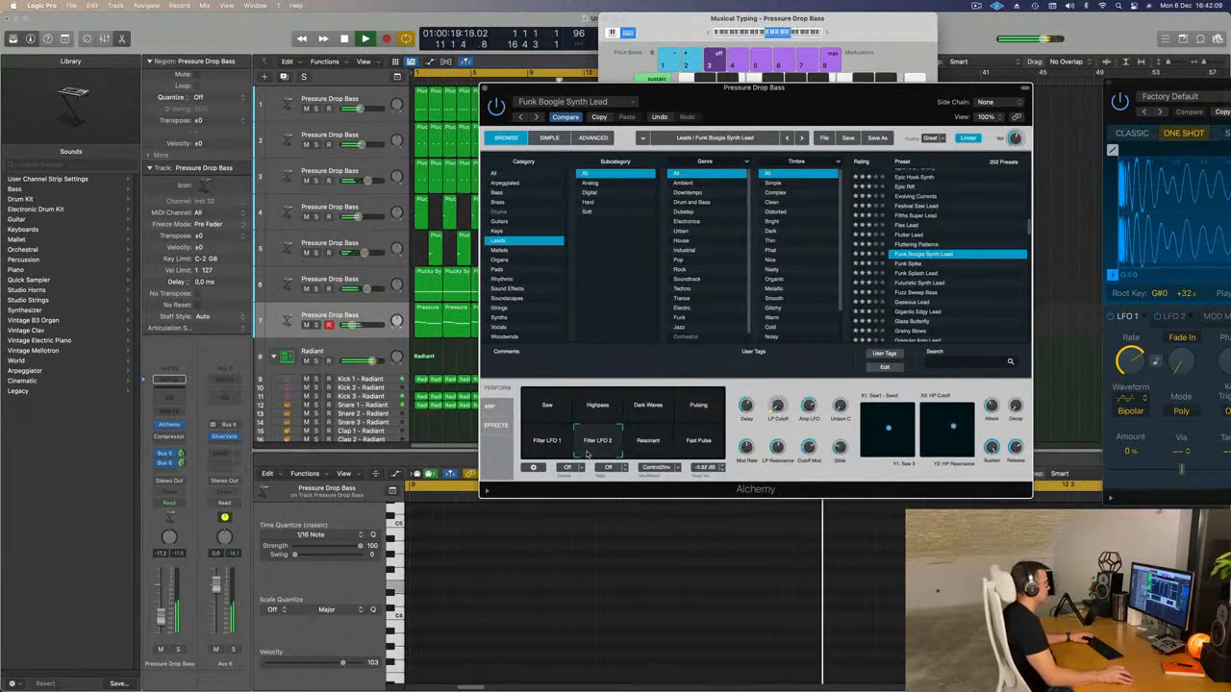
left_click(535, 453)
left_click(593, 456)
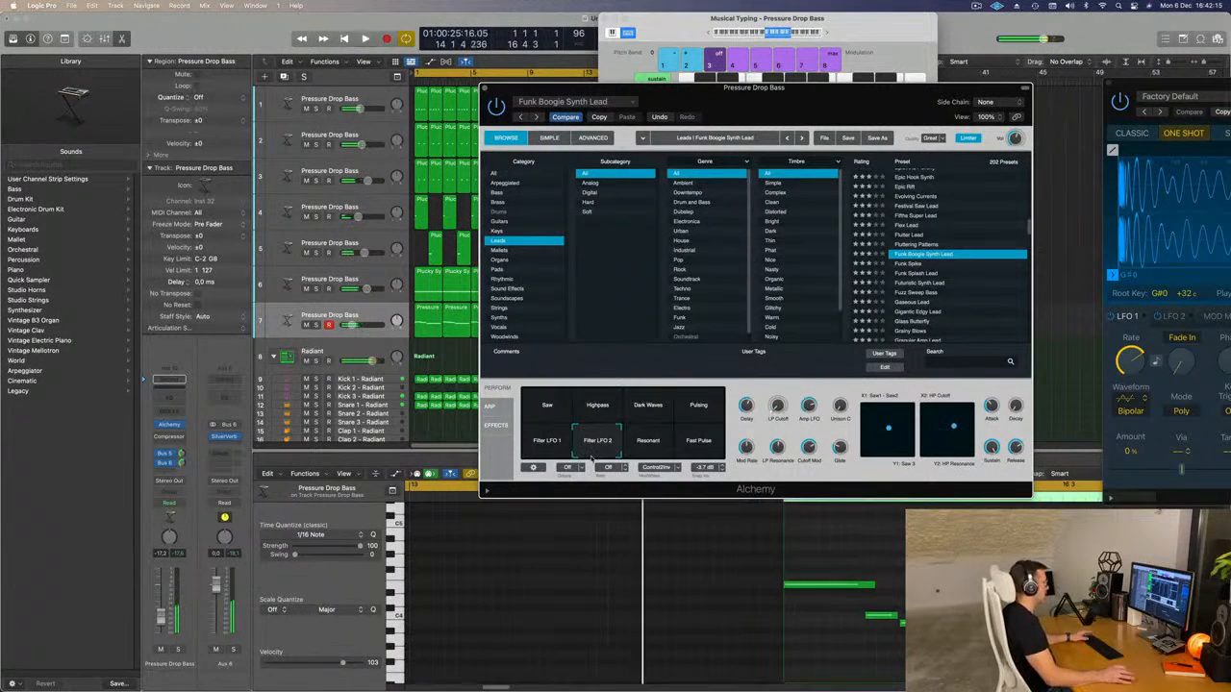
left_click_drag(795, 88, 879, 60)
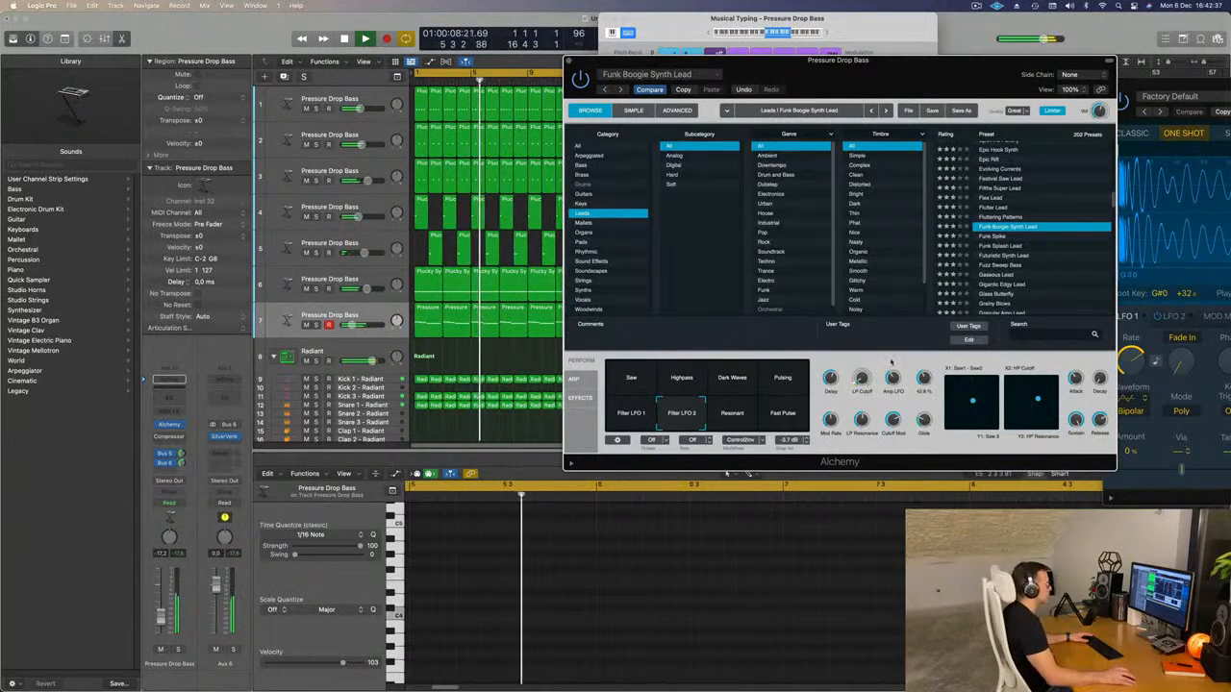
left_click_drag(958, 69, 907, 106)
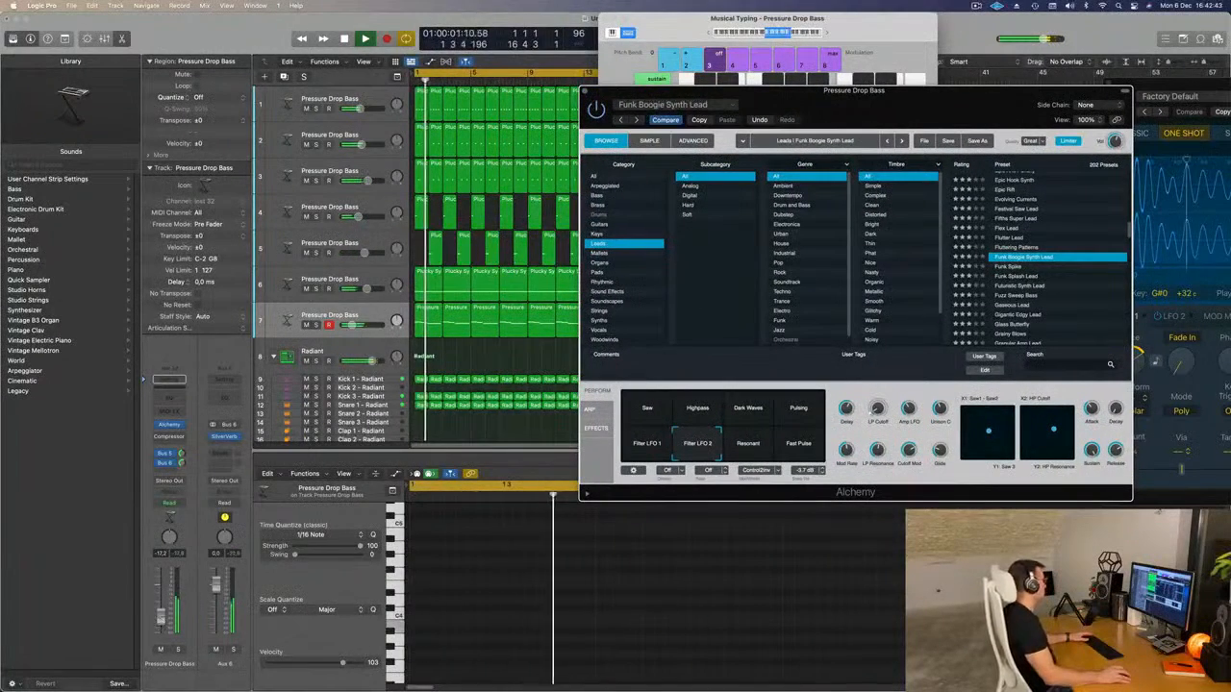
Try transposing all notes in the seventh track's eight lead regions down one octave and listen to the result.
left_click(444, 357)
key("space")
left_click_drag(706, 91, 1116, 95)
left_click_drag(432, 347, 690, 325)
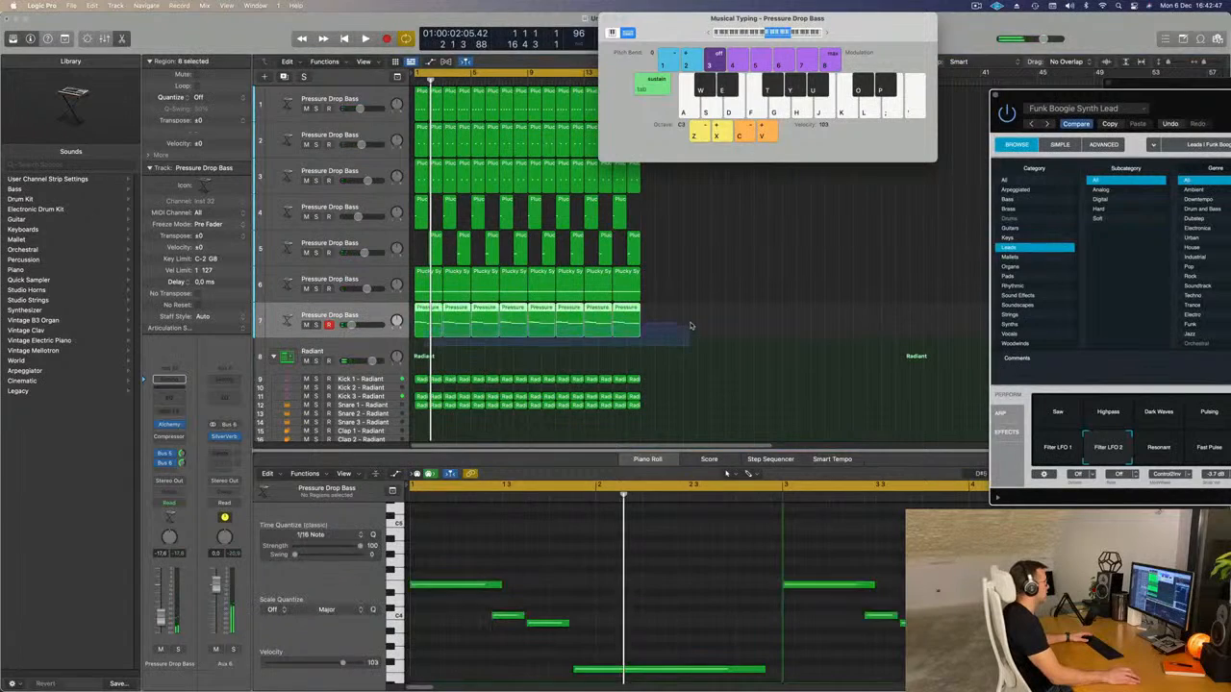
left_click(658, 571)
key("super+a")
scroll(655, 569, "up", 3)
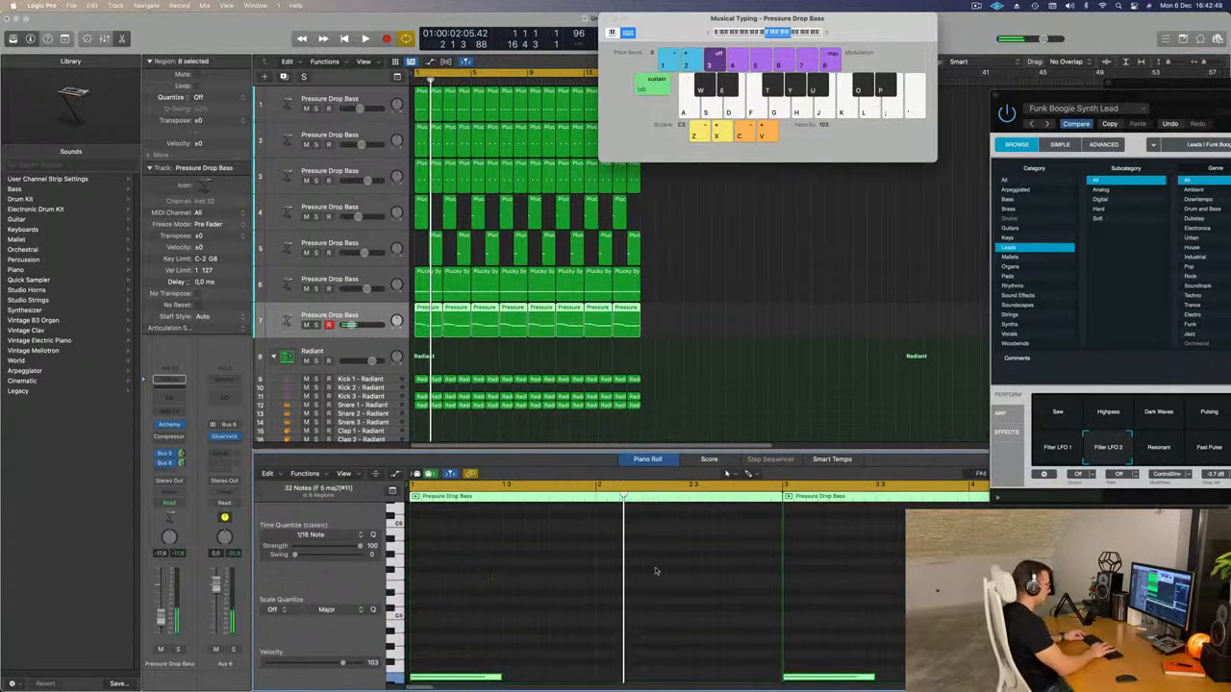
key("space")
Close the Alchemy plug-in window of the seventh track and the Musical Typing keyboard.
left_click_drag(1181, 113, 825, 100)
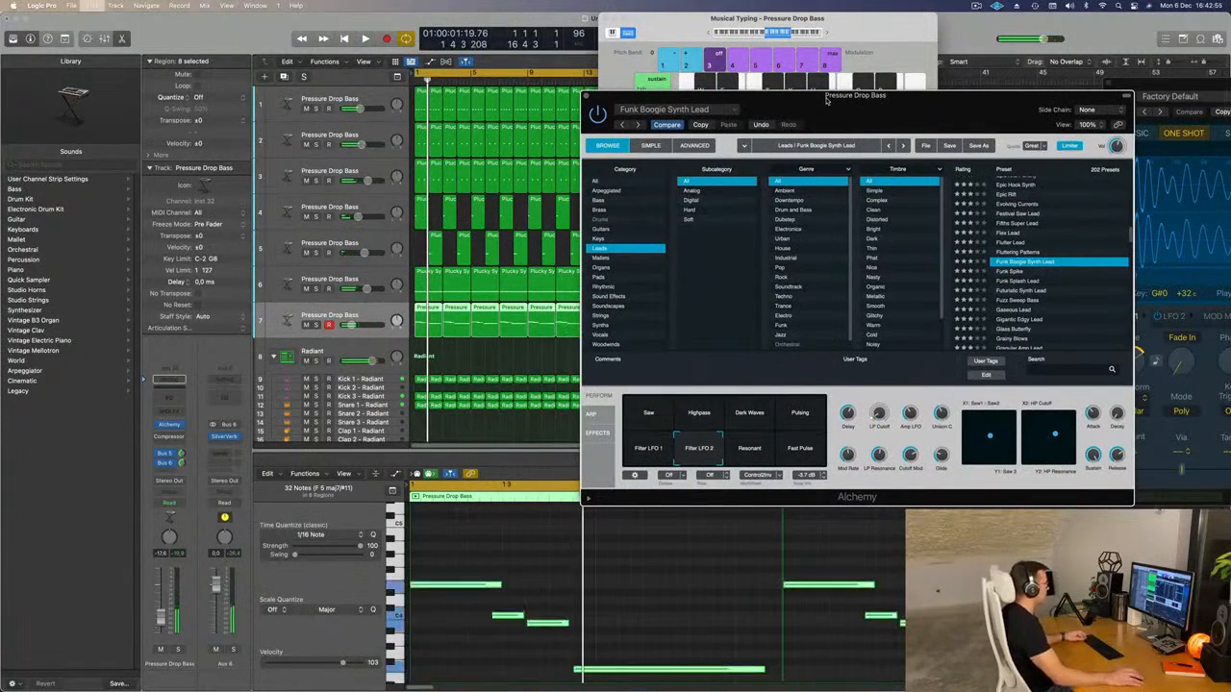
left_click_drag(825, 100, 834, 135)
left_click(574, 122)
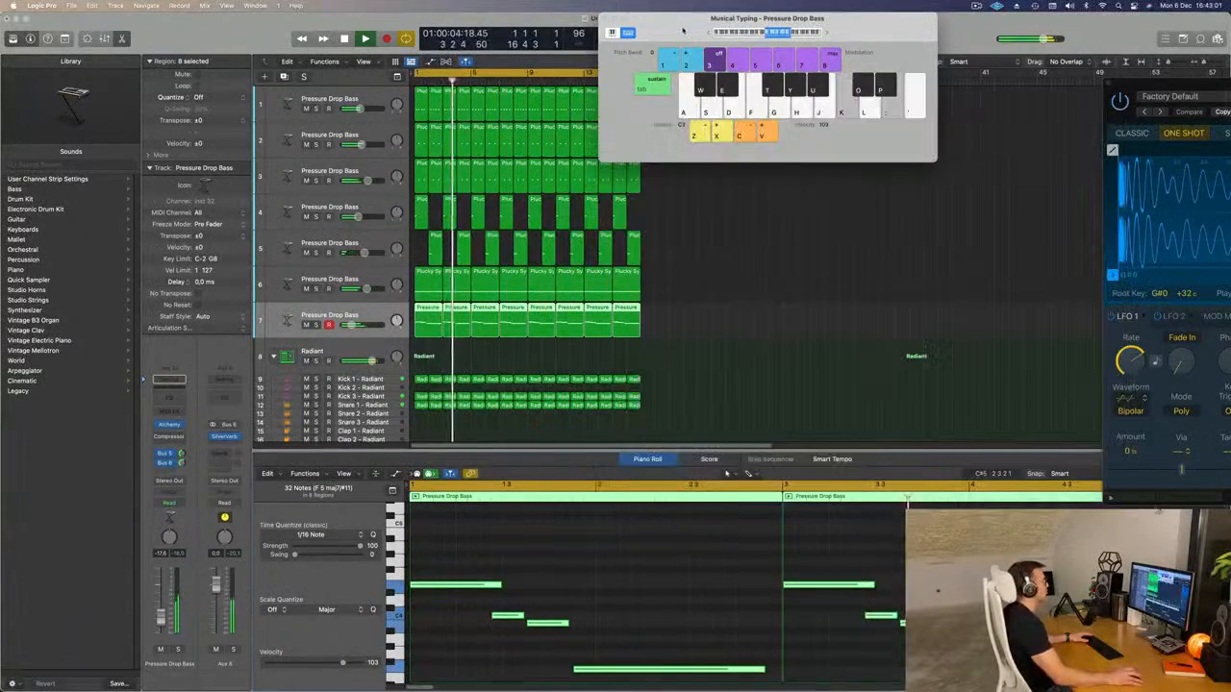
left_click_drag(683, 31, 690, 31)
left_click(609, 19)
Try repeating all regions of the arrangement once from bar 17, and undo the repetition.
left_click(728, 327)
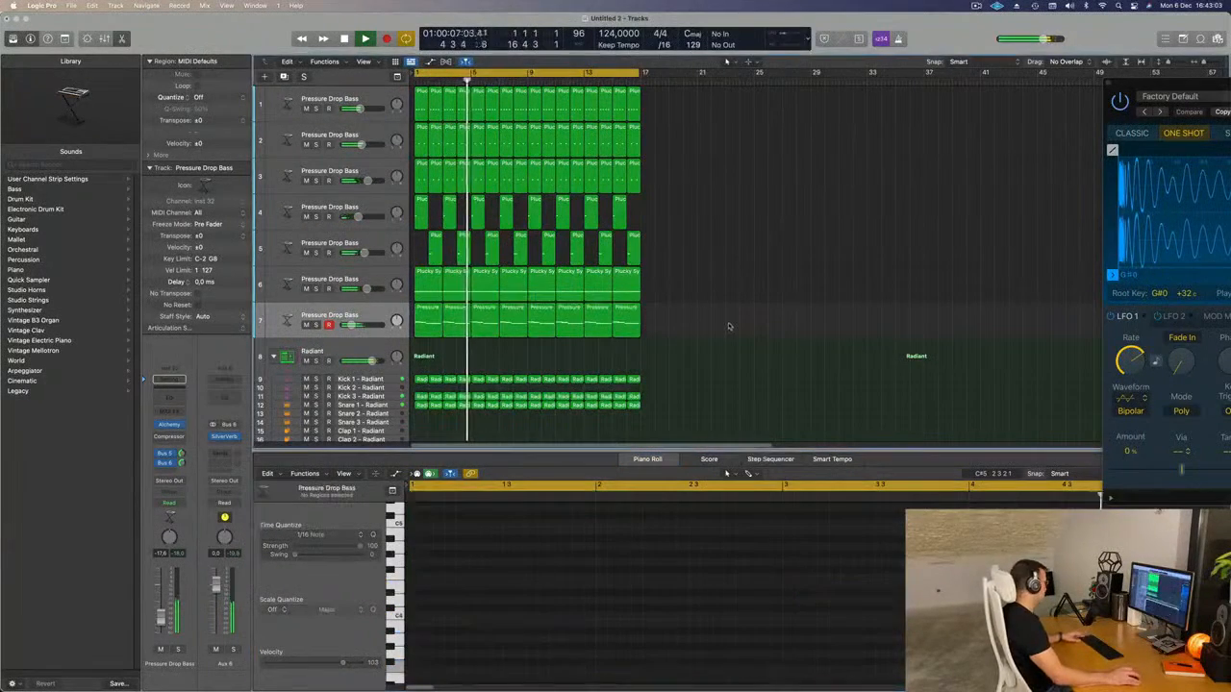
key("super+a")
key("super+r")
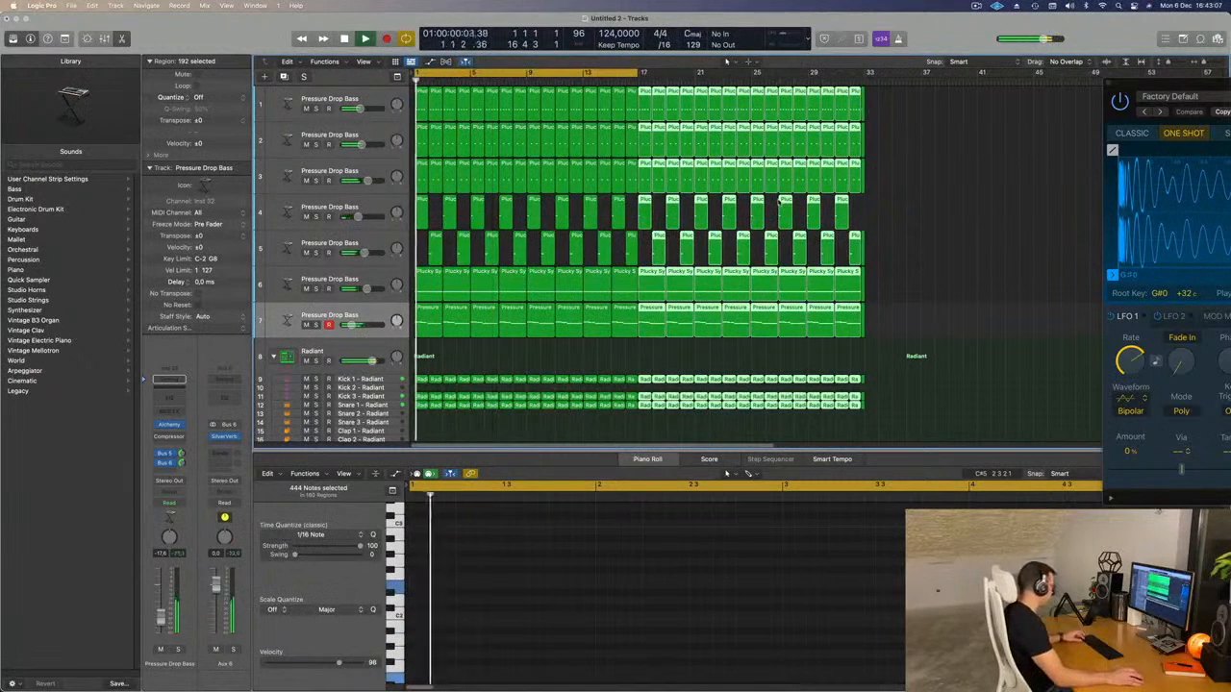
key("super+z")
Extend the end of the cycle range to bar 17 so that it covers the full 16 bars.
scroll(664, 135, "up", 2)
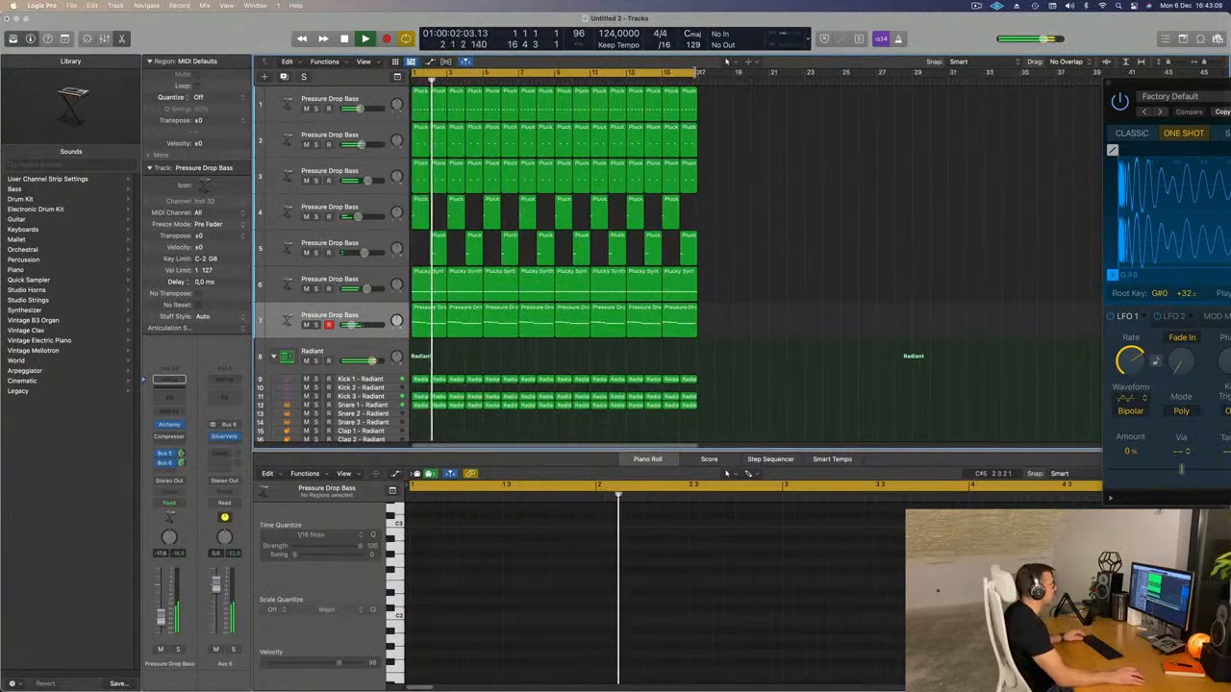
left_click_drag(694, 74, 697, 74)
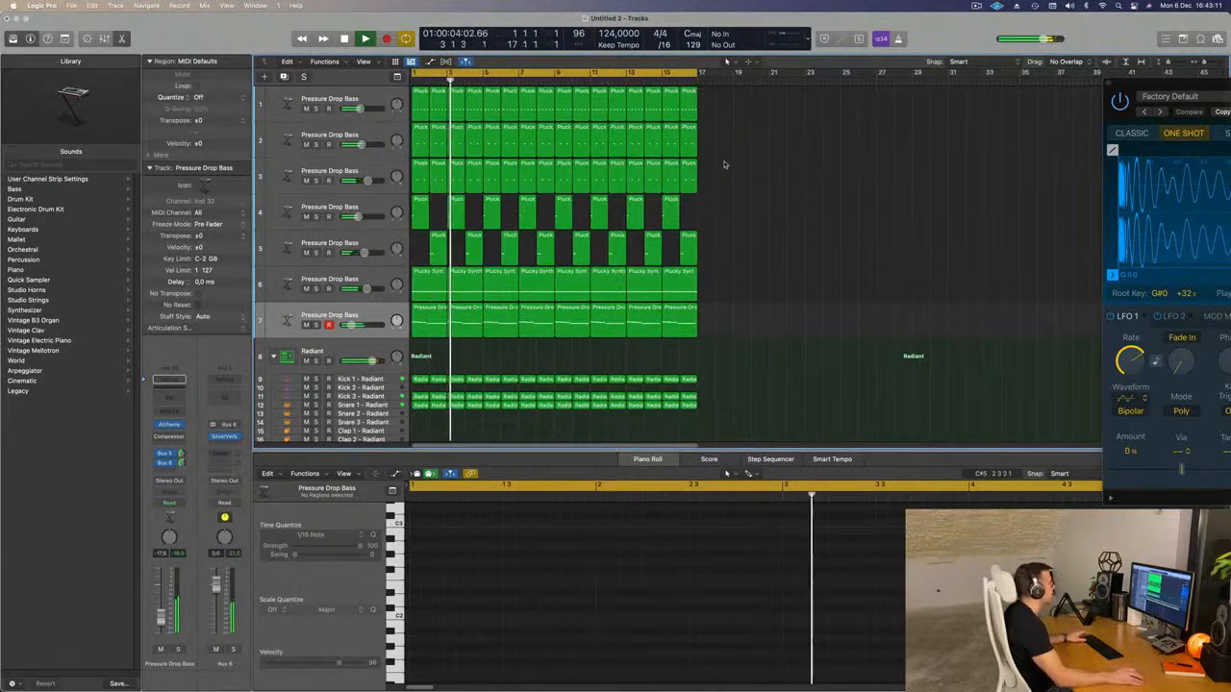
Select all regions of the arrangement and color them by their track colors.
scroll(725, 165, "up", 5)
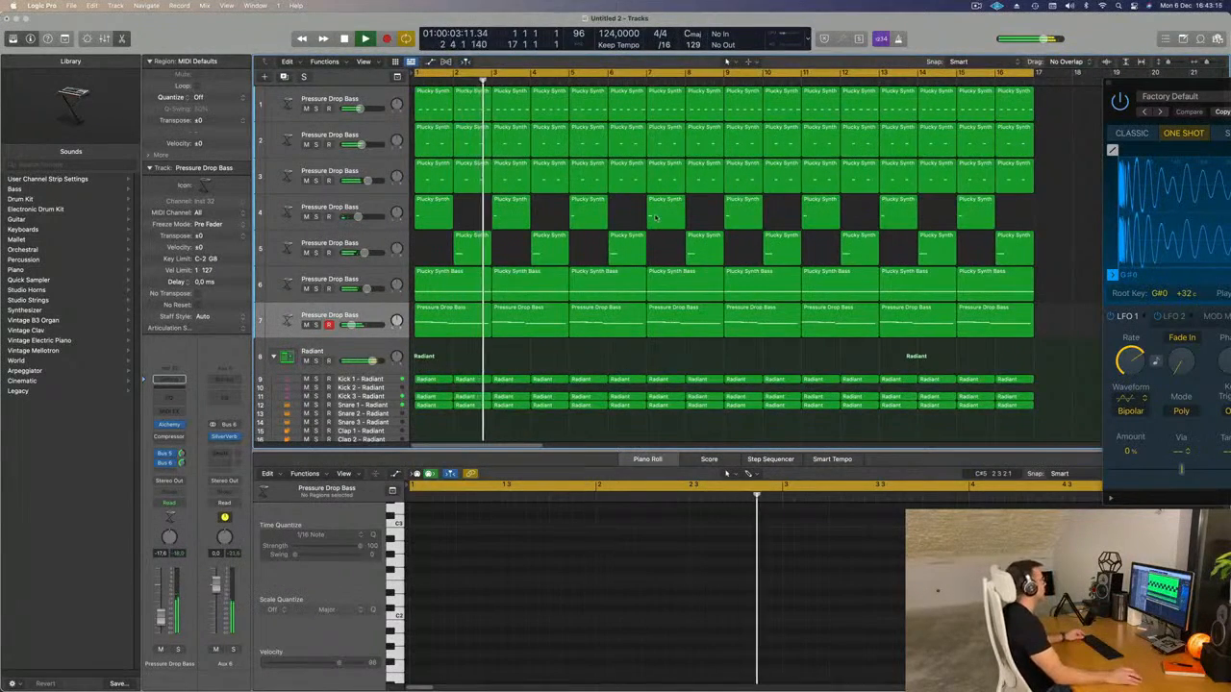
scroll(655, 217, "down", 2)
scroll(620, 226, "down", 3)
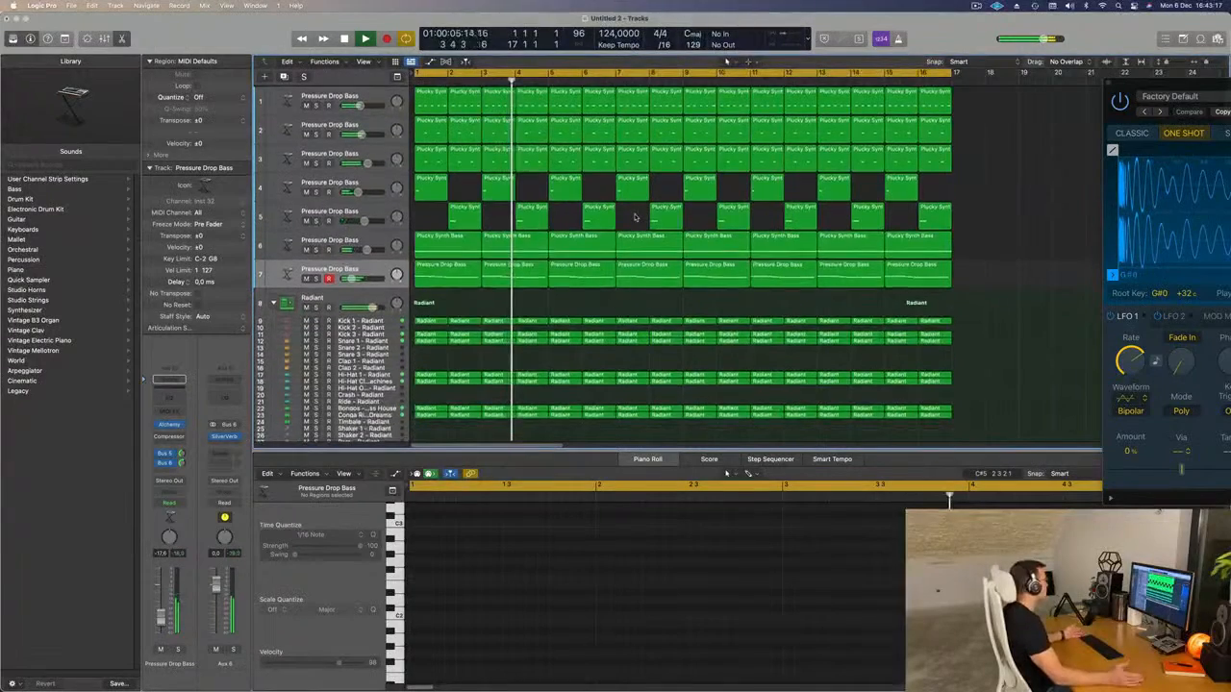
scroll(604, 302, "down", 3)
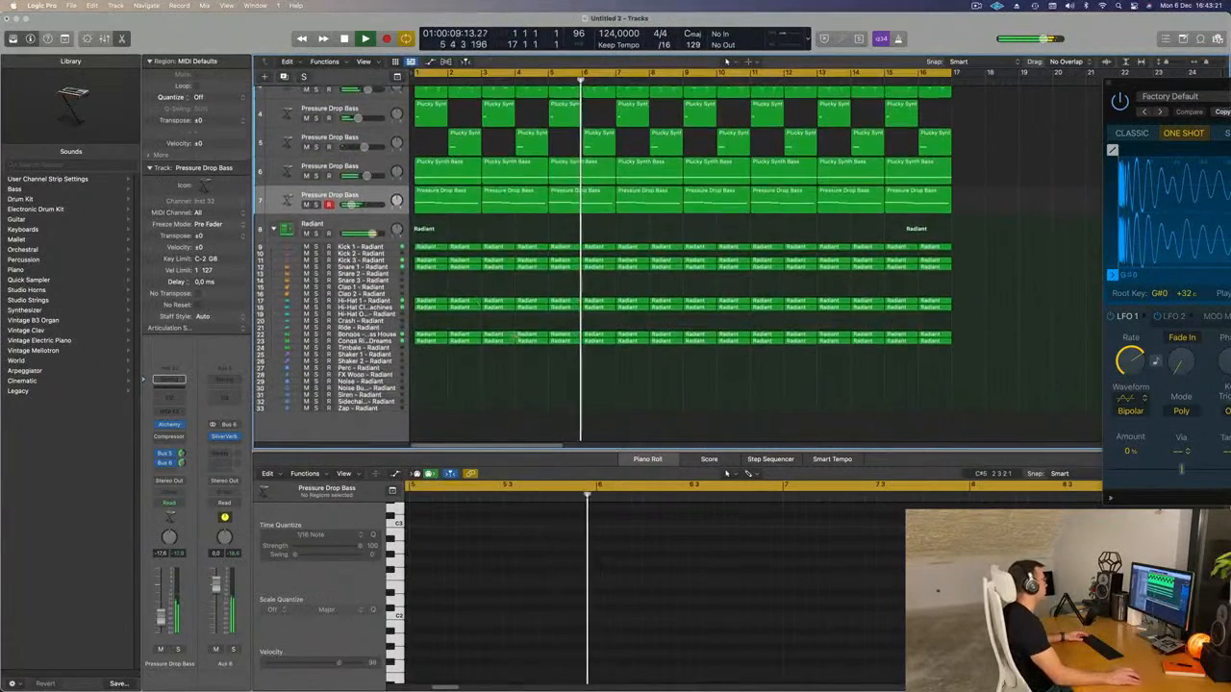
scroll(543, 318, "down", 2)
key("super+a")
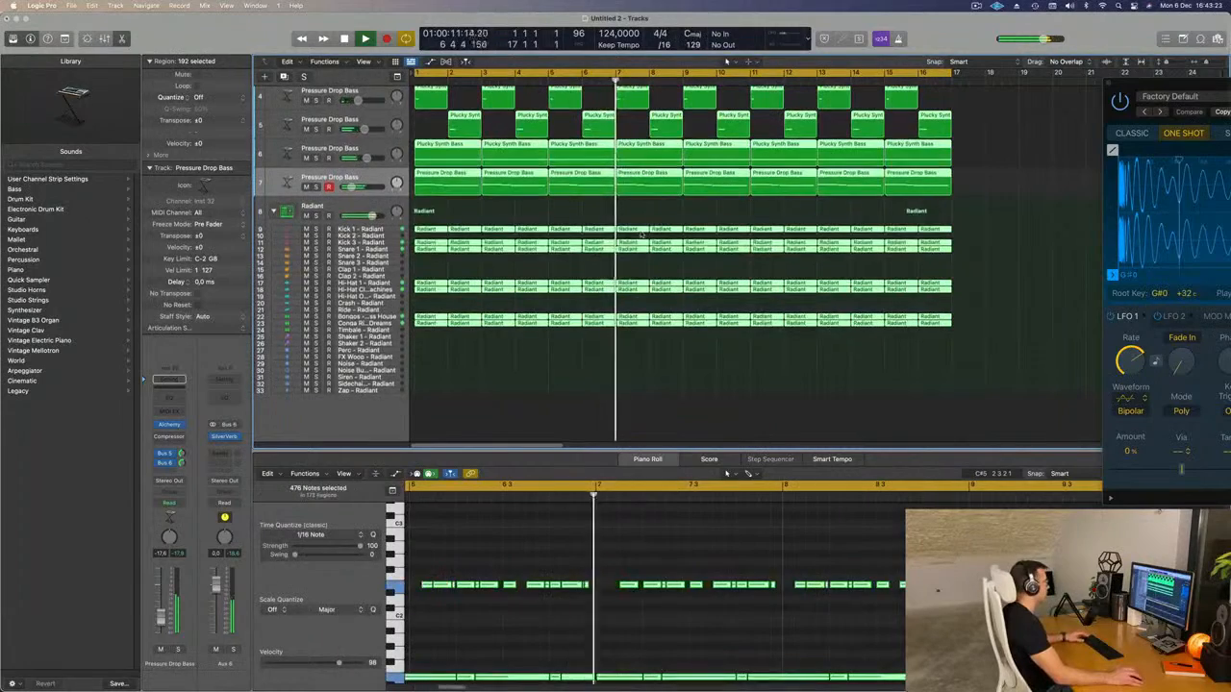
right_click(633, 233)
left_click(664, 234)
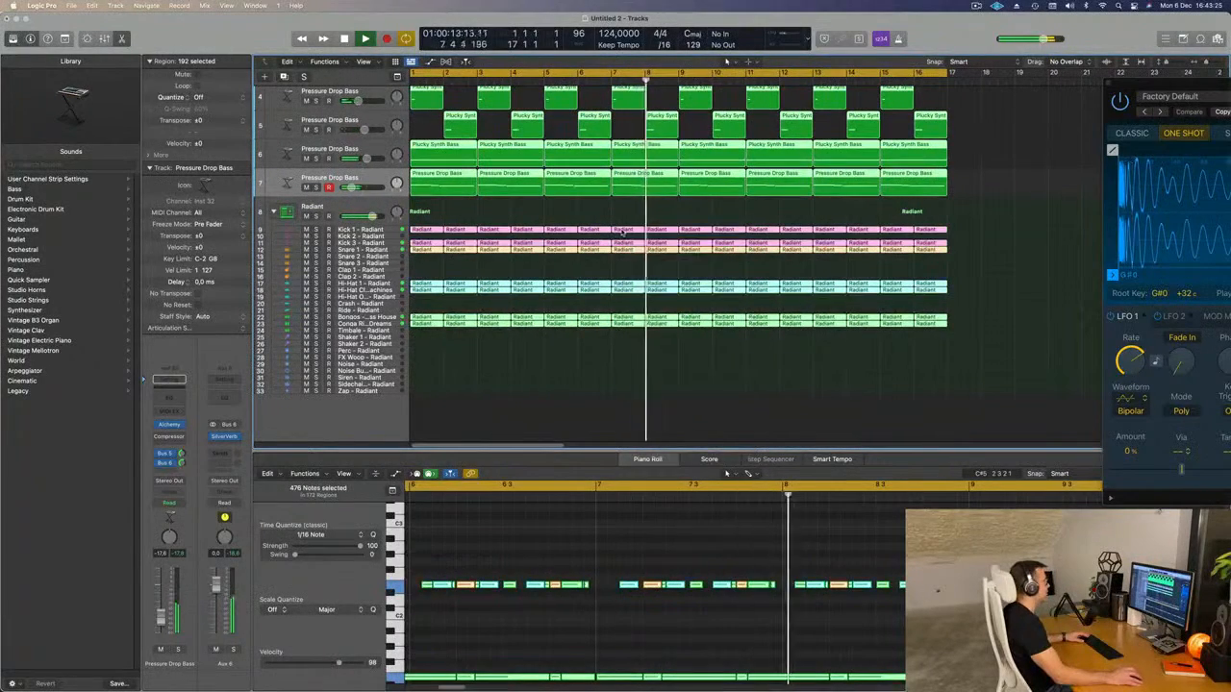
Name all selected regions of the arrangement after their tracks.
right_click(634, 233)
left_click(674, 244)
scroll(583, 371, "up", 2)
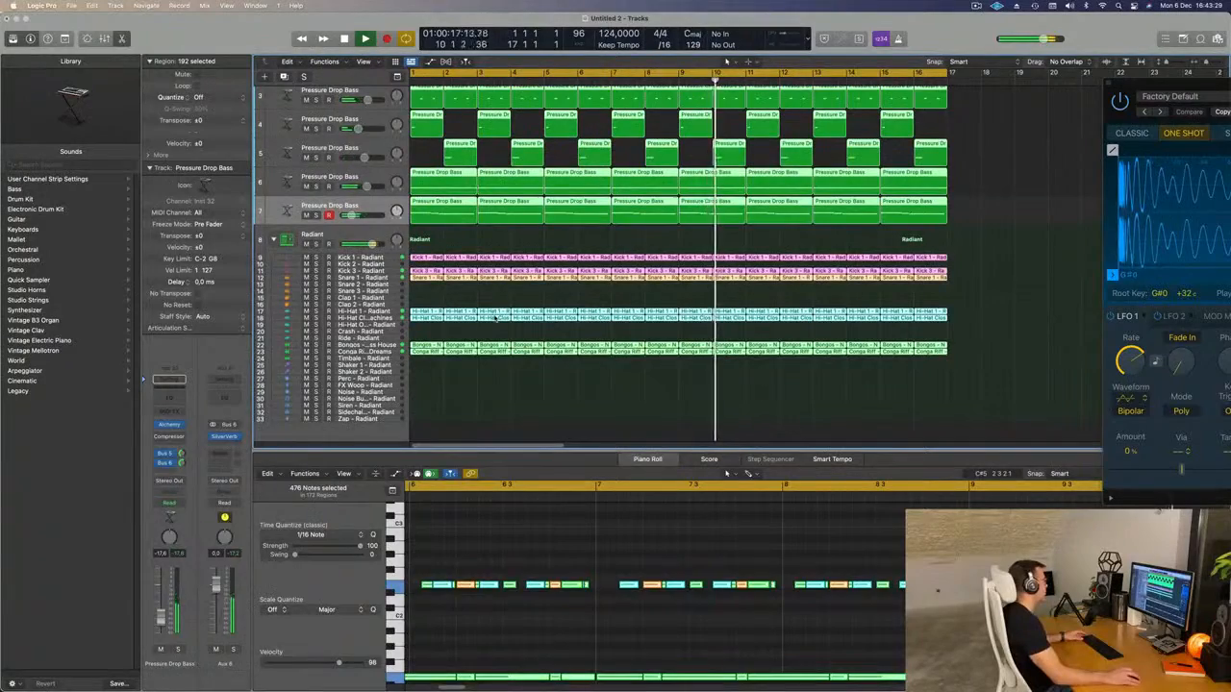
scroll(502, 327, "up", 4)
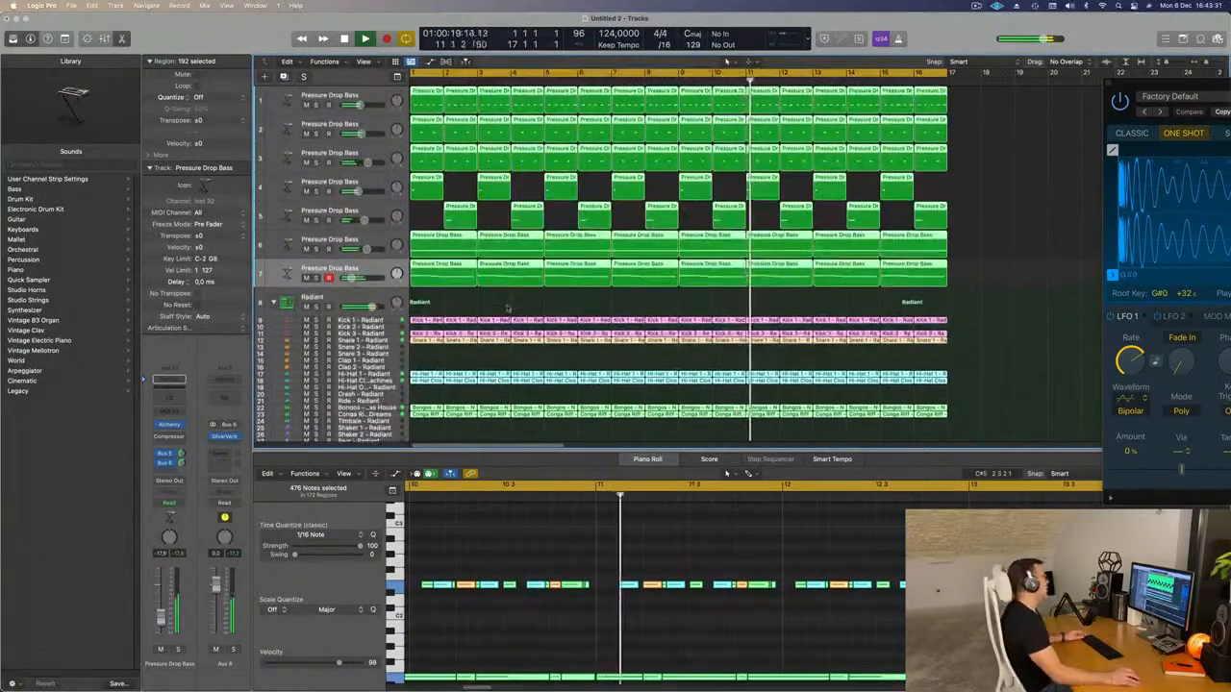
scroll(510, 302, "up", 4)
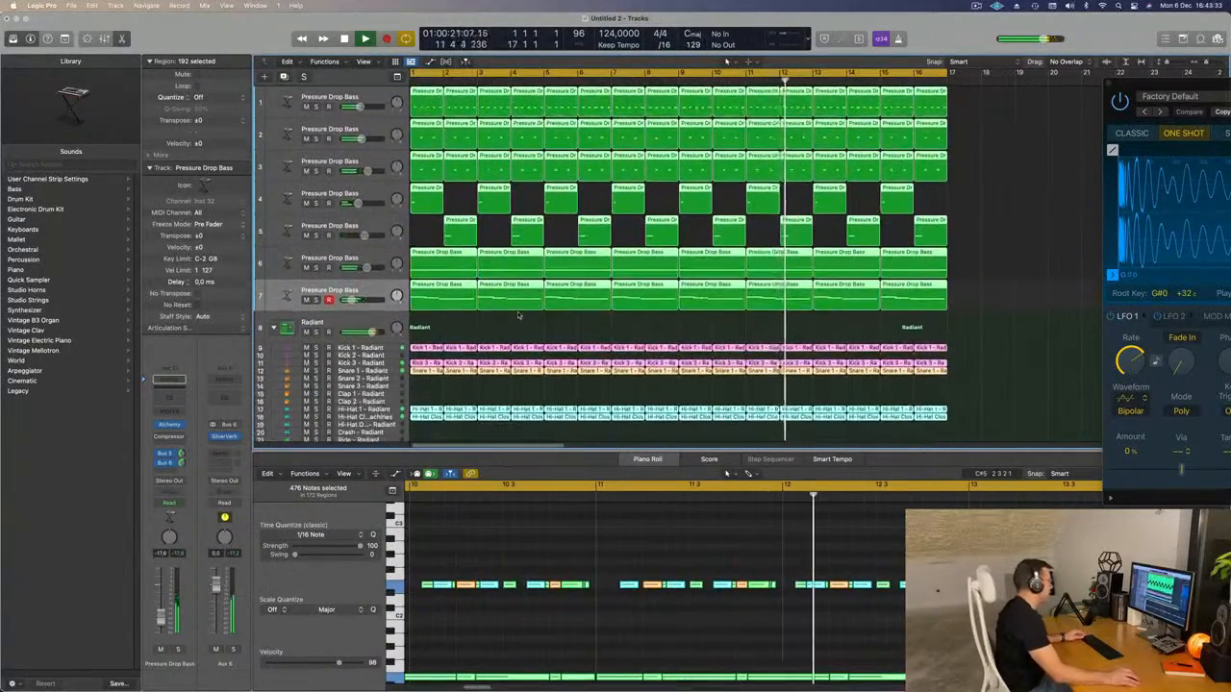